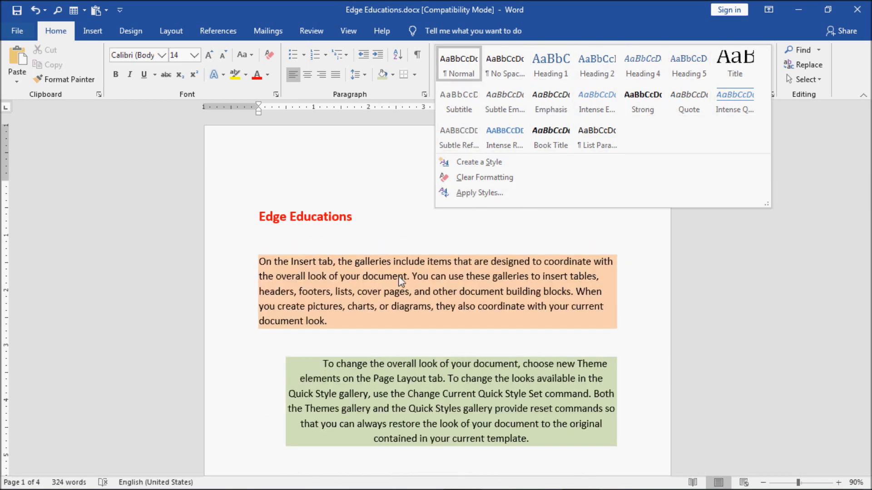
# Generate sample paragraphs with =rand() below the lettered city list on the document's last page
pyautogui.click(401, 281)
pyautogui.scroll(-5, 440, 267)
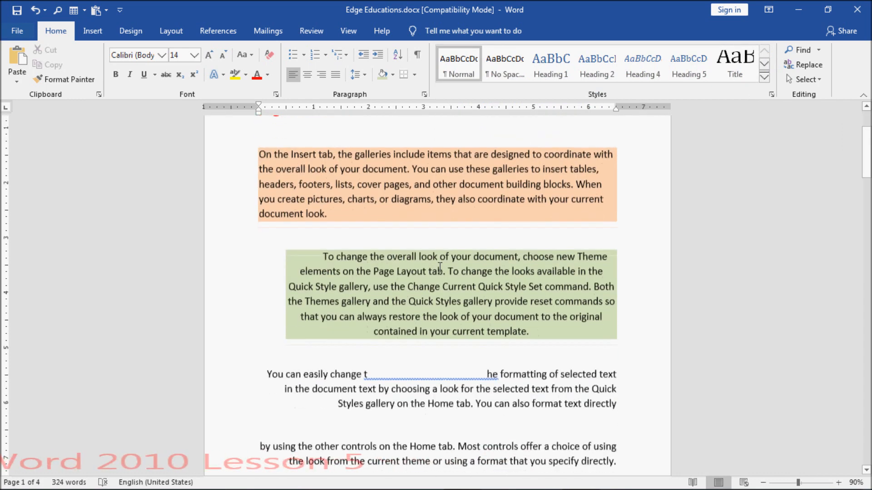
pyautogui.scroll(-20, 439, 267)
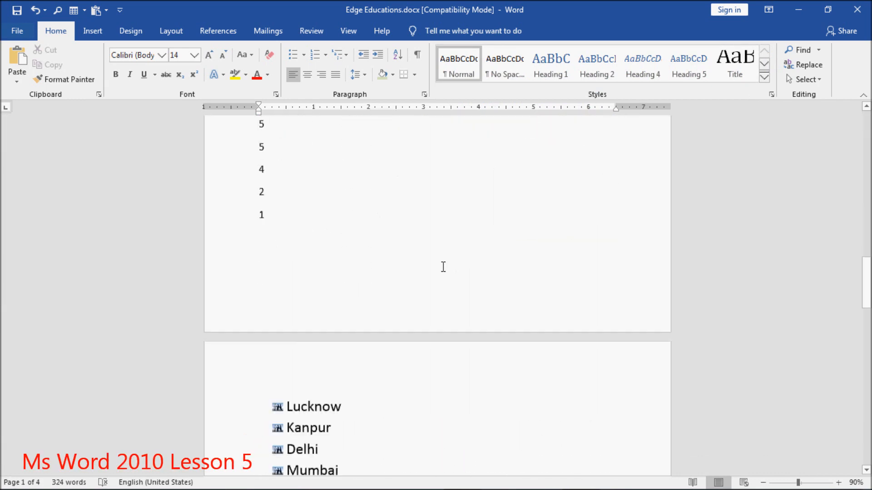
pyautogui.scroll(-15, 443, 267)
pyautogui.click(267, 256)
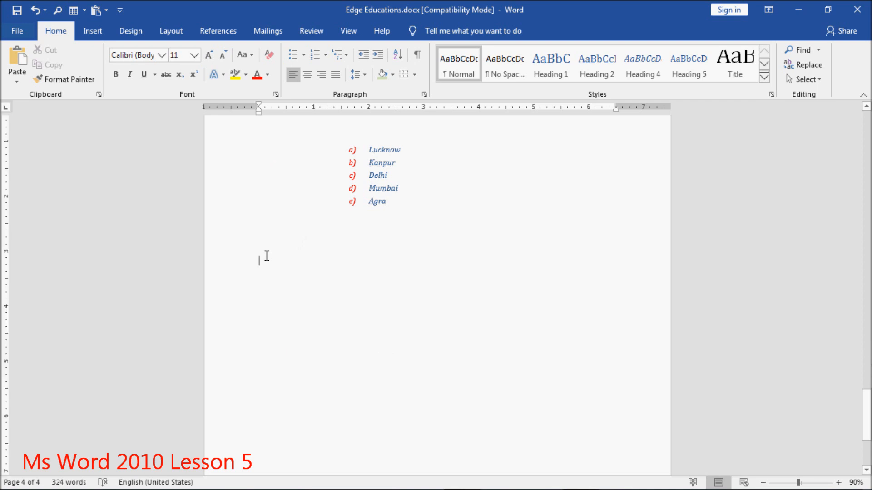
pyautogui.write('=rand')
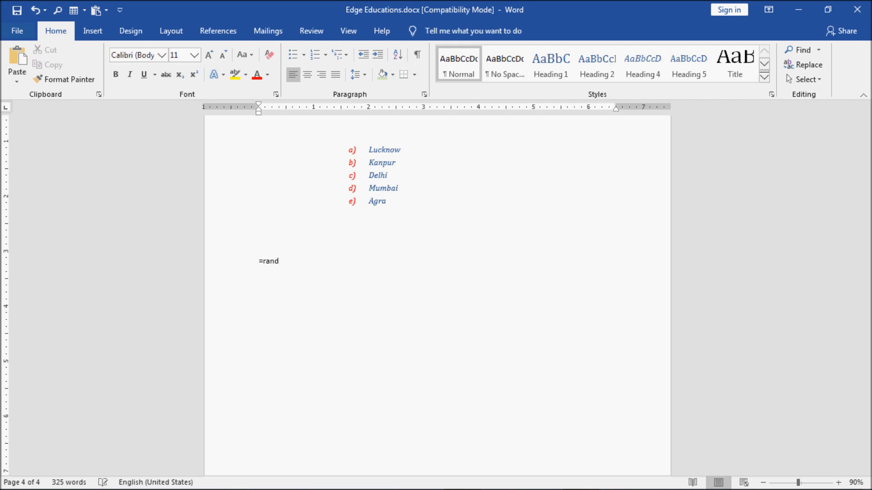
pyautogui.write('()')
pyautogui.press('Return')
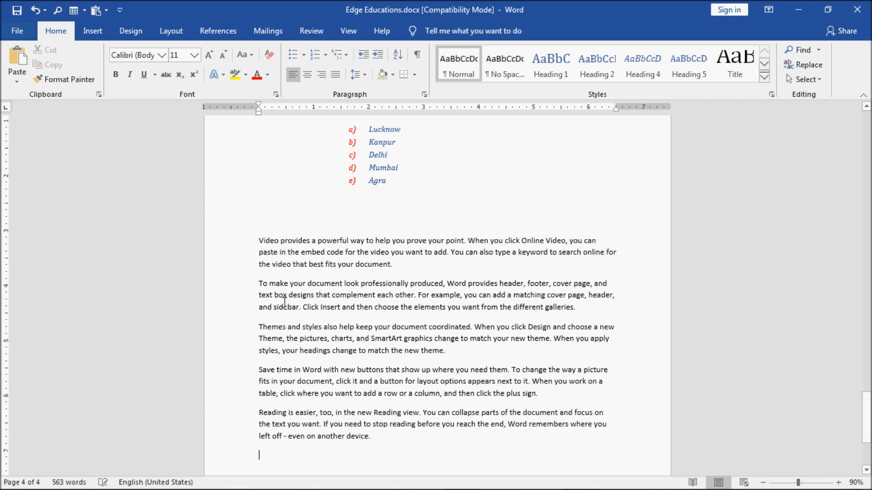
# Enlarge the font of all the generated sample paragraphs to 16
pyautogui.moveTo(259, 241); pyautogui.dragTo(376, 438)
pyautogui.click(209, 55)
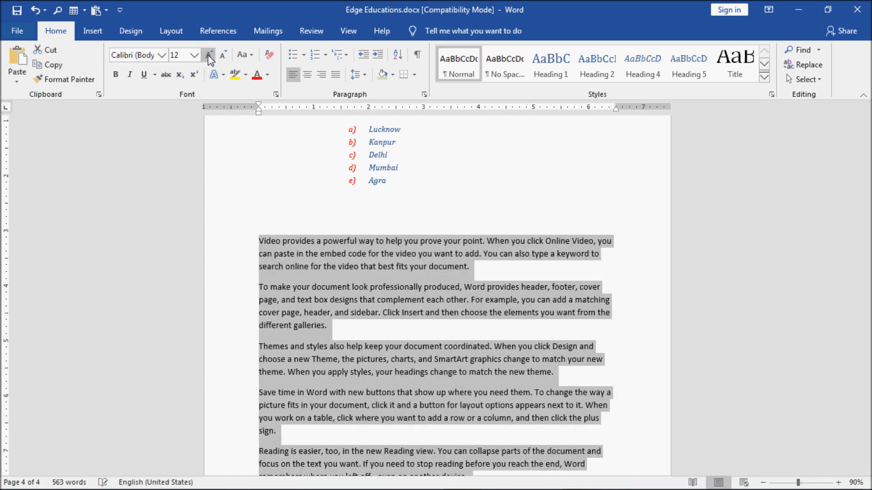
pyautogui.click(209, 55)
pyautogui.click(209, 55)
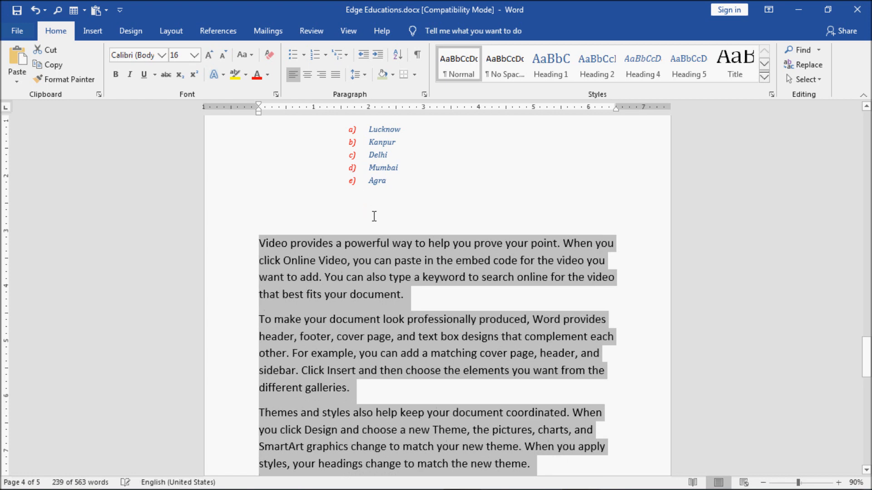
pyautogui.scroll(-2, 515, 247)
pyautogui.click(516, 244)
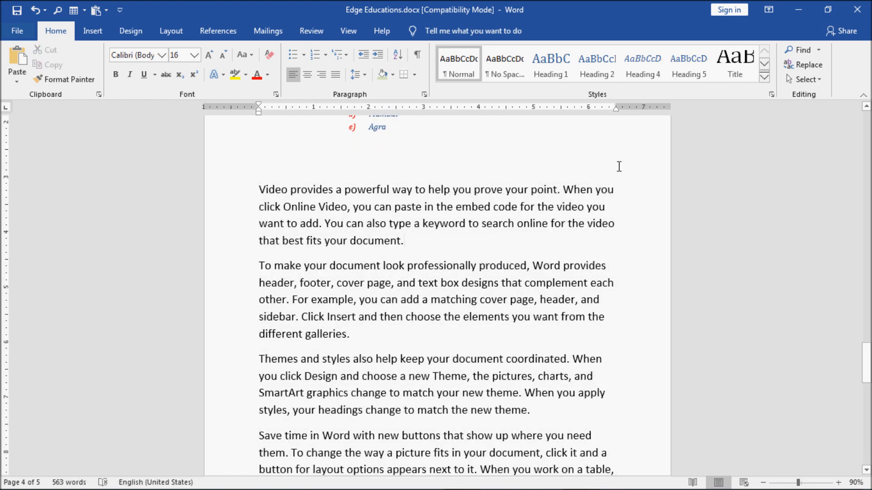
pyautogui.click(765, 78)
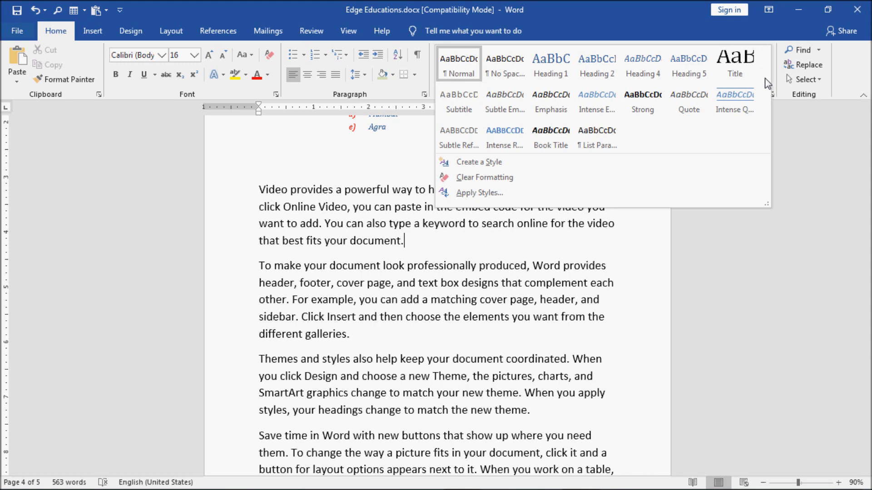
pyautogui.click(278, 244)
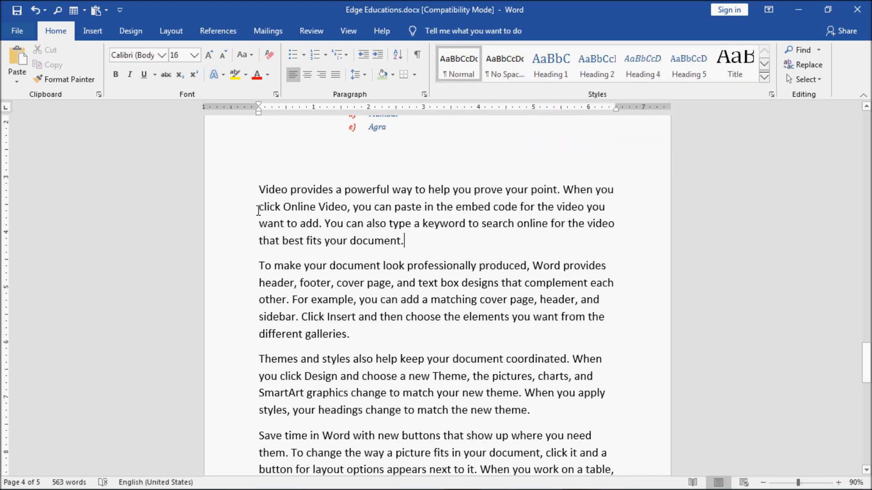
# Add the heading line "Practice 1" above the "Video provides" paragraph and copy it
pyautogui.click(259, 187)
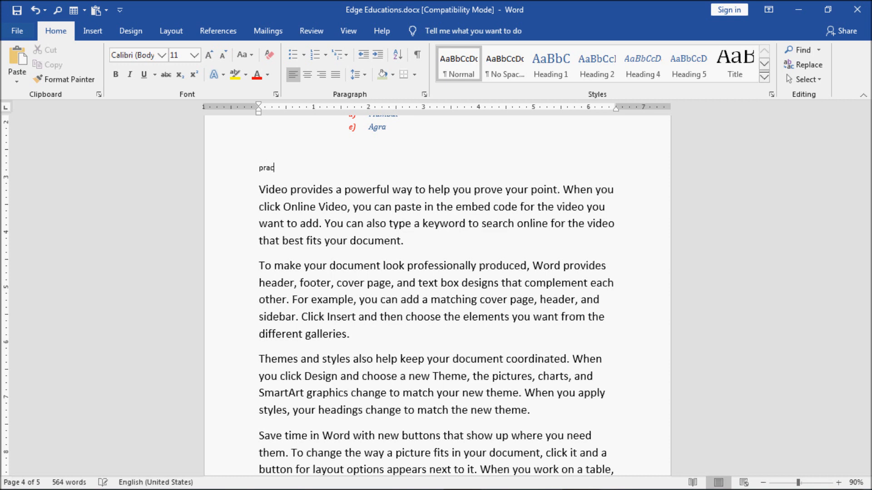
pyautogui.write('e 1')
pyautogui.moveTo(295, 169); pyautogui.dragTo(259, 171)
pyautogui.hotkey('ctrl', 'c')
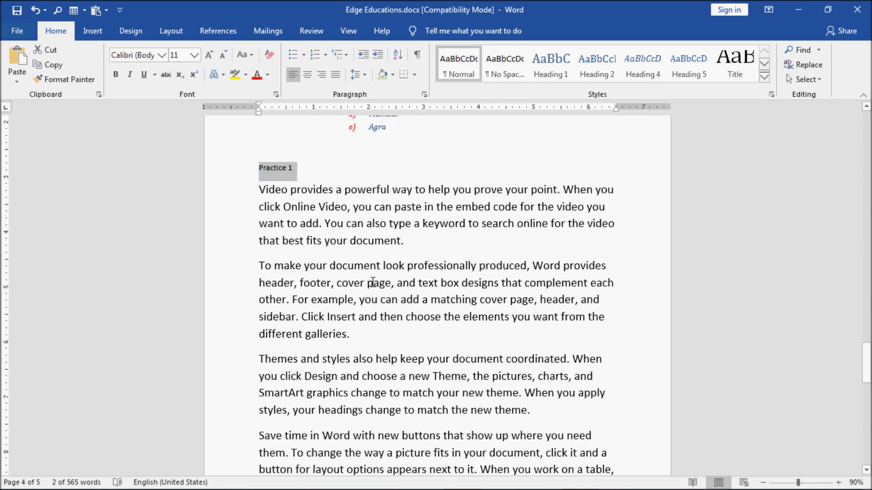
# Paste the copied "Practice 1" line on its own line above the "To make your document" paragraph
pyautogui.click(261, 255)
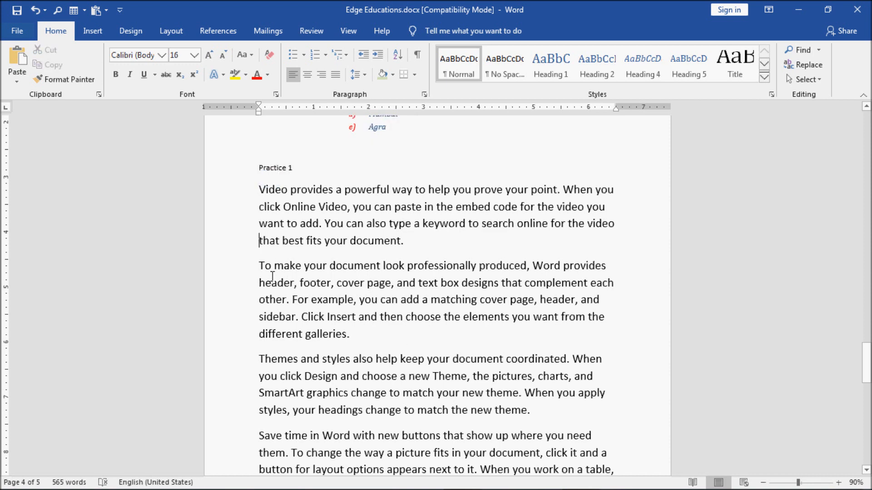
pyautogui.press('Return')
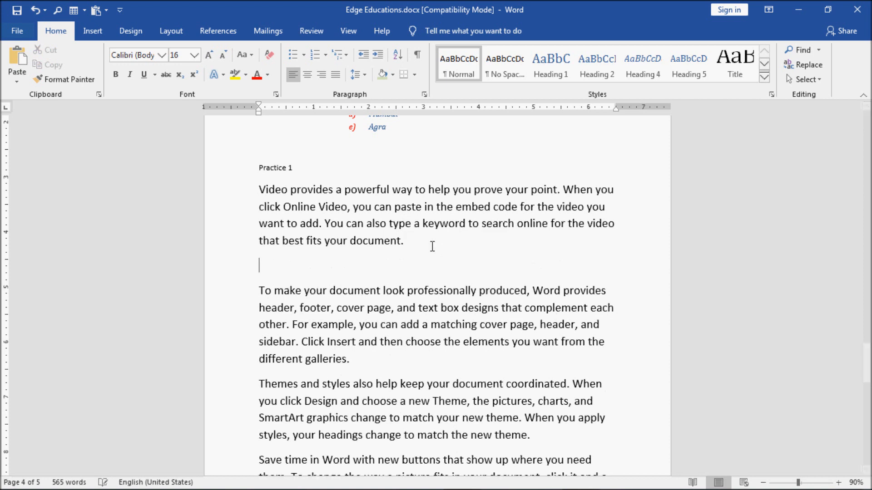
pyautogui.hotkey('ctrl', 'v')
pyautogui.press('BackSpace')
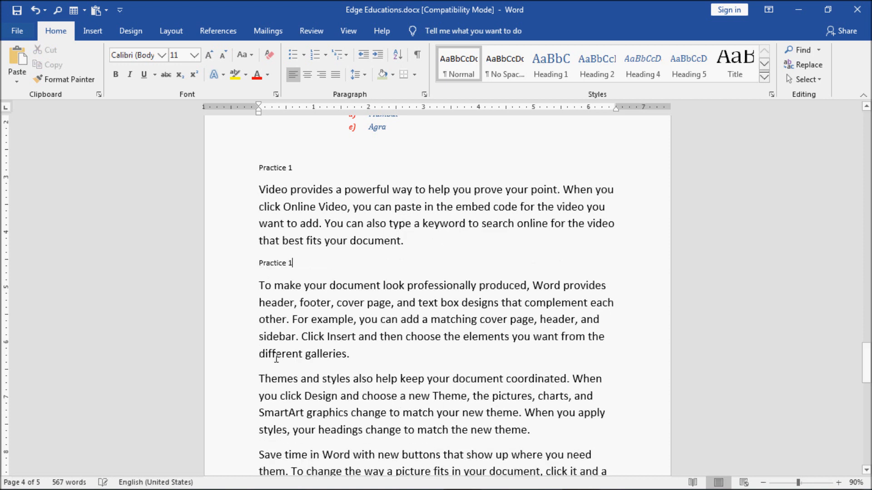
# Paste the "Practice 1" line above the "Themes and styles" paragraph and remove the extra blank line
pyautogui.click(359, 360)
pyautogui.hotkey('ctrl', 'v')
pyautogui.click(351, 355)
pyautogui.press('Return')
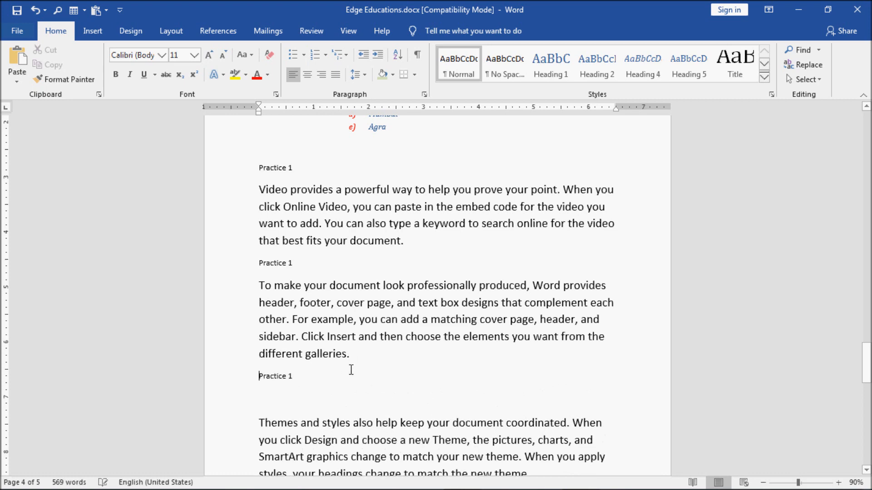
pyautogui.click(273, 403)
pyautogui.press('BackSpace')
# Insert a new line above the "Save time in Word" paragraph and paste "Practice 1" there
pyautogui.scroll(-2, 273, 402)
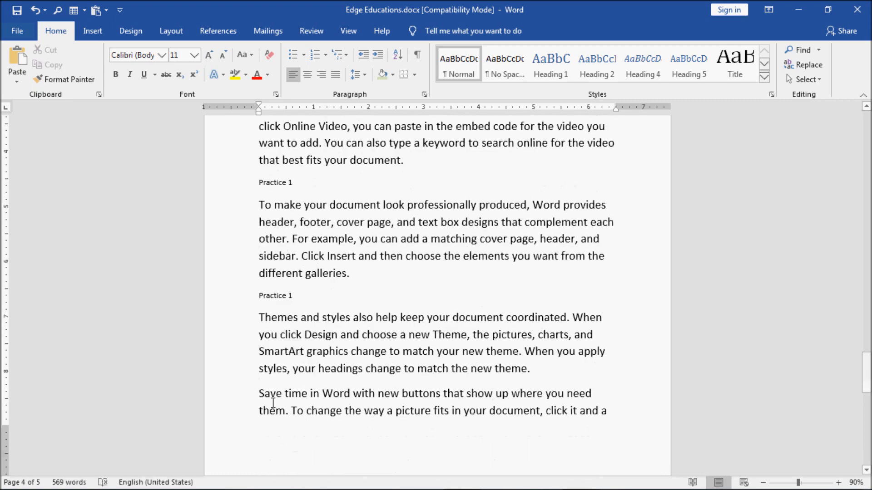
pyautogui.hotkey('ctrl', 'Return')
pyautogui.click(269, 317)
pyautogui.hotkey('ctrl', 'v')
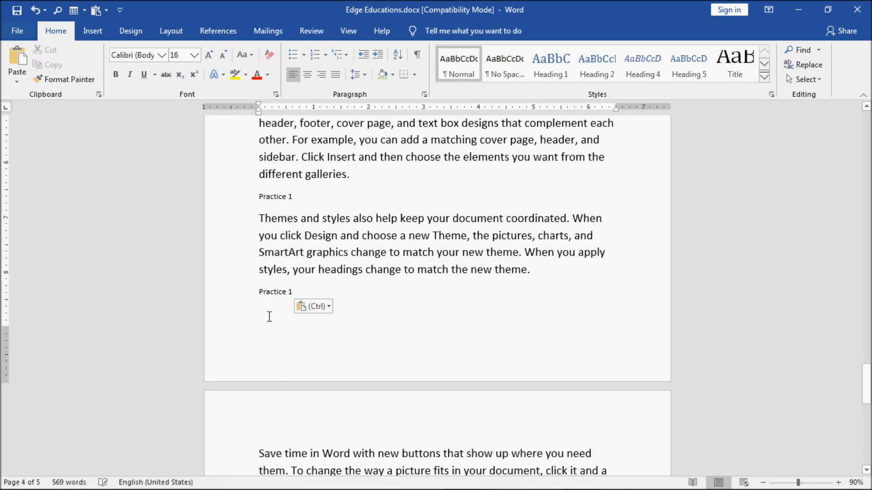
# Paste "Practice 1" on its own line above the "Reading is easier" paragraph, leaving no blank line after it
pyautogui.scroll(-4, 272, 346)
pyautogui.click(260, 328)
pyautogui.press('Return')
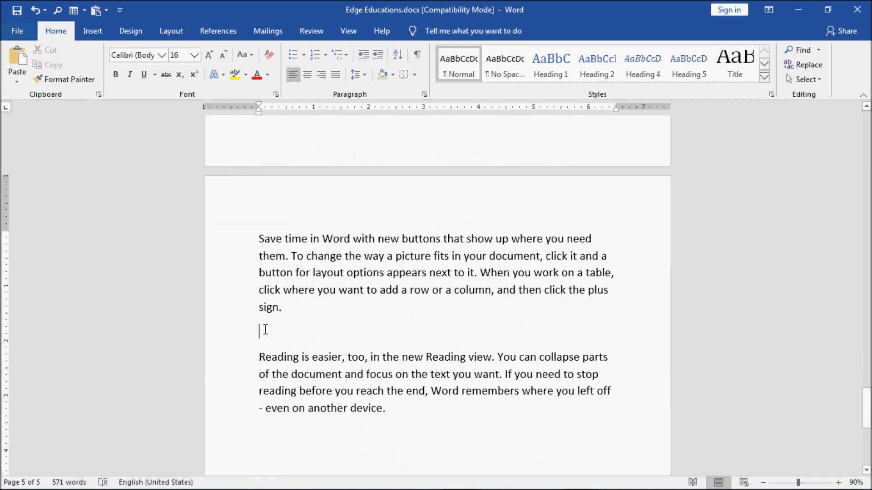
pyautogui.hotkey('ctrl', 'v')
pyautogui.press('BackSpace')
# Renumber the headings above the second and third sample paragraphs as Practice 2 and Practice 3
pyautogui.scroll(5, 265, 345)
pyautogui.scroll(3, 265, 345)
pyautogui.moveTo(298, 200); pyautogui.dragTo(265, 200)
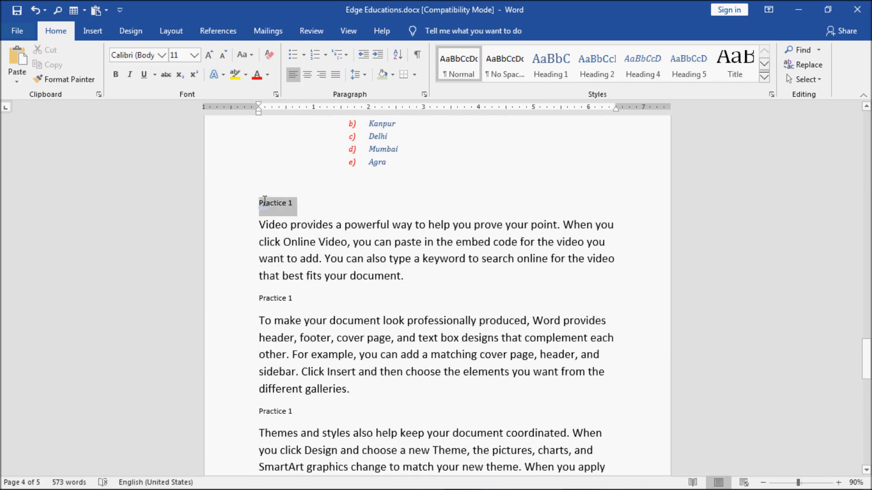
pyautogui.click(296, 296)
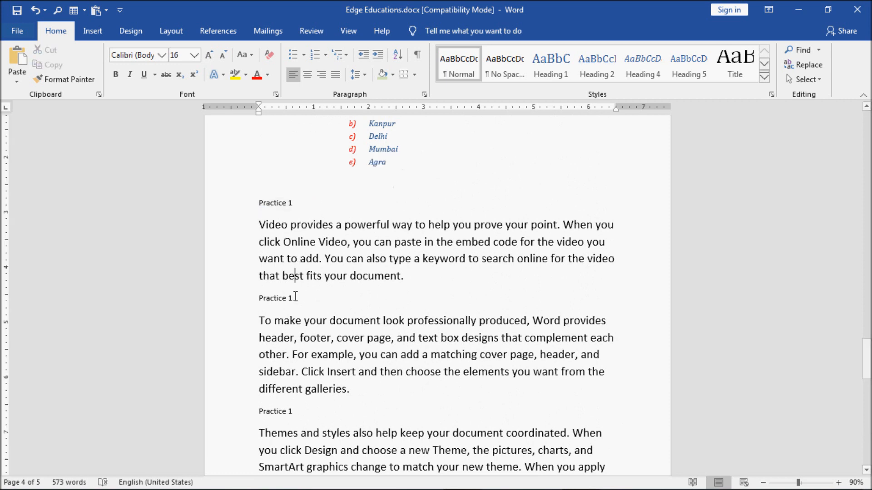
pyautogui.doubleClick(290, 298)
pyautogui.write('2')
pyautogui.doubleClick(290, 412)
pyautogui.press('BackSpace')
pyautogui.write('3')
# Renumber the headings above the fourth and fifth sample paragraphs as Practice 4 and Practice 5
pyautogui.scroll(-3, 286, 390)
pyautogui.doubleClick(290, 370)
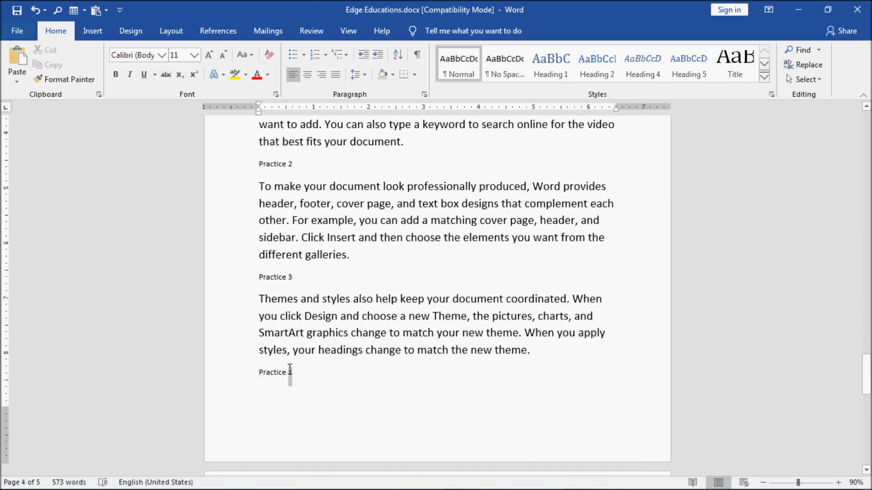
pyautogui.write('4')
pyautogui.scroll(-5, 314, 409)
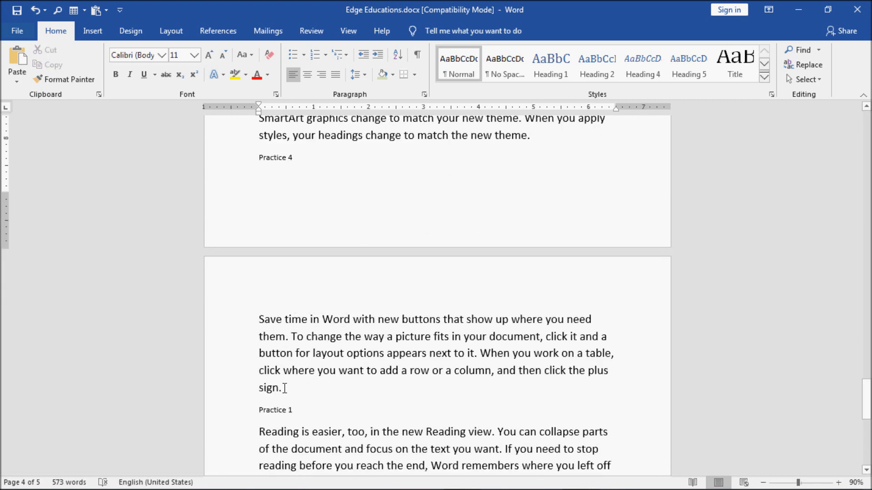
pyautogui.doubleClick(291, 410)
pyautogui.write('5')
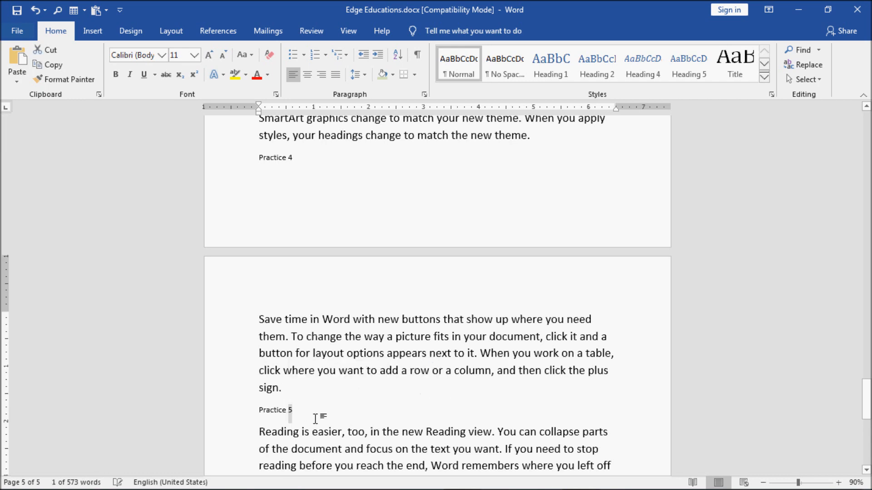
# Apply the Intense Quote style to the "Practice 1" heading
pyautogui.scroll(-3, 315, 415)
pyautogui.scroll(4, 312, 372)
pyautogui.scroll(4, 310, 372)
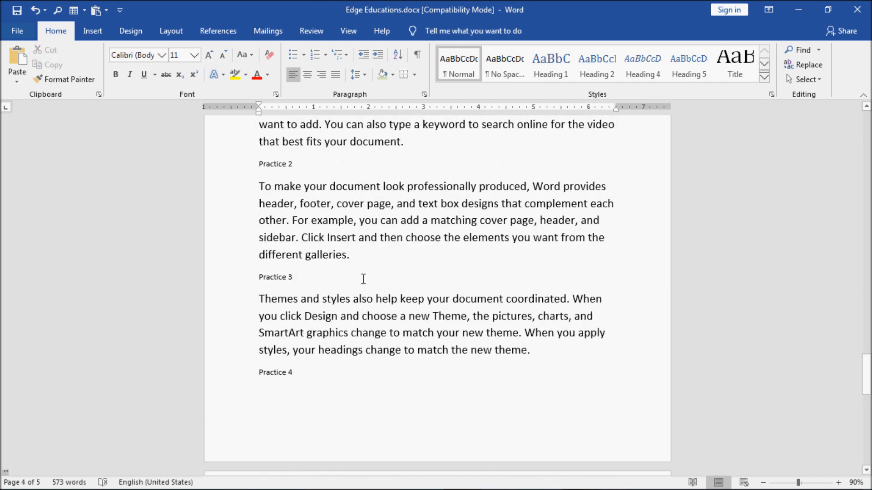
pyautogui.scroll(2, 363, 279)
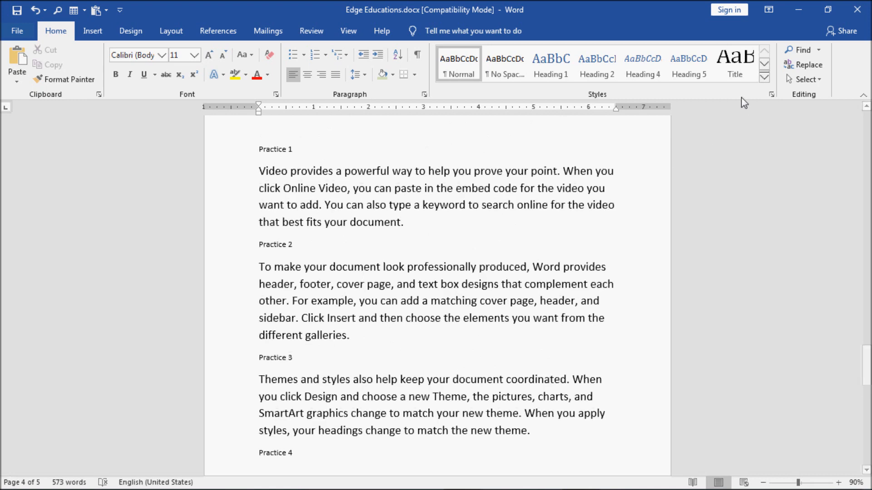
pyautogui.moveTo(296, 149); pyautogui.dragTo(269, 151)
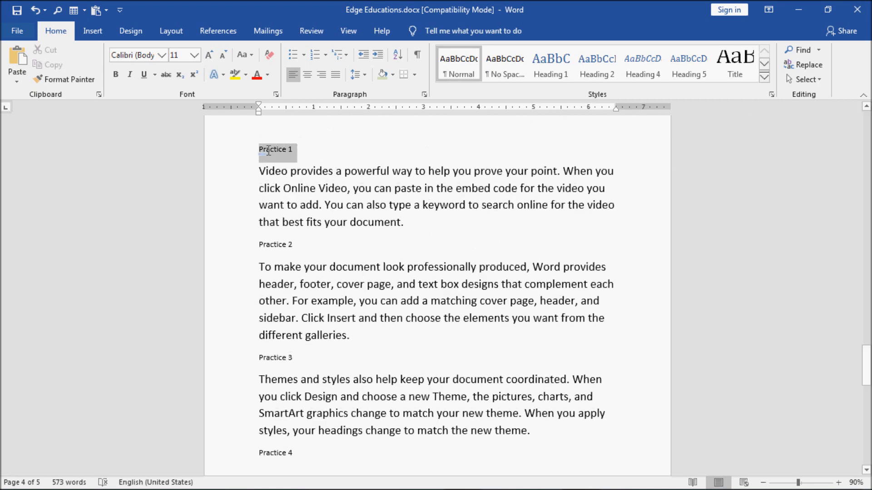
pyautogui.click(764, 77)
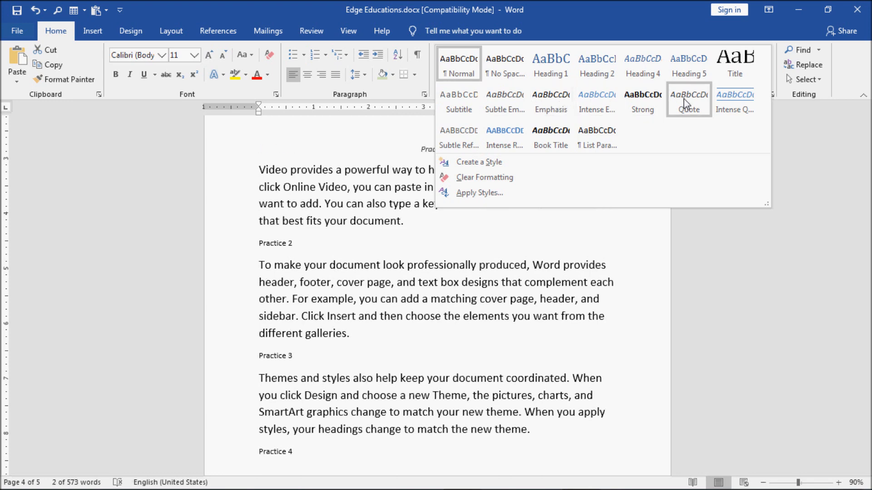
pyautogui.click(720, 106)
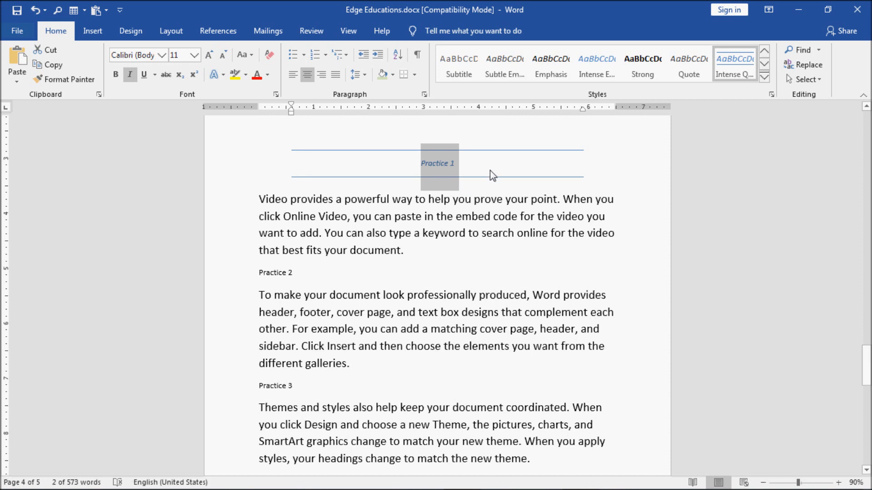
# Apply the Intense Quote style to the "Practice 2" heading
pyautogui.moveTo(307, 251); pyautogui.dragTo(249, 269)
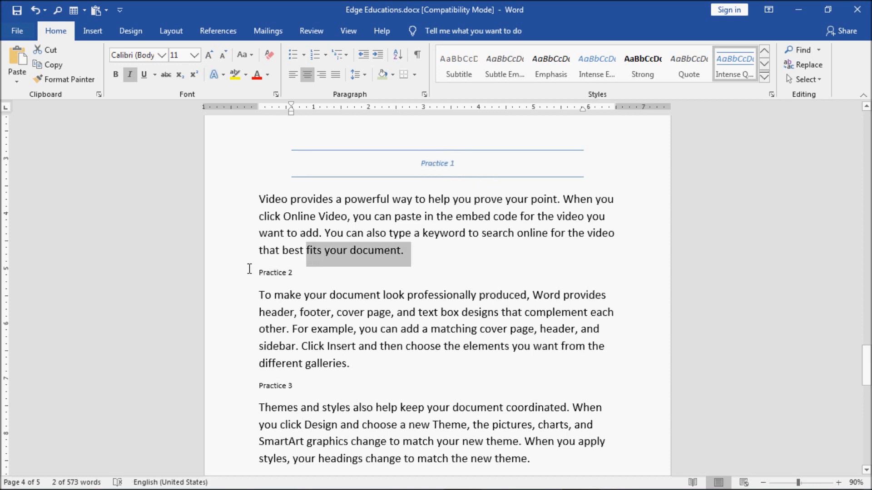
pyautogui.moveTo(305, 272); pyautogui.dragTo(258, 272)
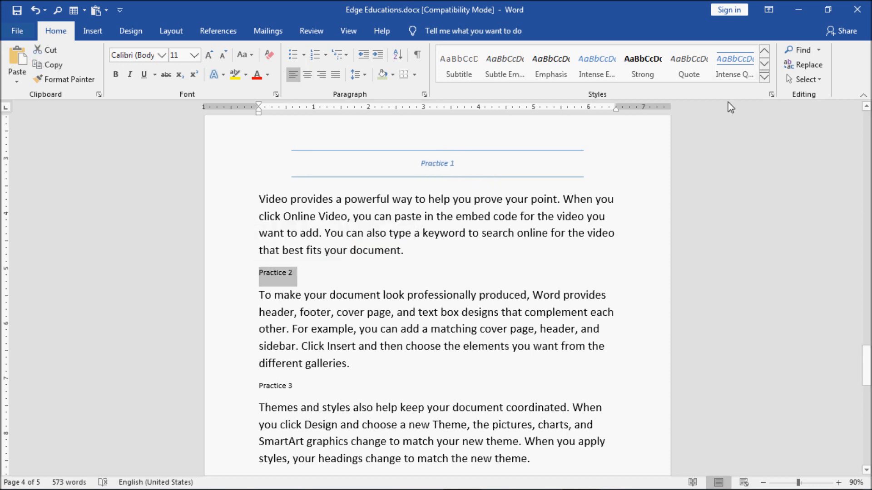
pyautogui.click(764, 77)
pyautogui.click(739, 108)
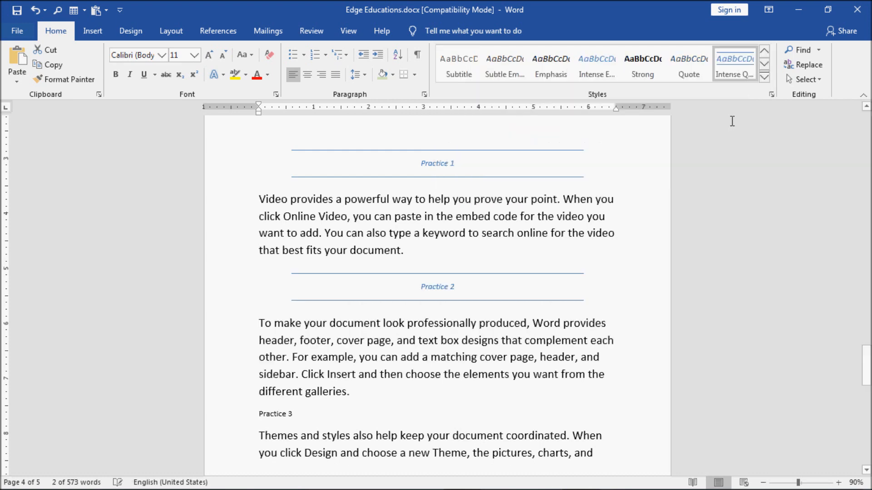
# Apply the Intense Quote style to the "Practice 3" heading
pyautogui.scroll(-1, 438, 290)
pyautogui.click(323, 360)
pyautogui.keyDown('shift'); pyautogui.click(251, 360); pyautogui.keyUp('shift')
pyautogui.click(764, 77)
pyautogui.click(740, 111)
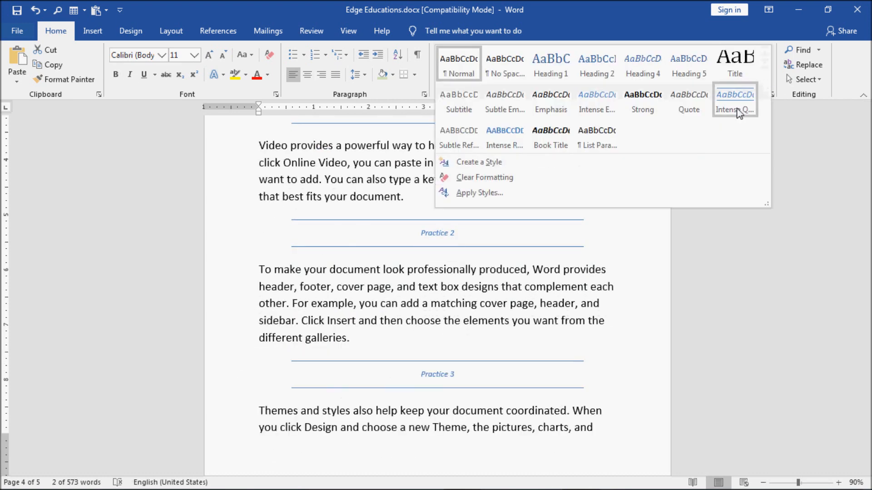
# Apply the Intense Quote style to the "Practice 4" heading and delete the empty line below it
pyautogui.scroll(-5, 422, 345)
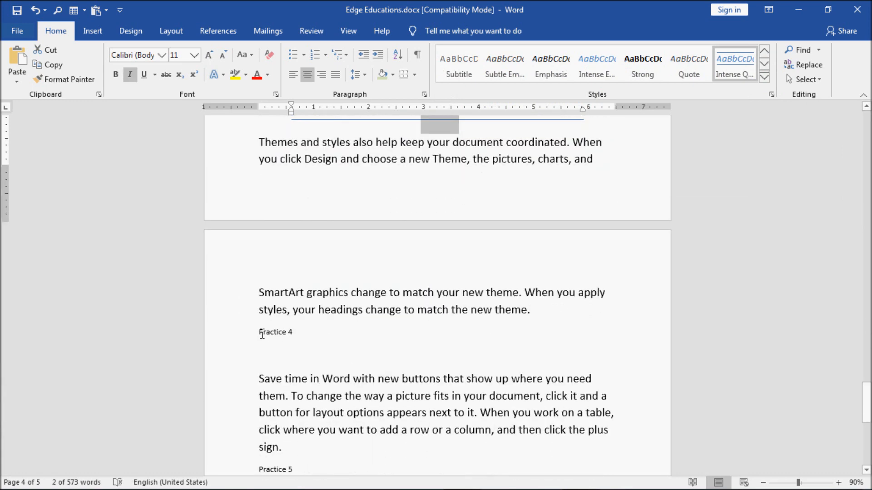
pyautogui.click(235, 336)
pyautogui.click(734, 64)
pyautogui.click(321, 376)
pyautogui.click(312, 385)
pyautogui.press('BackSpace')
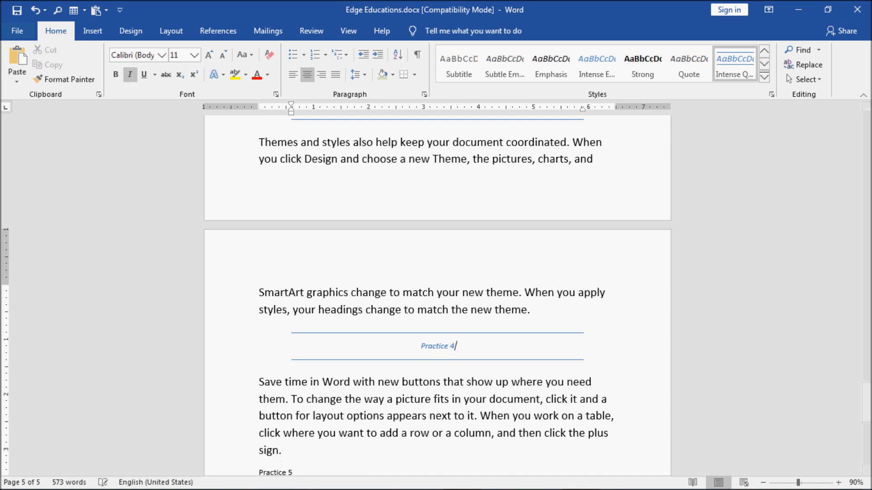
# Apply the Intense Quote style to the "Practice 5" heading
pyautogui.scroll(-2, 422, 295)
pyautogui.click(253, 366)
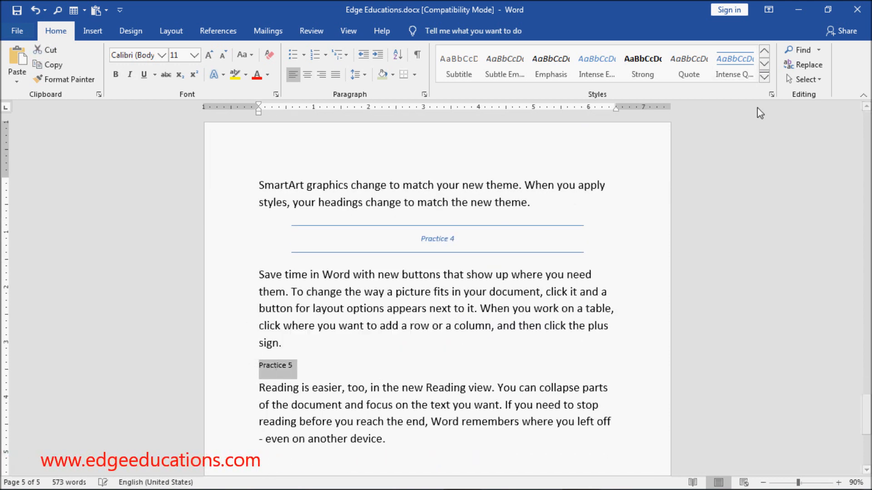
pyautogui.click(753, 72)
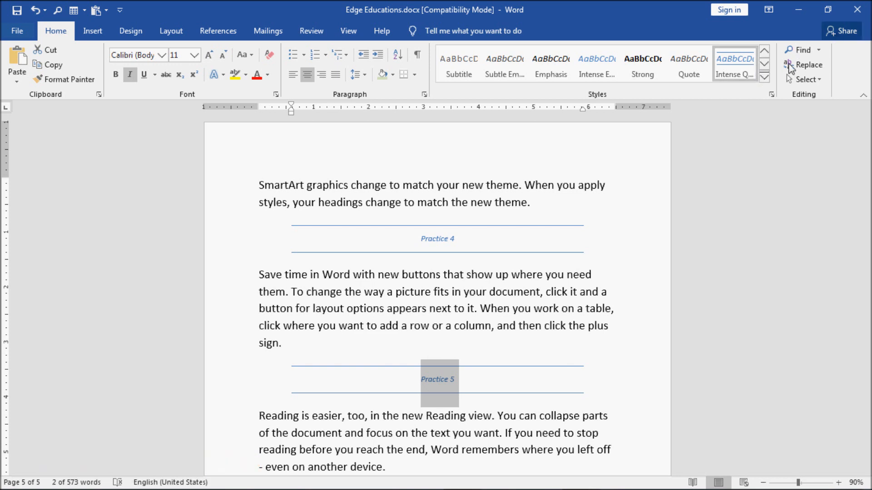
pyautogui.click(764, 77)
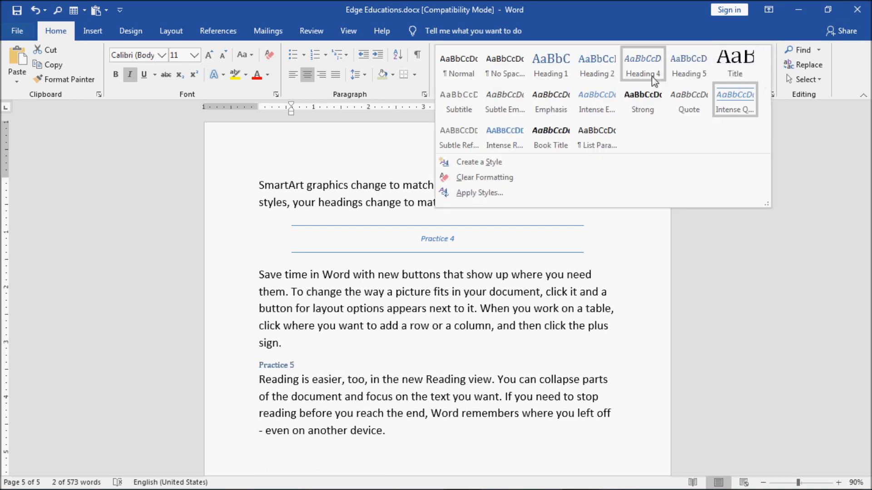
pyautogui.click(734, 102)
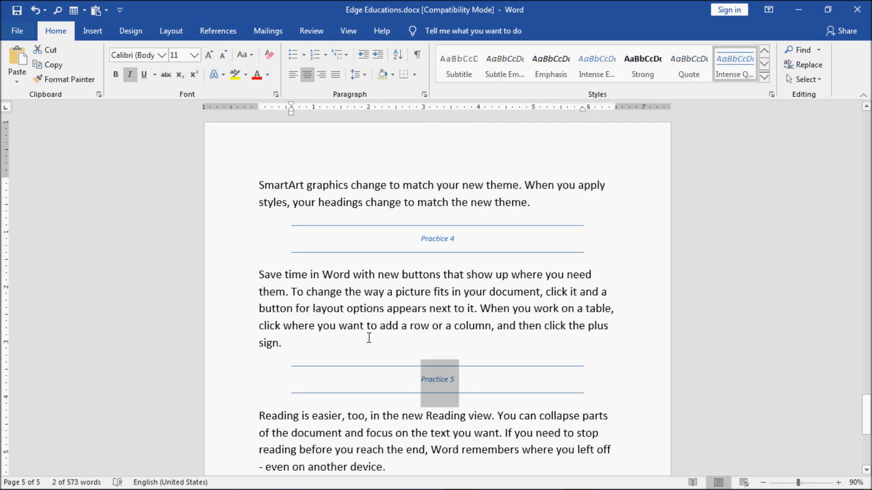
# Start a new style from the Practice 5 heading's formatting, name it "edge educations" and open its full formatting options
pyautogui.scroll(5, 381, 363)
pyautogui.scroll(4, 381, 364)
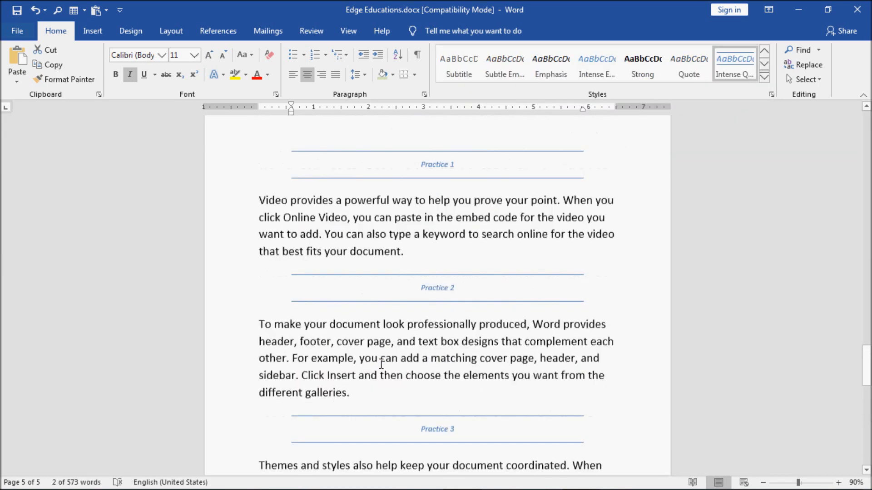
pyautogui.click(764, 80)
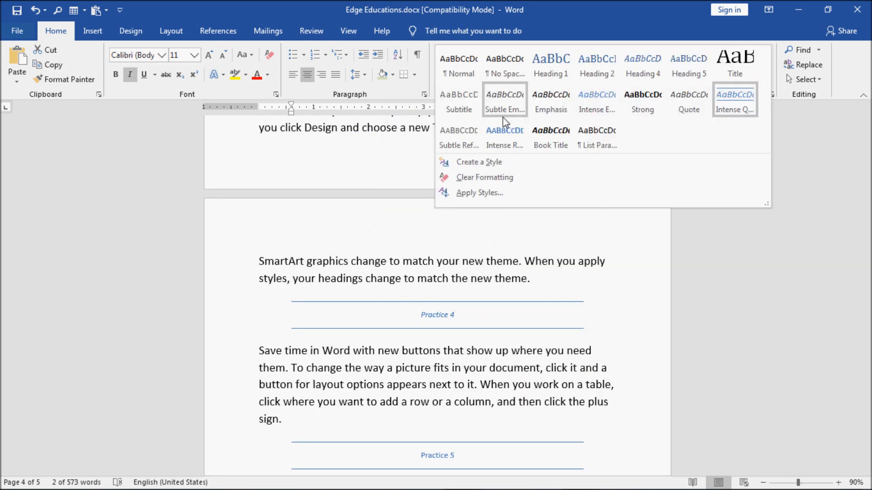
pyautogui.click(494, 167)
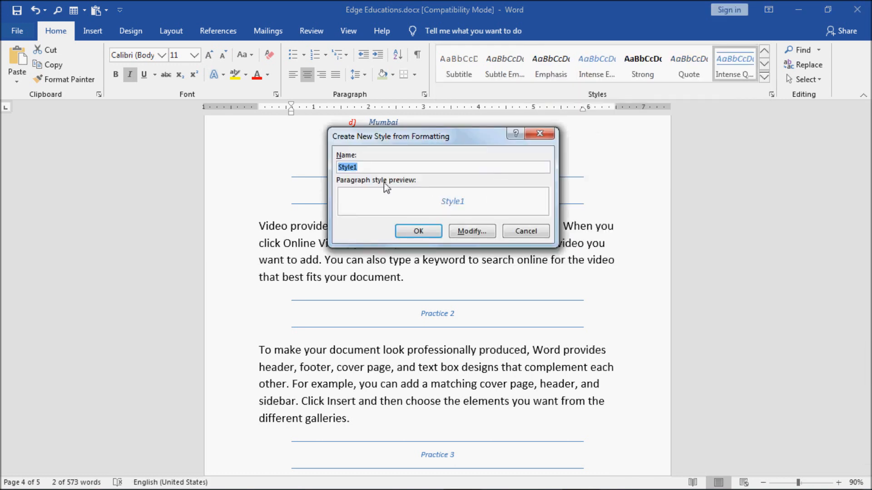
pyautogui.press('BackSpace')
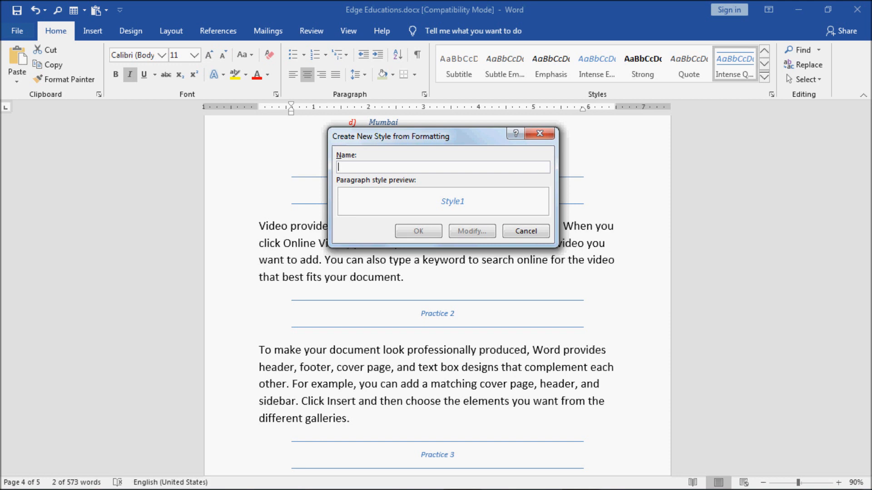
pyautogui.write('edge educations')
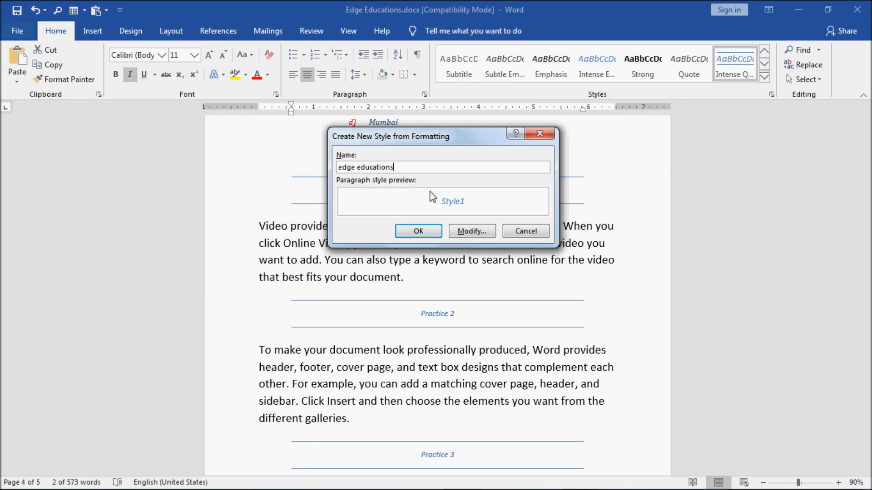
pyautogui.click(459, 231)
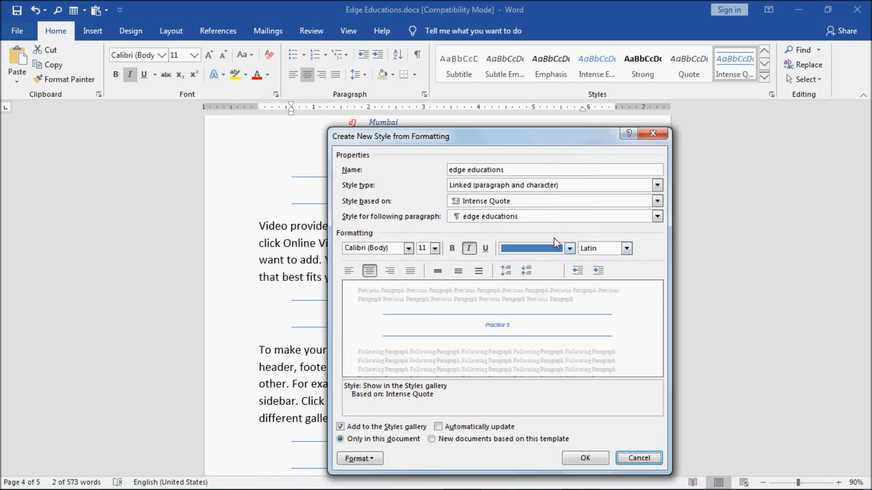
pyautogui.moveTo(476, 138); pyautogui.dragTo(462, 114)
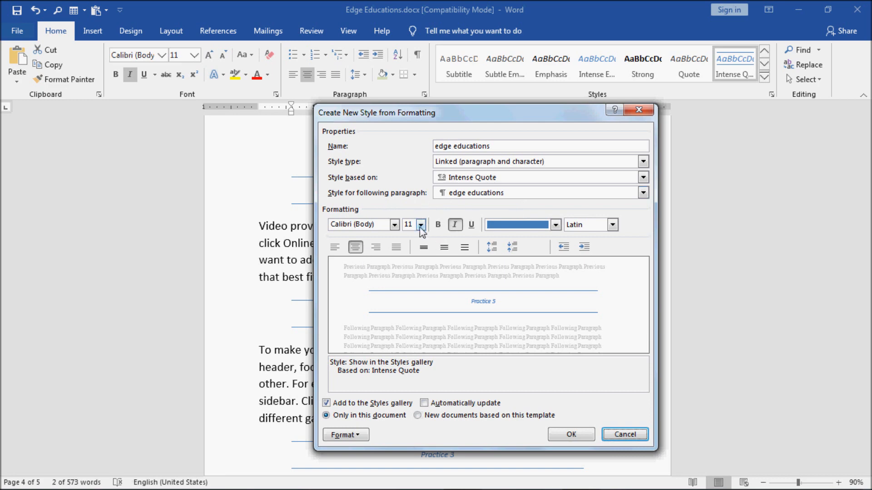
# Set the new style's font to .VnClarendonH
pyautogui.click(394, 225)
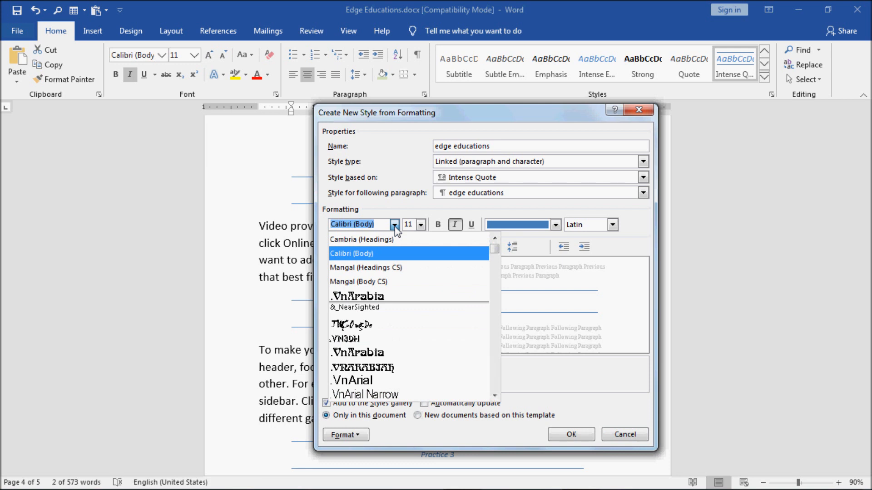
pyautogui.click(495, 396)
pyautogui.click(495, 396)
pyautogui.click(495, 396)
pyautogui.click(494, 396)
pyautogui.click(494, 396)
pyautogui.click(494, 396)
pyautogui.click(494, 396)
pyautogui.click(494, 396)
pyautogui.click(494, 396)
pyautogui.click(494, 396)
pyautogui.click(494, 396)
pyautogui.click(494, 396)
pyautogui.click(495, 396)
pyautogui.click(494, 396)
pyautogui.click(494, 396)
pyautogui.click(494, 396)
pyautogui.click(494, 396)
pyautogui.click(495, 396)
pyautogui.click(494, 396)
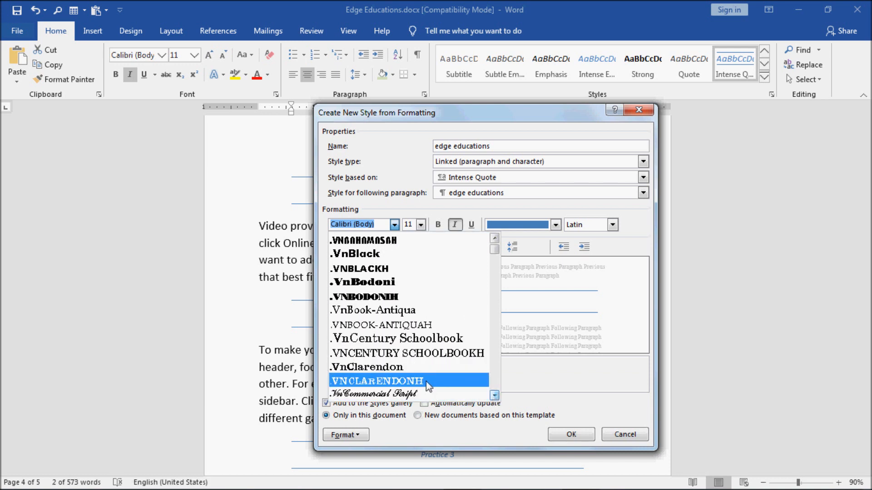
pyautogui.click(408, 381)
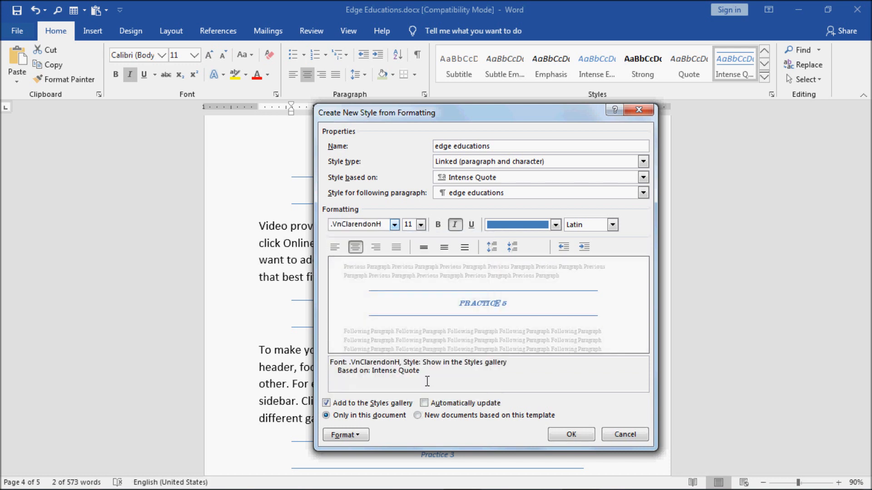
# Set the new style's font size to 18 pt and its colour to a dark teal Accent 5 shade, and create the style
pyautogui.click(420, 224)
pyautogui.click(408, 295)
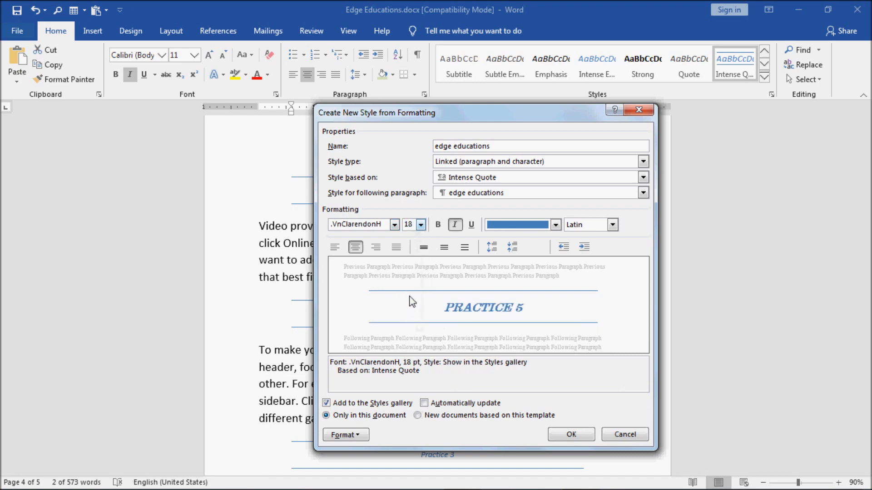
pyautogui.click(555, 225)
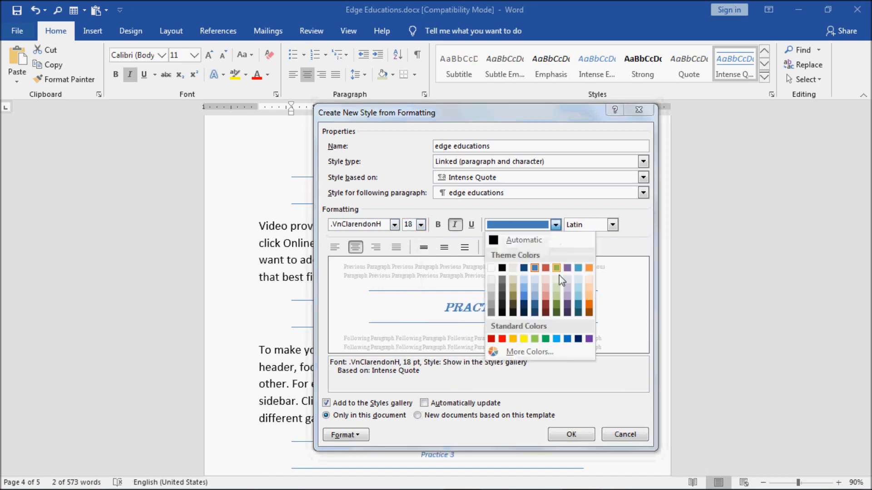
pyautogui.click(566, 306)
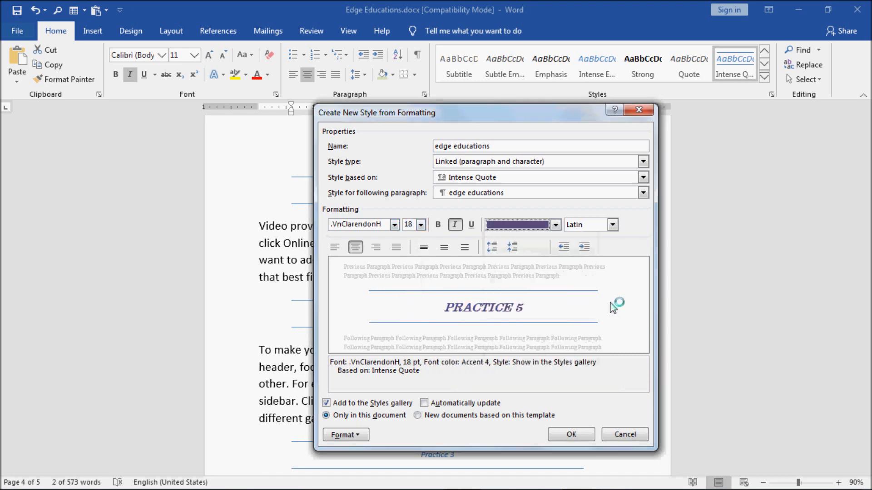
pyautogui.click(555, 224)
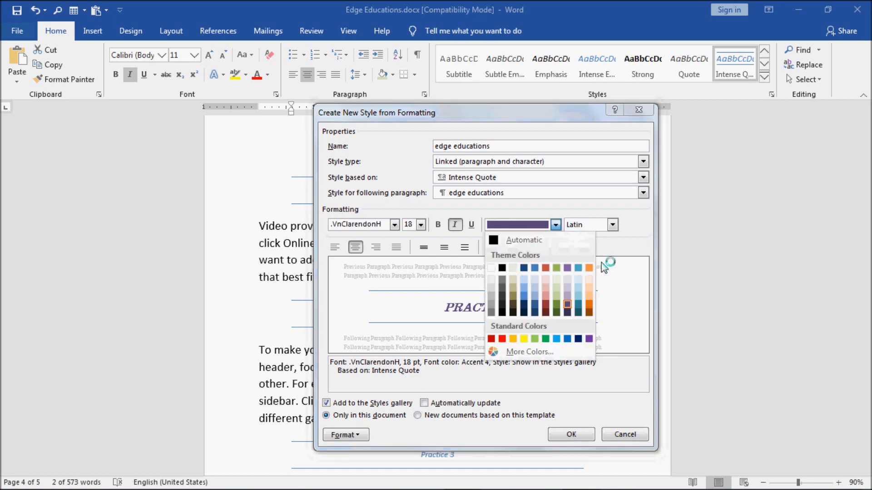
pyautogui.click(578, 304)
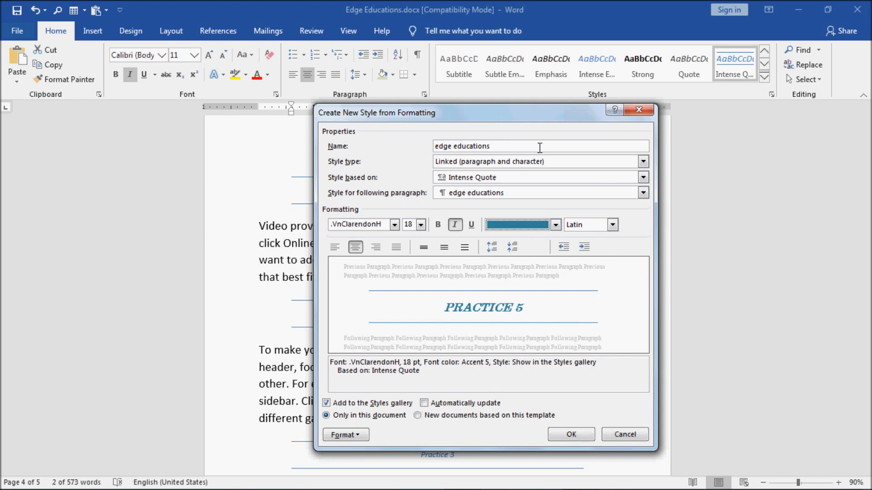
pyautogui.click(560, 439)
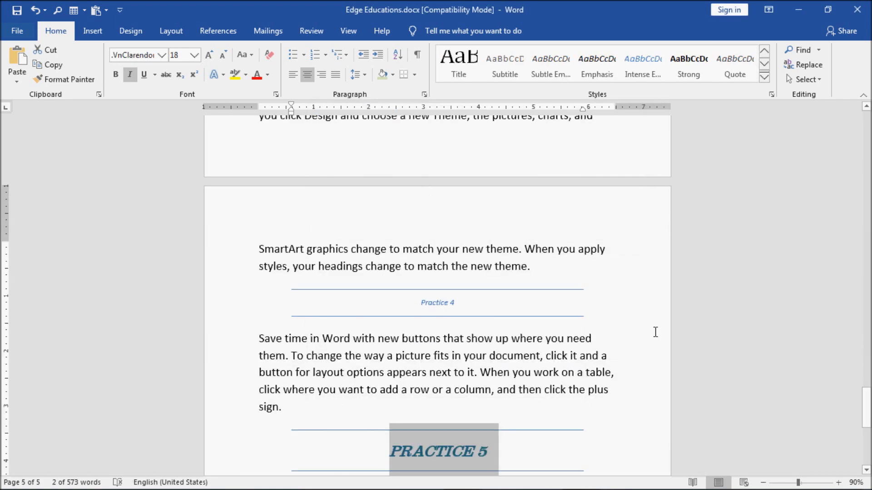
# Apply the custom edge educations style to the "Practice 4" heading
pyautogui.click(765, 77)
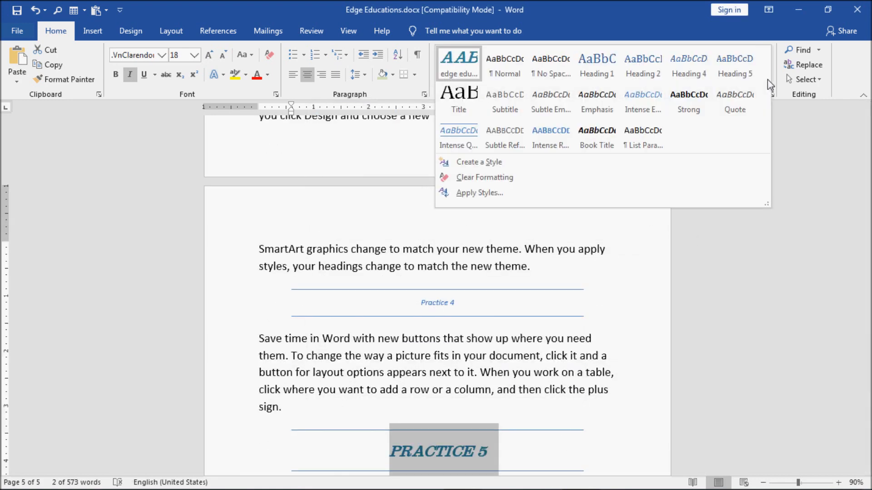
pyautogui.click(454, 74)
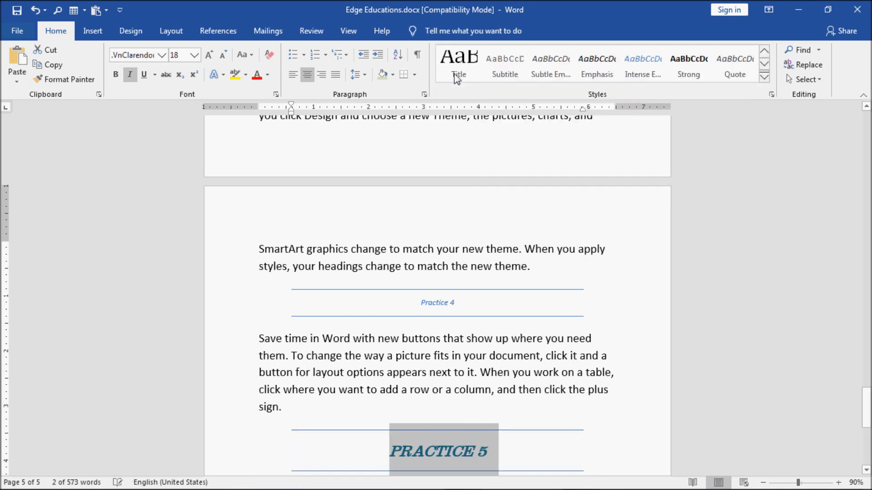
pyautogui.click(455, 302)
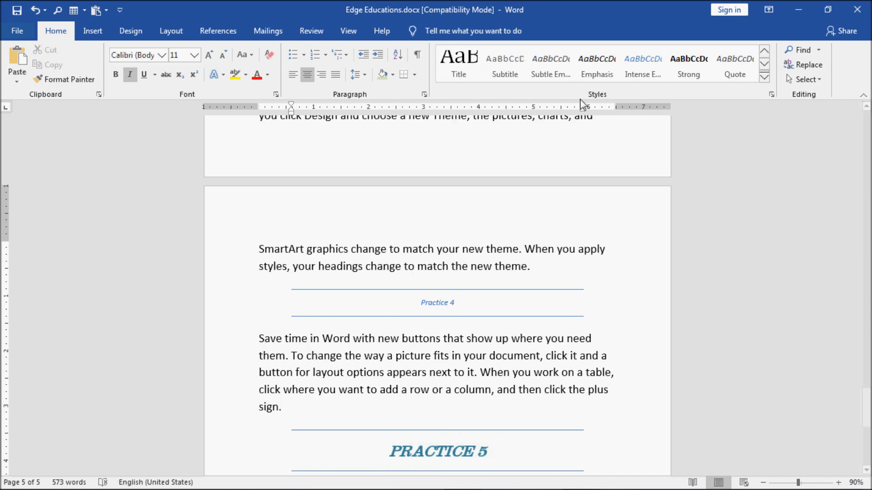
pyautogui.click(764, 77)
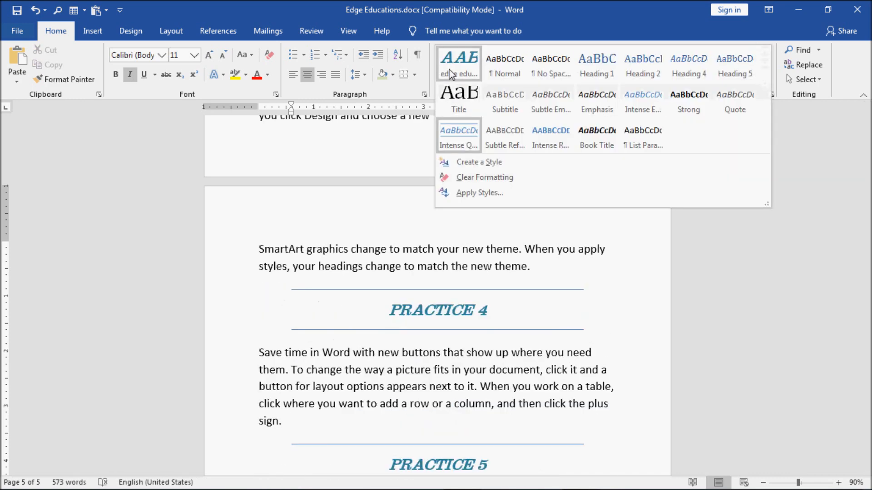
pyautogui.click(450, 69)
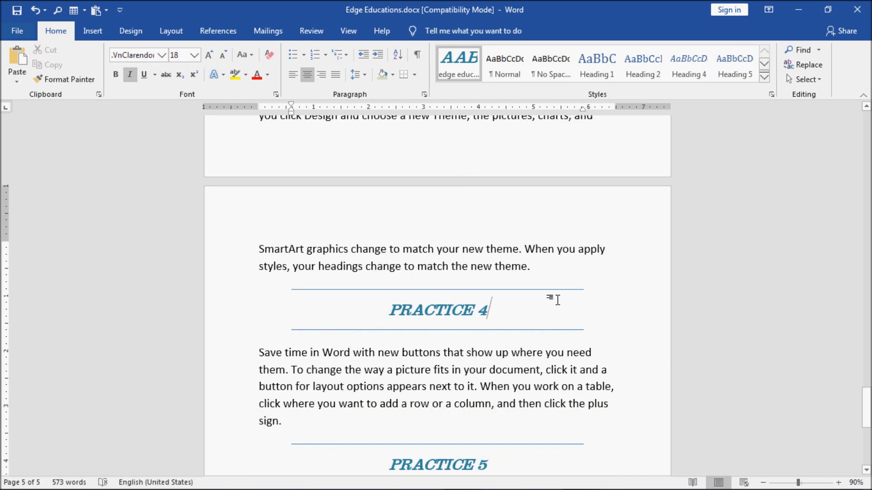
# Apply the custom edge educations style to the "Practice 3" heading
pyautogui.scroll(-2, 479, 356)
pyautogui.scroll(3, 479, 356)
pyautogui.scroll(3, 480, 357)
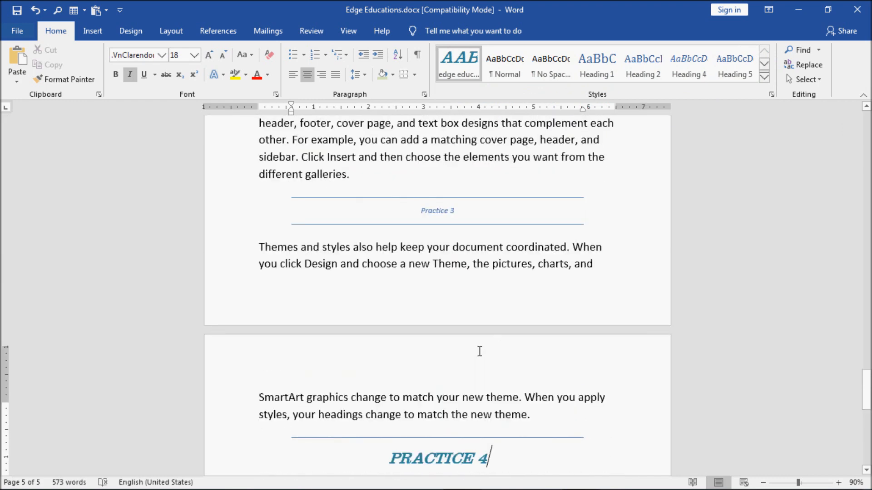
pyautogui.click(454, 223)
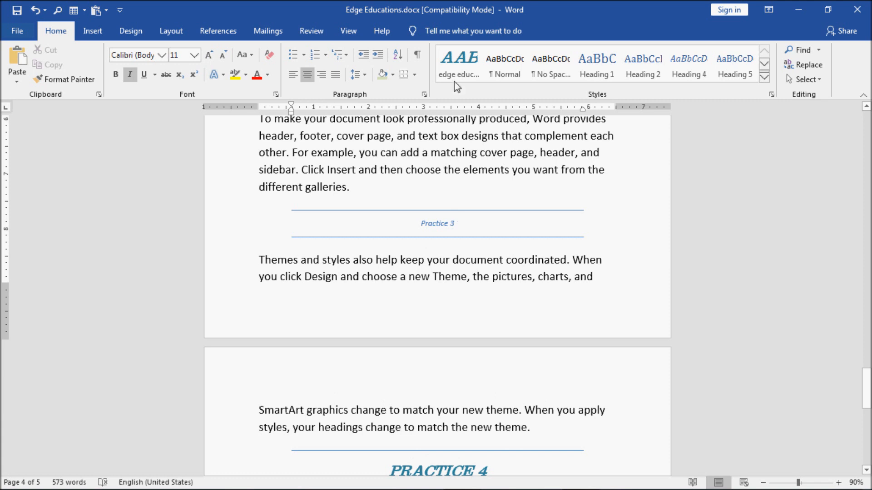
pyautogui.click(455, 65)
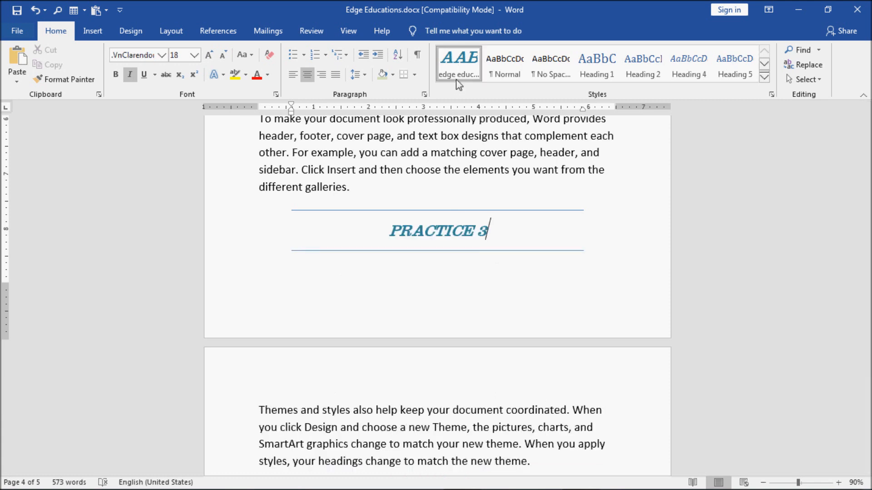
# Apply the custom edge educations style to the "Practice 2" heading
pyautogui.scroll(3, 449, 167)
pyautogui.click(449, 188)
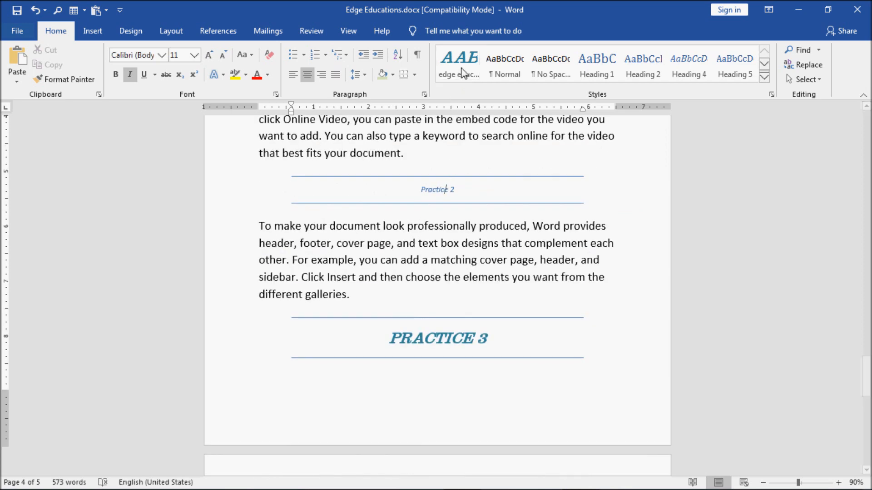
pyautogui.click(455, 65)
# Apply the custom edge educations style to the "Practice 1" heading
pyautogui.scroll(2, 462, 237)
pyautogui.scroll(1, 462, 237)
pyautogui.click(445, 172)
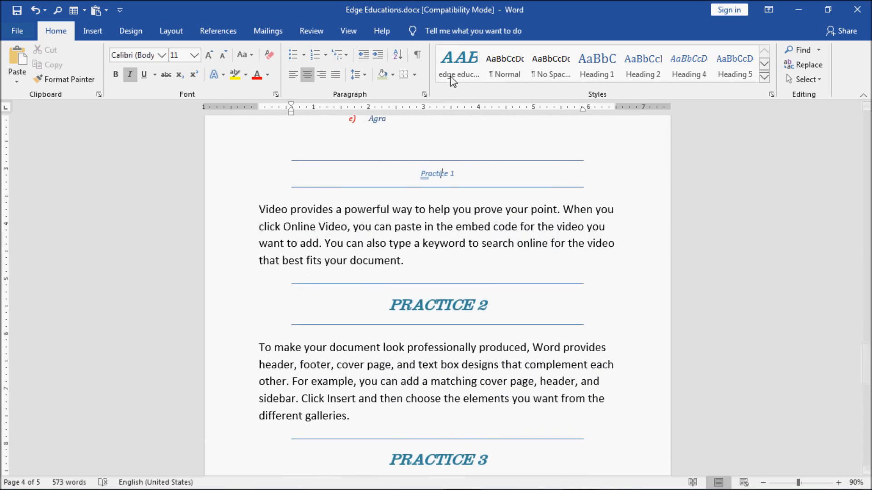
pyautogui.click(456, 65)
# Modify the edge educations style to use a lighter blue Text 2 font color, bold text and the .VnArabia font
pyautogui.click(764, 77)
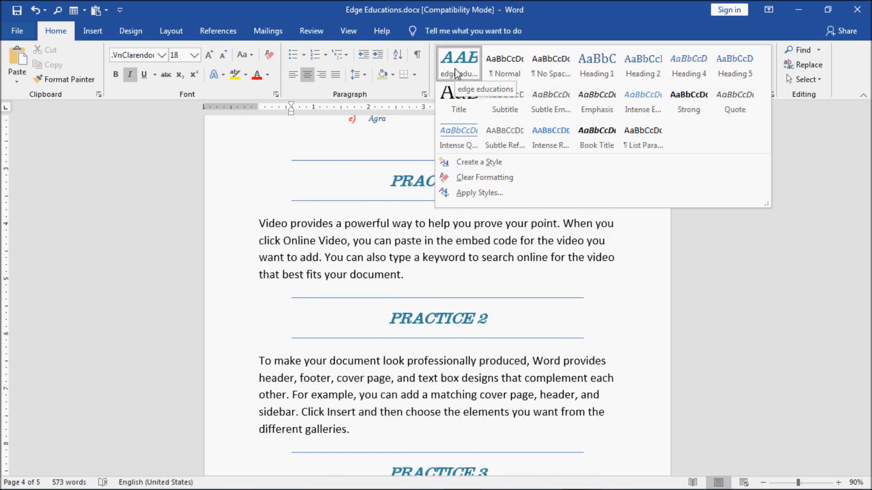
pyautogui.rightClick(456, 69)
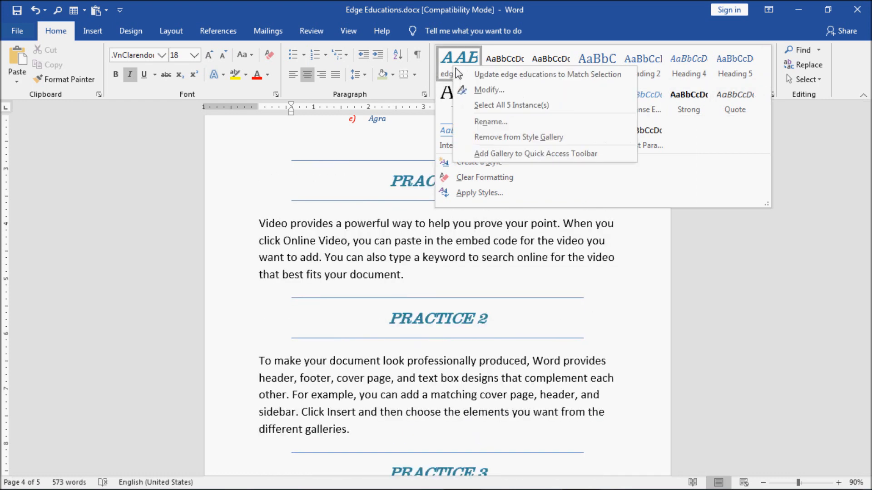
pyautogui.click(481, 90)
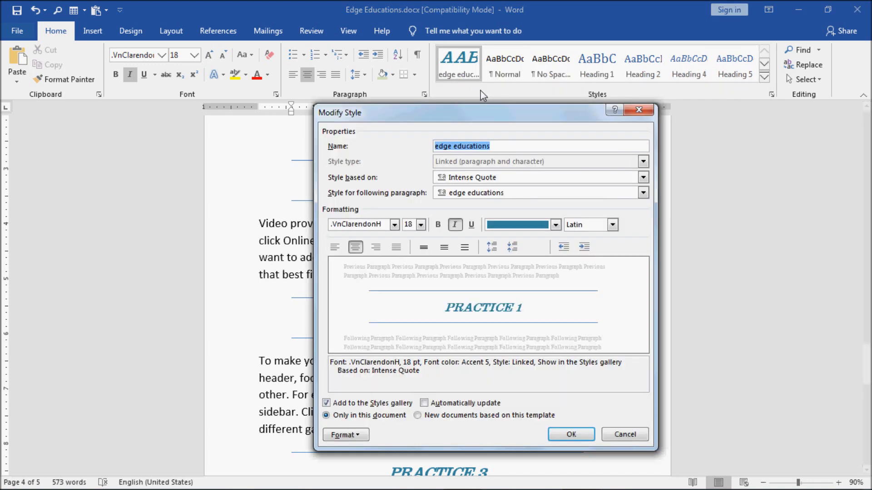
pyautogui.click(555, 224)
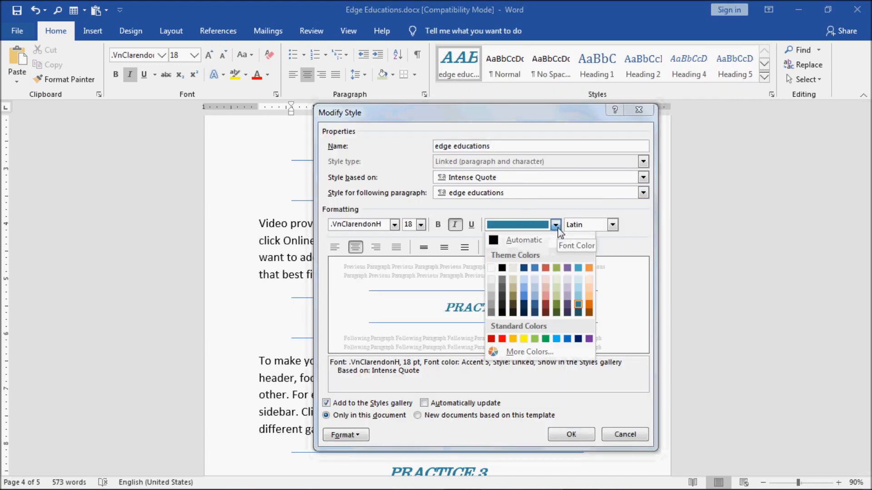
pyautogui.click(523, 295)
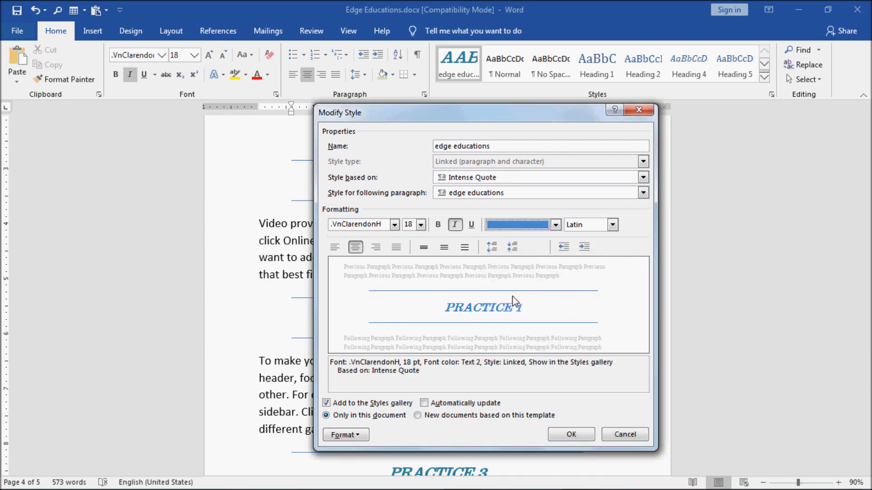
pyautogui.click(437, 224)
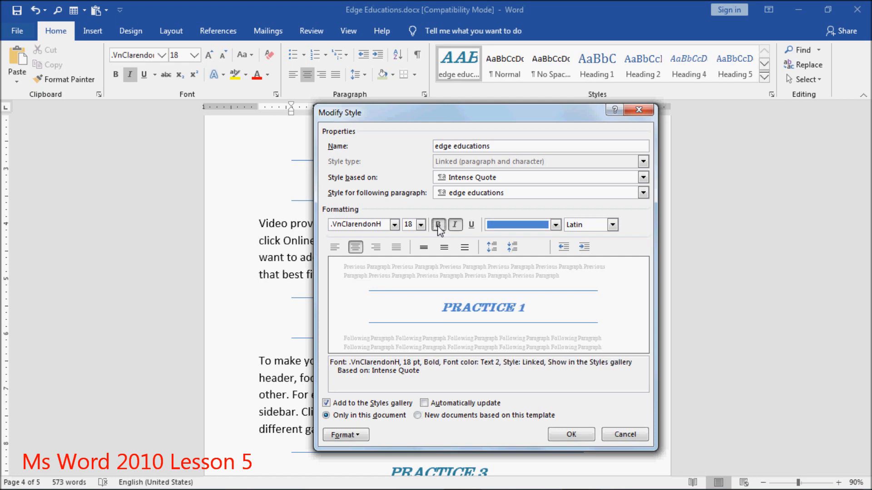
pyautogui.click(394, 224)
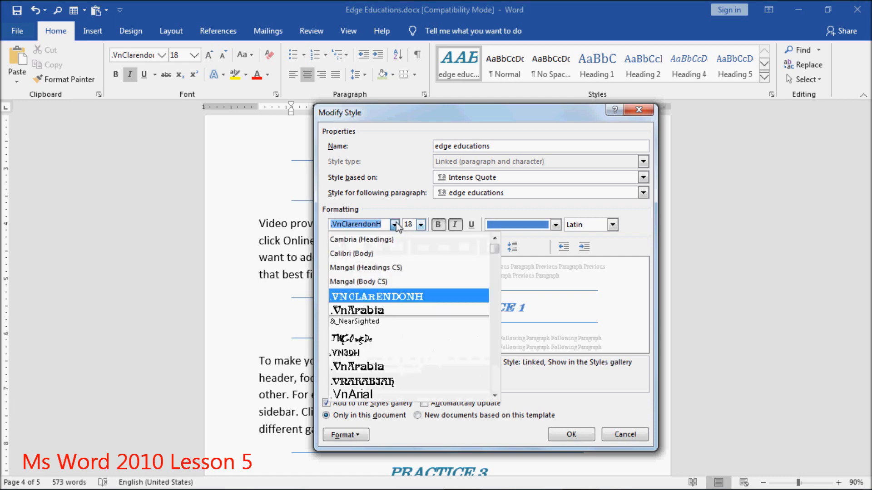
pyautogui.click(369, 367)
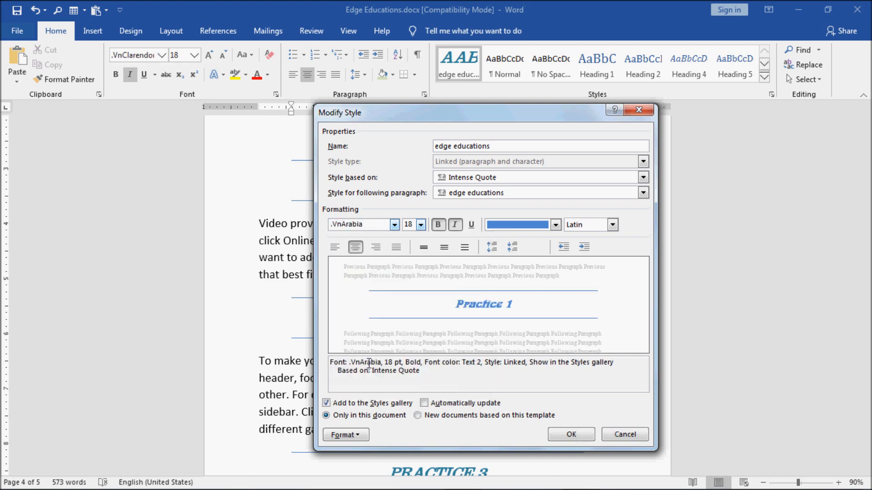
pyautogui.click(569, 436)
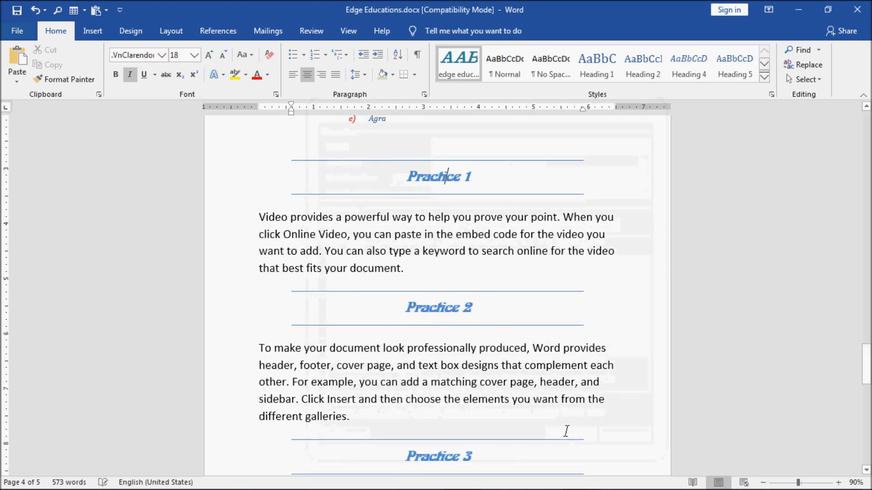
# Clear all formatting from the "Practice 3" heading
pyautogui.click(453, 178)
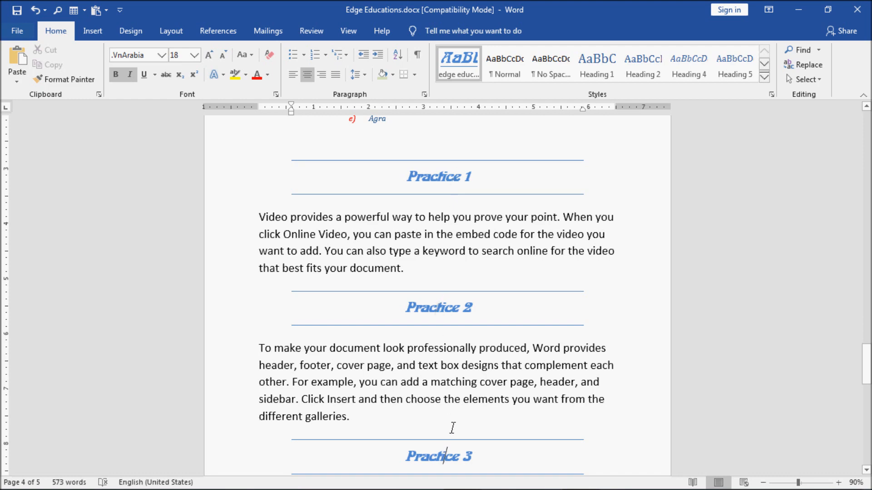
pyautogui.scroll(-5, 452, 427)
pyautogui.scroll(-10, 454, 428)
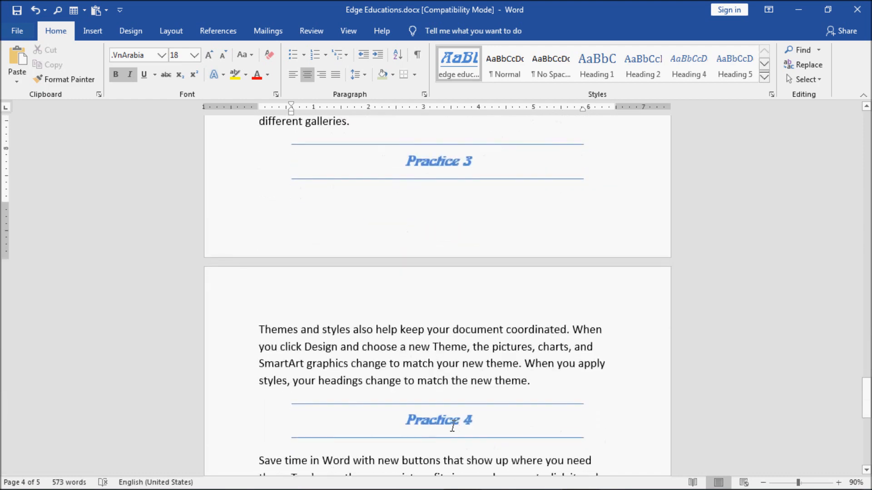
pyautogui.scroll(15, 454, 421)
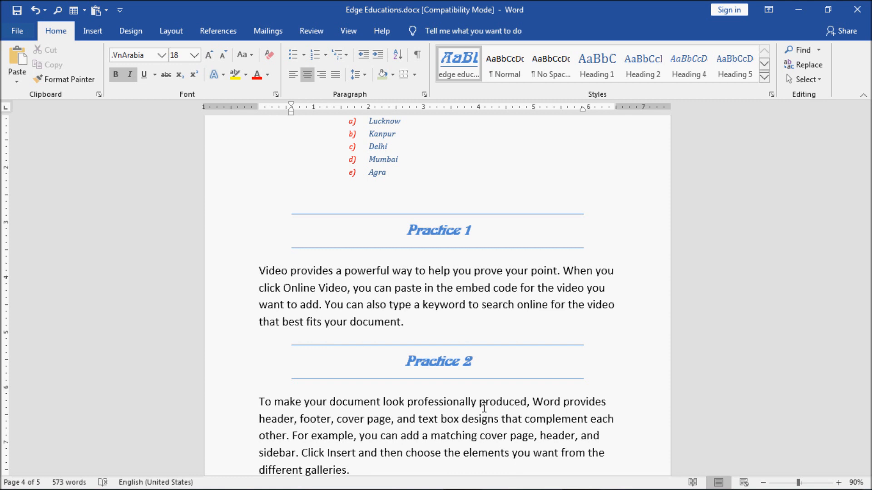
pyautogui.scroll(-10, 484, 408)
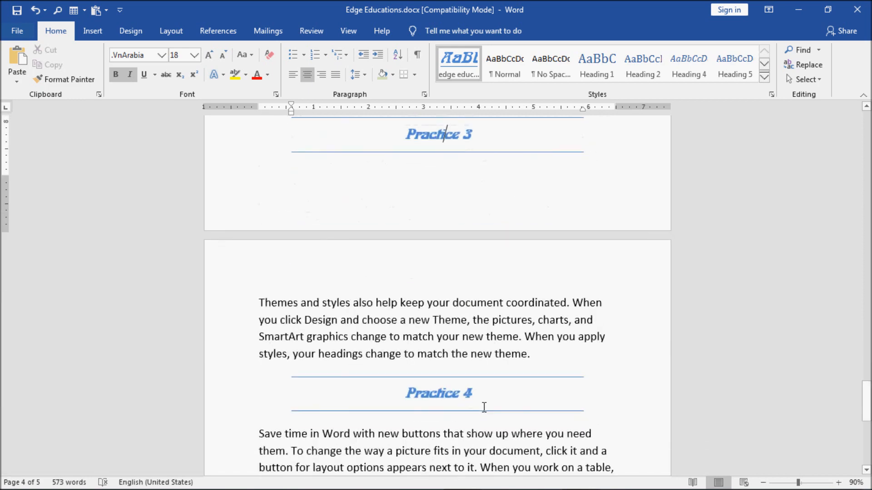
pyautogui.scroll(-3, 484, 408)
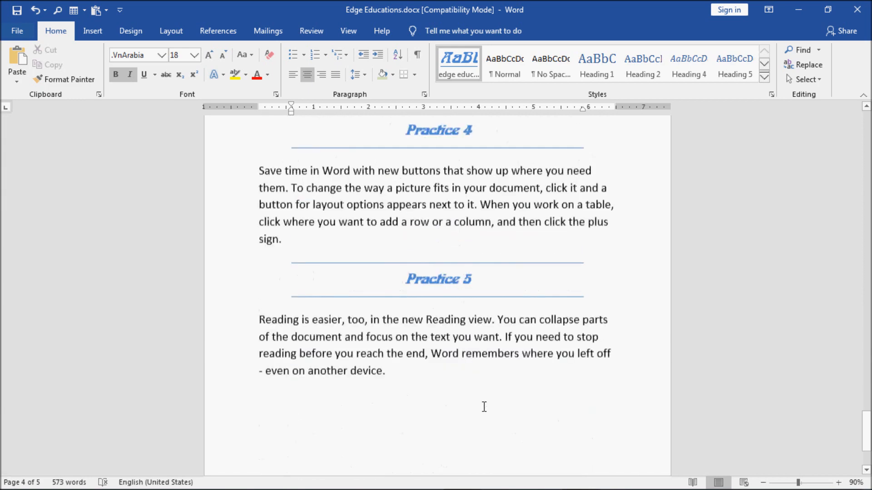
pyautogui.click(588, 56)
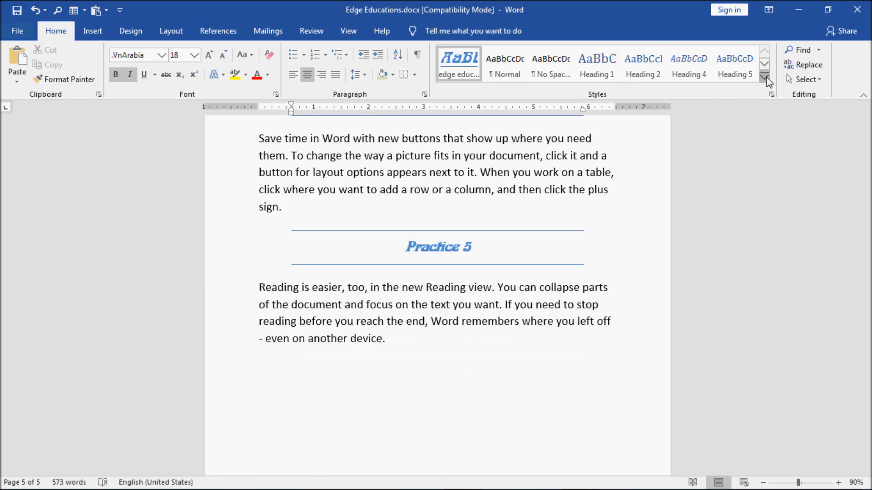
pyautogui.click(765, 77)
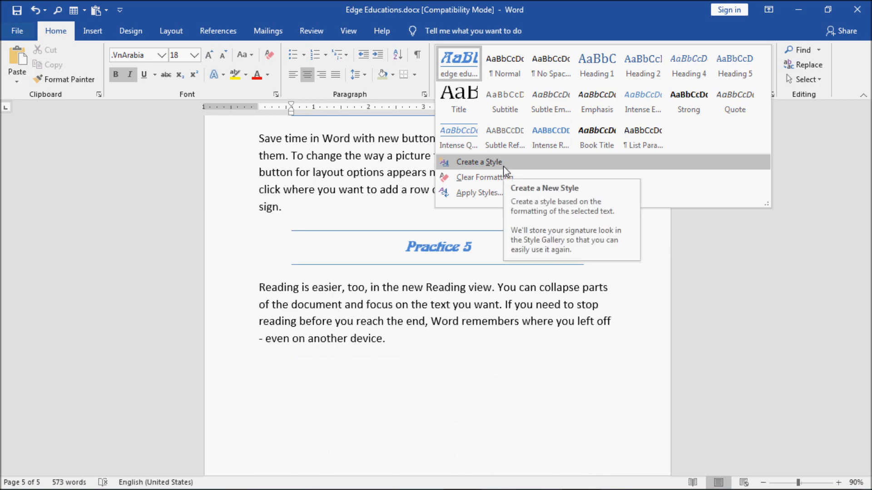
pyautogui.click(500, 178)
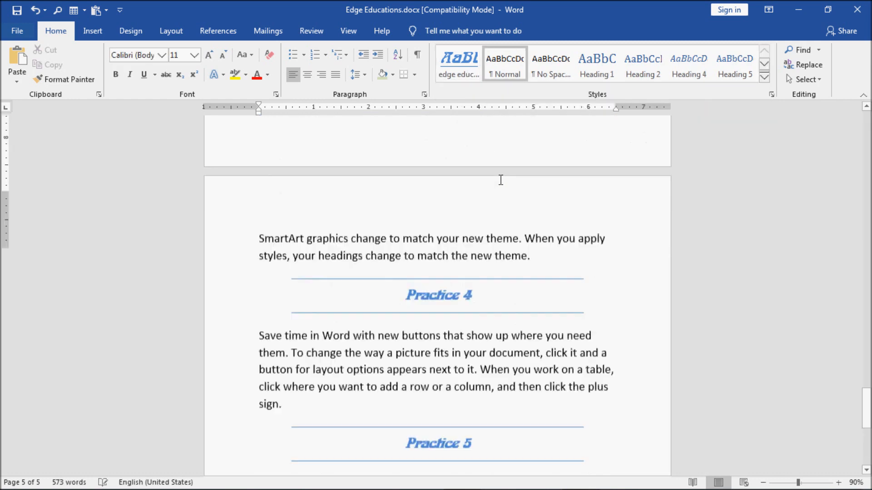
# Try clearing all formatting from the "Practice 1" heading and undo it
pyautogui.scroll(5, 460, 381)
pyautogui.scroll(5, 459, 383)
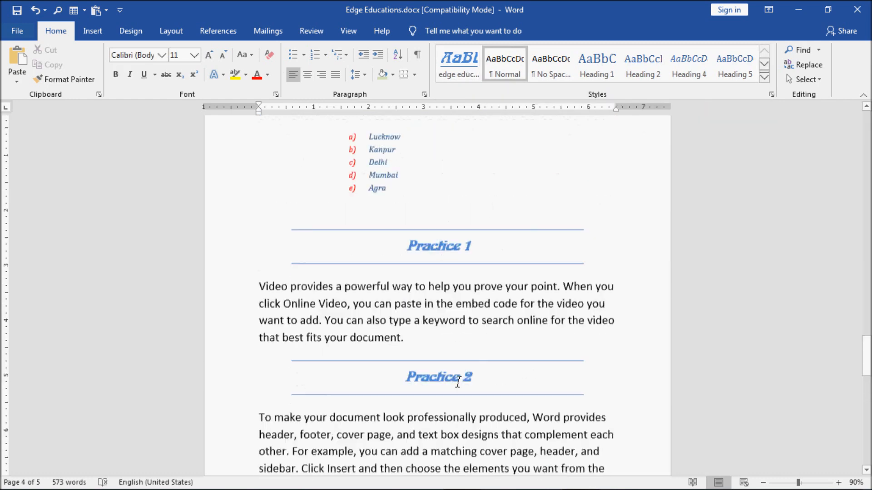
pyautogui.click(438, 273)
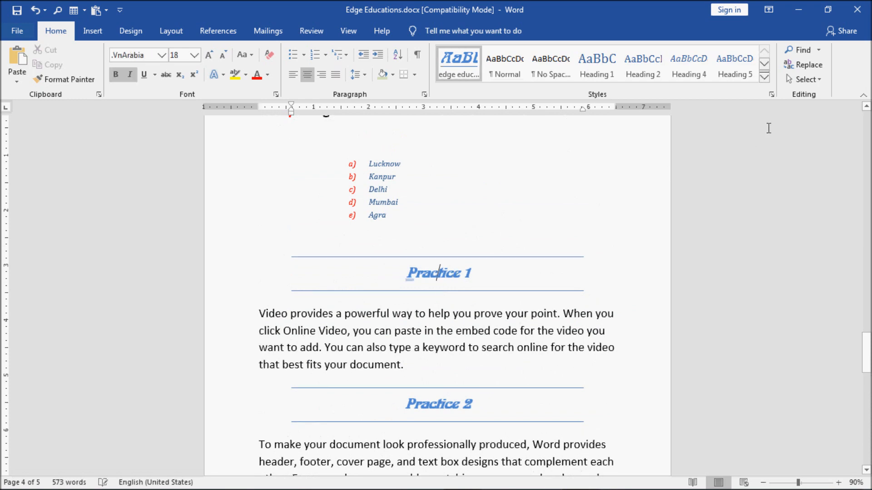
pyautogui.click(765, 77)
pyautogui.click(557, 177)
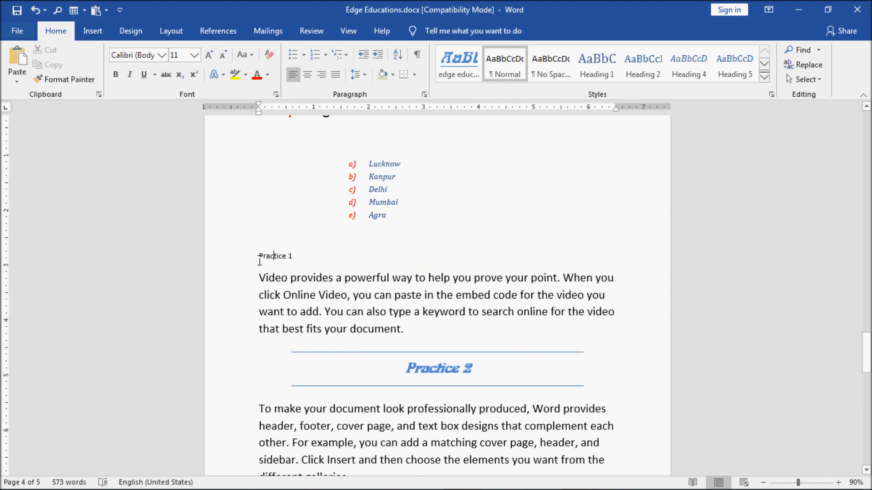
pyautogui.hotkey('ctrl', 'z')
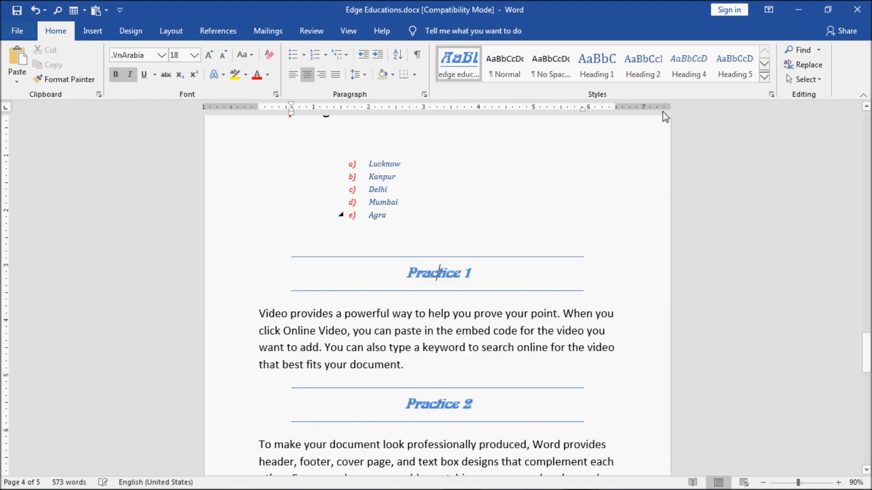
# Show the Apply Styles options for the "Practice 1" heading and reapply its edge educations style
pyautogui.click(765, 77)
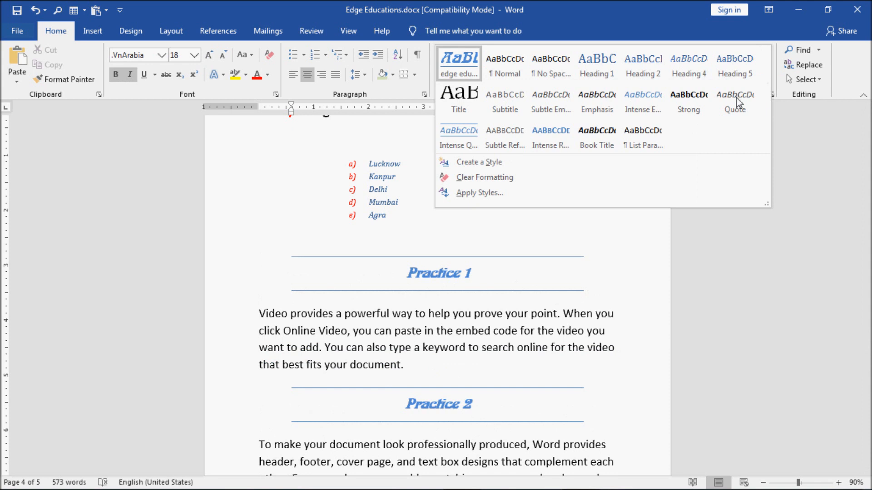
pyautogui.click(498, 196)
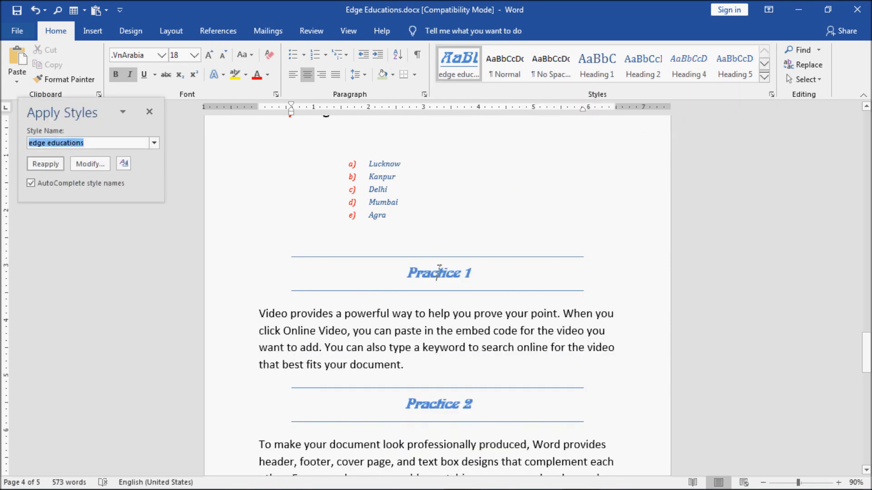
pyautogui.click(45, 165)
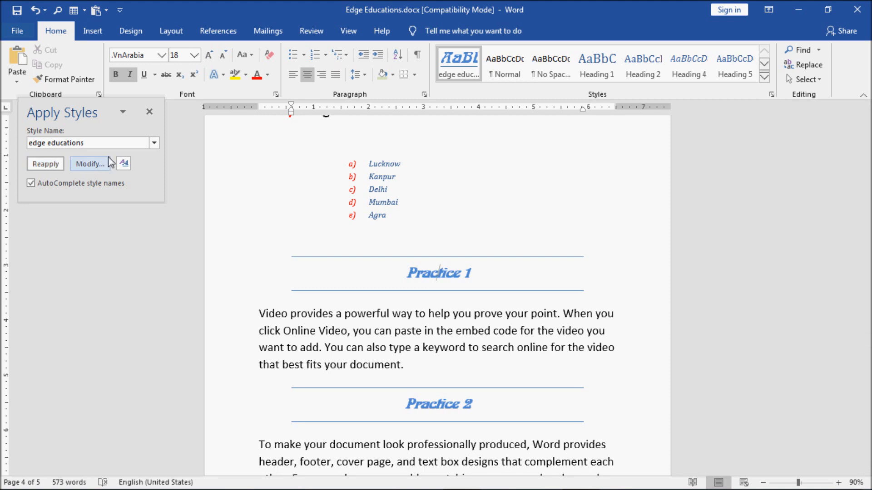
# Try the Normal and Heading 1 styles on the "Practice 1" heading, and return it to the edge educations style
pyautogui.click(155, 143)
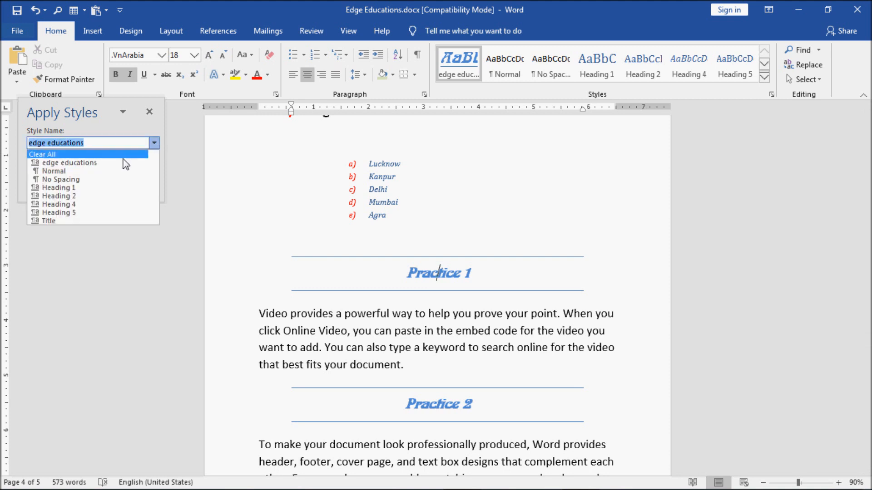
pyautogui.click(112, 171)
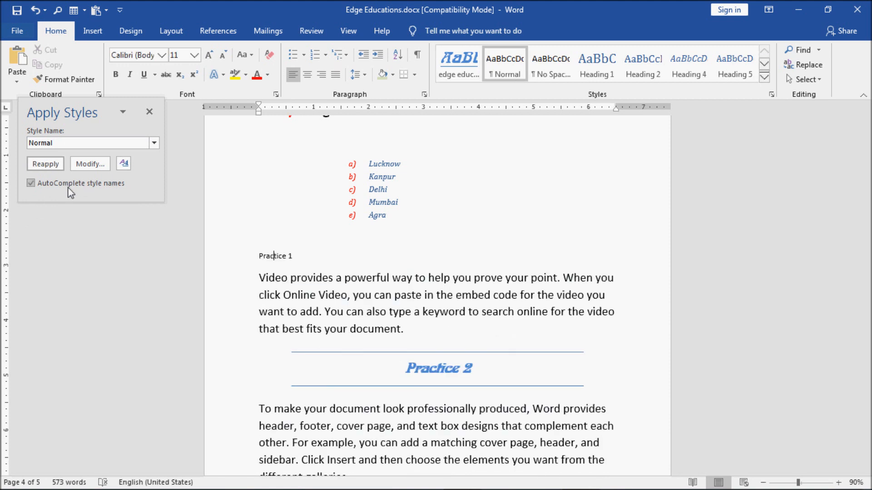
pyautogui.click(155, 143)
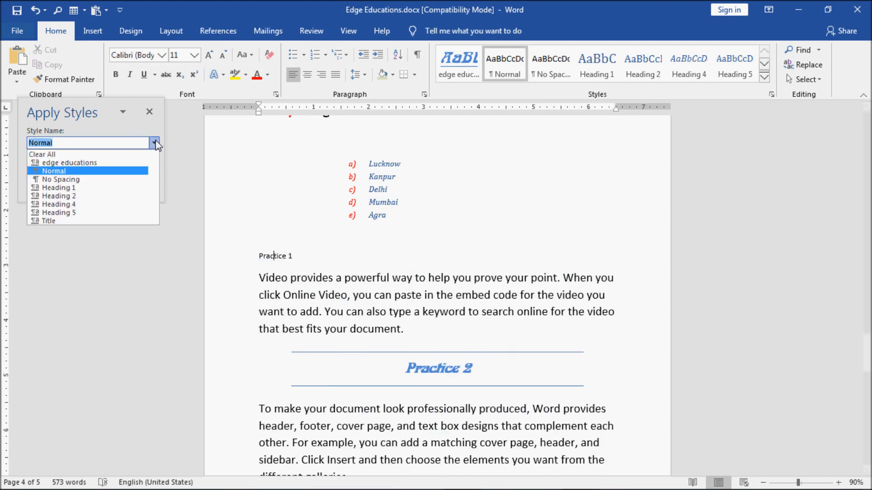
pyautogui.click(104, 188)
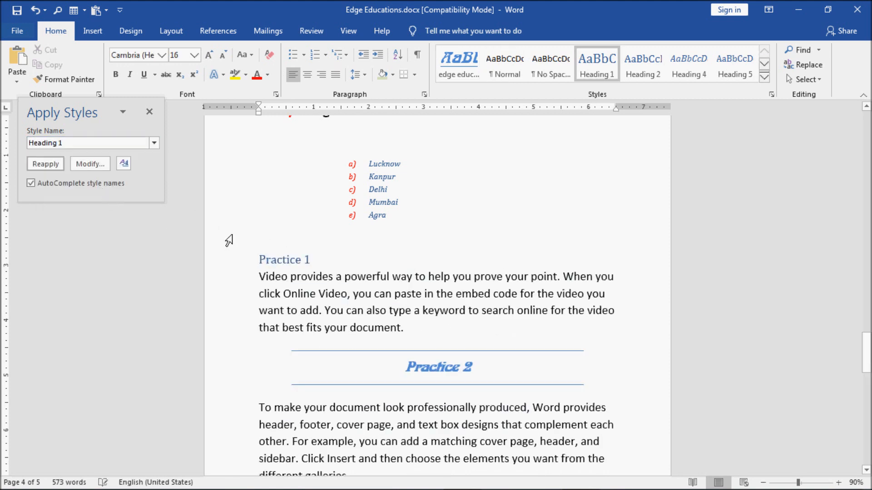
pyautogui.click(155, 143)
pyautogui.click(80, 163)
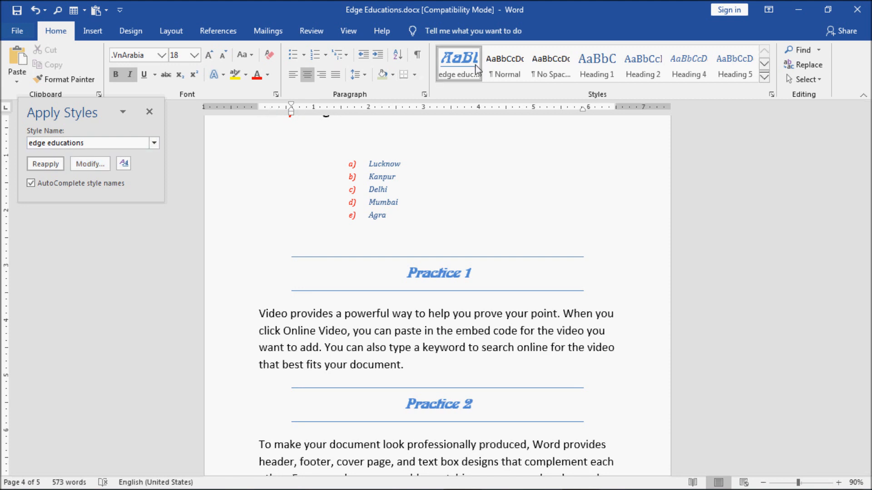
# Modify the edge educations style to use the Fracksausen font, underlined and in the standard red color
pyautogui.click(89, 166)
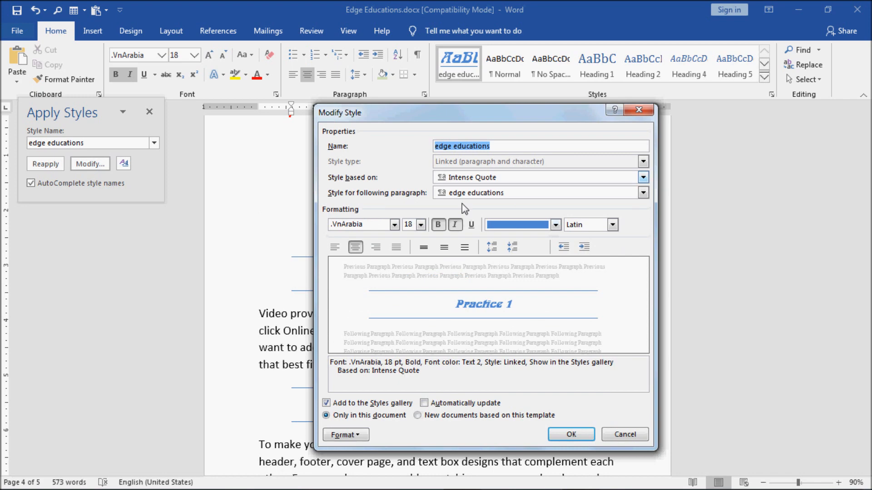
pyautogui.click(394, 224)
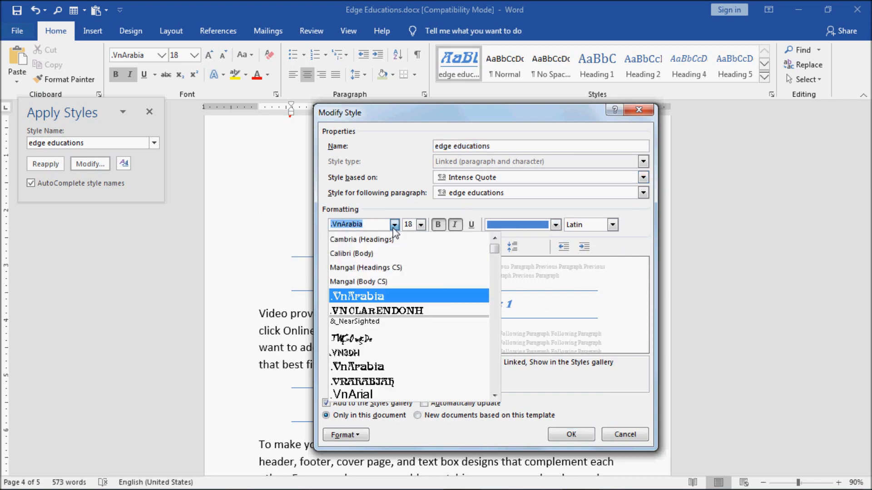
pyautogui.moveTo(494, 249); pyautogui.dragTo(494, 312)
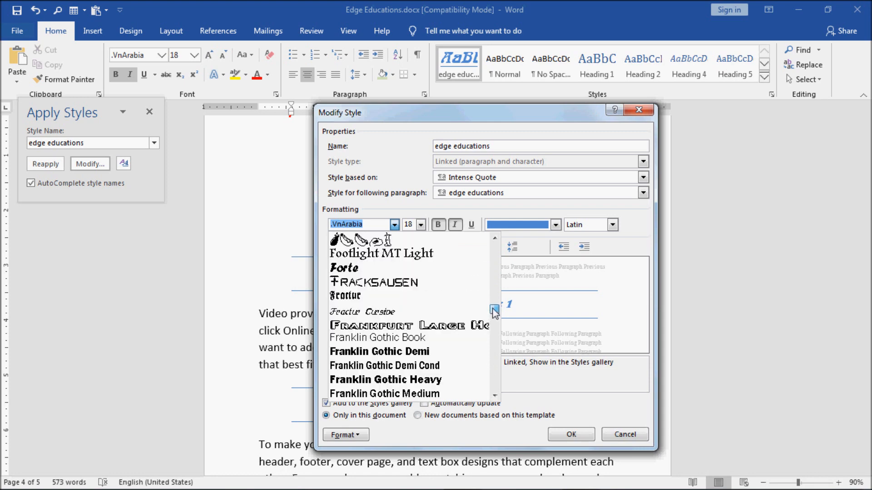
pyautogui.click(407, 284)
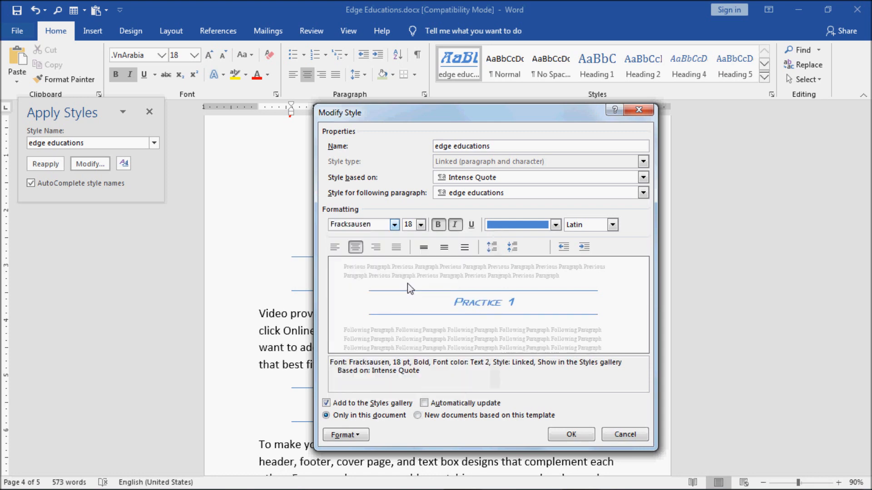
pyautogui.click(472, 225)
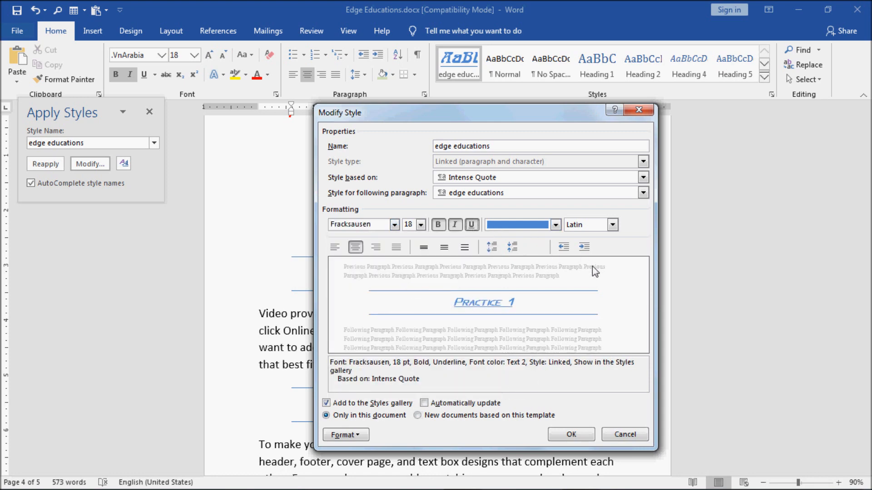
pyautogui.click(556, 224)
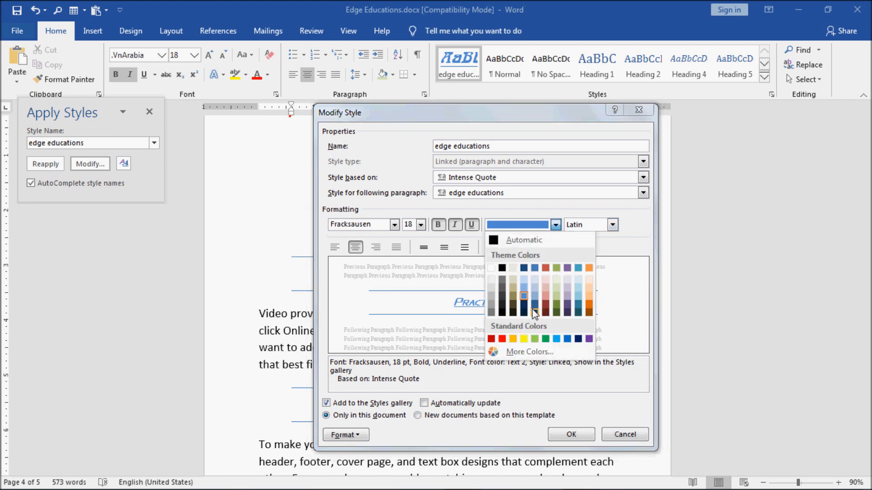
pyautogui.click(502, 338)
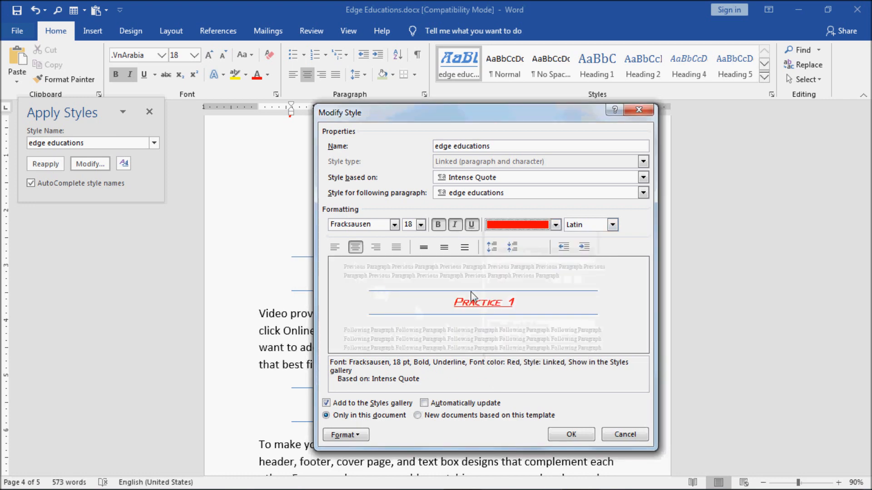
# Try Heading 5, Title, No Spacing and Quote as the style that edge educations is based on
pyautogui.click(523, 181)
pyautogui.scroll(2, 523, 204)
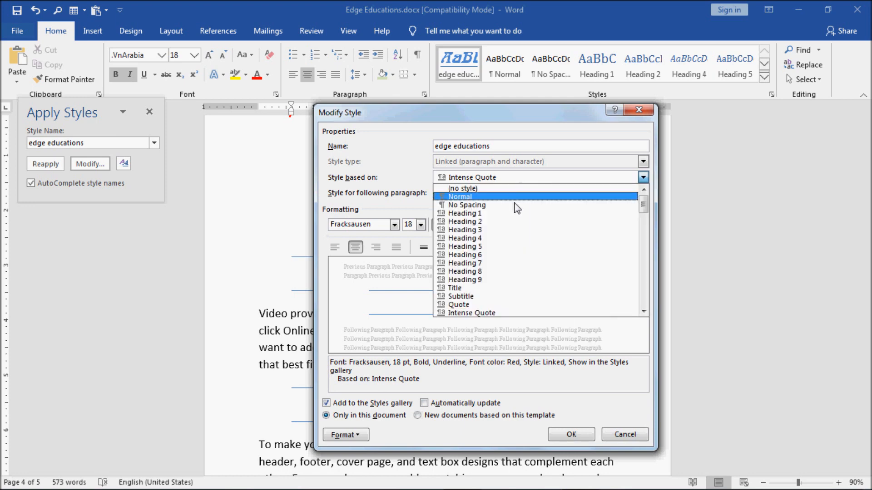
pyautogui.click(495, 254)
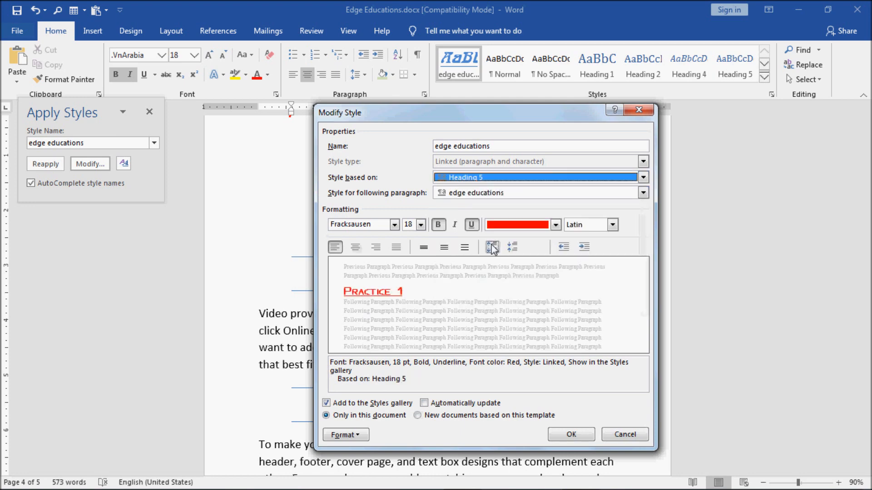
pyautogui.click(494, 178)
pyautogui.click(460, 289)
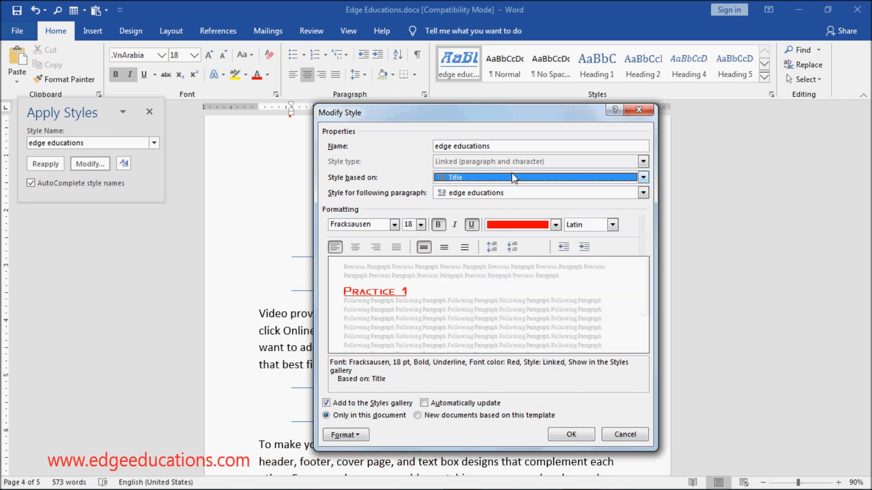
pyautogui.click(460, 178)
pyautogui.click(506, 207)
pyautogui.click(509, 180)
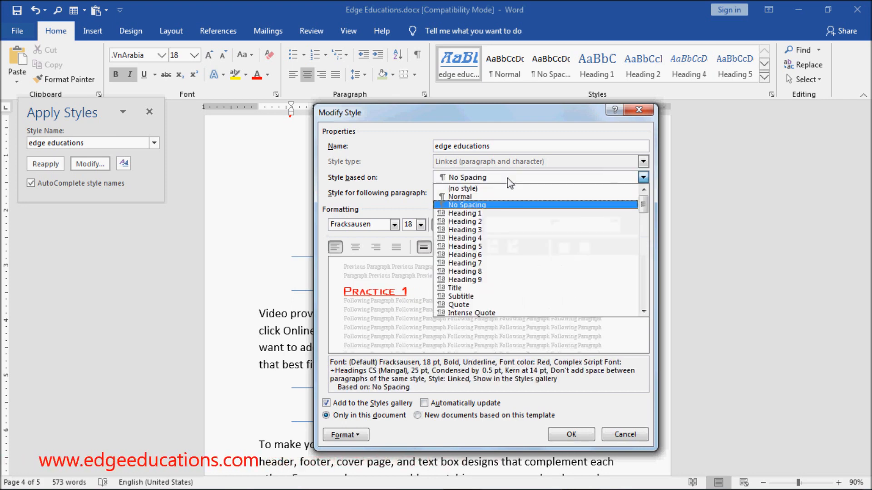
pyautogui.click(476, 306)
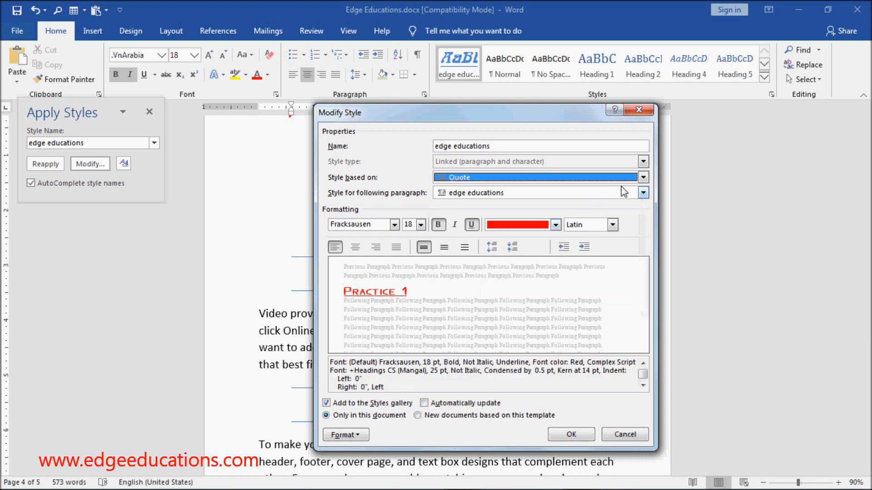
# Base the edge educations style on List Bullet 5 and accept the style modifications
pyautogui.click(642, 178)
pyautogui.moveTo(640, 211); pyautogui.dragTo(643, 284)
pyautogui.click(535, 289)
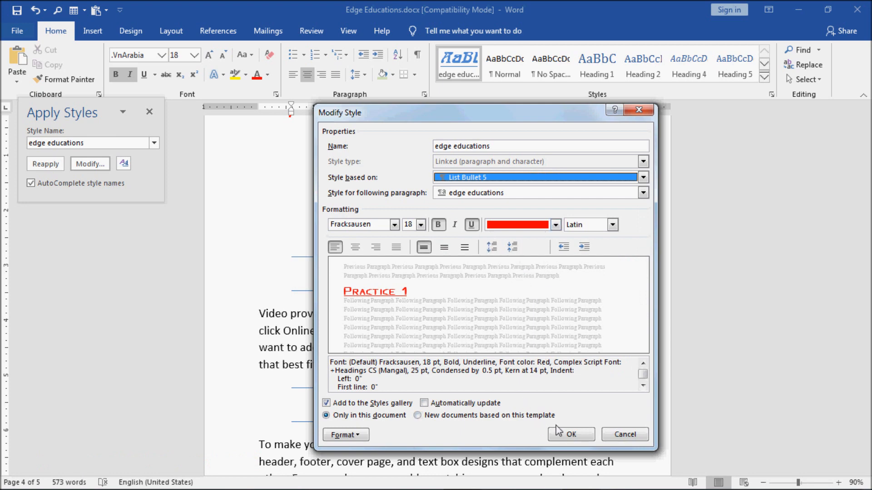
pyautogui.click(570, 434)
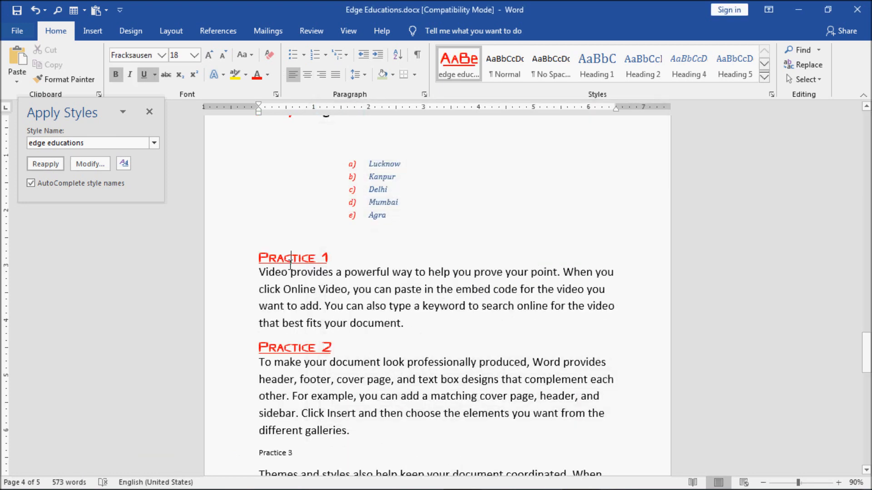
# Review the restyled Practice headings across the document, from the last pages back up to Practice 1
pyautogui.scroll(-8, 295, 381)
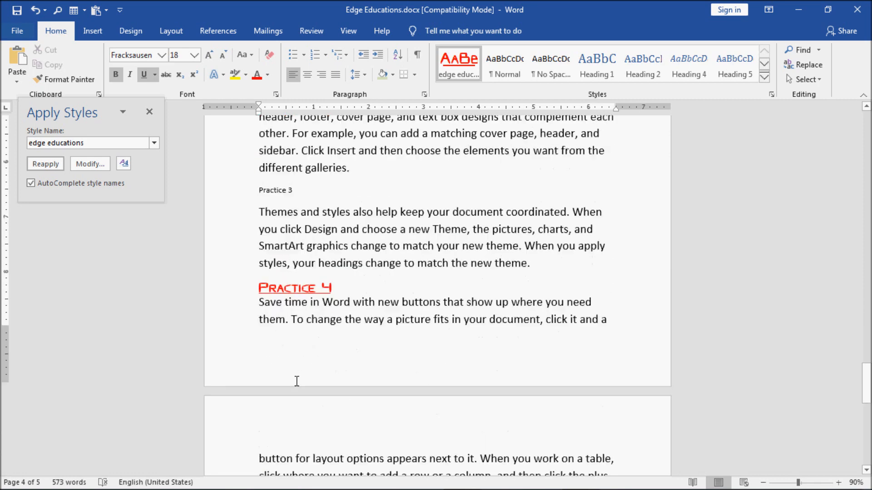
pyautogui.scroll(-3, 297, 381)
pyautogui.scroll(6, 297, 382)
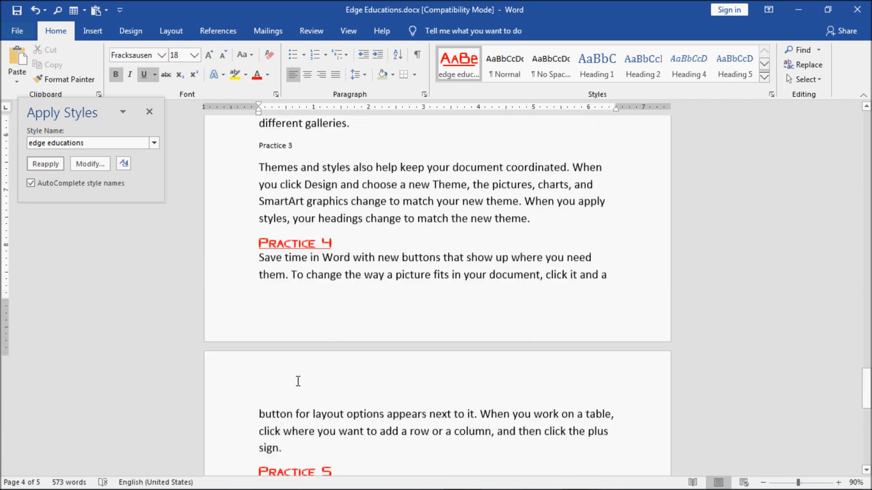
pyautogui.scroll(1, 298, 382)
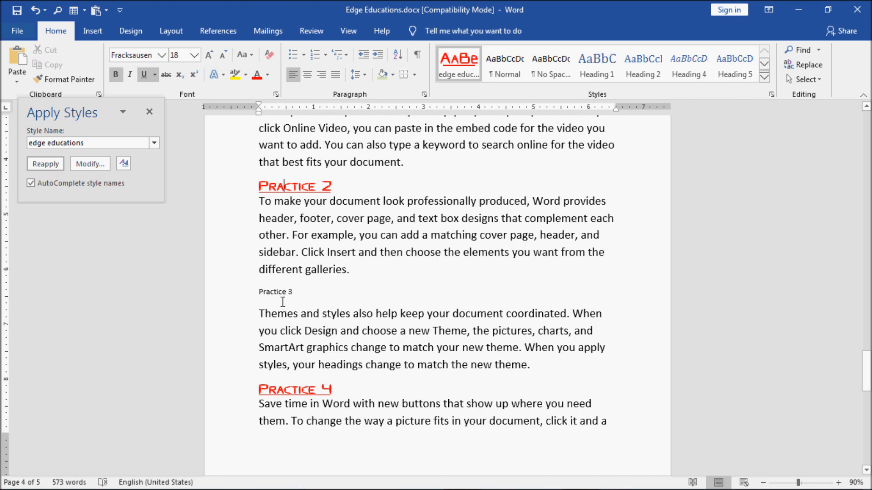
pyautogui.scroll(4, 288, 394)
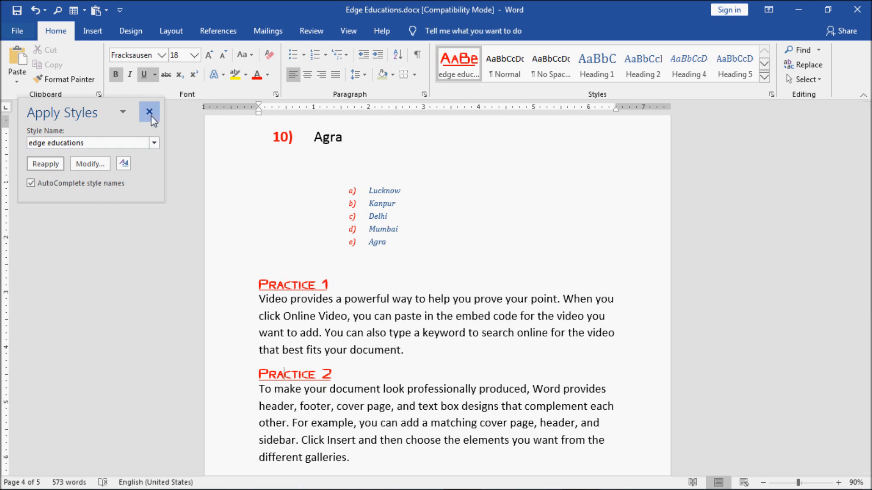
# Close the Apply Styles options and preview the full style gallery on the "Practice 2" heading
pyautogui.click(149, 112)
pyautogui.click(767, 79)
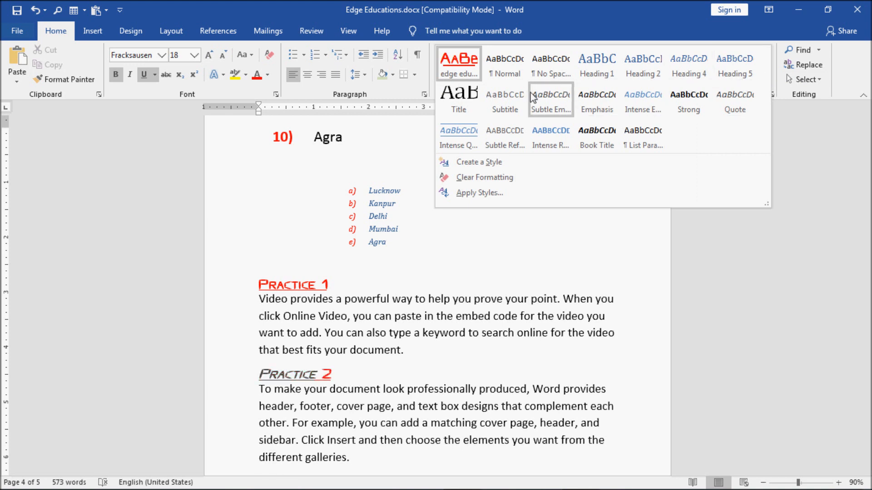
pyautogui.click(562, 264)
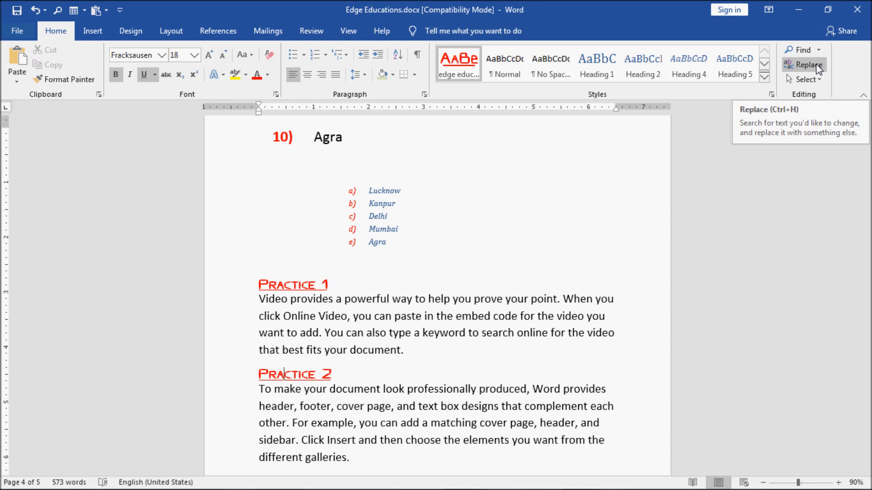
# Search the document for "practice" and look through the highlighted matches
pyautogui.click(818, 49)
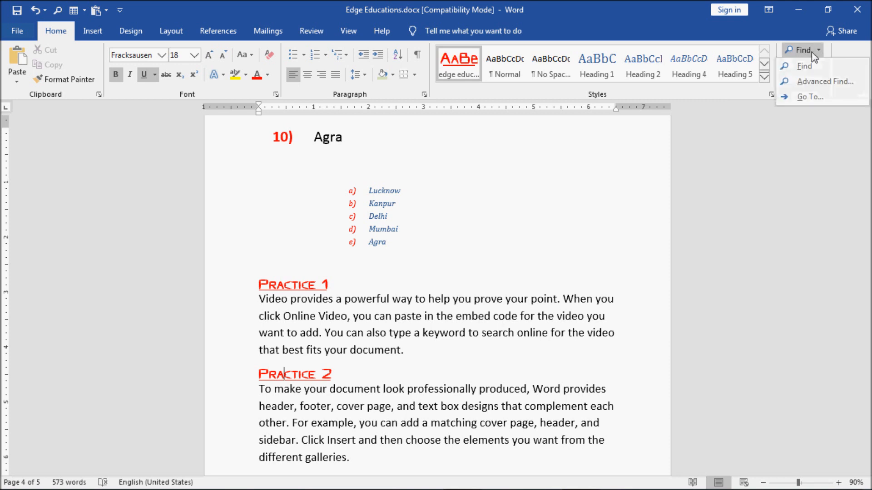
pyautogui.click(804, 67)
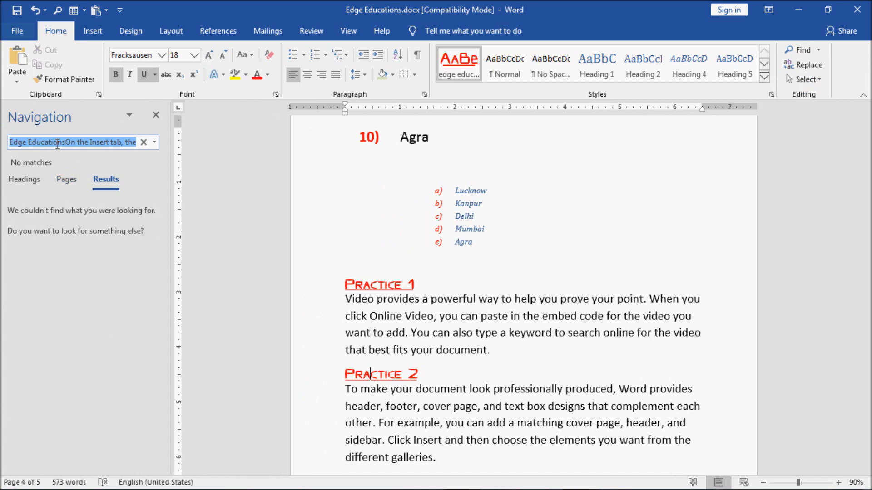
pyautogui.press('BackSpace')
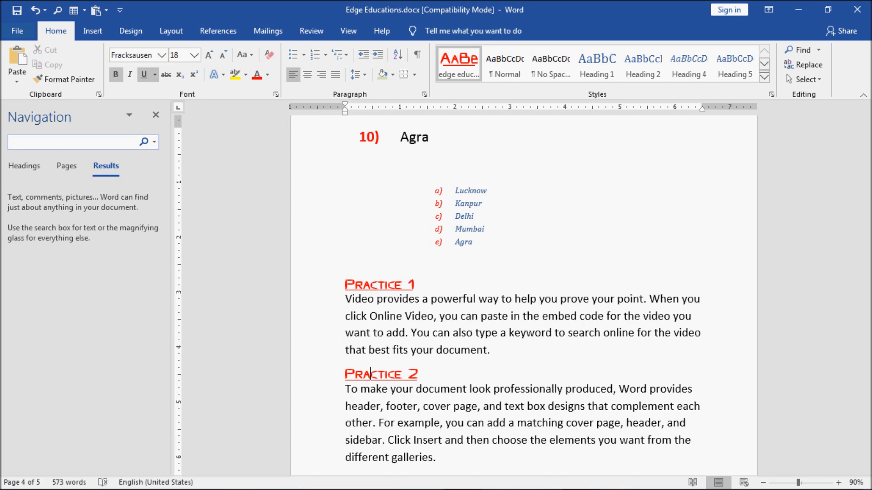
pyautogui.write('prac')
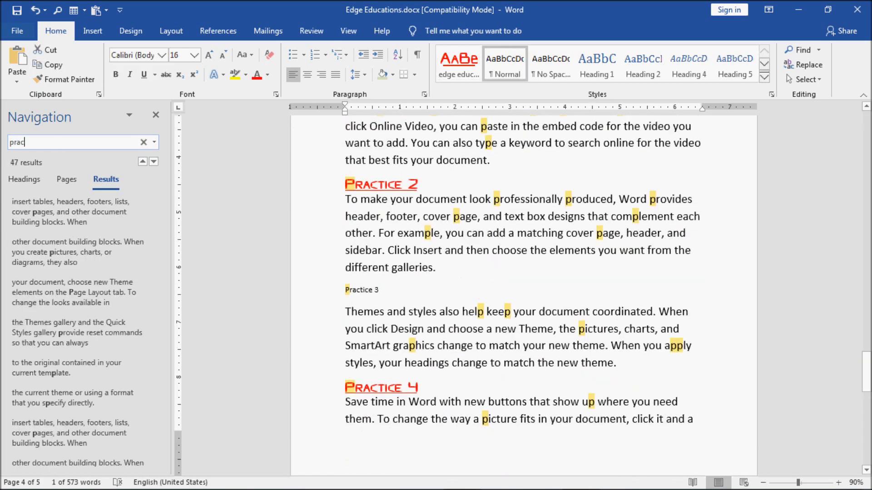
pyautogui.write('tice')
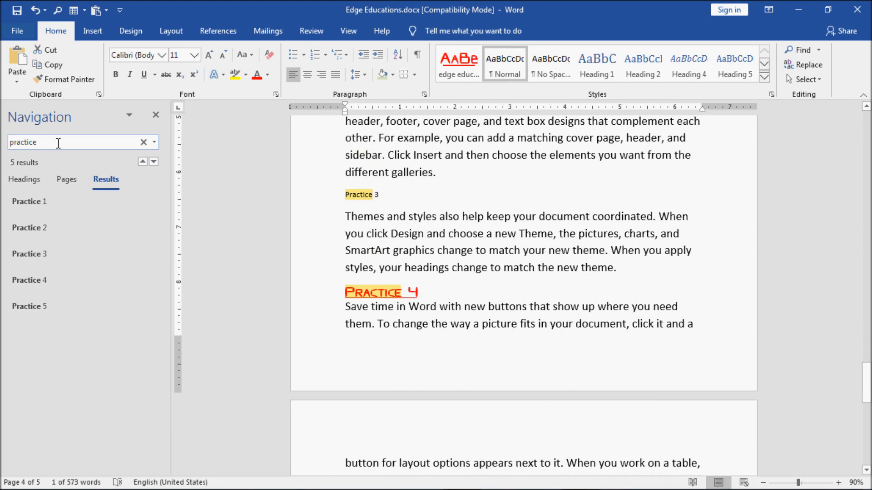
pyautogui.click(377, 229)
pyautogui.scroll(2, 387, 240)
pyautogui.scroll(5, 388, 240)
pyautogui.scroll(-3, 388, 239)
pyautogui.scroll(-10, 388, 240)
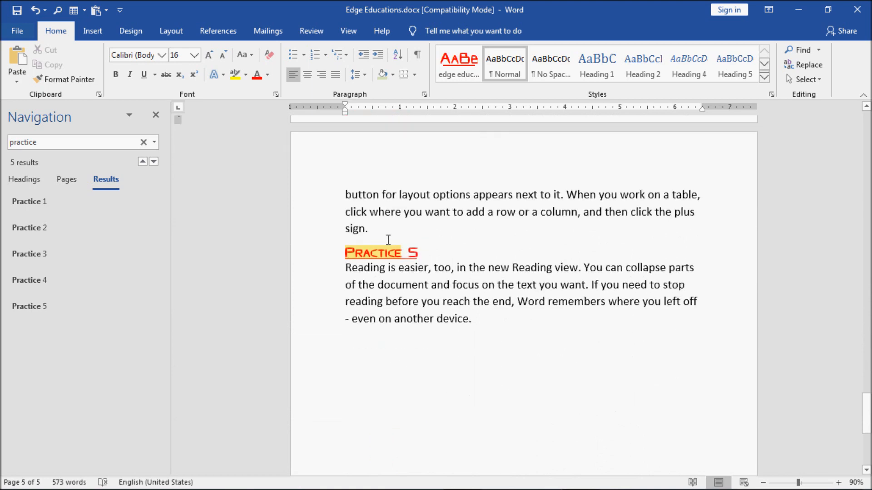
pyautogui.scroll(4, 388, 239)
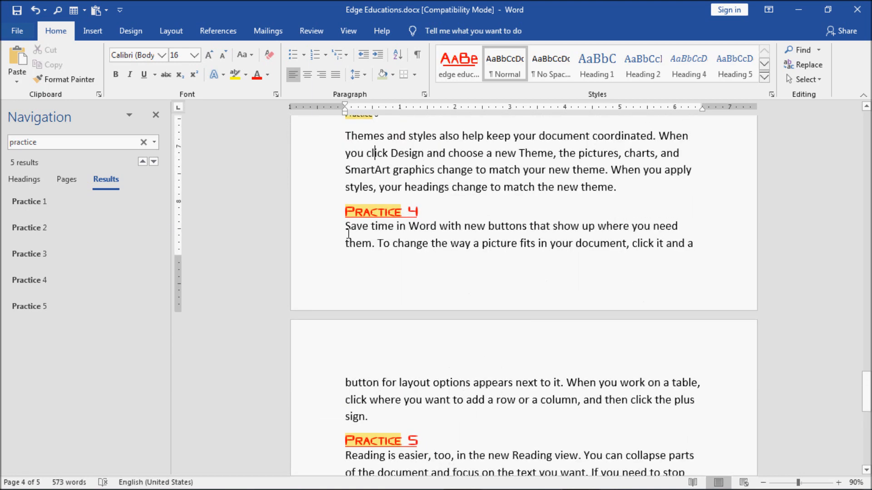
# Narrow the document search to "practice 1"
pyautogui.click(64, 142)
pyautogui.click(64, 142)
pyautogui.write('v')
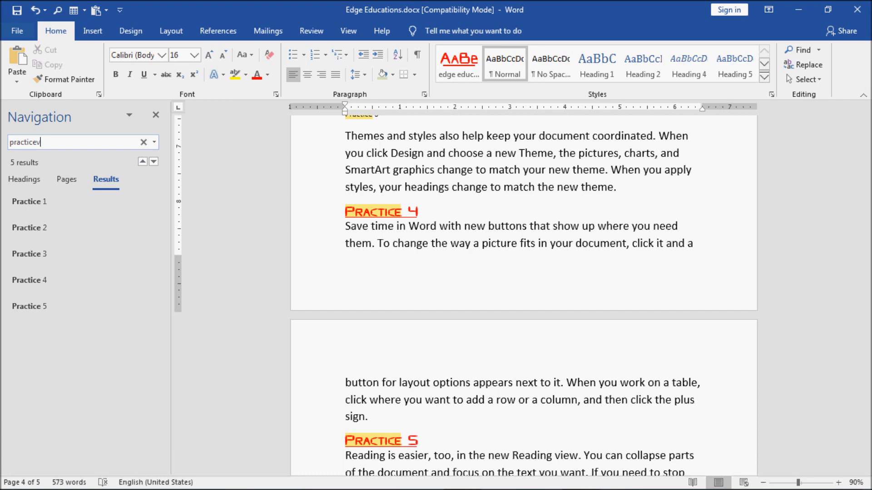
pyautogui.press('BackSpace')
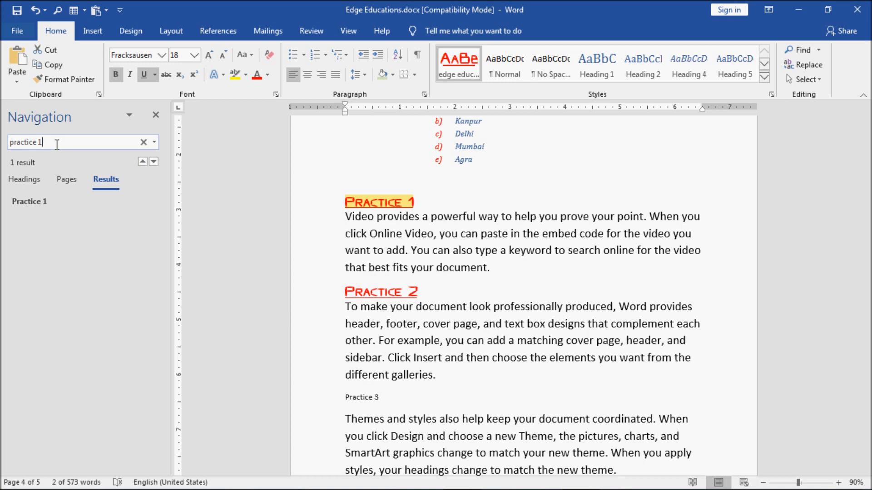
# Search the document for "edge", go through its matches one by one, and close the search results
pyautogui.moveTo(44, 143); pyautogui.dragTo(9, 143)
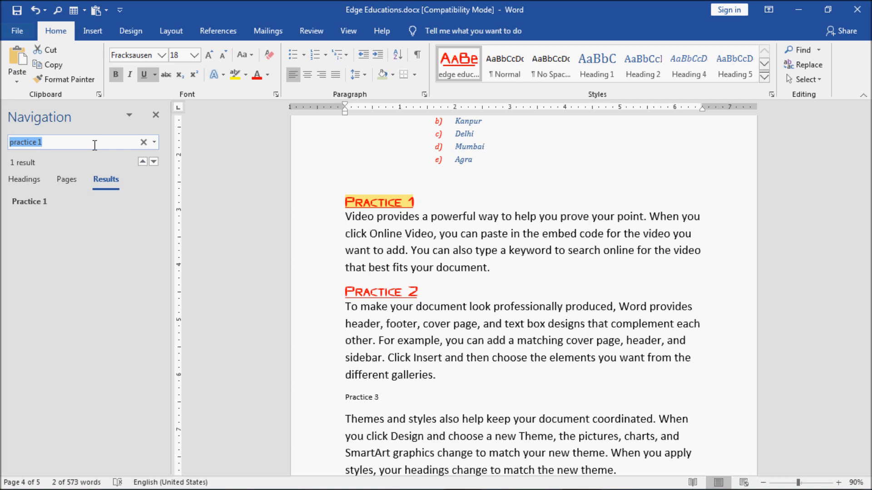
pyautogui.write('edge')
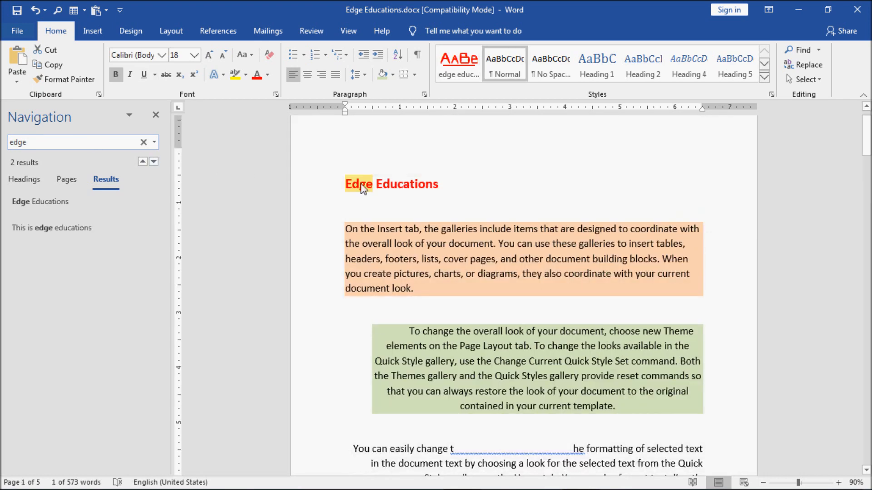
pyautogui.press('Return')
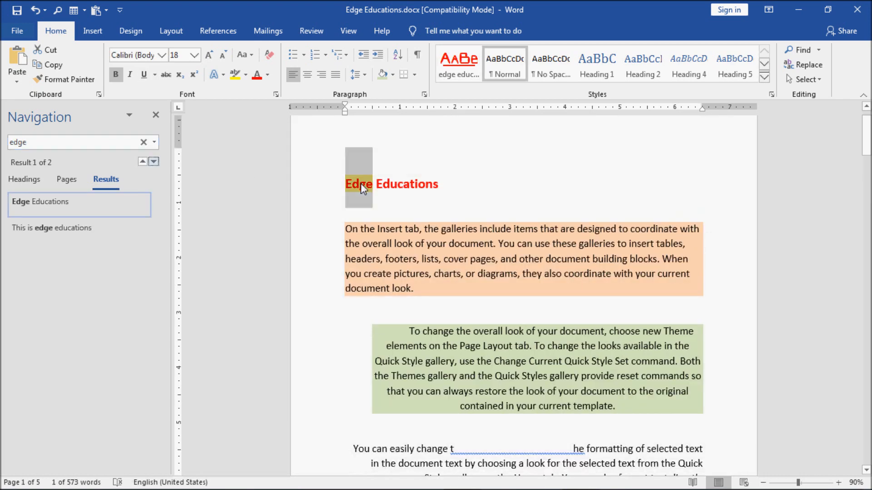
pyautogui.press('Return')
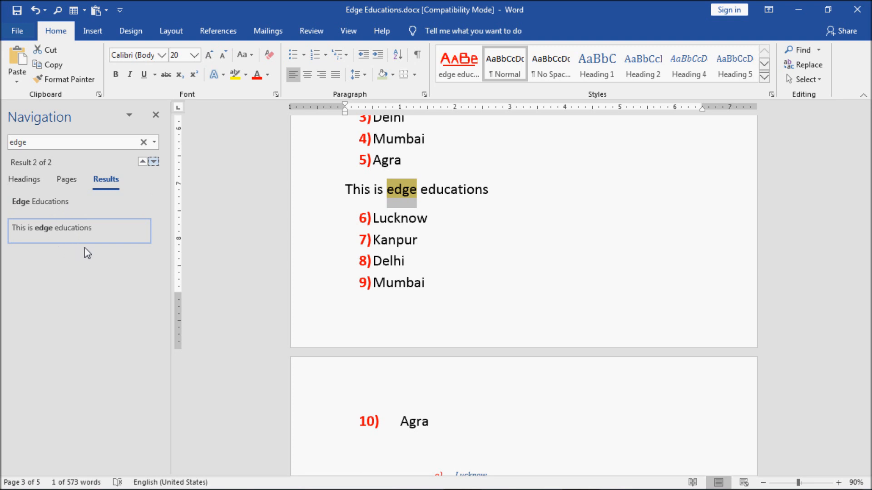
pyautogui.click(156, 117)
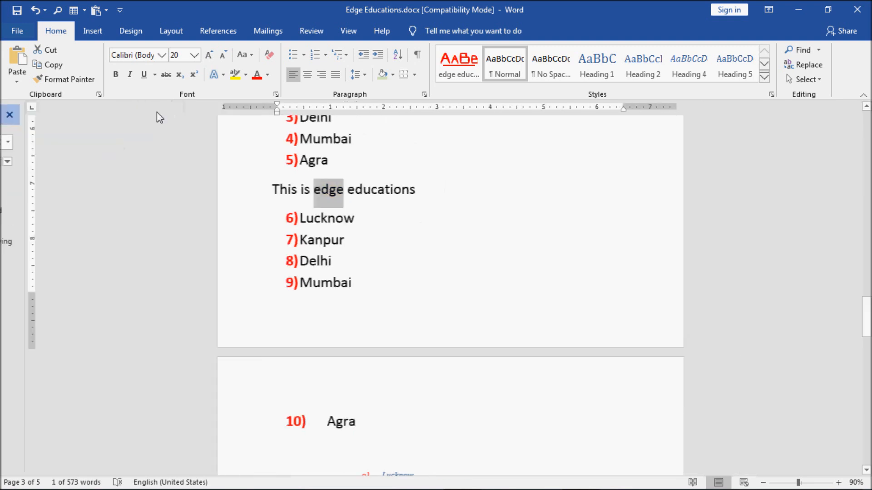
# Open Find and Replace with its extra search options collapsed, set beside the text, and compare the Find and Replace settings
pyautogui.click(809, 65)
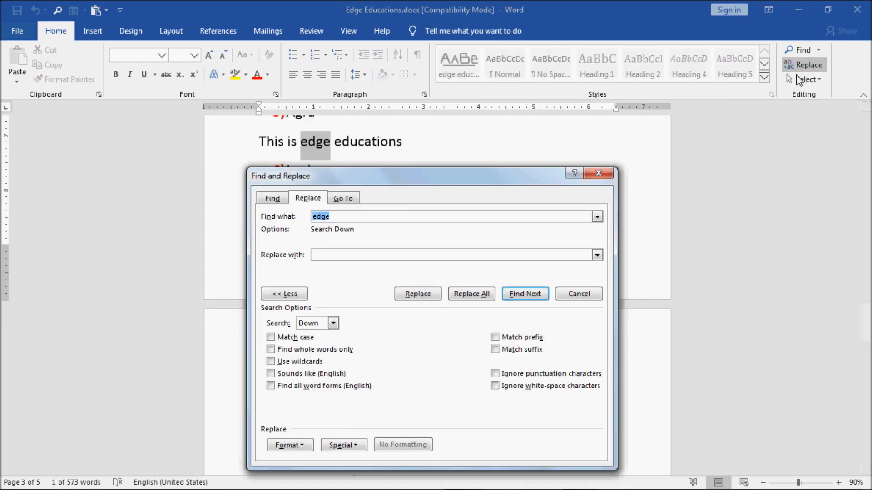
pyautogui.click(284, 293)
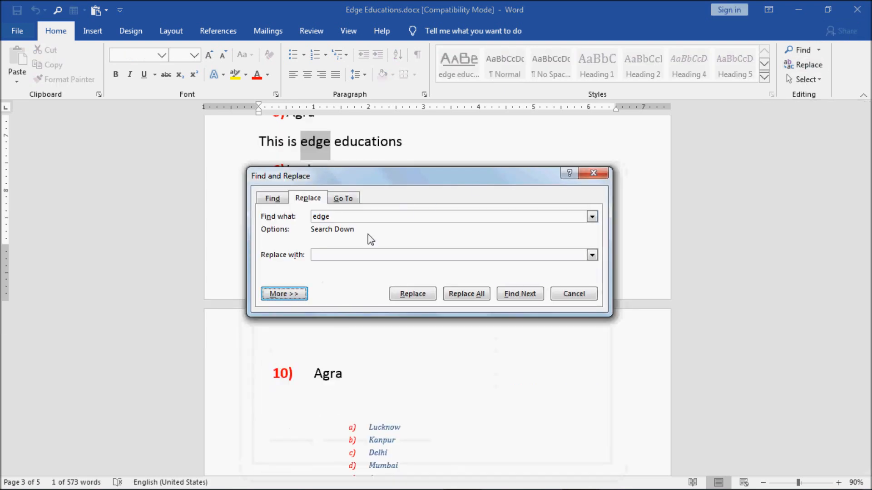
pyautogui.moveTo(477, 179); pyautogui.dragTo(658, 174)
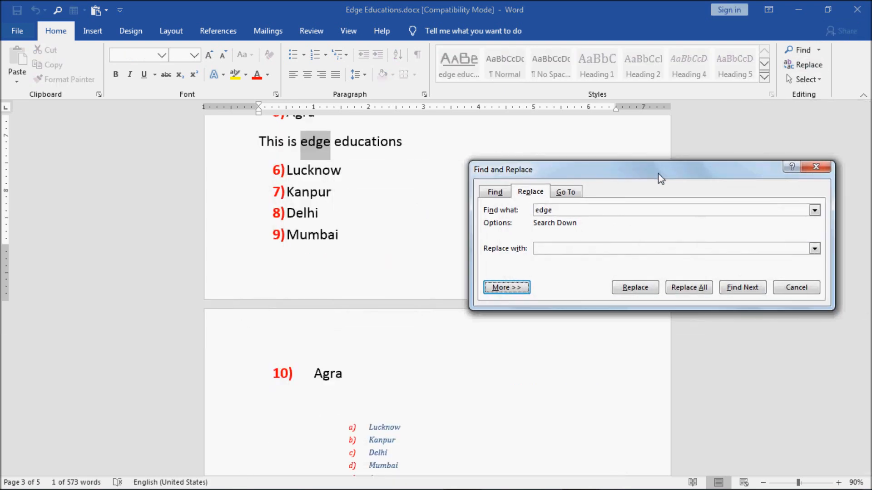
pyautogui.click(494, 192)
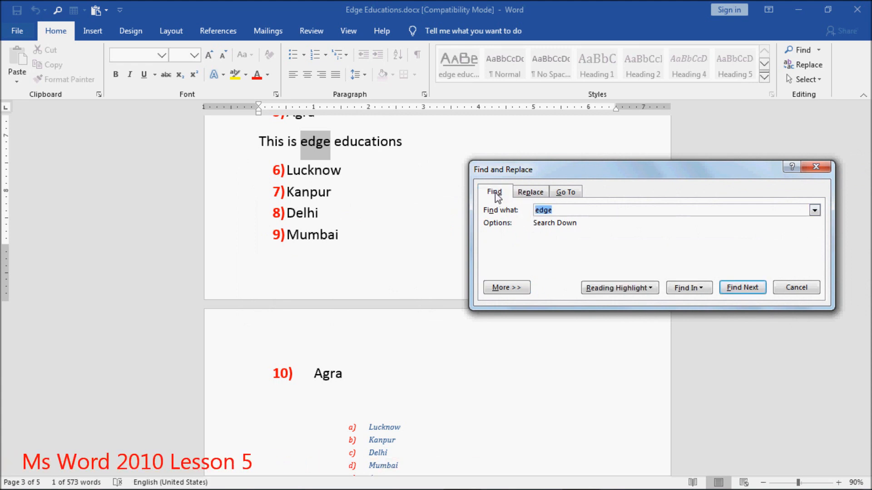
pyautogui.click(528, 193)
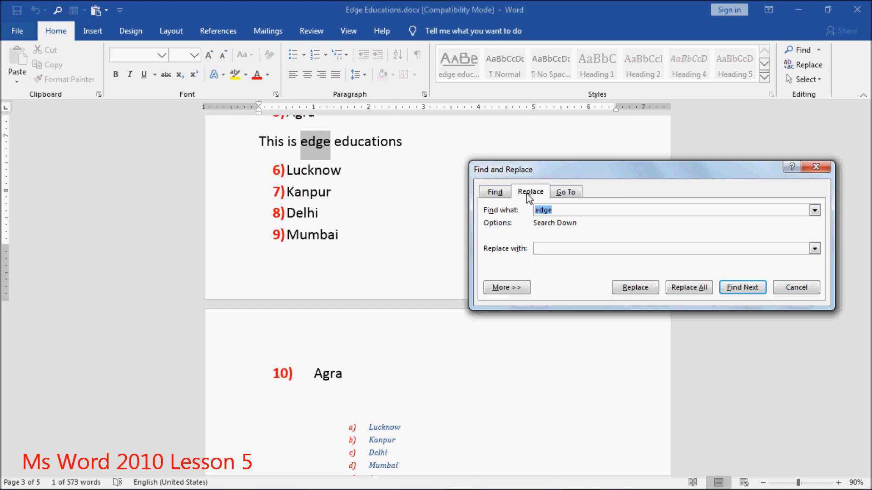
# Set the search text to "practice" for replacing and find the matches up to the second practice heading
pyautogui.click(569, 210)
pyautogui.moveTo(569, 210); pyautogui.dragTo(527, 212)
pyautogui.write('practice')
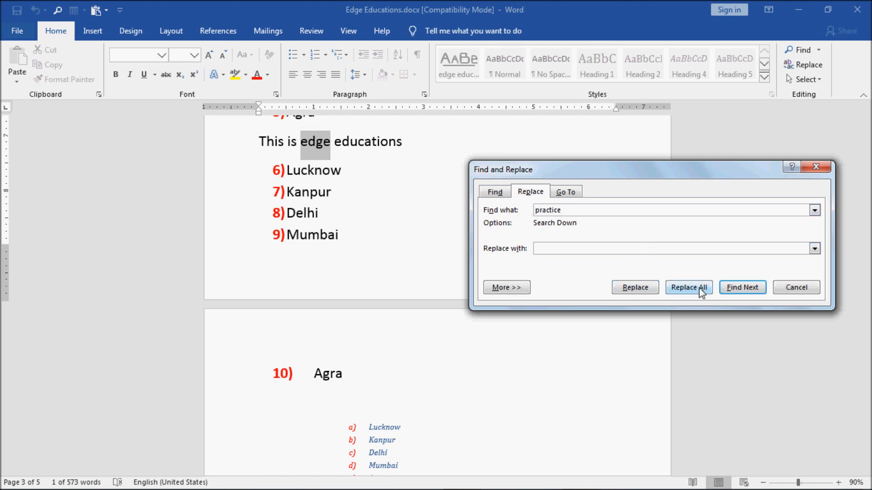
pyautogui.click(734, 286)
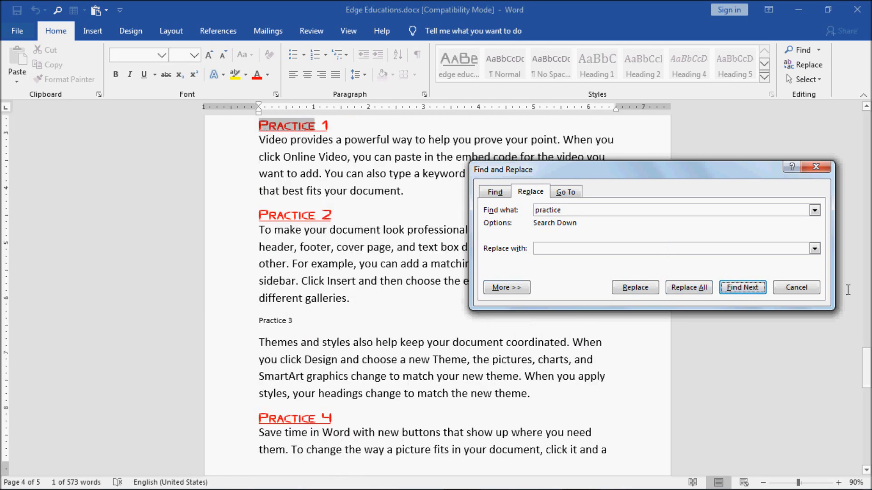
pyautogui.click(740, 287)
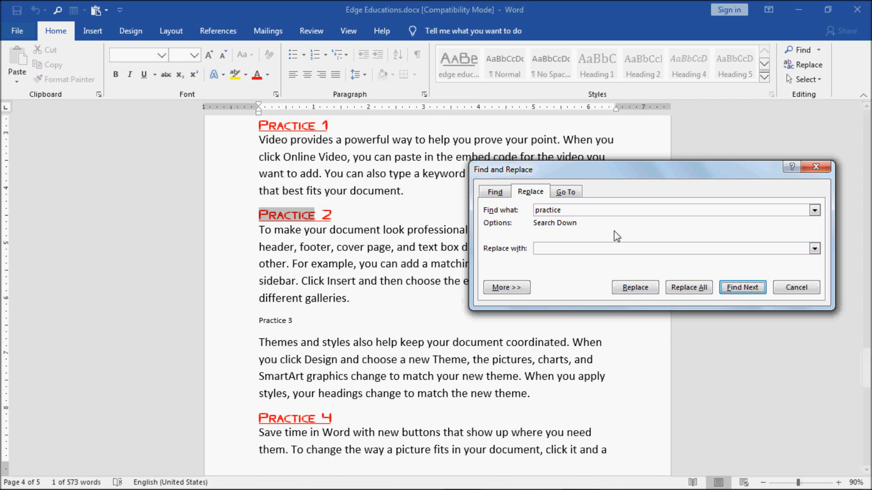
# Replace only the selected "practice" in the second practice heading with "Exercise"
pyautogui.click(585, 210)
pyautogui.click(556, 249)
pyautogui.write('Exercise')
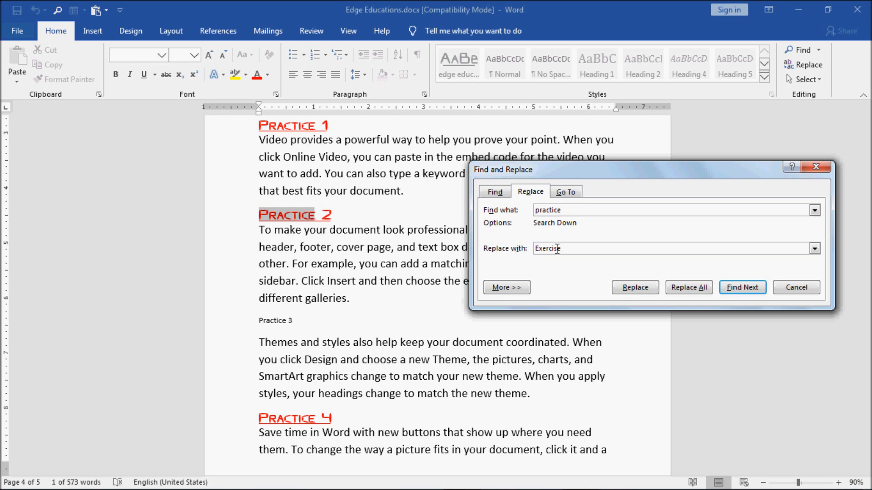
pyautogui.click(635, 289)
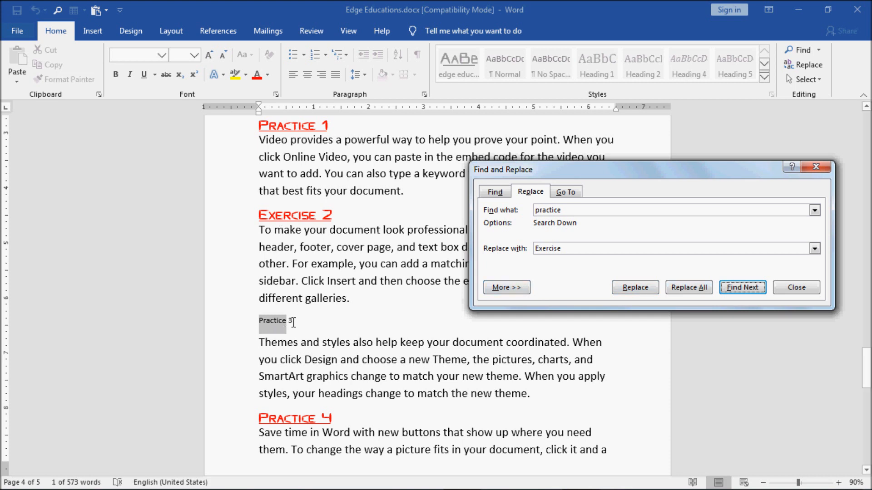
# Replace all remaining occurrences of "practice" with "Exercise", including those from the document's beginning, and review the changed headings
pyautogui.click(688, 287)
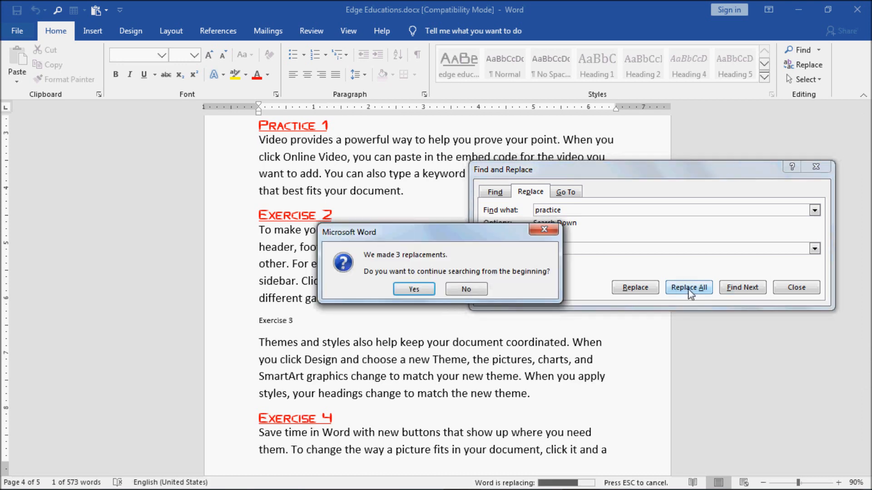
pyautogui.click(409, 291)
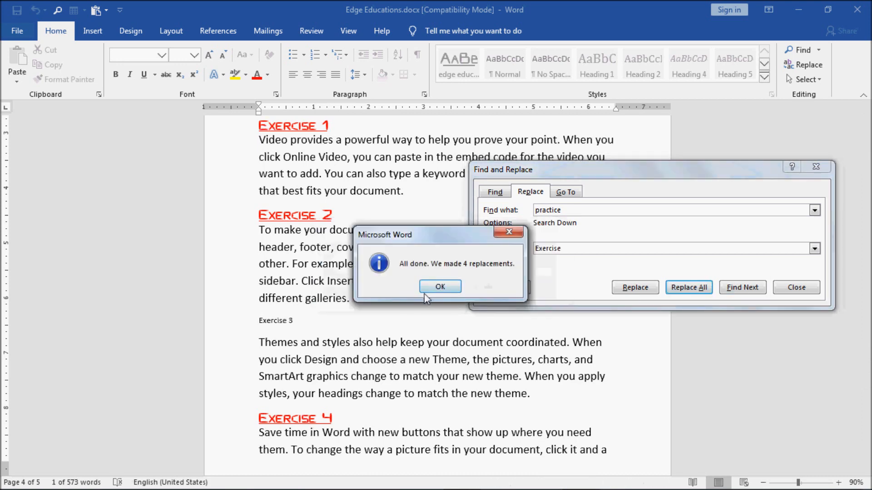
pyautogui.click(429, 289)
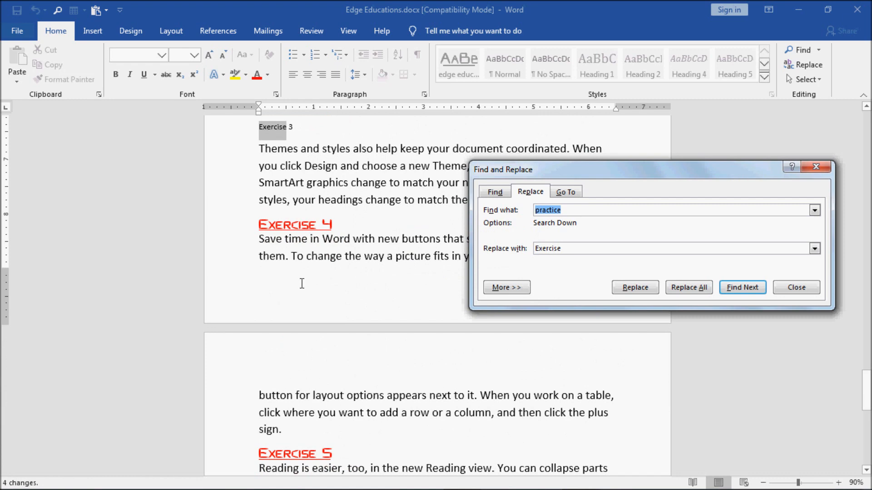
pyautogui.click(311, 249)
pyautogui.scroll(5, 311, 245)
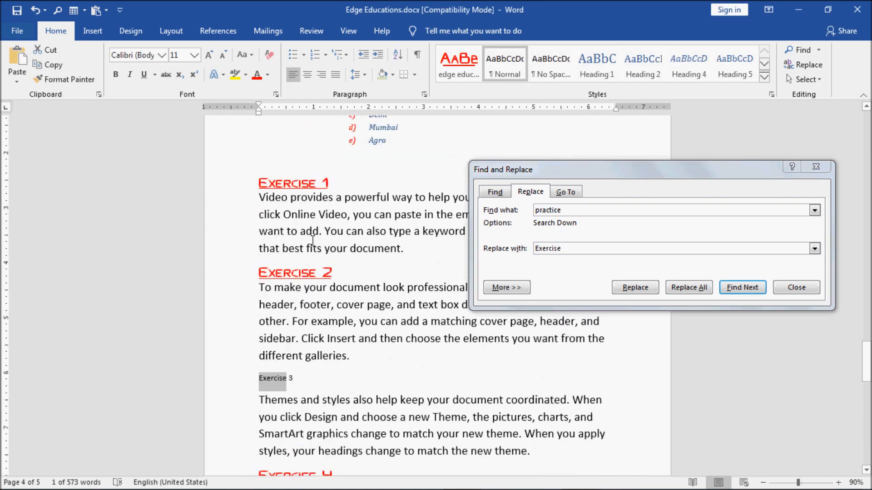
pyautogui.scroll(-3, 291, 300)
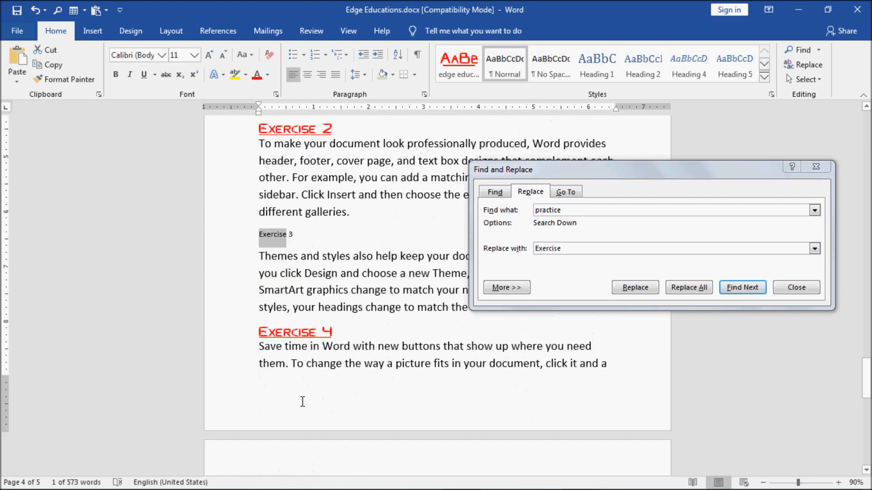
pyautogui.scroll(-3, 303, 402)
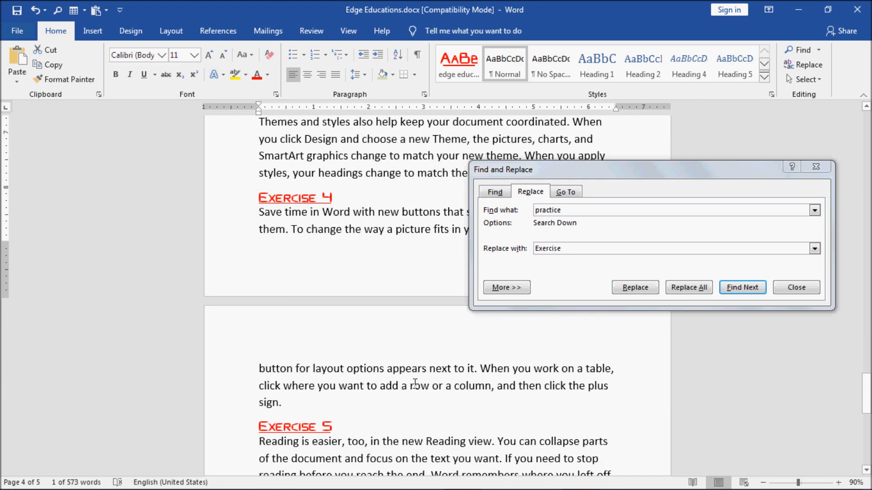
pyautogui.scroll(5, 444, 344)
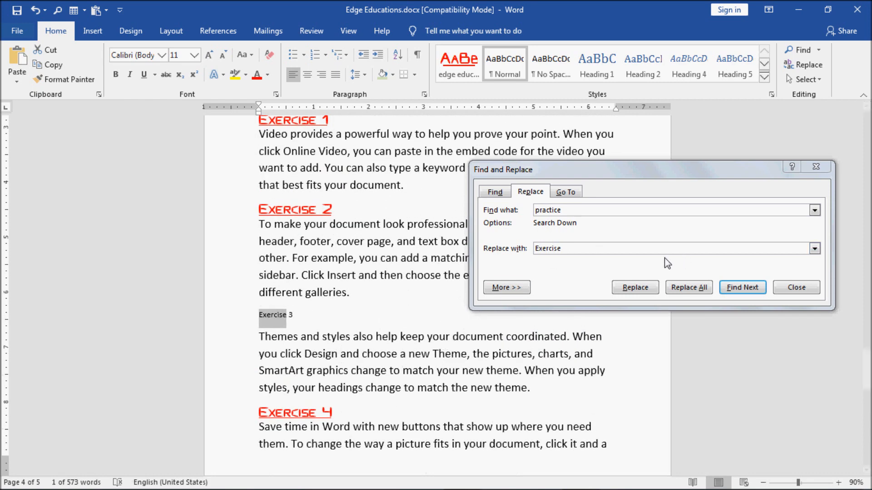
# Examine the Go To target types, including section, line, bookmark, comment and footnote, and what each asks for
pyautogui.click(569, 193)
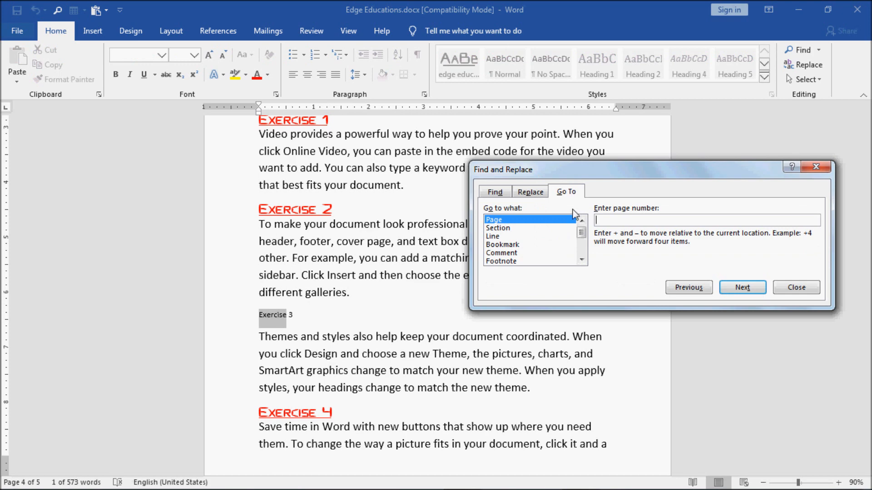
pyautogui.moveTo(582, 234)
pyautogui.mouseDown()
pyautogui.moveTo(582, 257)
pyautogui.moveTo(582, 234)
pyautogui.mouseUp()
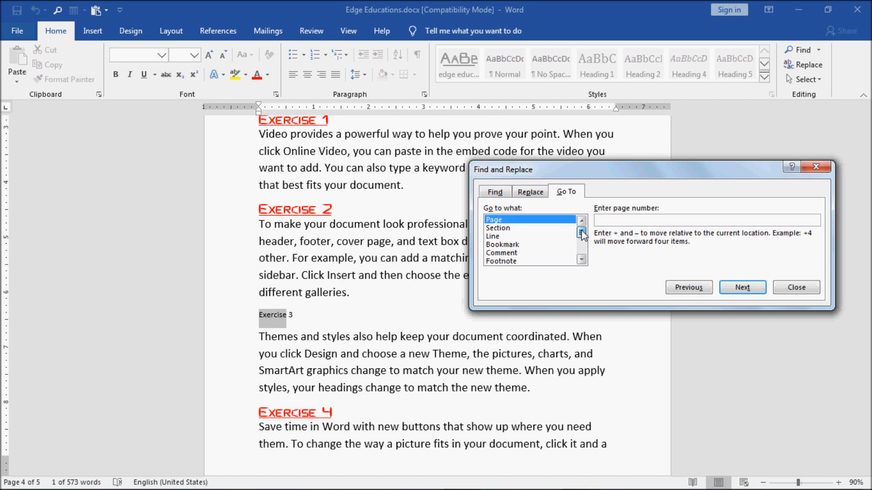
pyautogui.click(499, 229)
pyautogui.click(493, 236)
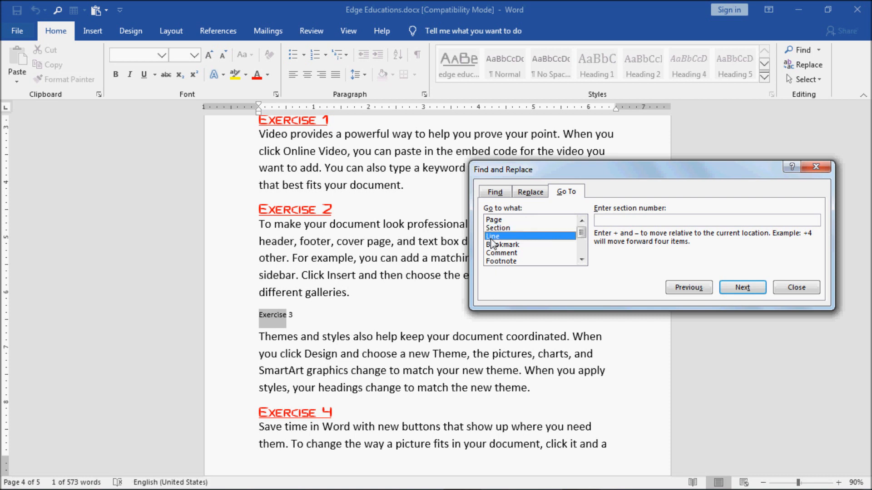
pyautogui.click(505, 245)
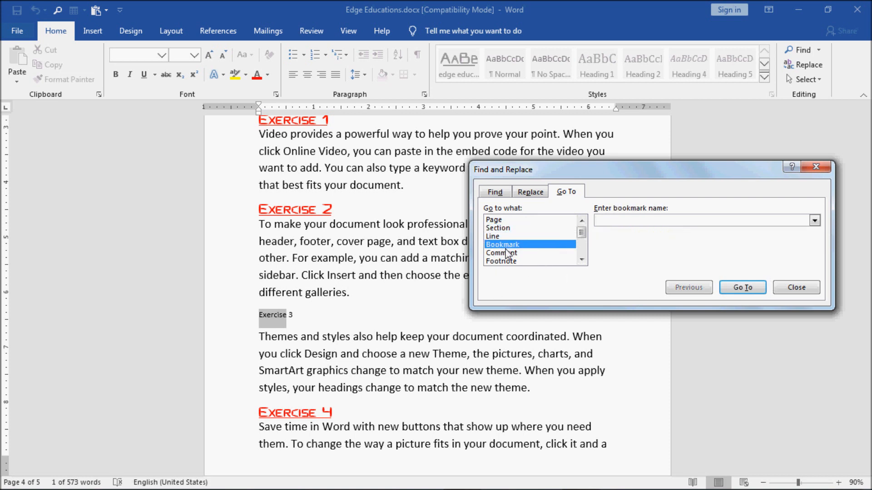
pyautogui.click(502, 227)
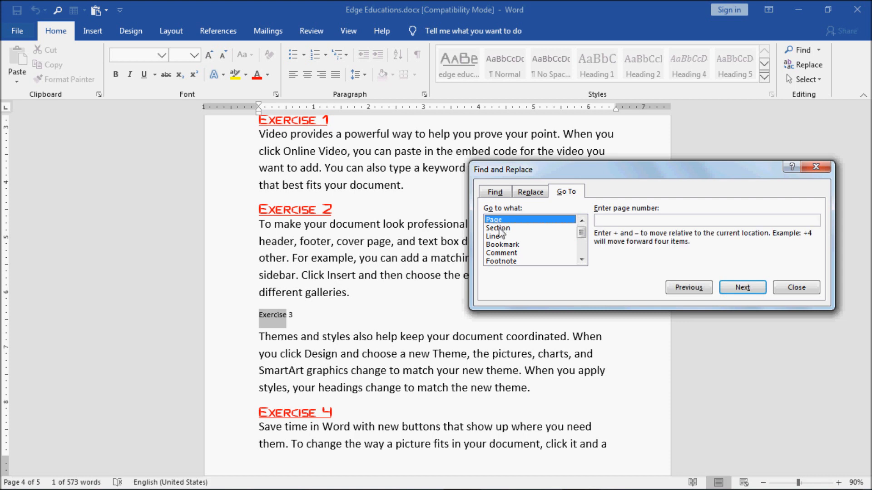
pyautogui.click(498, 237)
pyautogui.click(500, 253)
pyautogui.click(499, 261)
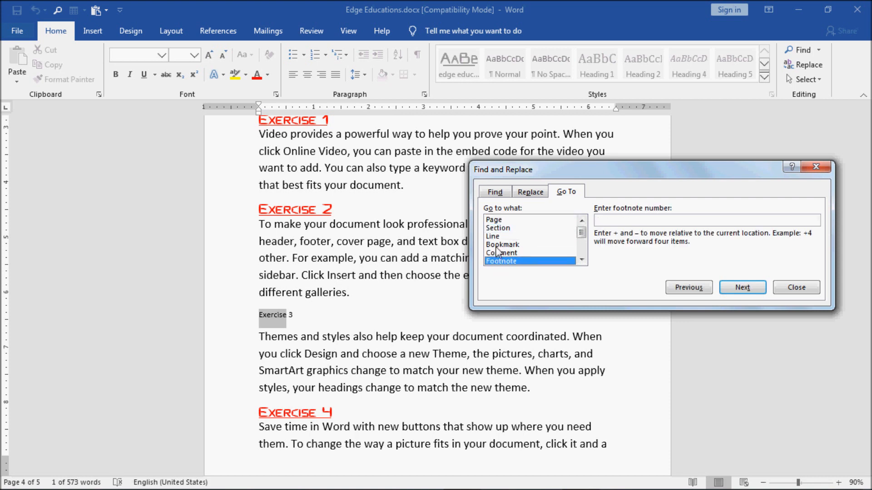
pyautogui.click(496, 245)
# Go to page 2 of the document by its page number
pyautogui.click(499, 220)
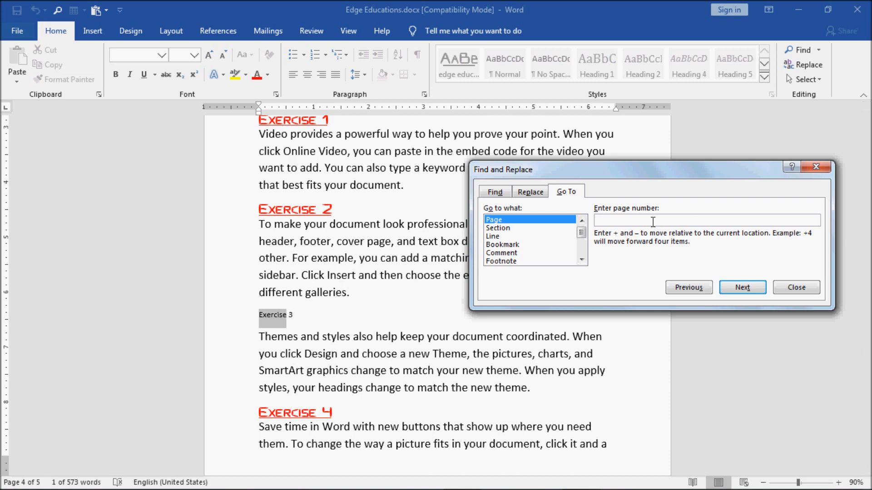
pyautogui.write('2')
pyautogui.click(731, 290)
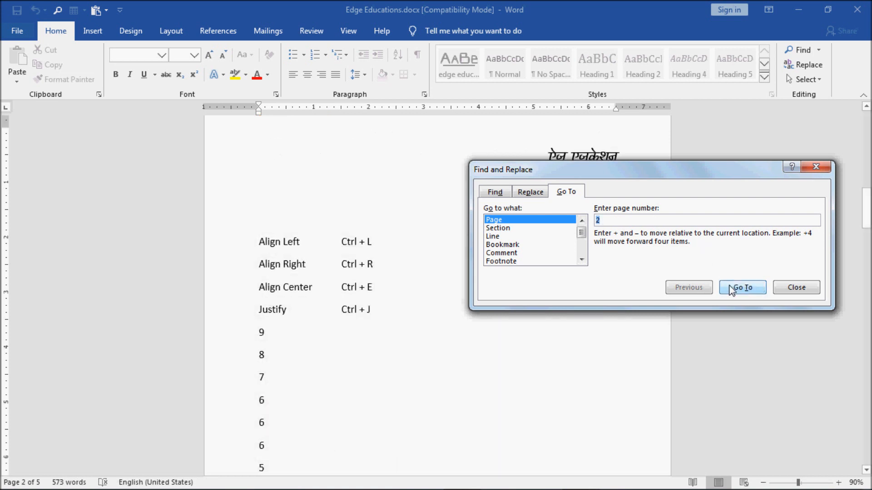
# Uncover the page text behind the dialog and go to line 7 of the document
pyautogui.moveTo(496, 175); pyautogui.dragTo(483, 269)
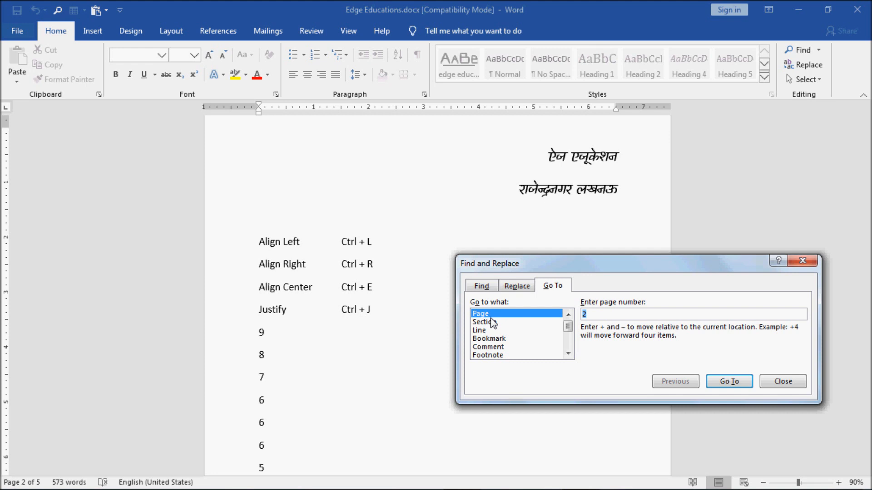
pyautogui.click(489, 331)
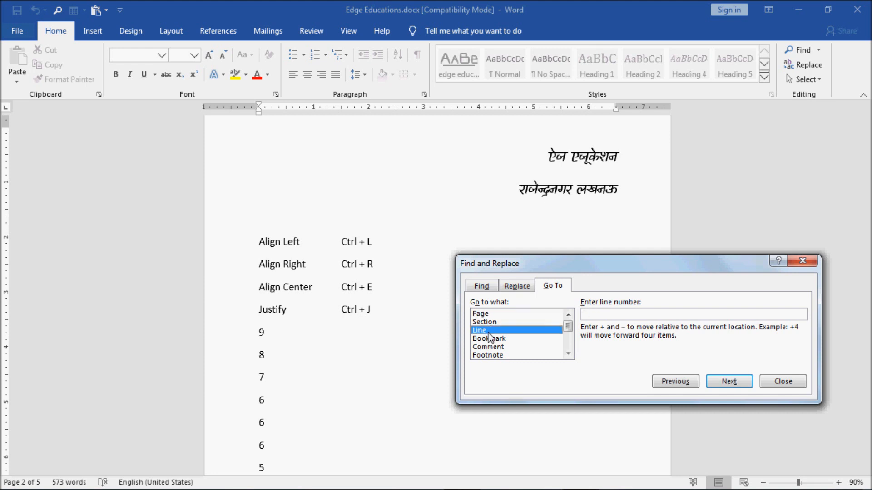
pyautogui.click(605, 313)
pyautogui.write('7')
pyautogui.click(727, 382)
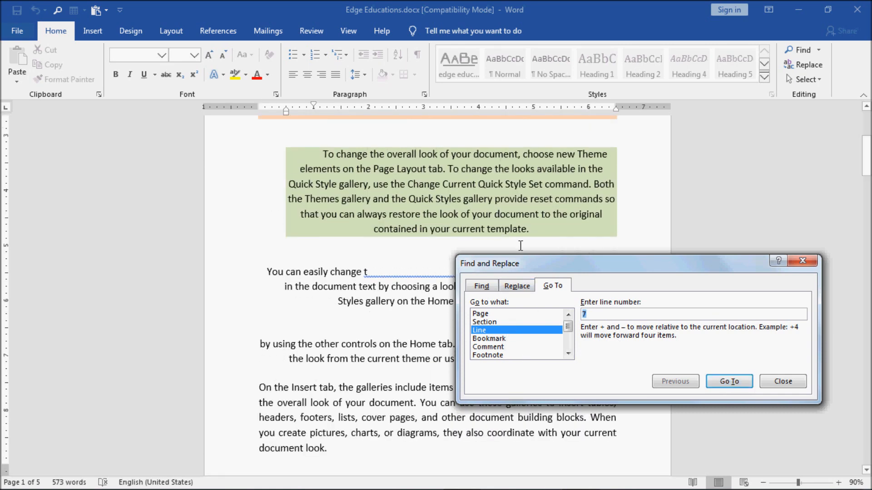
# Return to the "Edge Educations" title, place the cursor in it, and repeat the jump to line 7
pyautogui.click(410, 188)
pyautogui.scroll(4, 386, 209)
pyautogui.click(279, 195)
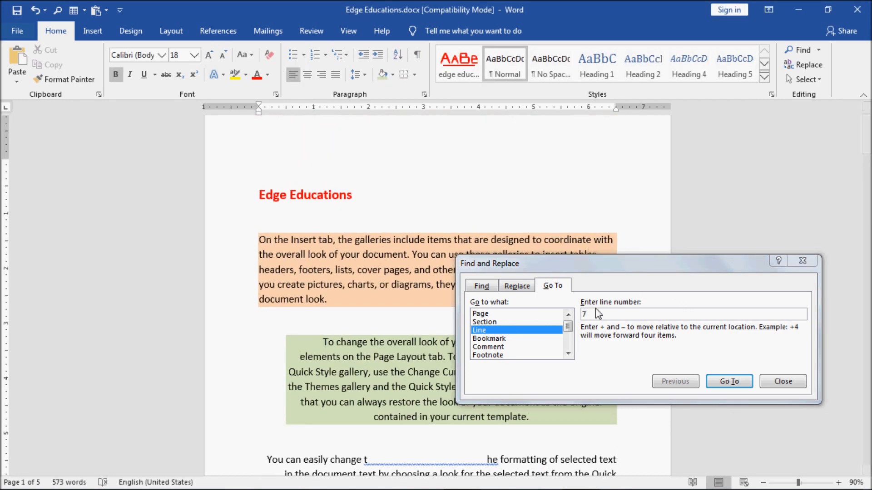
pyautogui.click(738, 383)
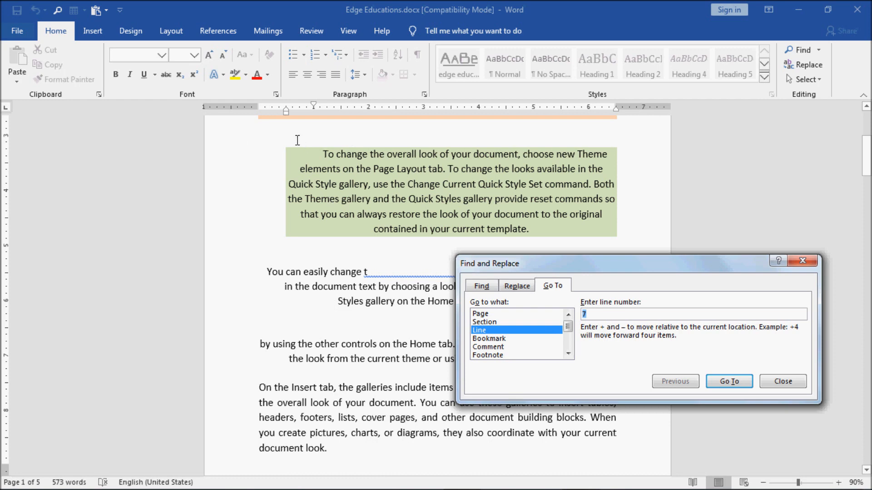
# Check the lines of the first orange paragraph, go to line 1, and close Find and Replace
pyautogui.moveTo(866, 141); pyautogui.dragTo(867, 123)
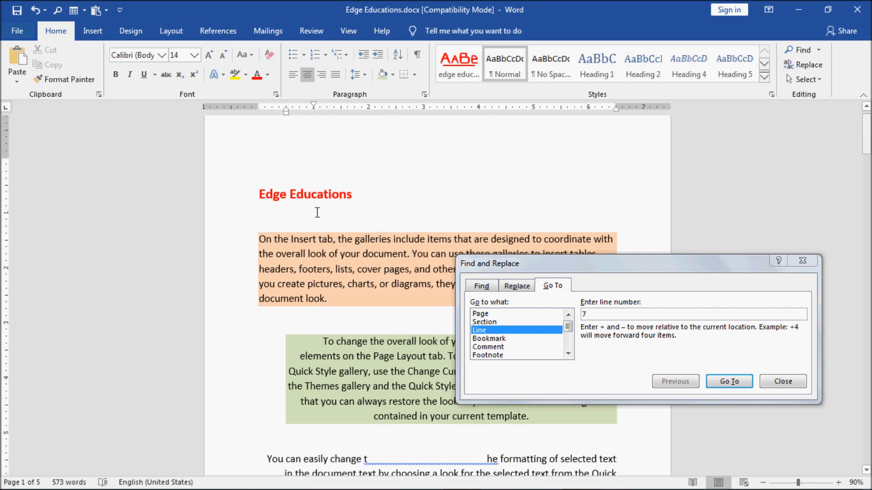
pyautogui.click(268, 240)
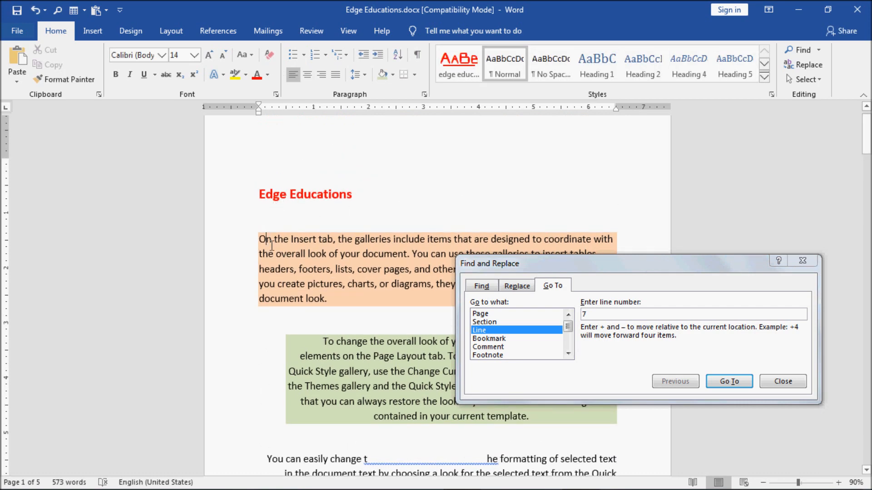
pyautogui.click(271, 286)
pyautogui.moveTo(560, 263); pyautogui.dragTo(584, 266)
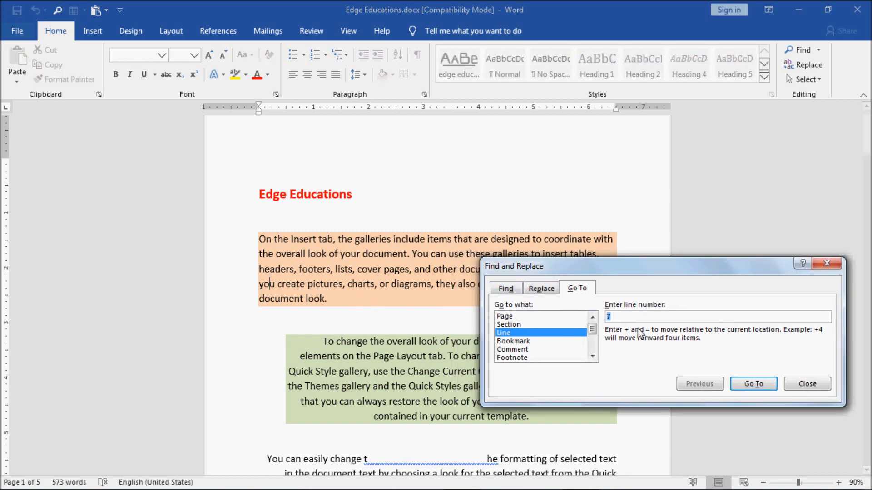
pyautogui.write('1')
pyautogui.click(731, 387)
pyautogui.click(812, 385)
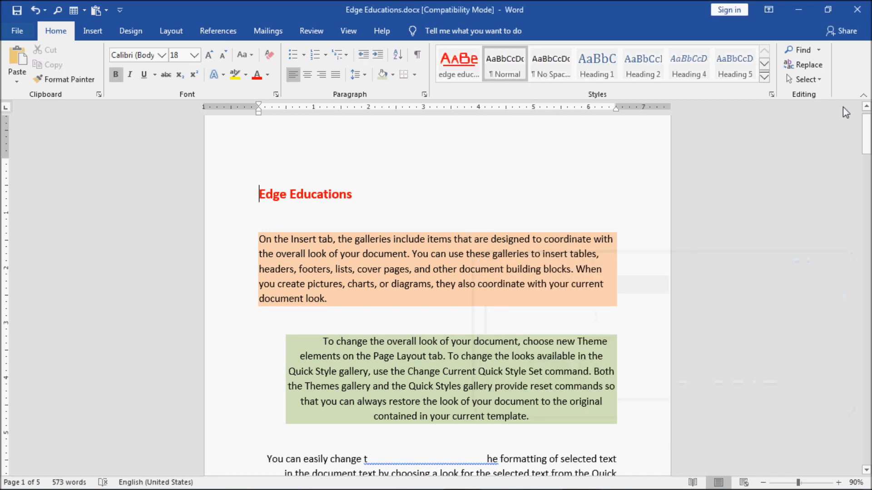
# Select the entire document with Select All, check the highlighted text down to the Exercise headings, and clear the selection
pyautogui.click(817, 50)
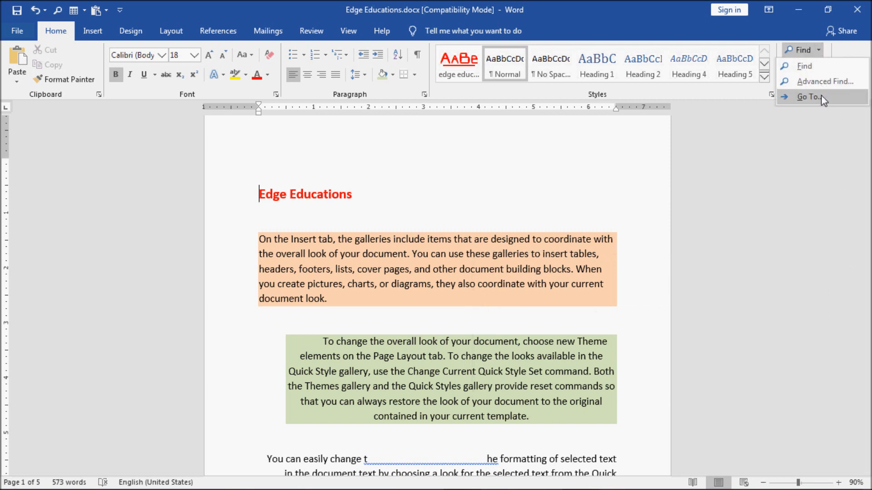
pyautogui.click(826, 49)
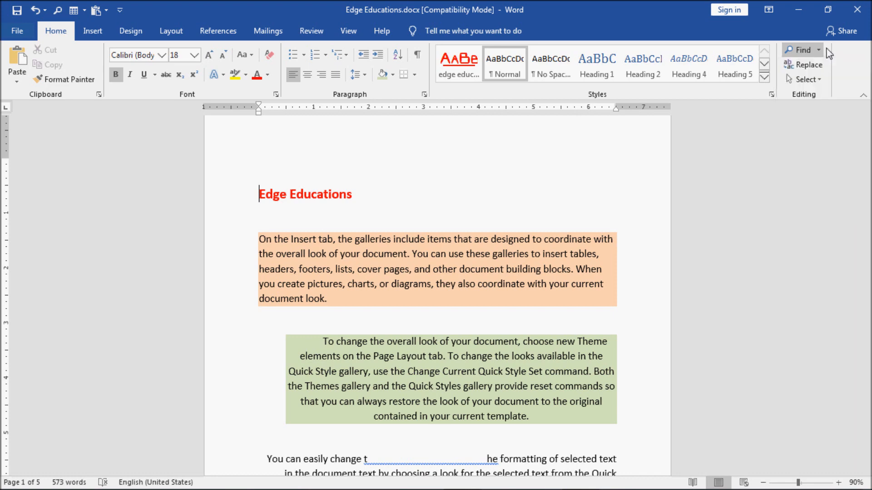
pyautogui.click(821, 82)
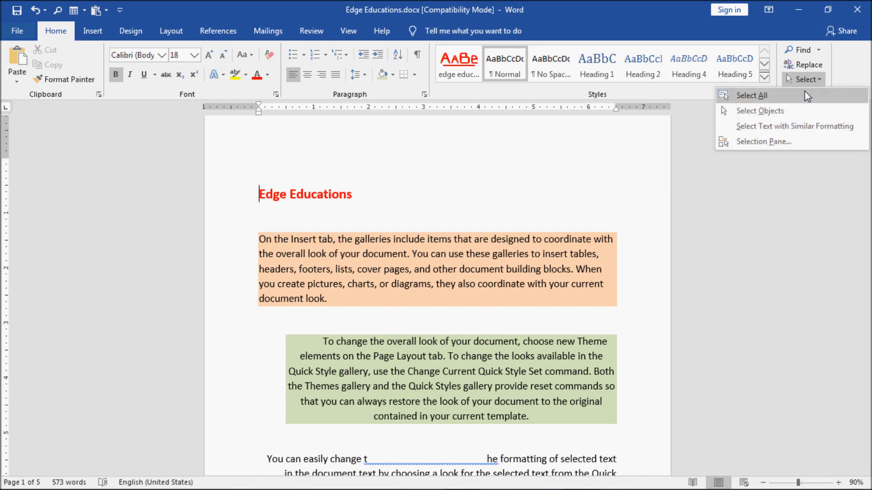
pyautogui.click(745, 96)
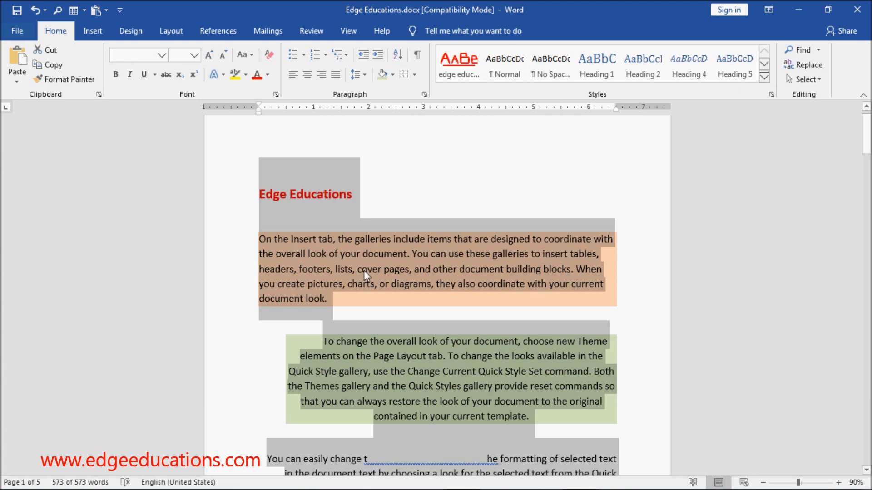
pyautogui.scroll(-8, 374, 246)
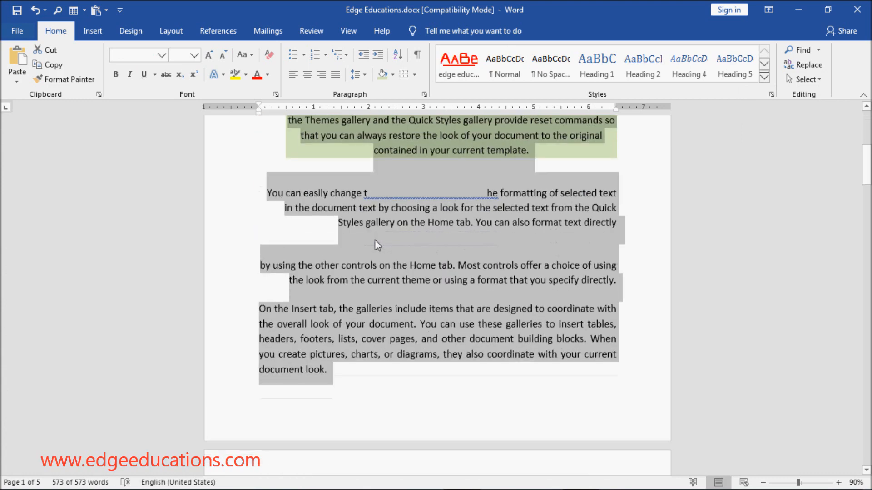
pyautogui.scroll(-10, 378, 245)
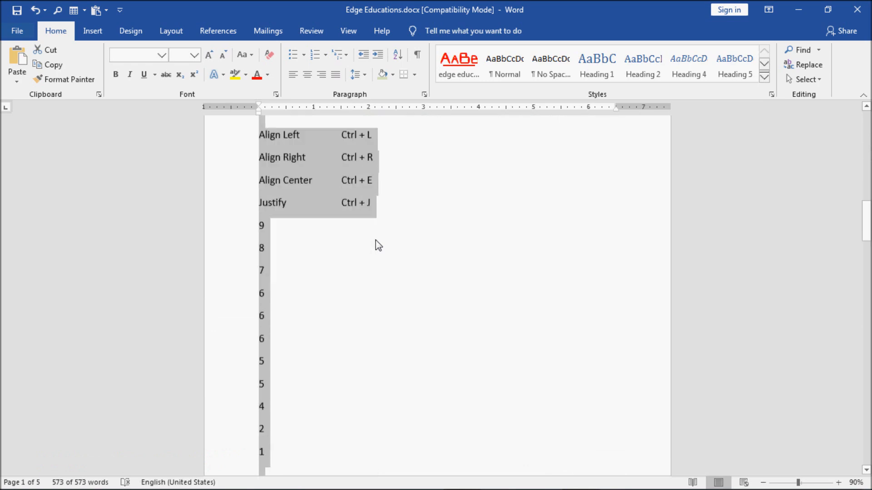
pyautogui.scroll(-10, 378, 246)
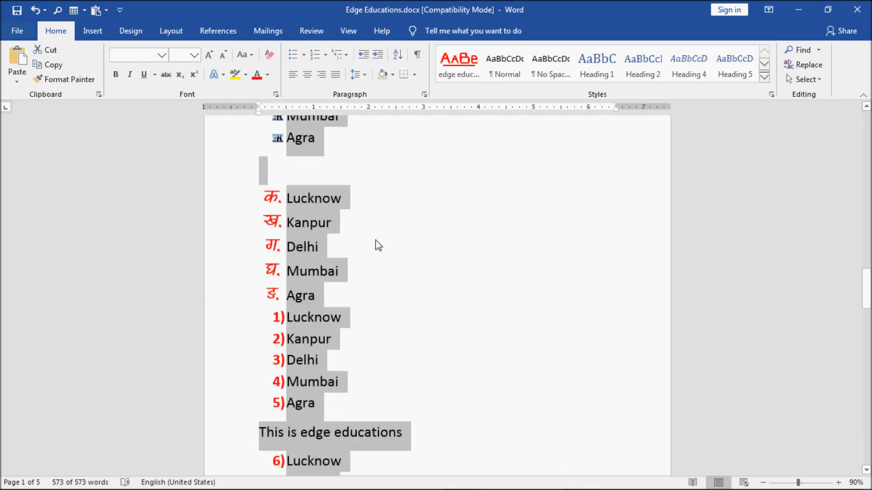
pyautogui.scroll(-15, 379, 245)
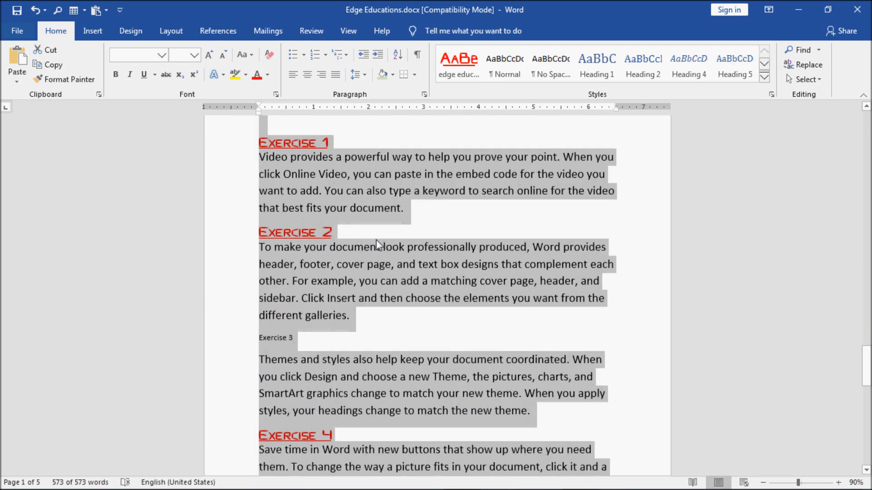
pyautogui.click(378, 249)
# Add the line "Select all" with the shortcut "Ctrl + A" below the Justify entry in the page 2 shortcut list
pyautogui.scroll(15, 386, 272)
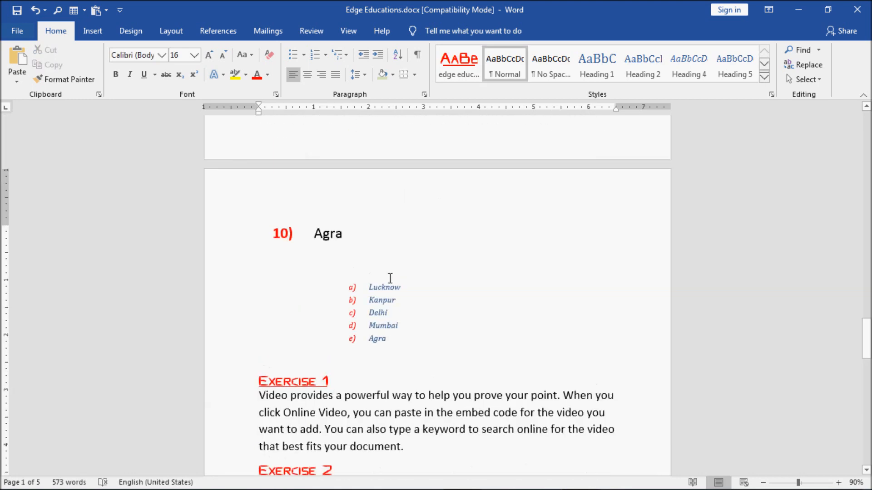
pyautogui.scroll(15, 390, 278)
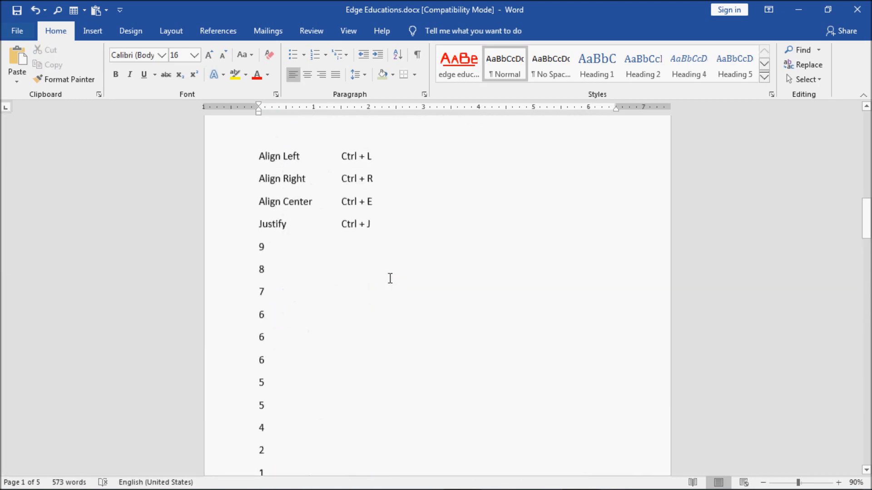
pyautogui.scroll(3, 390, 278)
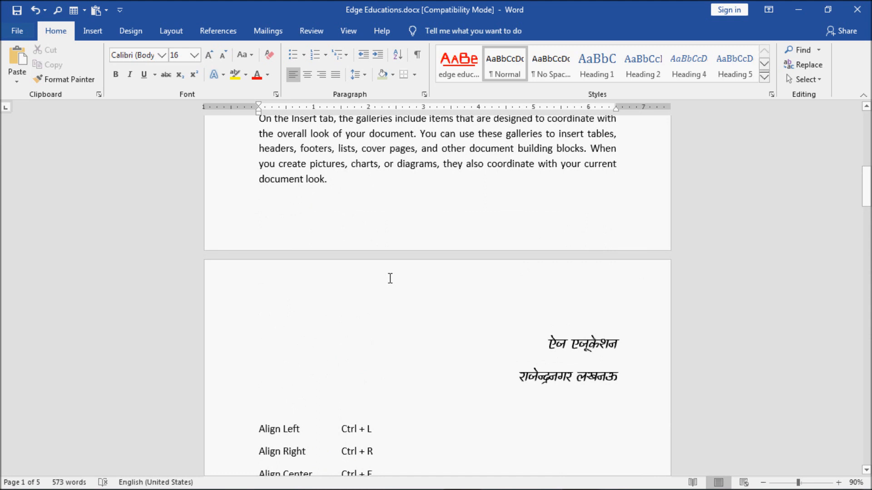
pyautogui.scroll(-4, 390, 278)
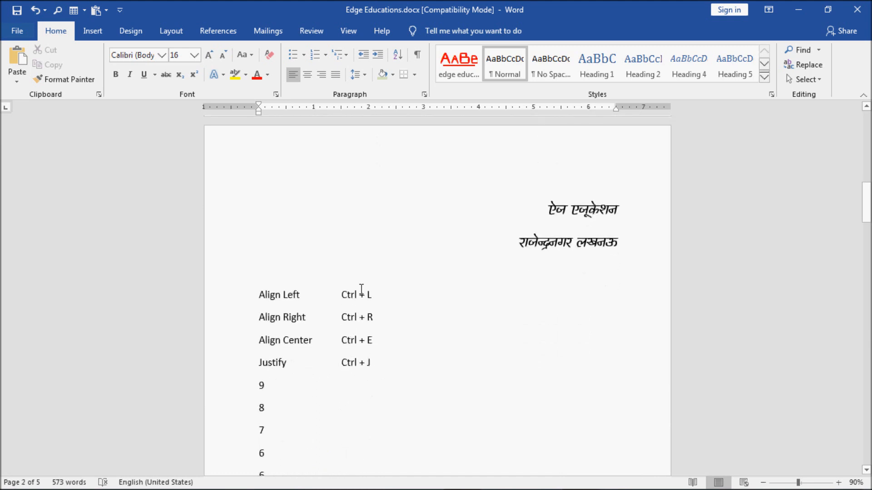
pyautogui.click(392, 361)
pyautogui.press('Return')
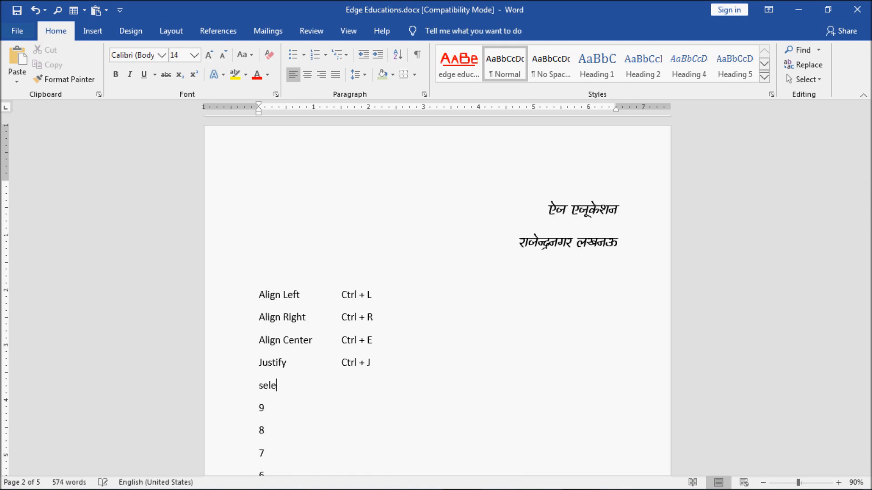
pyautogui.write('select a')
pyautogui.write('trl')
pyautogui.press('BackSpace')
pyautogui.write('el')
pyautogui.press('BackSpace')
pyautogui.press('BackSpace')
pyautogui.press('BackSpace')
pyautogui.write('rl + A')
pyautogui.click(821, 80)
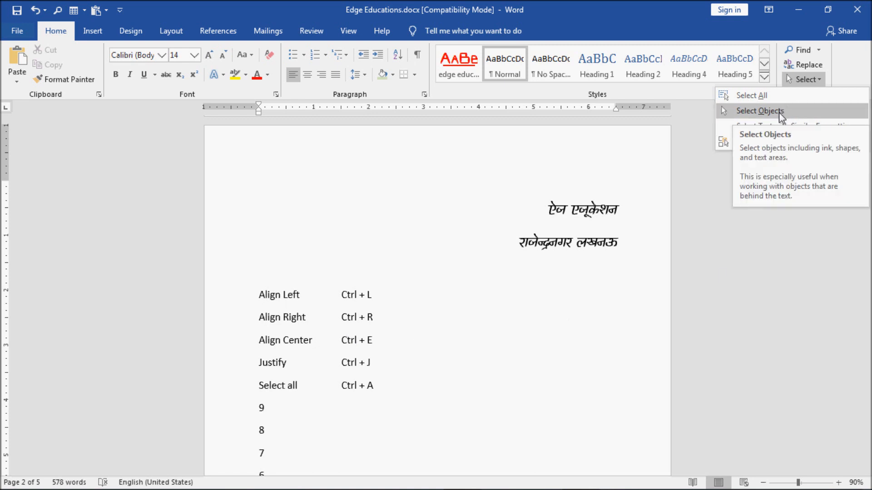
pyautogui.click(273, 336)
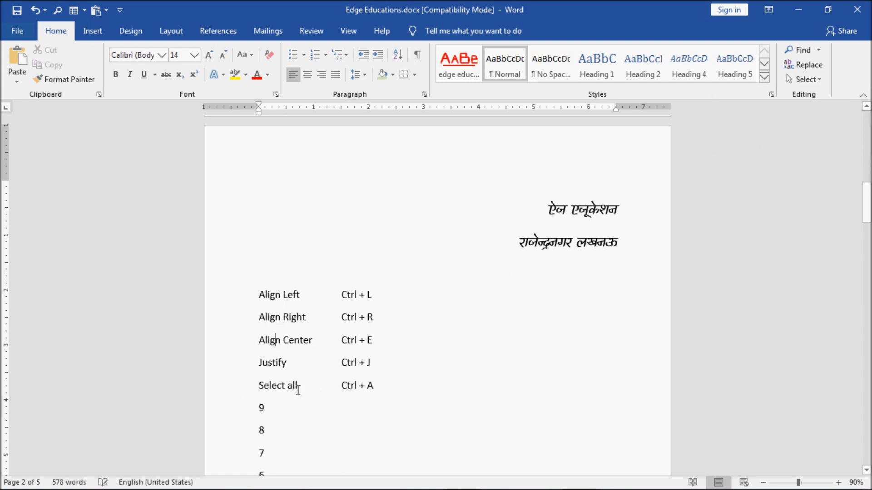
pyautogui.click(817, 79)
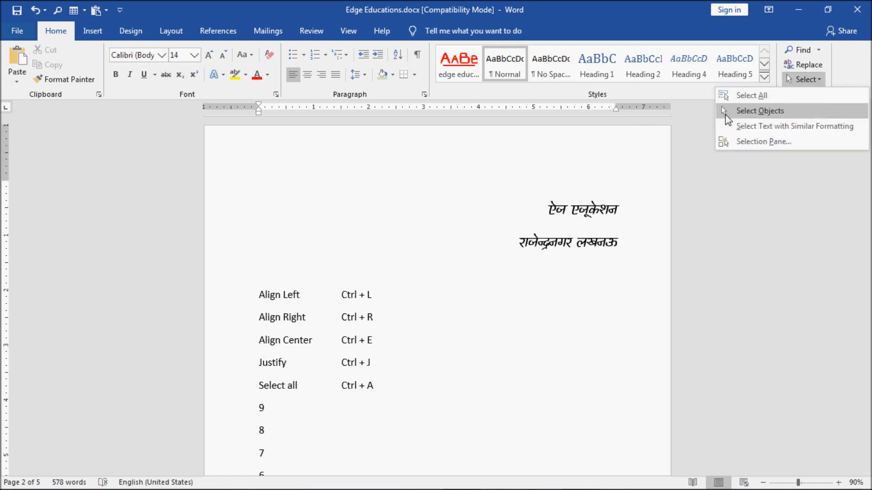
pyautogui.click(277, 338)
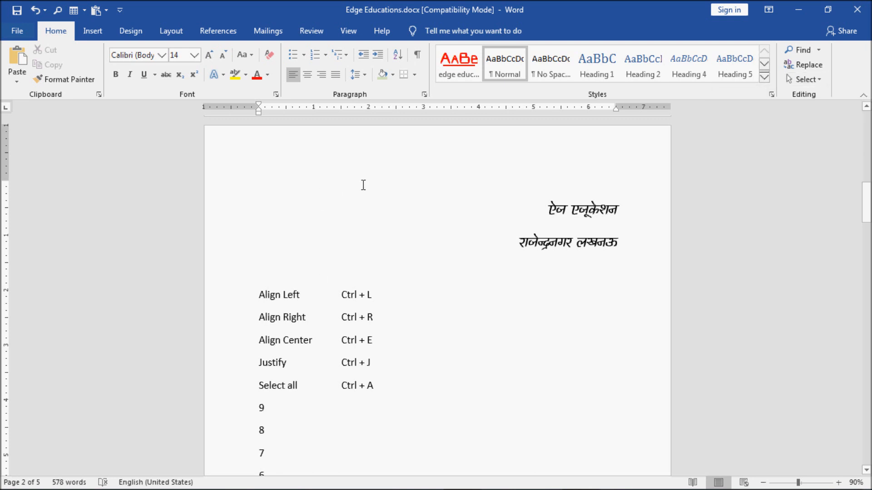
# Select the whole document again from page 2 with Select All and clear the selection
pyautogui.click(375, 307)
pyautogui.click(815, 81)
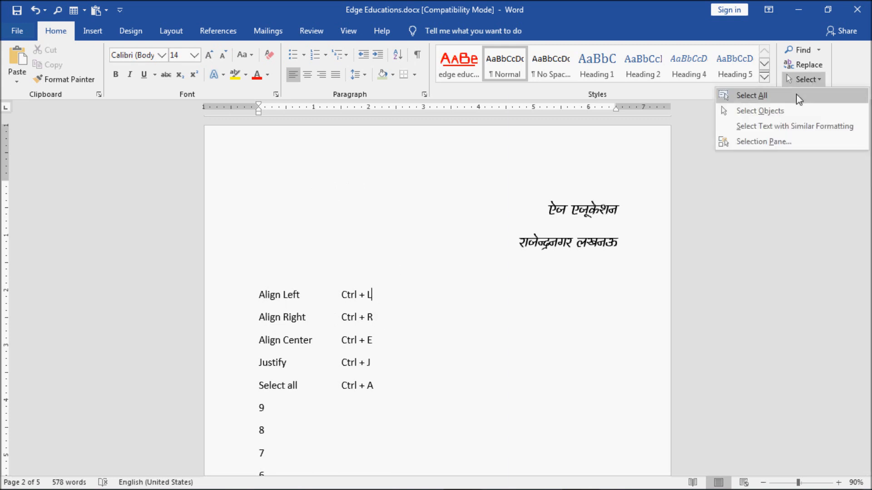
pyautogui.click(813, 96)
pyautogui.click(808, 79)
pyautogui.click(802, 97)
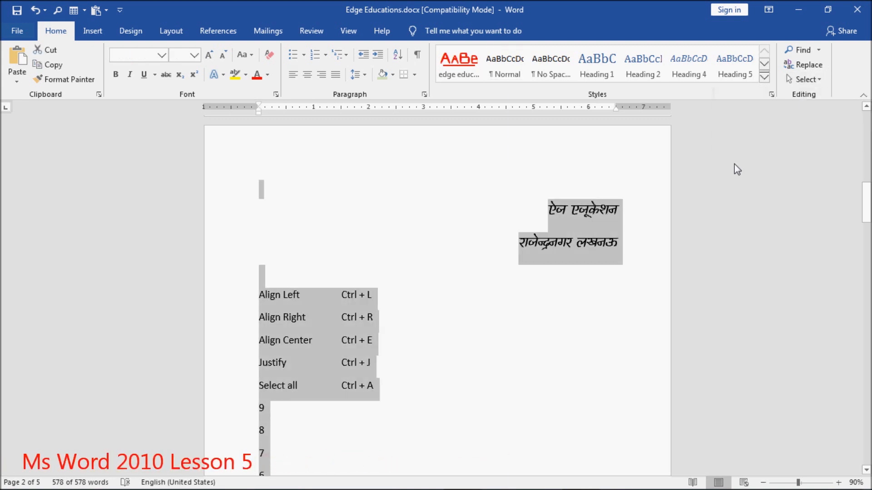
pyautogui.click(665, 243)
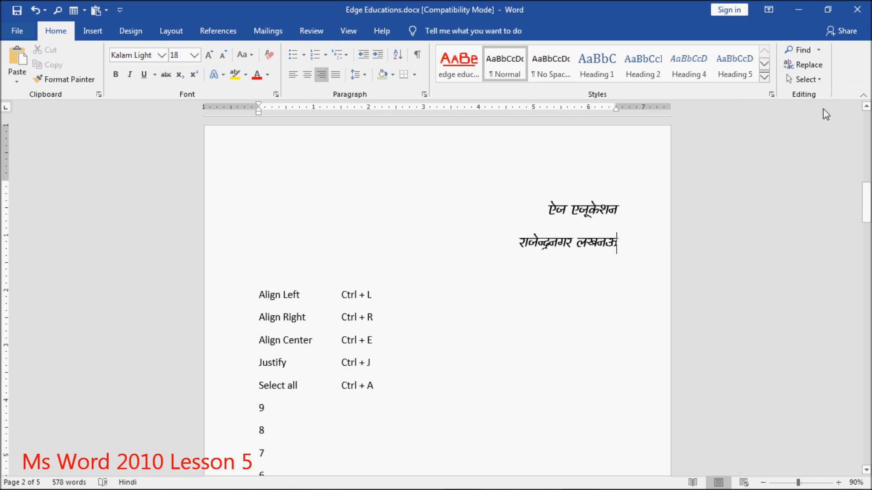
# Turn on Select Objects and draw a selection box across the Hindi lines and the alignment shortcuts on page 2
pyautogui.click(817, 80)
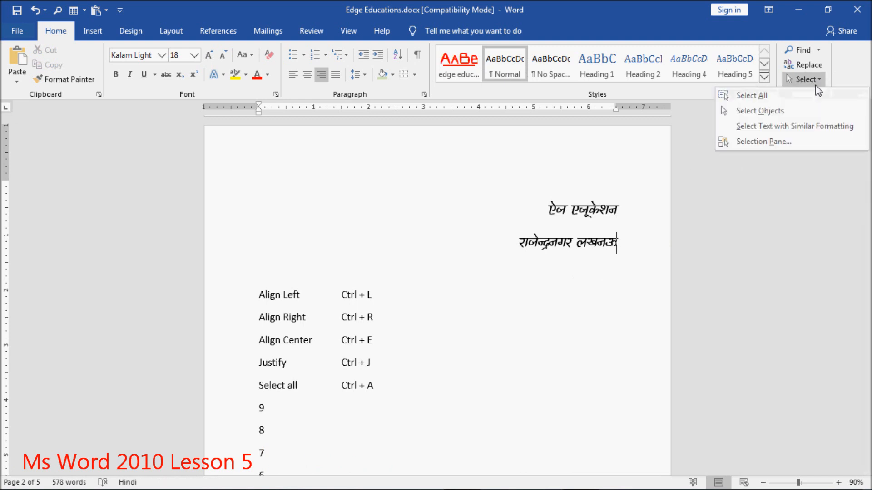
pyautogui.click(770, 111)
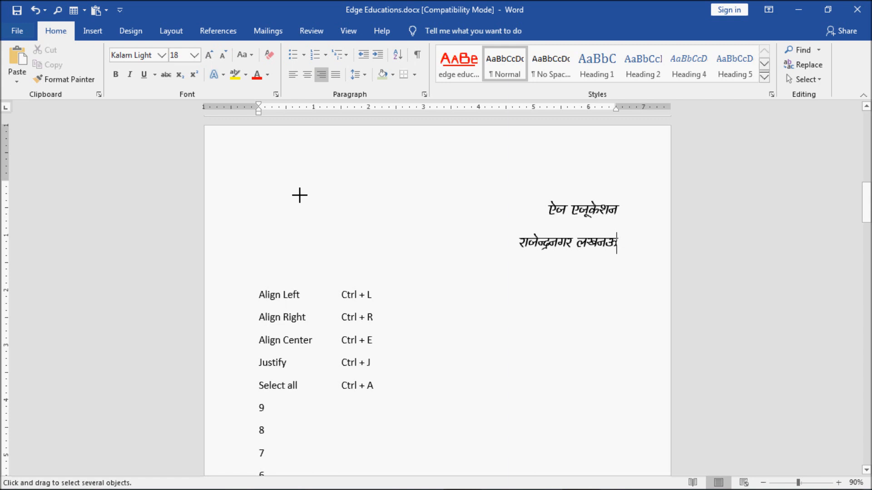
pyautogui.moveTo(299, 195); pyautogui.dragTo(648, 352)
pyautogui.click(816, 84)
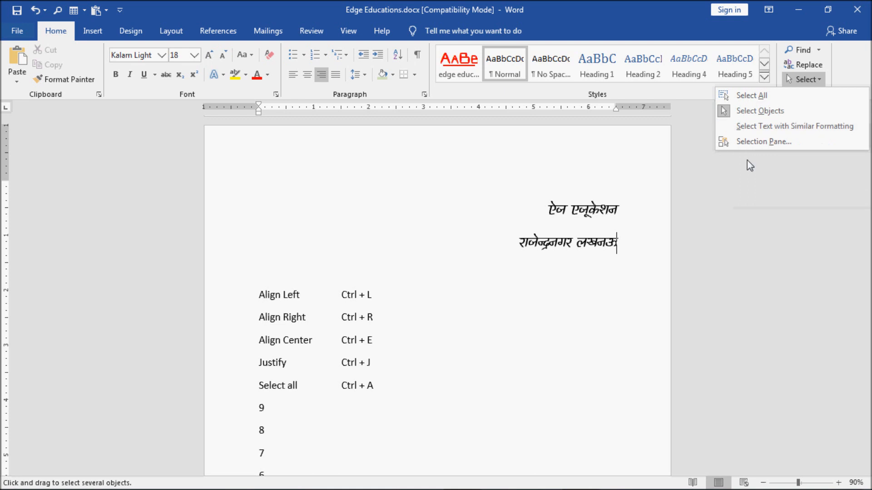
pyautogui.click(554, 242)
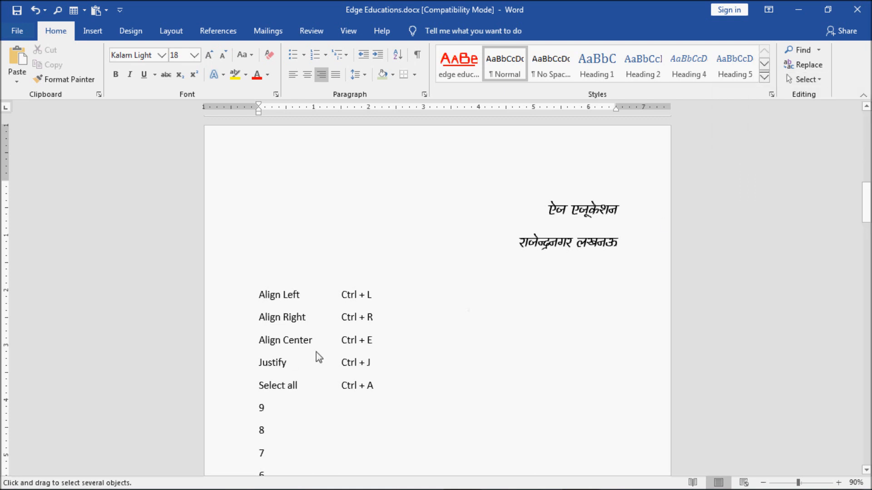
# Go to the picture-bulleted city list on page 3 and turn off Select Objects
pyautogui.scroll(-3, 753, 169)
pyautogui.click(815, 79)
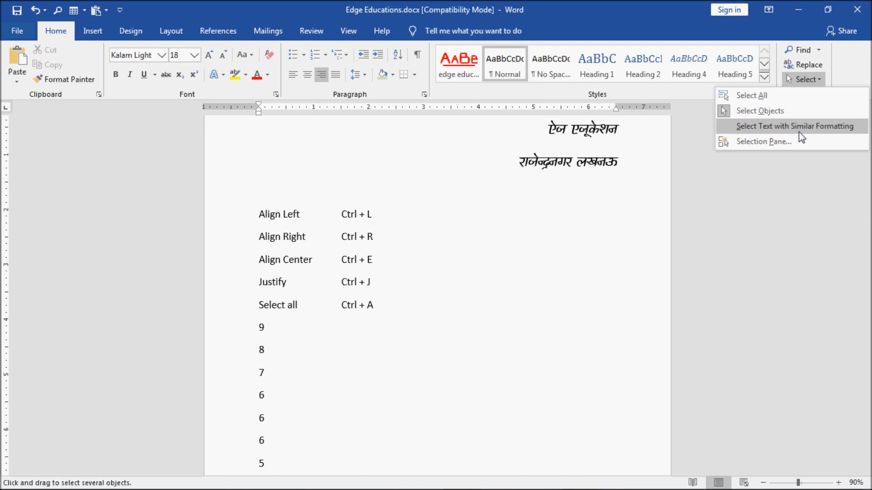
pyautogui.click(344, 355)
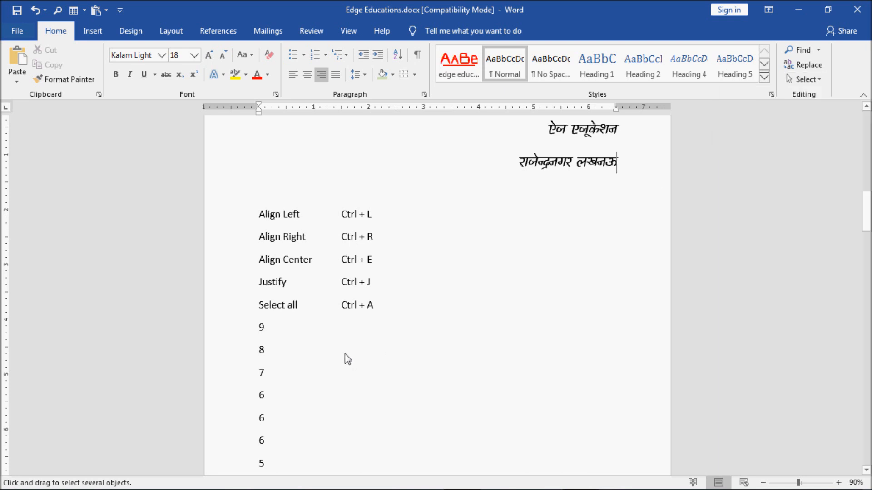
pyautogui.scroll(-20, 345, 353)
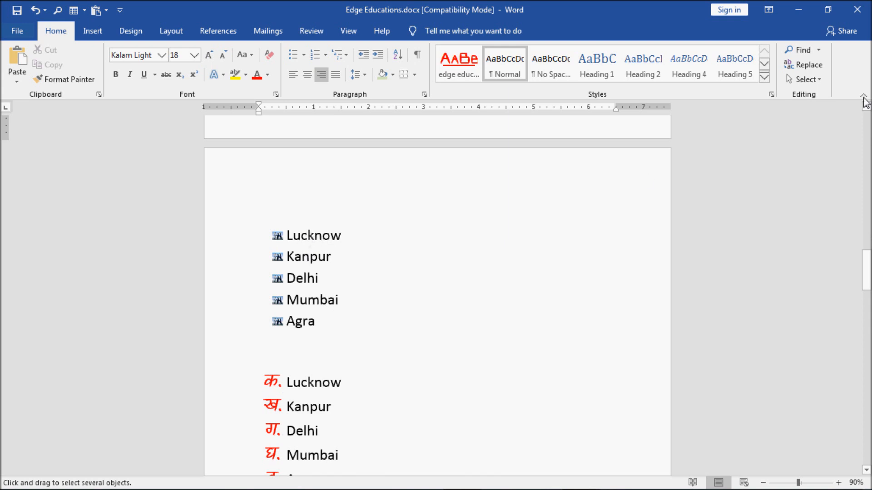
pyautogui.click(815, 80)
pyautogui.click(731, 110)
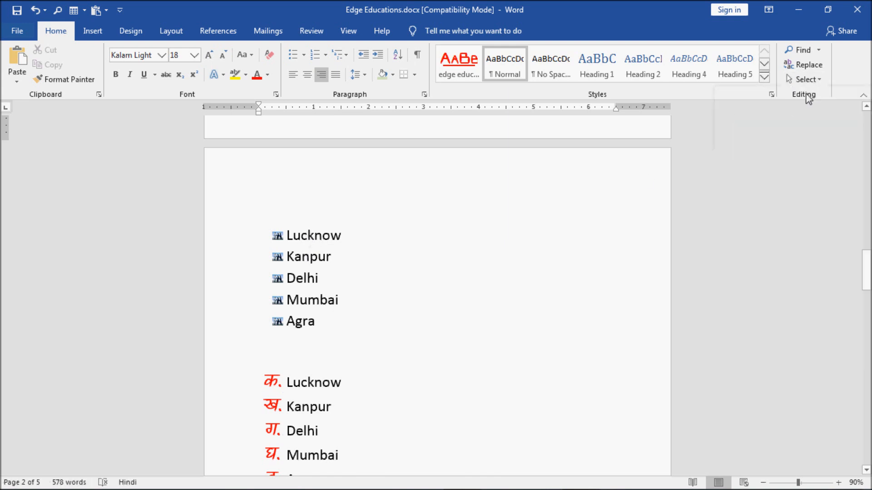
# Place the cursor in the first picture-bulleted "Lucknow" item and select all text with similar formatting
pyautogui.click(301, 235)
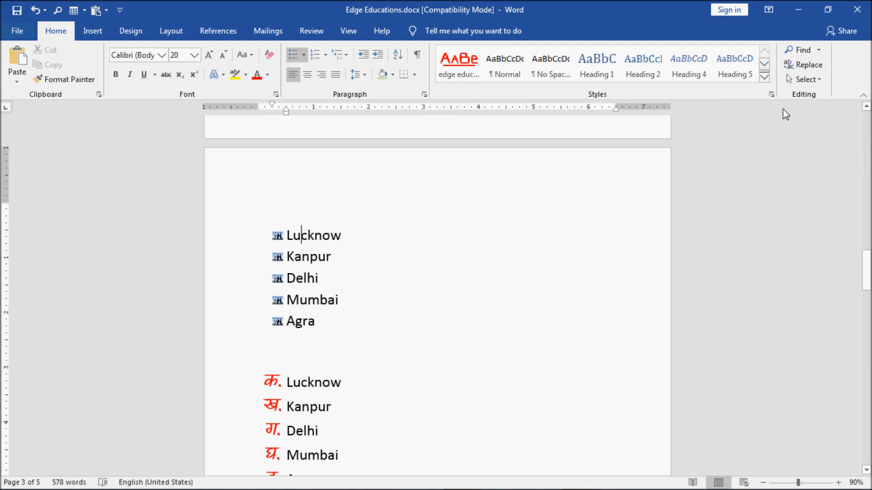
pyautogui.click(819, 83)
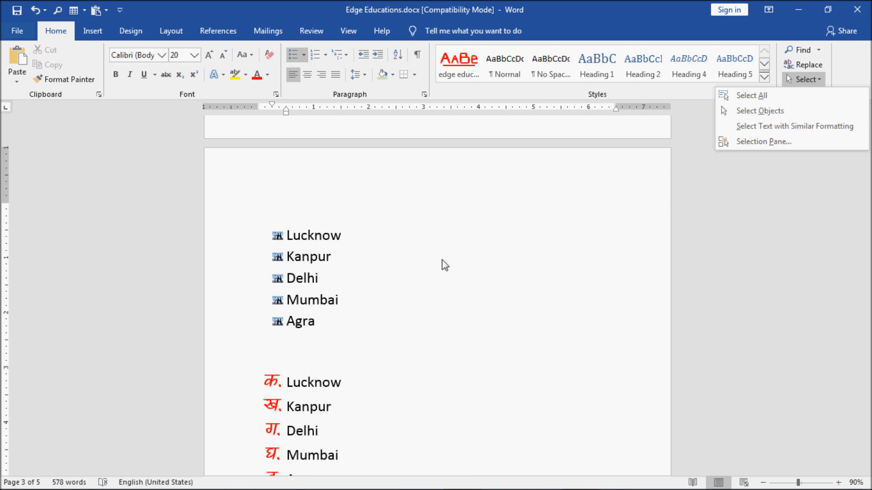
pyautogui.click(796, 131)
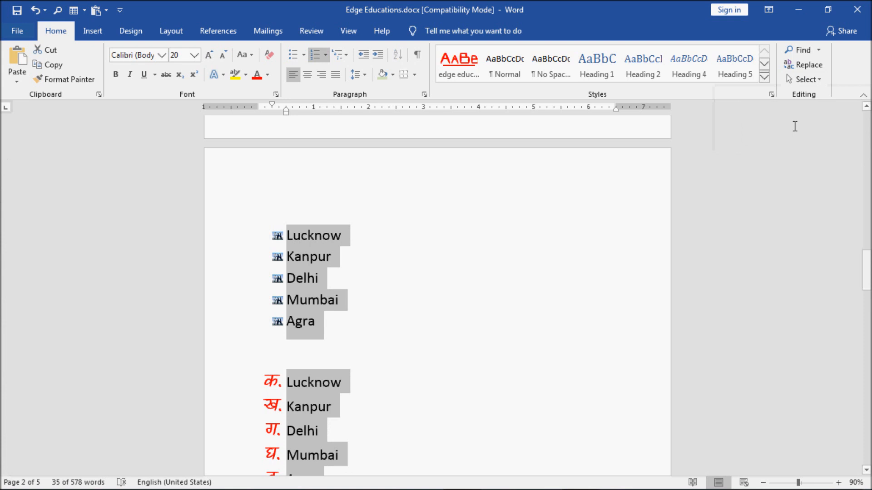
# Examine which list items and paragraphs are included in the similar-formatting selection, from the numbered city lists to Exercise 5
pyautogui.scroll(-15, 317, 356)
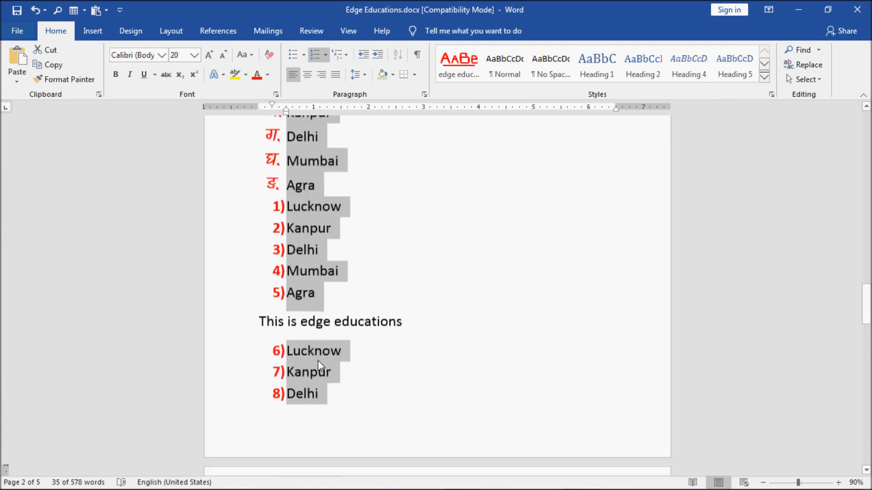
pyautogui.scroll(5, 322, 315)
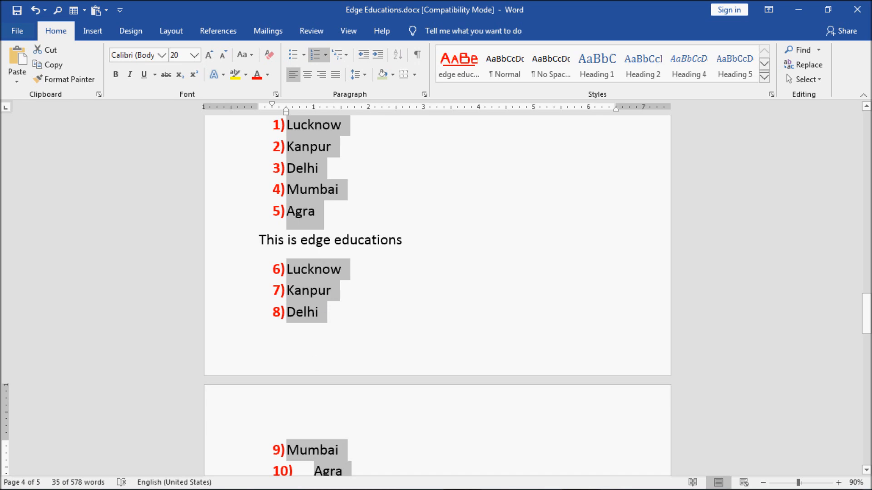
pyautogui.scroll(-13, 305, 402)
pyautogui.scroll(-3, 348, 405)
pyautogui.scroll(-2, 345, 403)
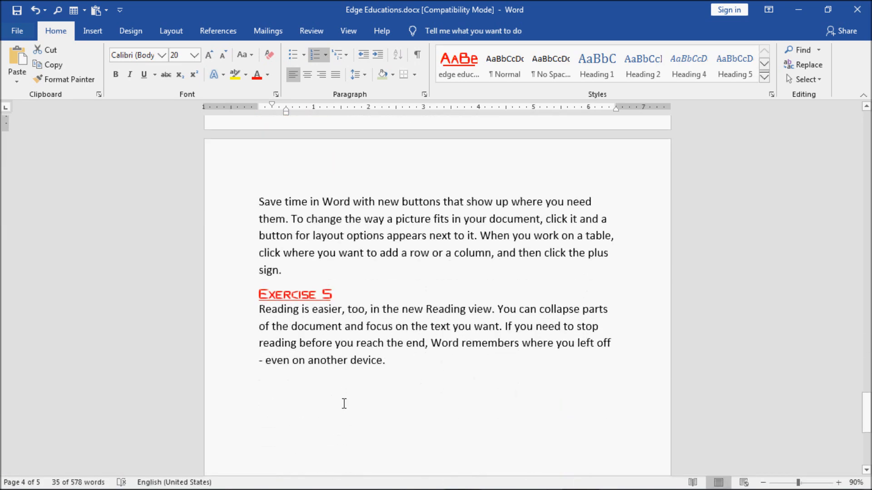
pyautogui.scroll(1, 343, 405)
pyautogui.scroll(2, 344, 404)
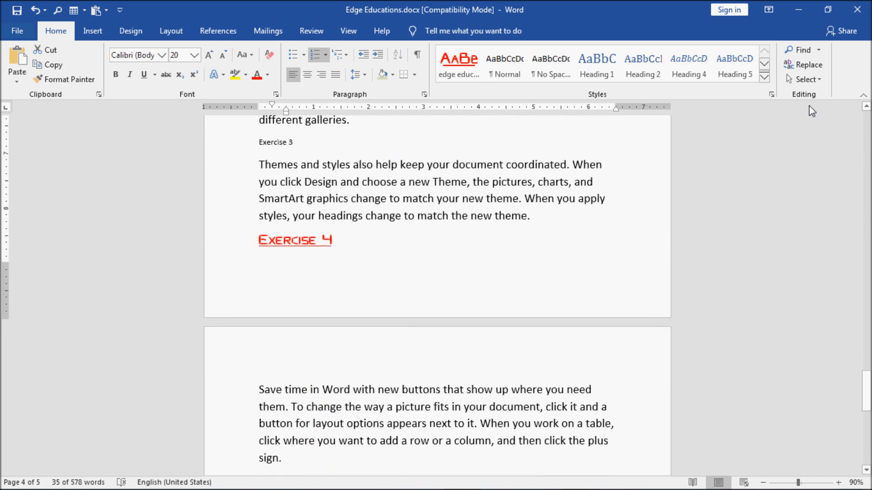
# Place the cursor in the "Exercise 4" heading and select all text with similar formatting
pyautogui.click(812, 80)
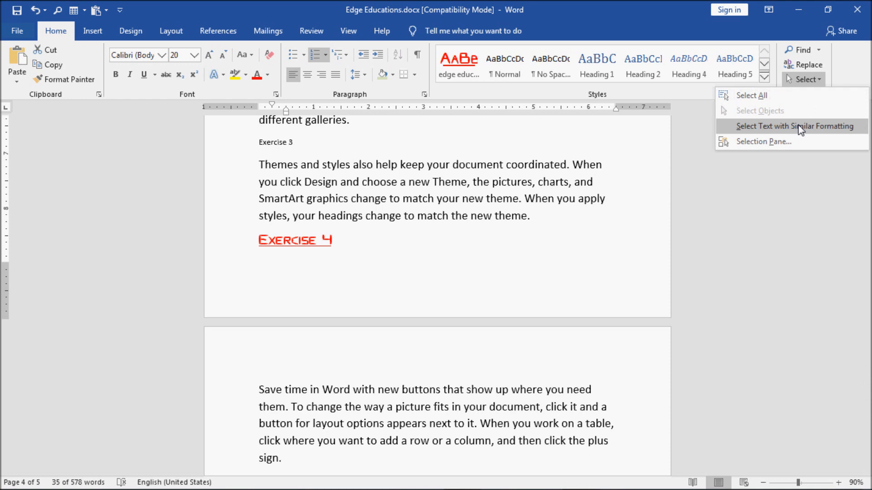
pyautogui.click(300, 241)
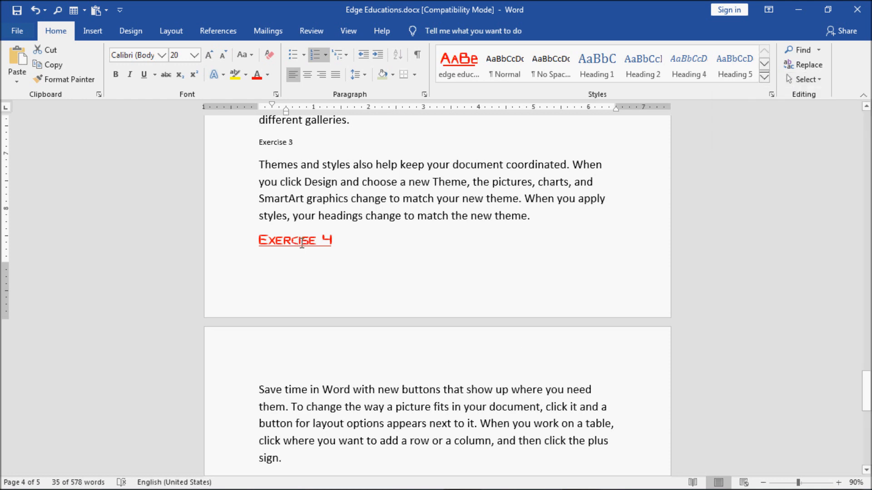
pyautogui.click(821, 81)
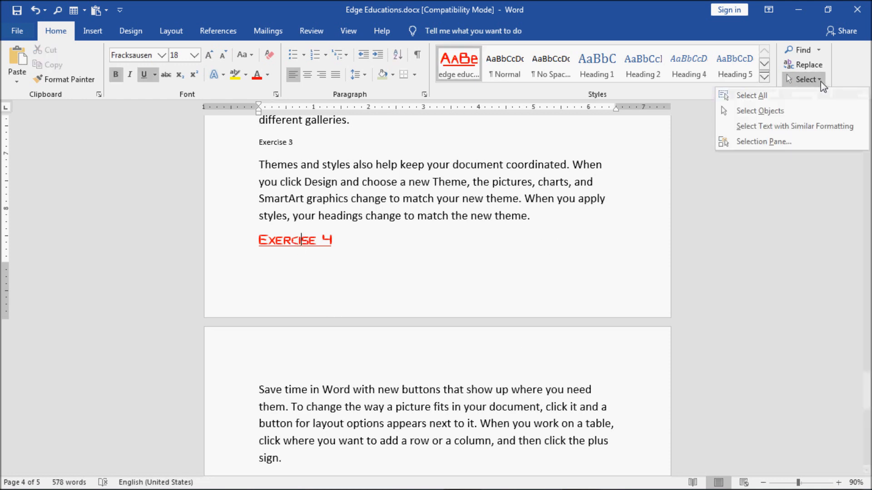
pyautogui.click(794, 127)
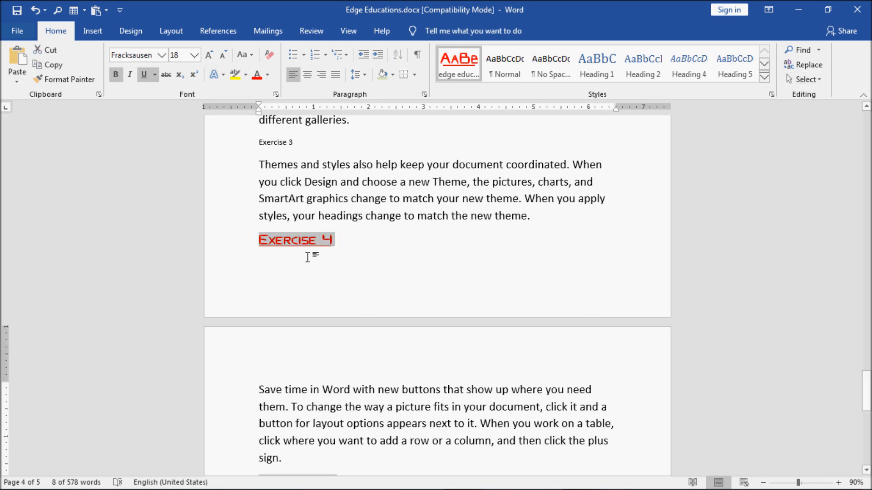
pyautogui.scroll(3, 294, 304)
pyautogui.scroll(1, 295, 224)
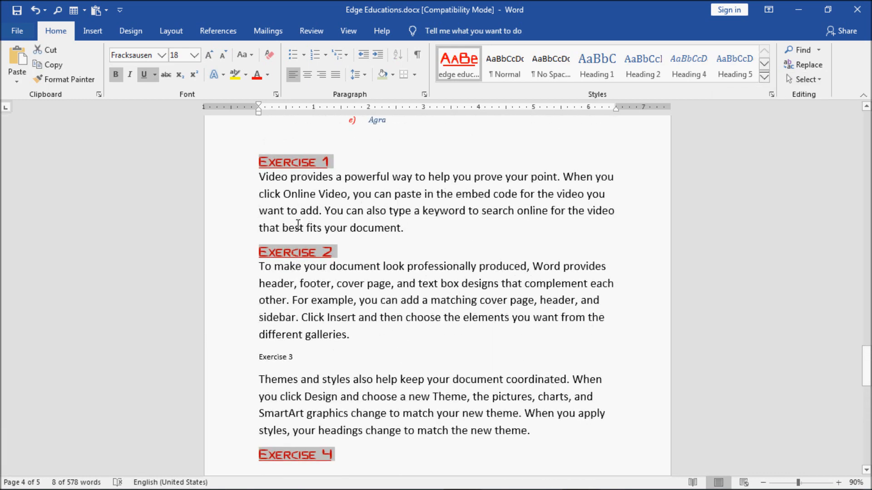
pyautogui.scroll(-5, 288, 439)
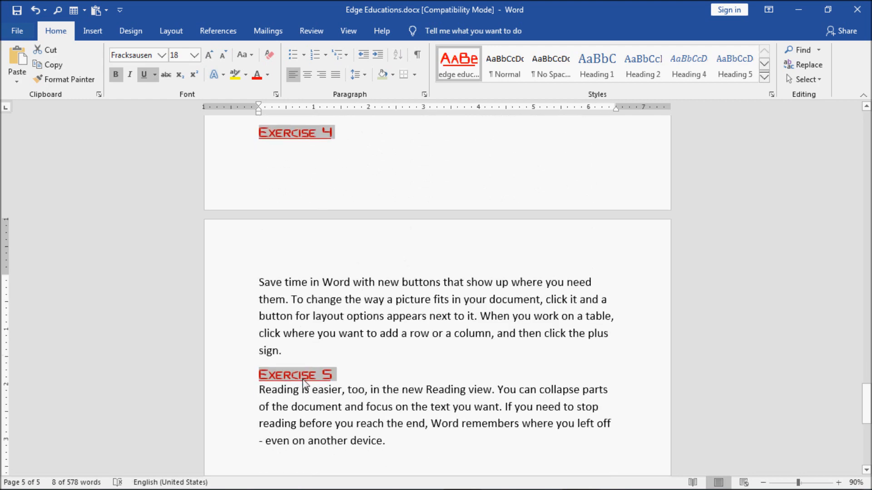
pyautogui.scroll(6, 345, 382)
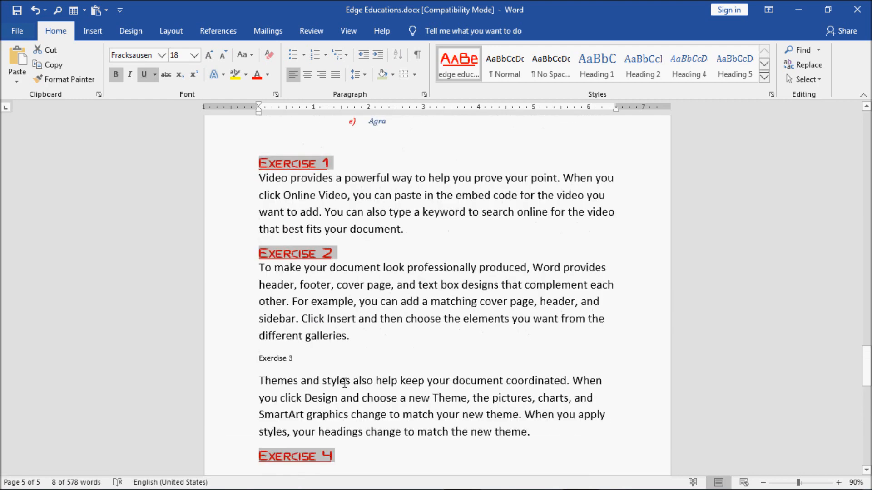
pyautogui.scroll(6, 345, 383)
# Place the cursor in the paragraph under the "Exercise 1" heading and select all text with similar formatting
pyautogui.scroll(-3, 311, 377)
pyautogui.click(372, 328)
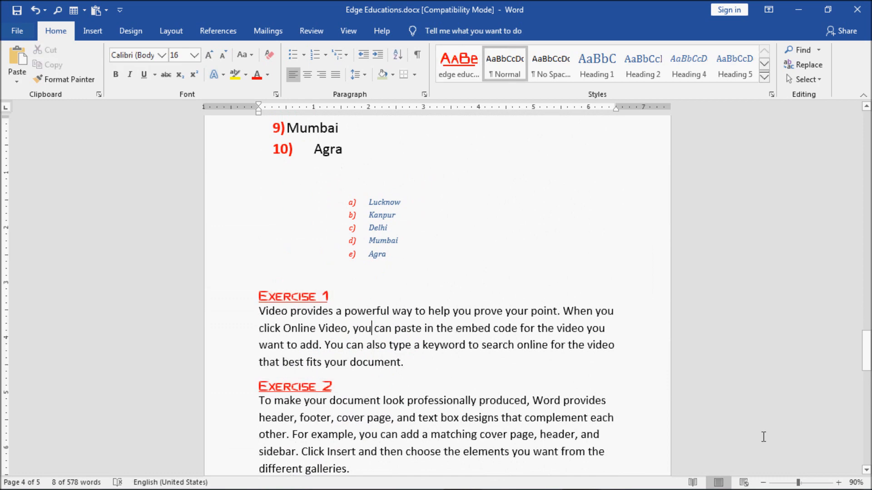
pyautogui.click(803, 79)
pyautogui.click(799, 126)
# Examine which paragraphs throughout the document are included in the similar-formatting selection
pyautogui.scroll(-12, 528, 360)
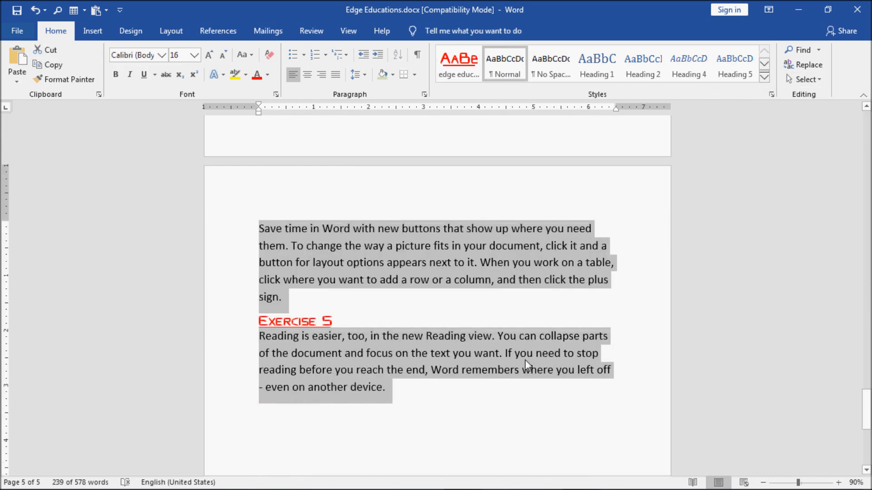
pyautogui.scroll(20, 525, 359)
pyautogui.scroll(20, 527, 360)
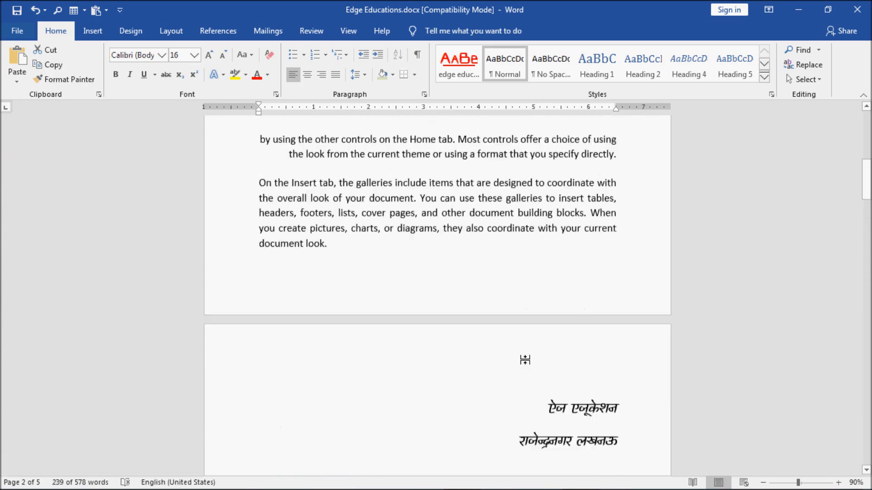
pyautogui.scroll(15, 526, 360)
pyautogui.scroll(-3, 526, 360)
pyautogui.scroll(-15, 526, 360)
pyautogui.scroll(-15, 433, 418)
pyautogui.scroll(-5, 432, 424)
# Display the Selection Pane and deselect the highlighted body paragraphs
pyautogui.click(817, 80)
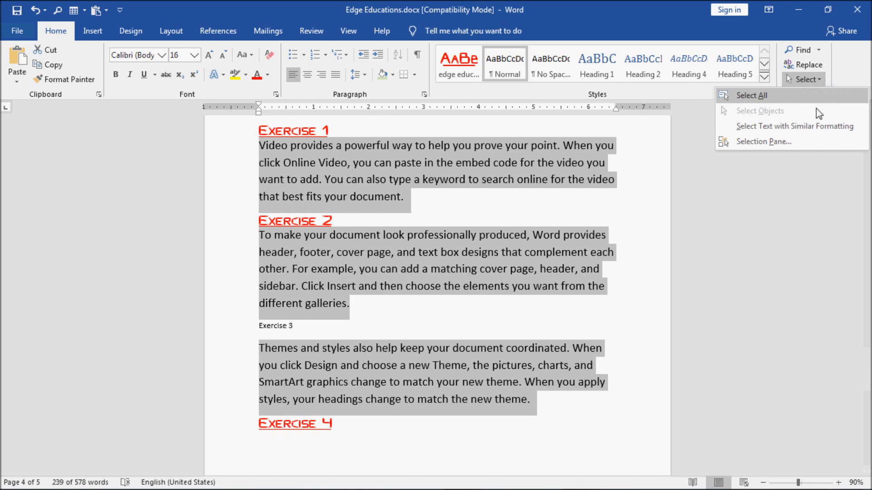
pyautogui.click(785, 146)
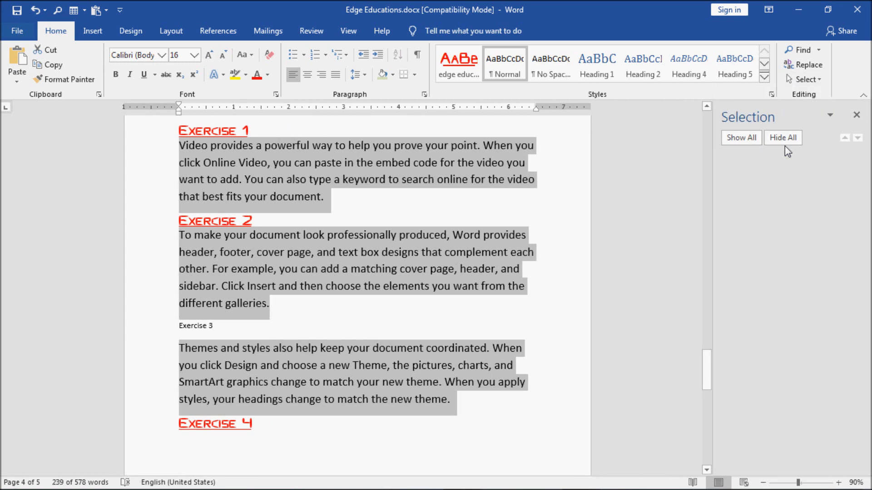
pyautogui.click(365, 366)
# Look through the document pages for objects to list in the Selection Pane, and close the pane
pyautogui.scroll(-3, 361, 387)
pyautogui.scroll(-6, 361, 387)
pyautogui.scroll(20, 361, 389)
pyautogui.scroll(20, 361, 390)
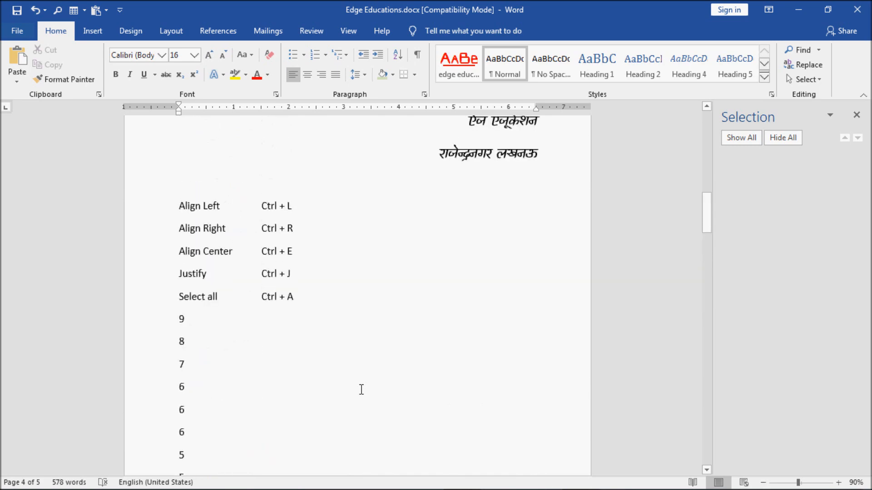
pyautogui.scroll(20, 361, 390)
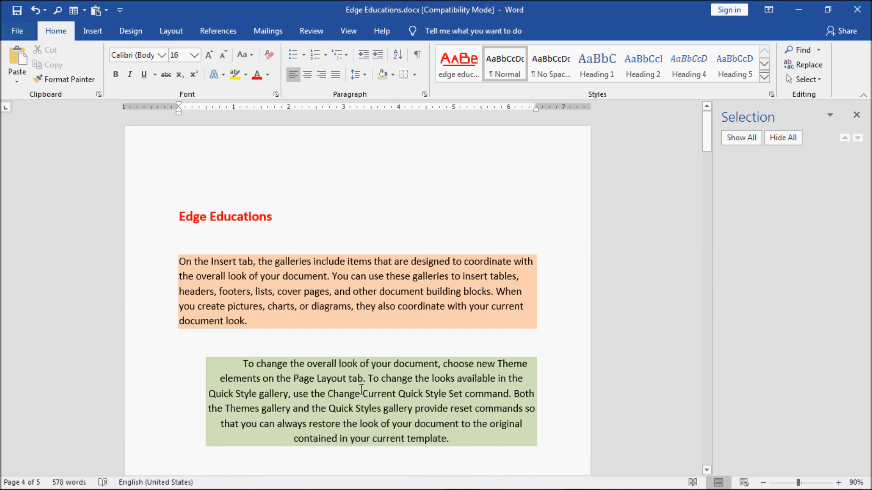
pyautogui.scroll(-20, 361, 389)
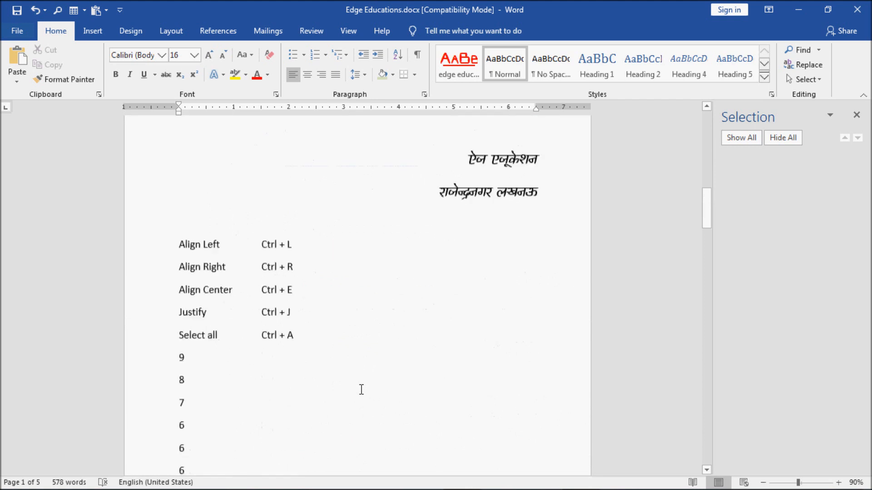
pyautogui.scroll(-5, 361, 390)
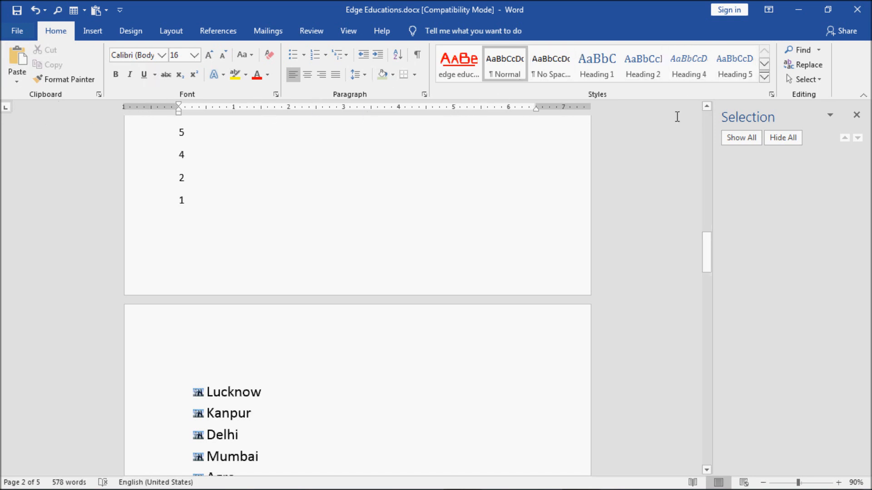
pyautogui.click(857, 115)
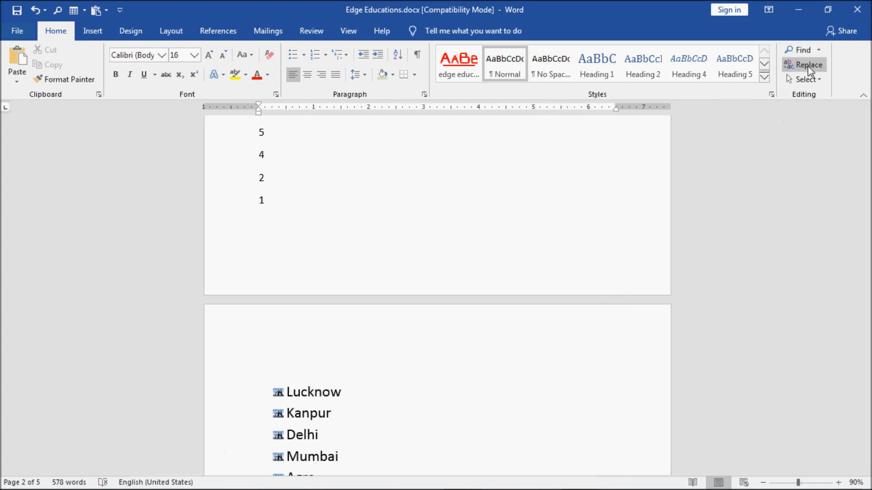
pyautogui.click(807, 80)
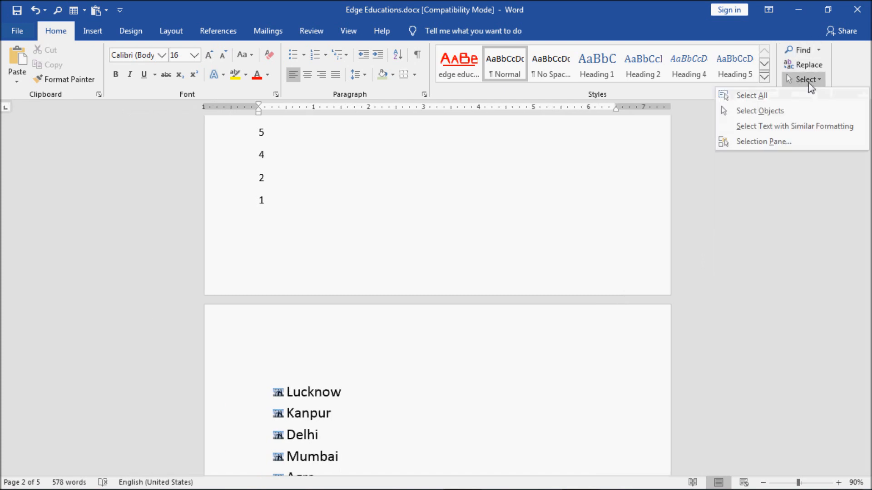
pyautogui.click(775, 111)
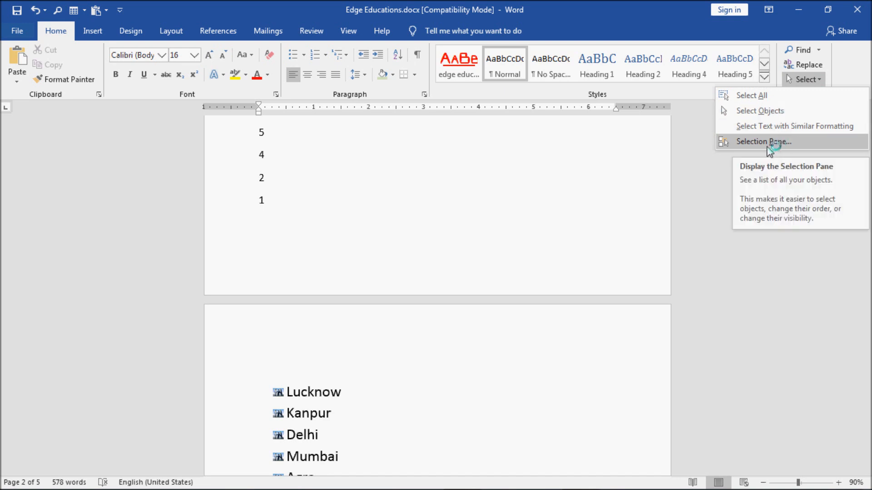
pyautogui.click(739, 114)
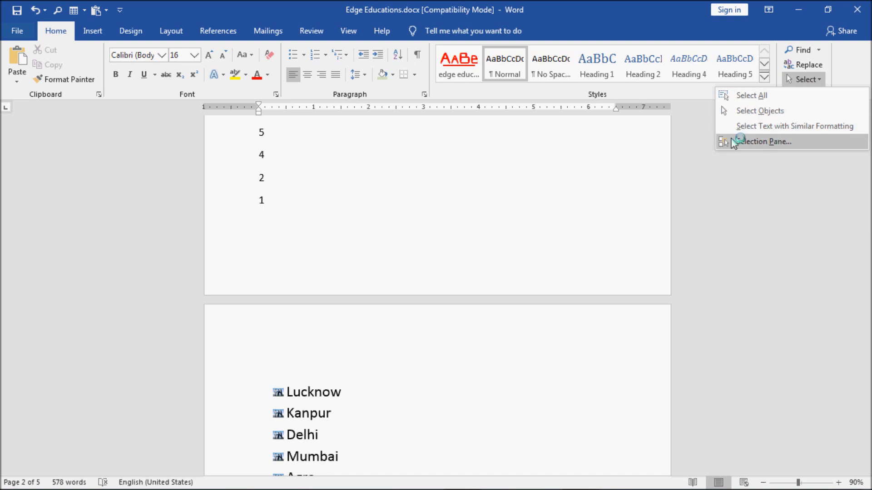
pyautogui.click(337, 210)
pyautogui.scroll(6, 224, 228)
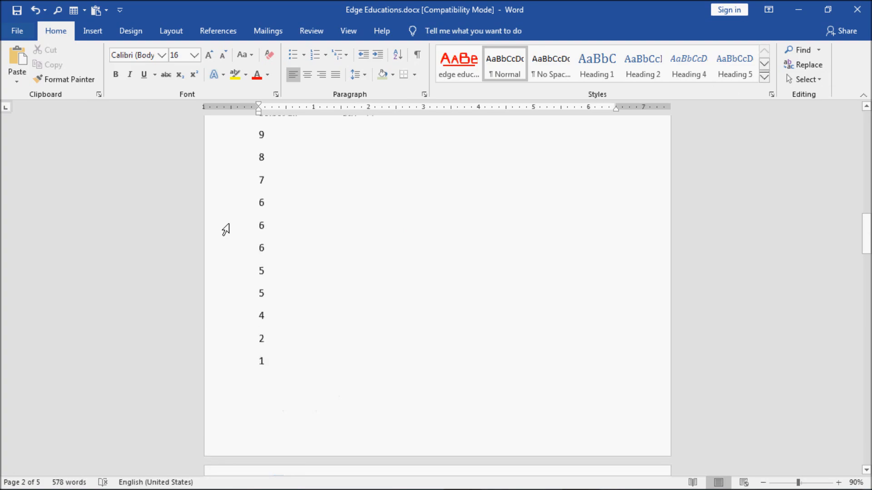
pyautogui.scroll(8, 226, 230)
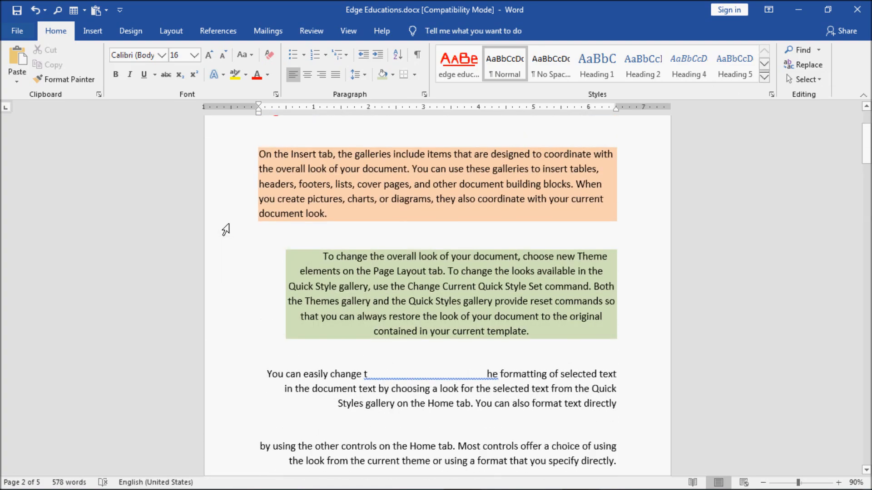
pyautogui.scroll(-8, 226, 229)
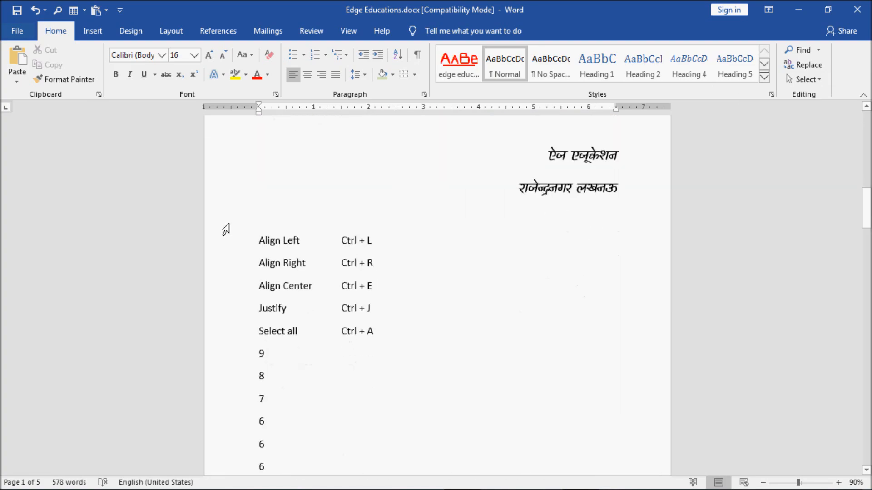
pyautogui.scroll(-1, 226, 230)
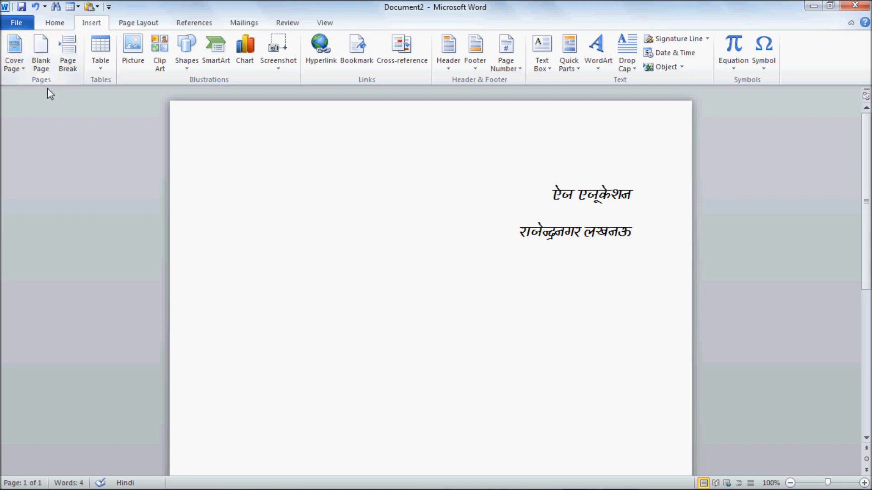
# Insert the built-in Cubicles cover page into Document2 and review its placeholders and graphics
pyautogui.click(20, 69)
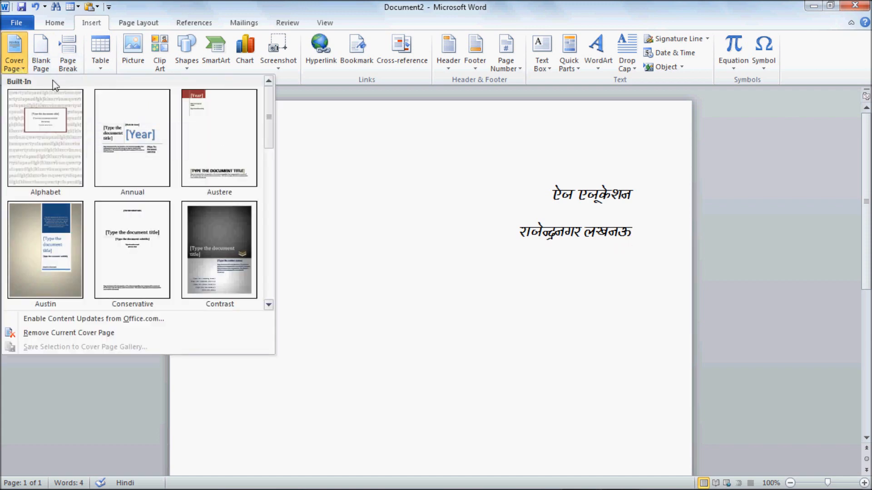
pyautogui.moveTo(269, 132); pyautogui.dragTo(274, 179)
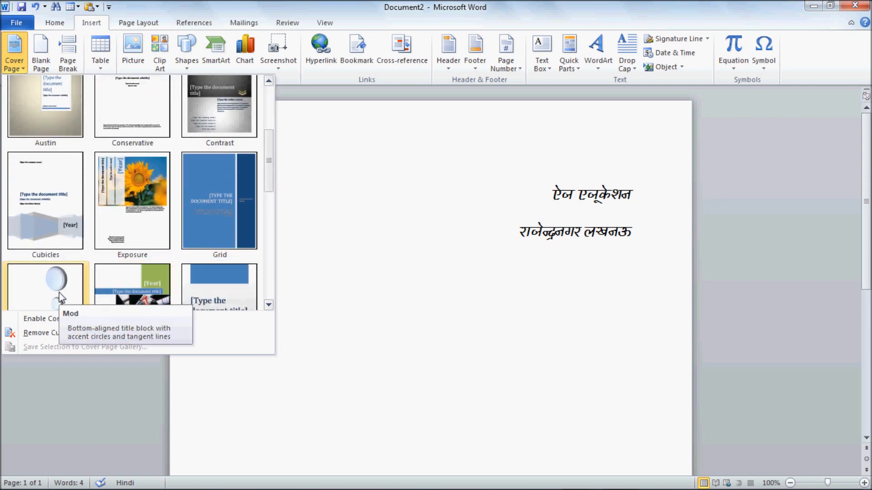
pyautogui.click(61, 247)
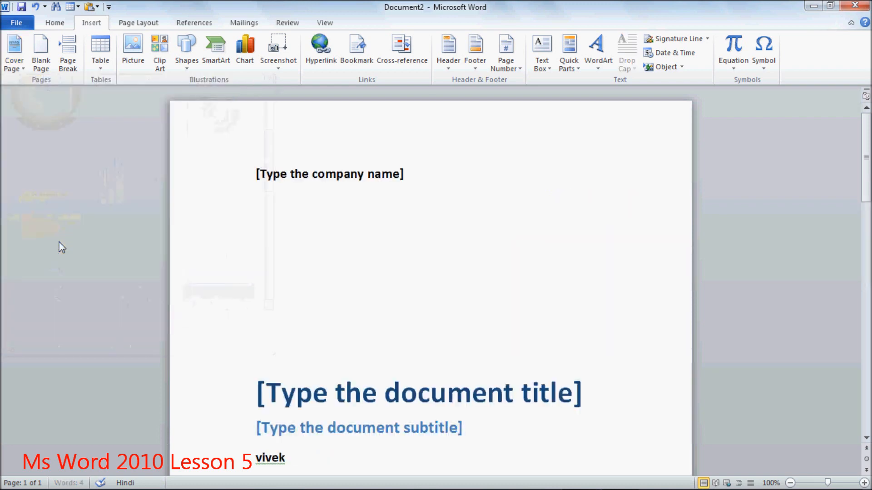
pyautogui.scroll(-5, 266, 176)
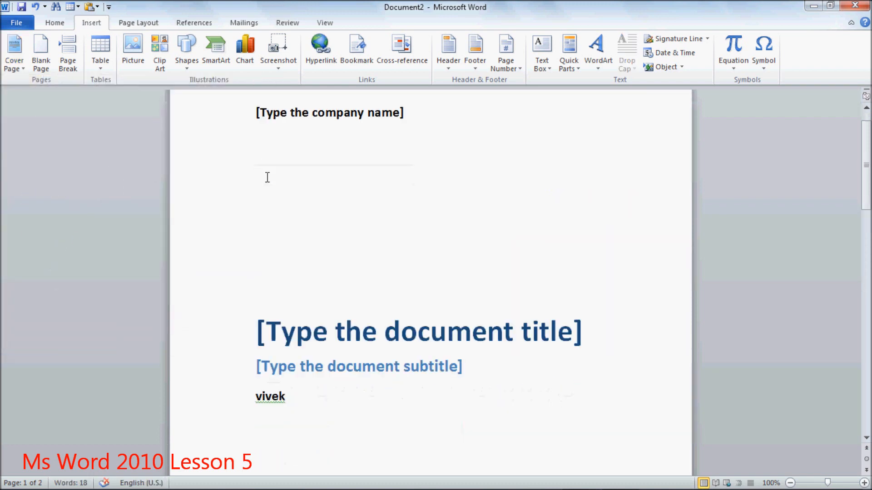
pyautogui.scroll(-2, 267, 179)
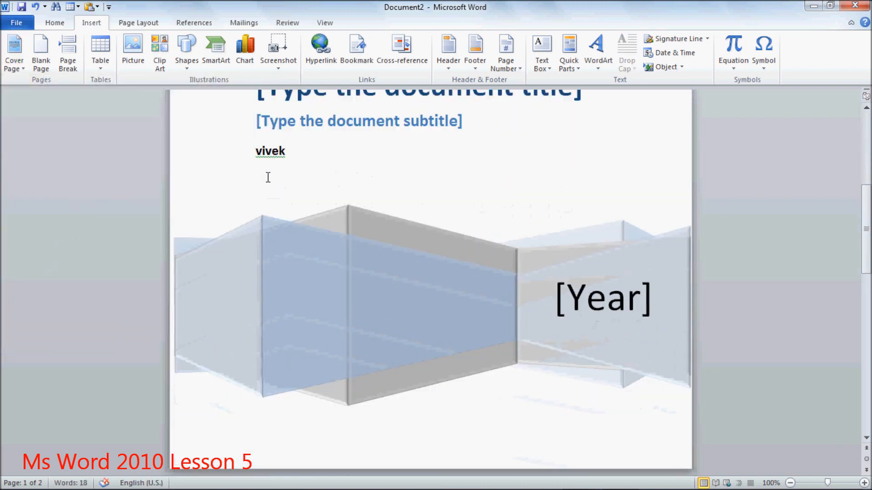
pyautogui.scroll(6, 282, 183)
pyautogui.scroll(1, 281, 182)
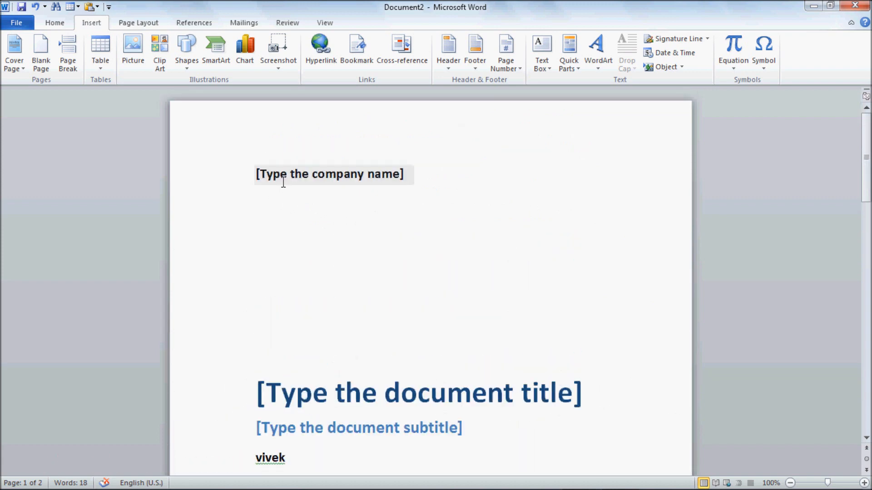
# Fill in the cover page's company name as "Edge Educations"
pyautogui.click(282, 182)
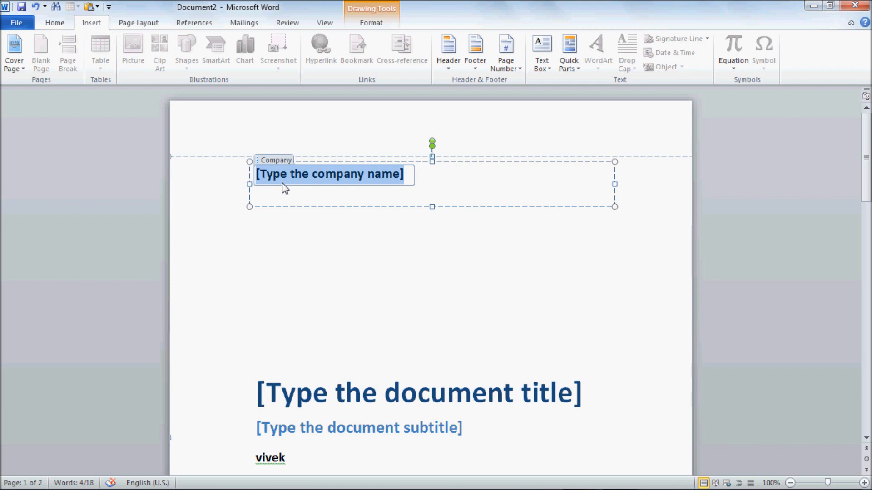
pyautogui.write('Edge')
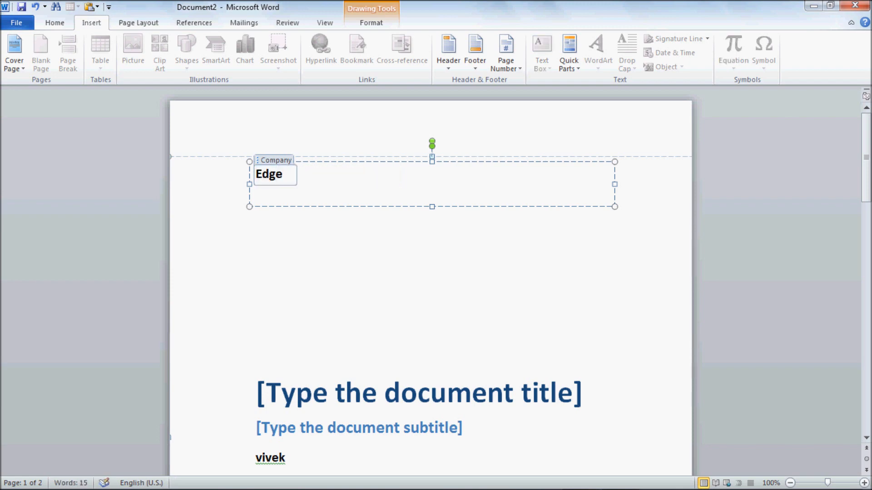
pyautogui.write(' Educations')
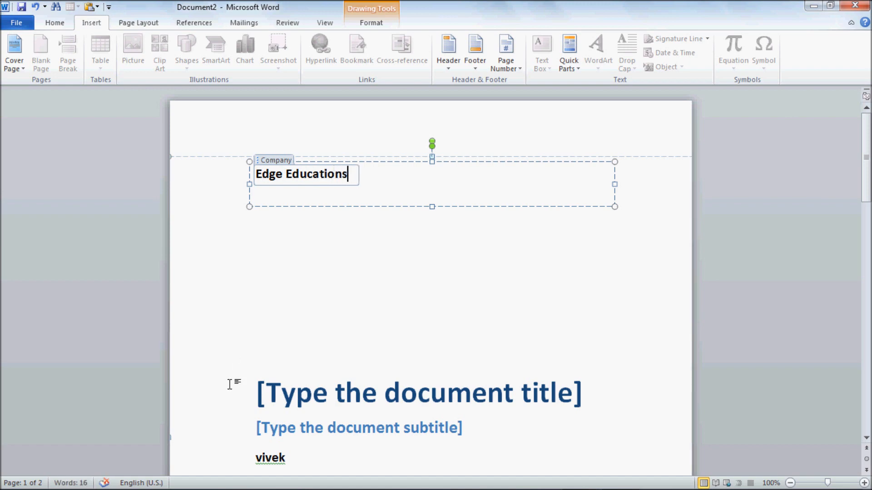
# Fill in the cover page's document title as "Word 2010"
pyautogui.click(342, 397)
pyautogui.write('Wor')
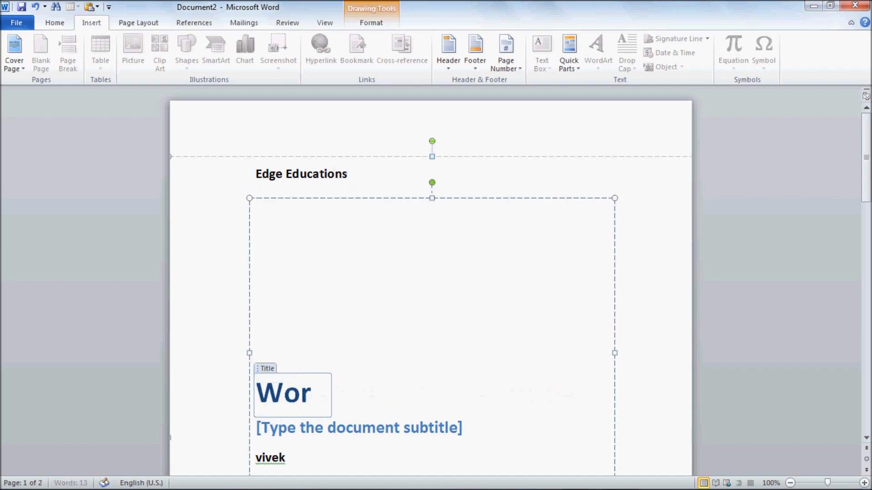
pyautogui.write('d 2010')
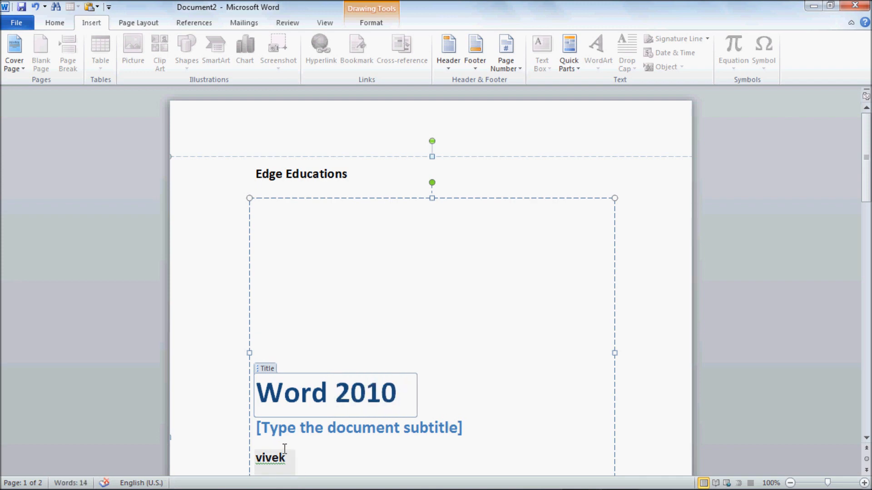
# Add "Ms" before the cover page's title so it reads "Ms Word 2010"
pyautogui.click(262, 399)
pyautogui.write('Ms')
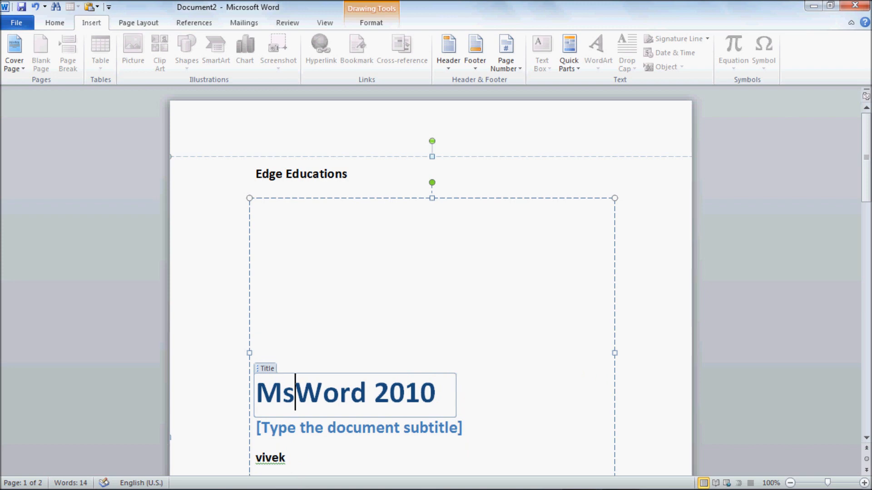
pyautogui.scroll(-3, 297, 399)
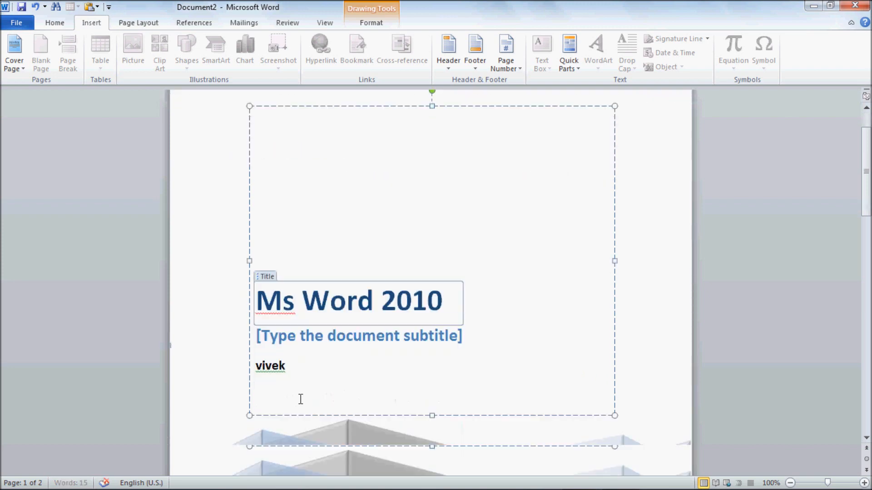
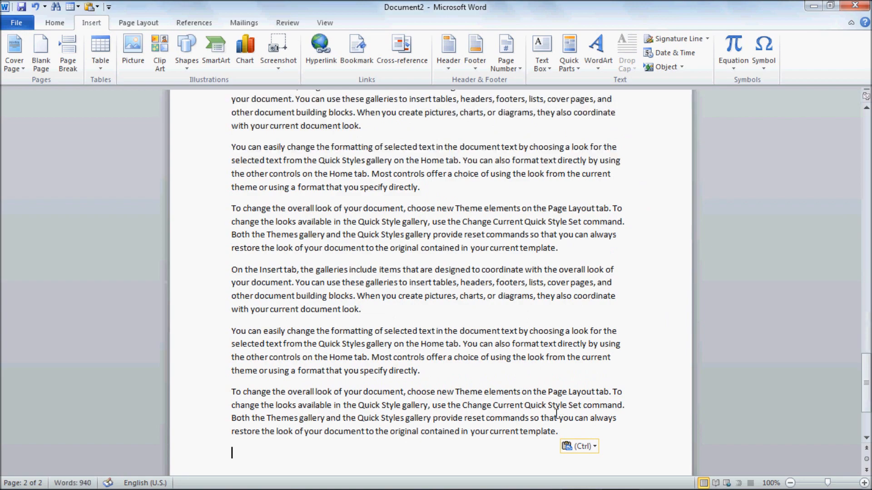
# Insert a blank page after "directly by using" on the last text line of page 2
pyautogui.scroll(3, 555, 414)
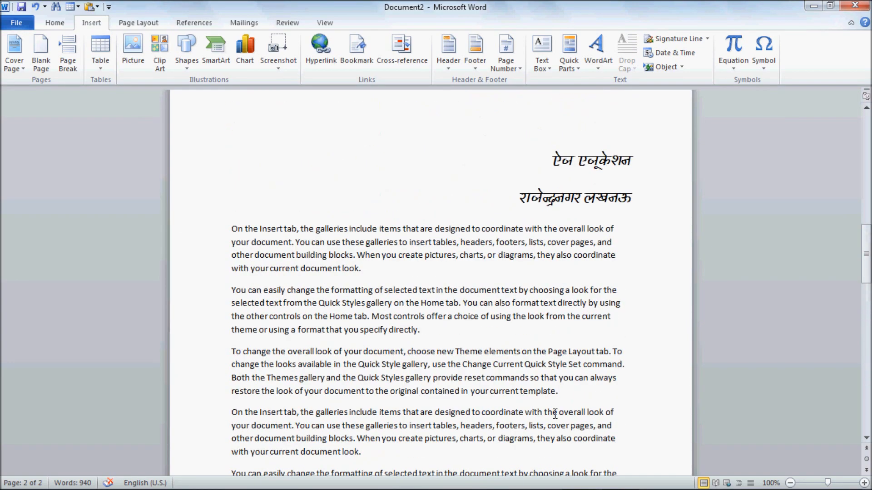
pyautogui.scroll(-4, 554, 414)
pyautogui.scroll(-4, 554, 414)
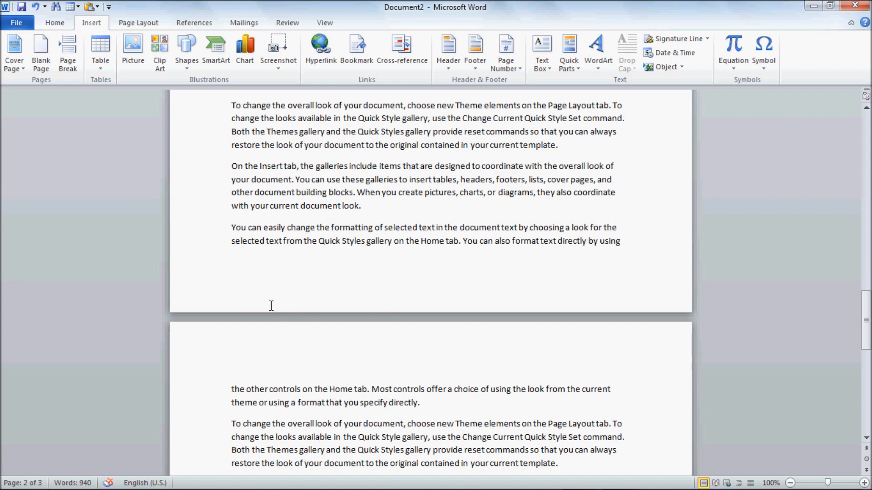
pyautogui.click(636, 247)
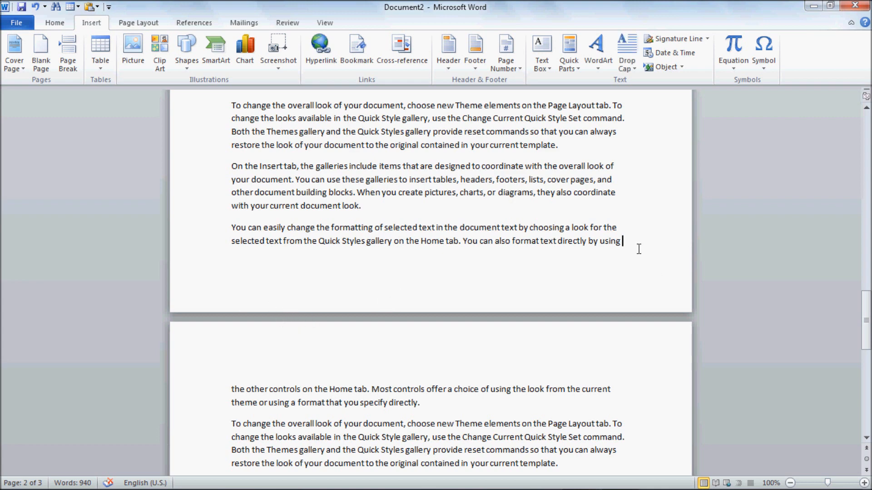
pyautogui.click(38, 68)
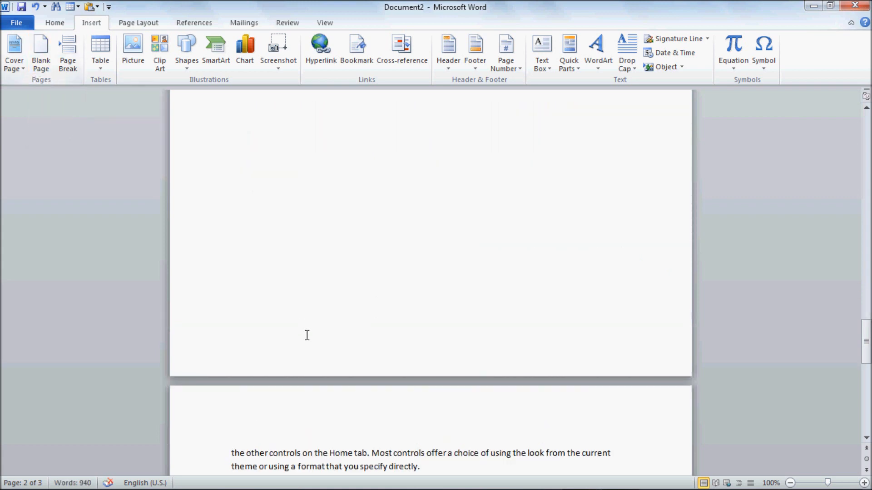
# Look through the pages around the inserted blank page to check where the text is split
pyautogui.scroll(5, 305, 334)
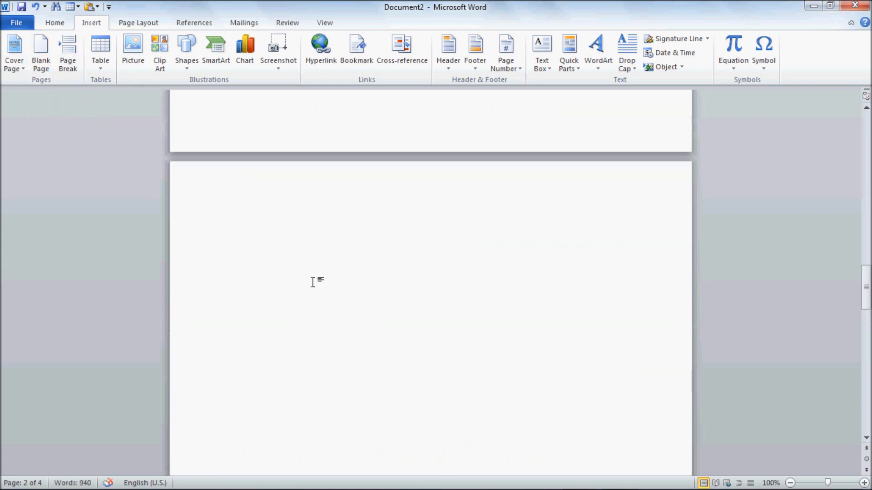
pyautogui.scroll(6, 380, 366)
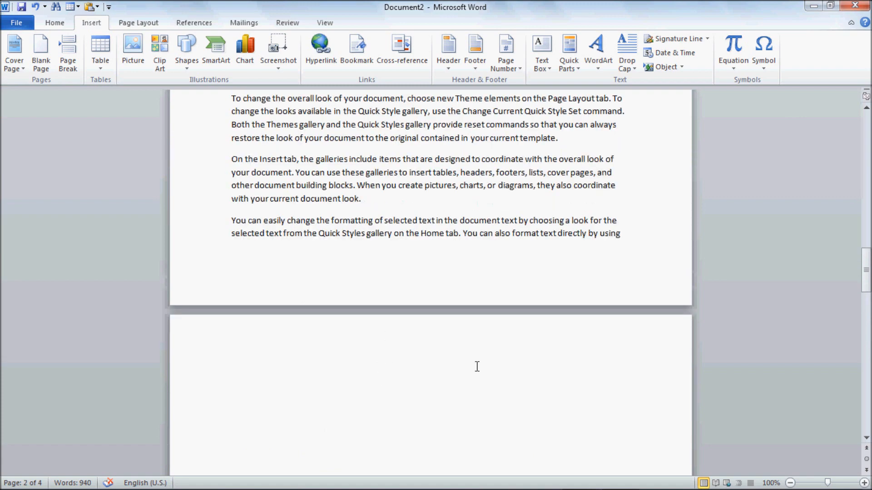
pyautogui.scroll(5, 354, 398)
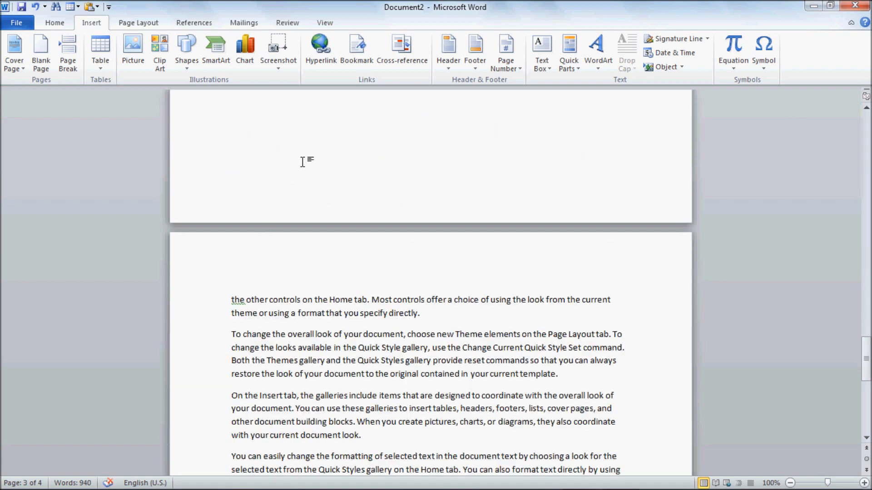
pyautogui.scroll(10, 296, 296)
pyautogui.scroll(12, 294, 301)
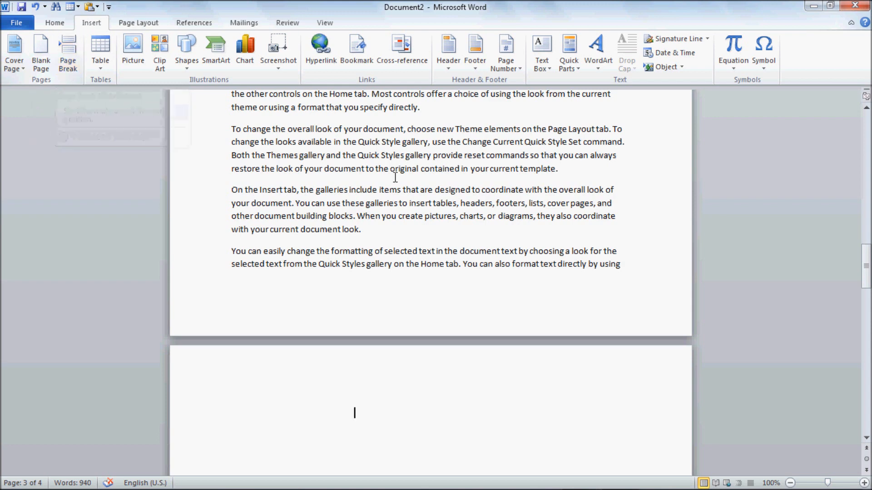
pyautogui.scroll(3, 361, 347)
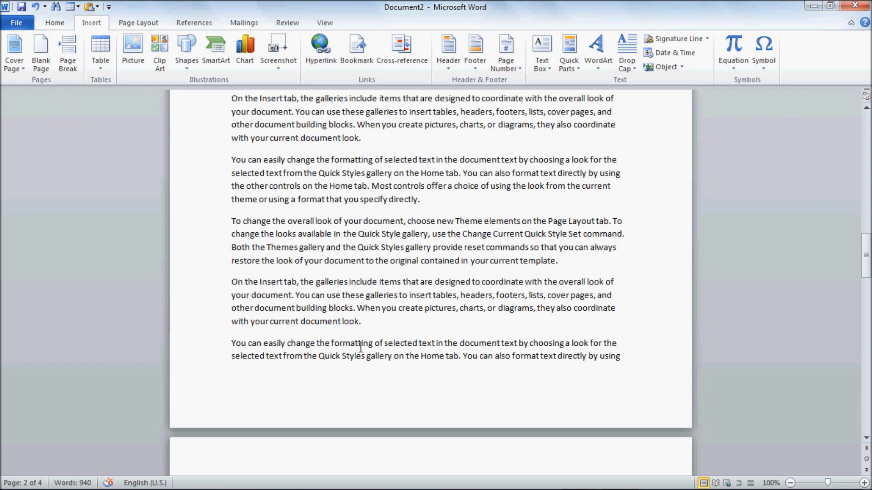
pyautogui.scroll(-4, 360, 348)
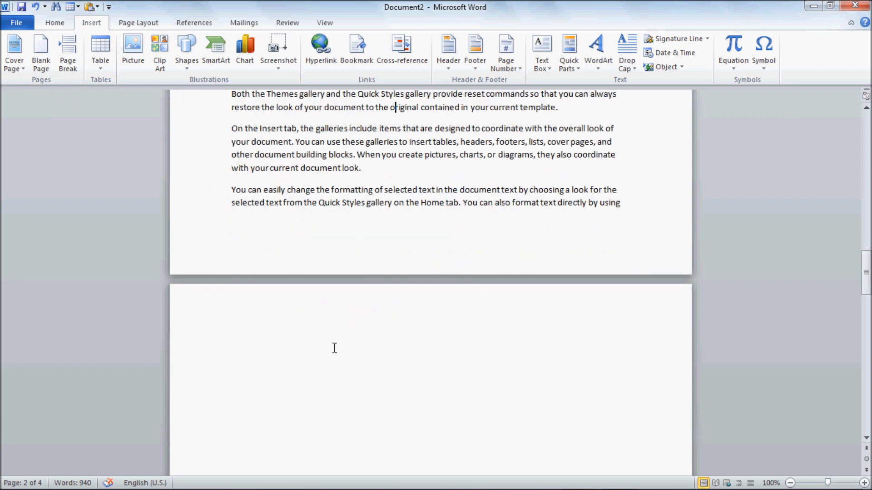
pyautogui.scroll(-15, 298, 351)
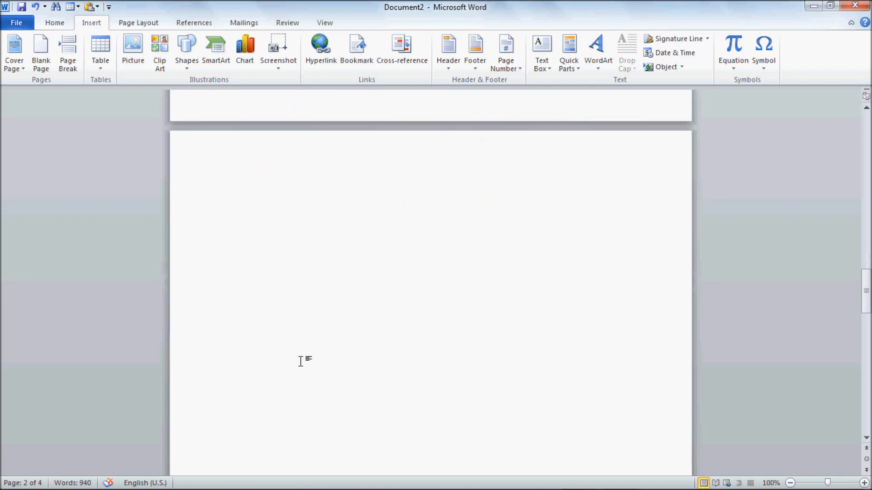
pyautogui.scroll(-9, 302, 362)
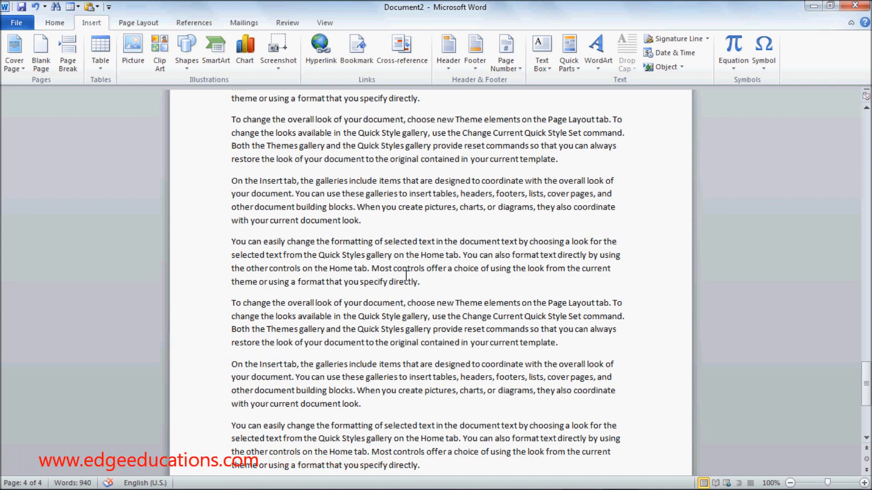
# Insert a page break on page 4 after the middle paragraph ending "theme or using a format that you specify directly."
pyautogui.click(430, 281)
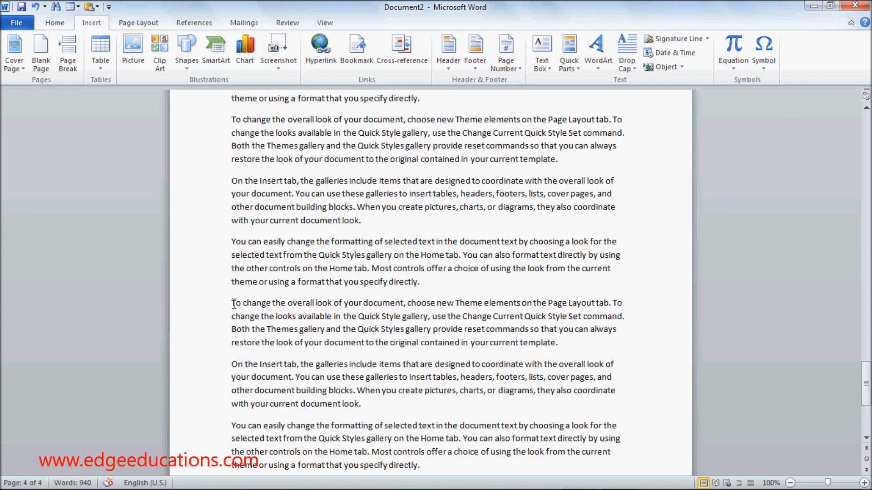
pyautogui.scroll(-3, 233, 303)
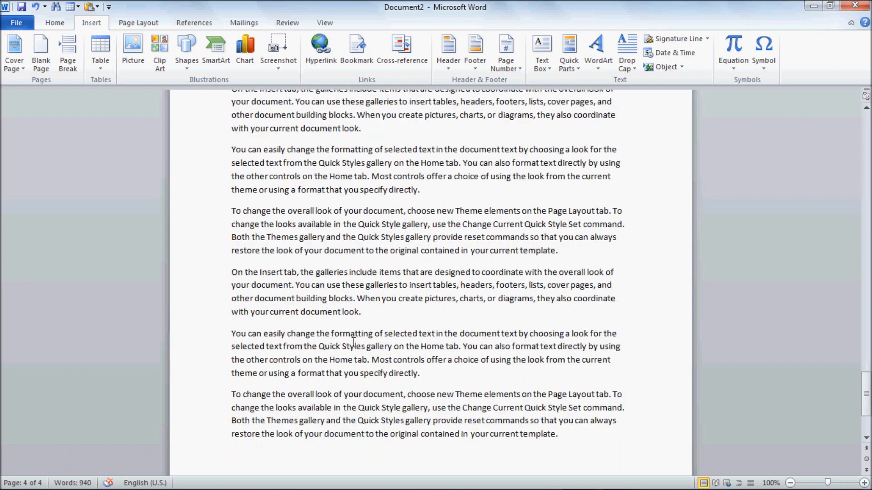
pyautogui.scroll(-3, 353, 342)
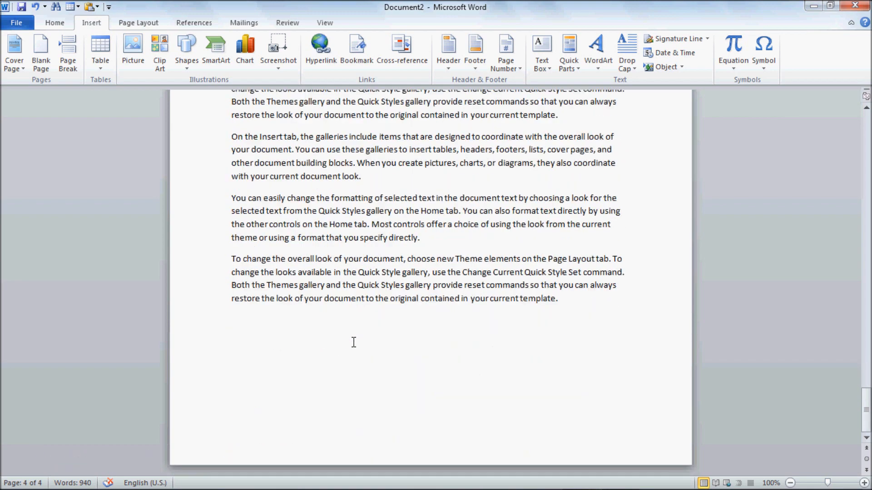
pyautogui.scroll(5, 349, 342)
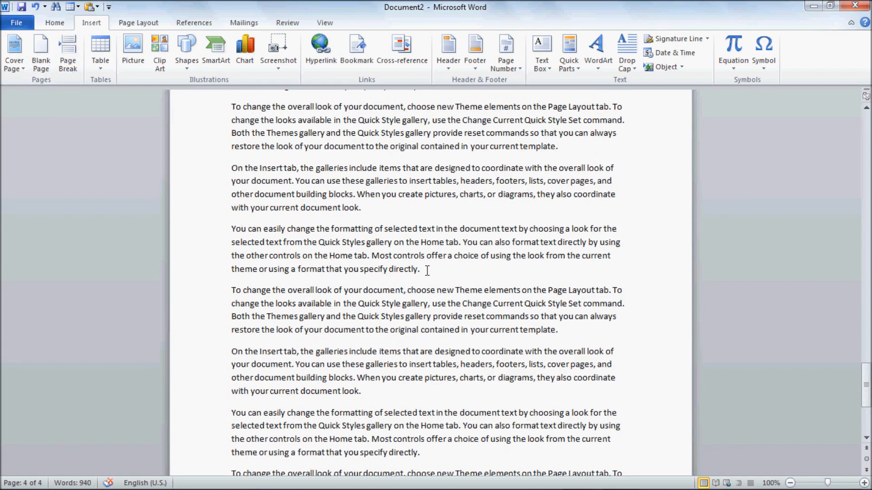
pyautogui.click(78, 59)
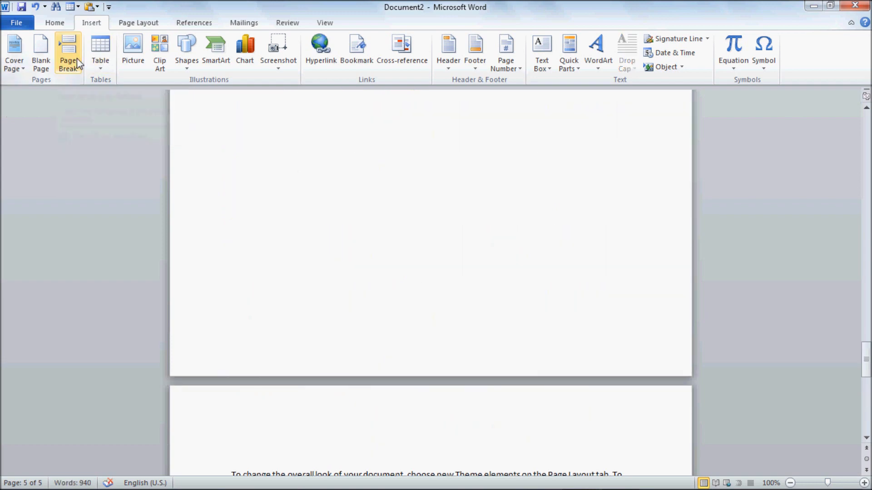
pyautogui.scroll(-5, 233, 329)
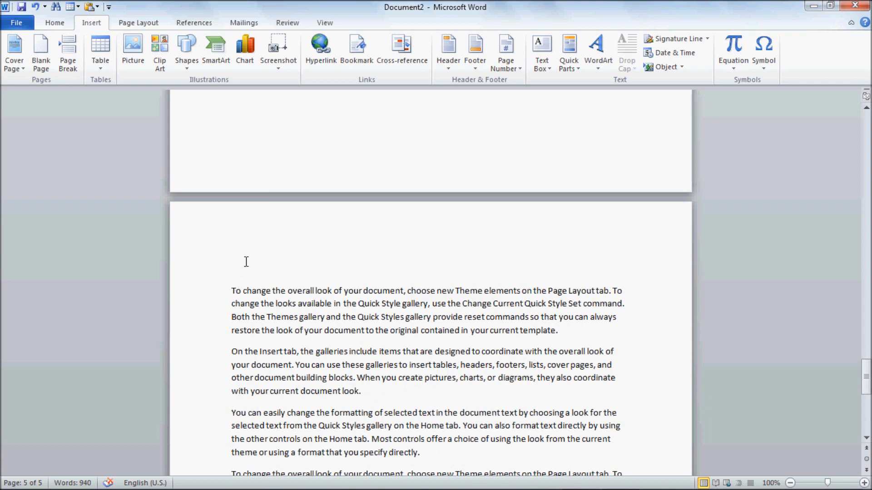
pyautogui.scroll(-2, 248, 268)
pyautogui.scroll(-1, 248, 267)
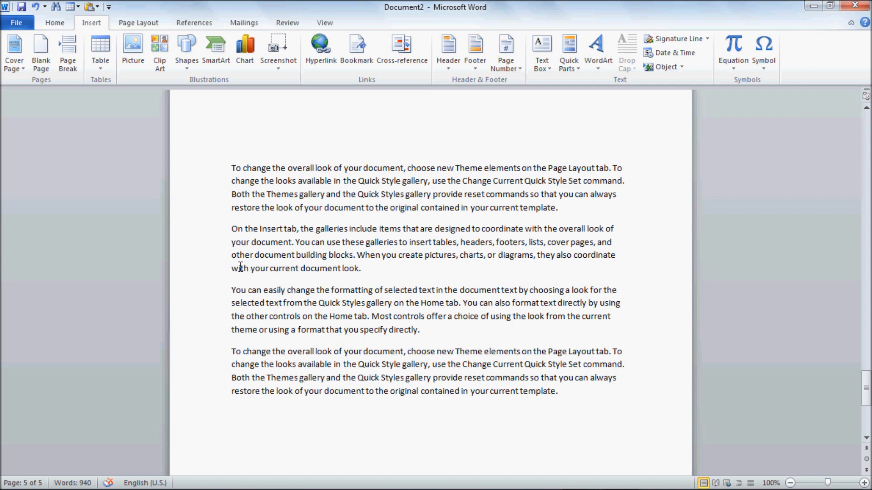
# Insert a page break on page 5 after "with your current document look." and review the split text on both pages
pyautogui.click(390, 272)
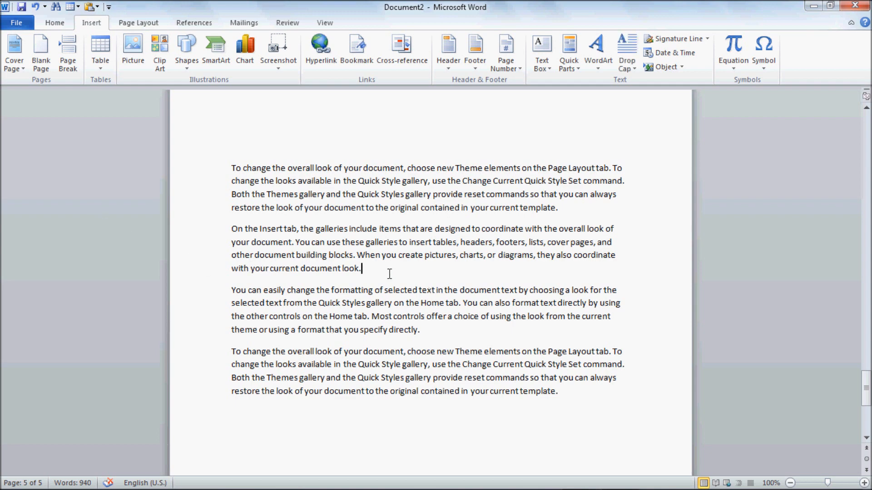
pyautogui.click(68, 47)
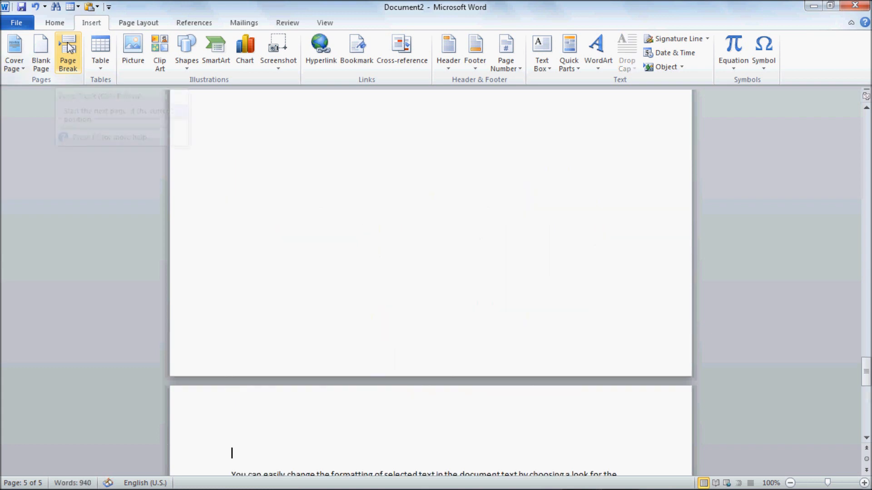
pyautogui.scroll(-3, 203, 289)
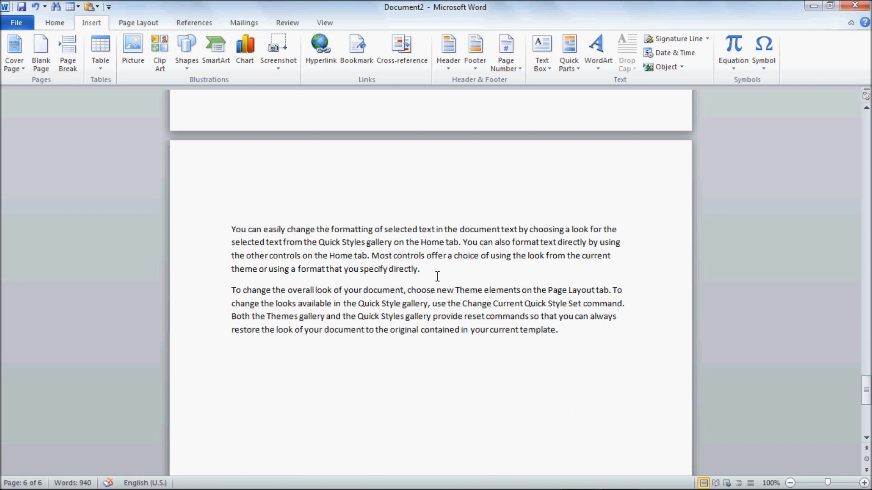
pyautogui.scroll(8, 429, 286)
pyautogui.scroll(10, 430, 288)
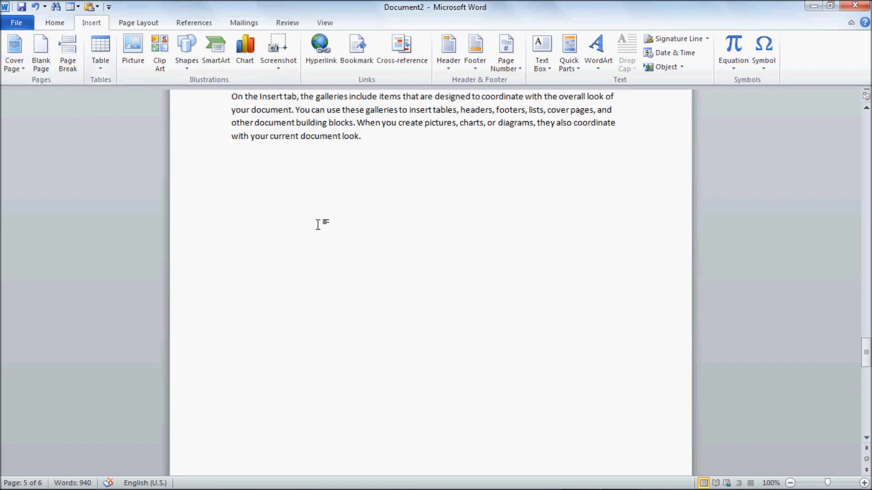
pyautogui.scroll(-3, 357, 239)
pyautogui.scroll(-10, 357, 239)
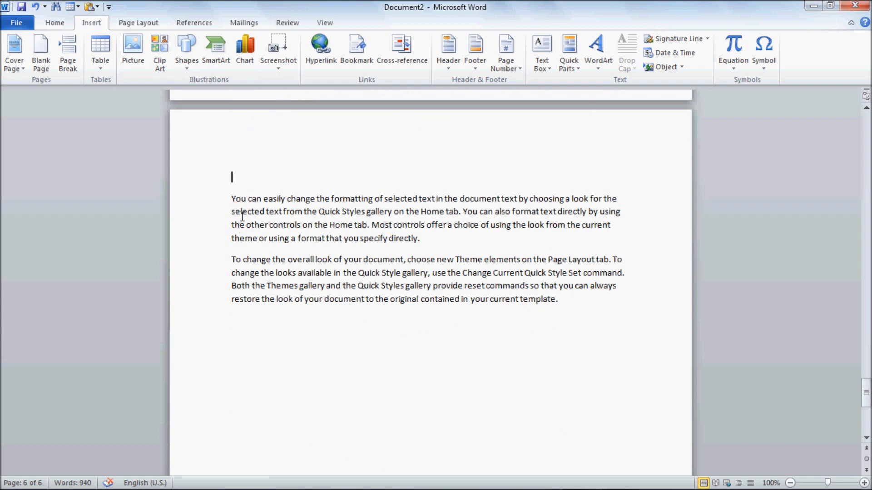
# Add two new lines after the document's last paragraph and insert a table with five columns and five rows there
pyautogui.scroll(-3, 329, 278)
pyautogui.click(585, 184)
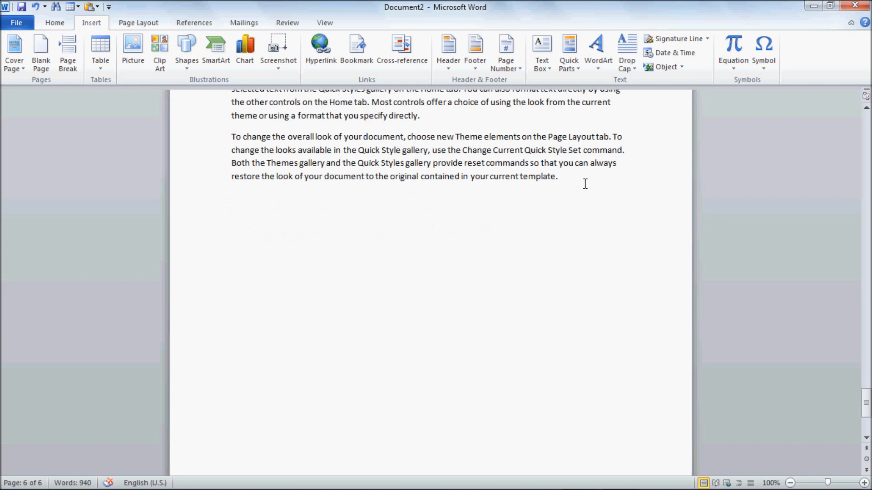
pyautogui.press('Return')
pyautogui.press('Return')
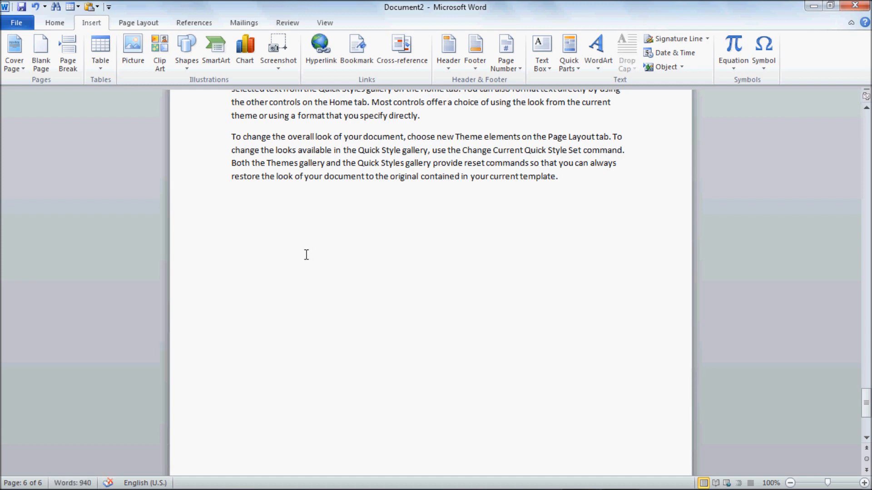
pyautogui.click(101, 67)
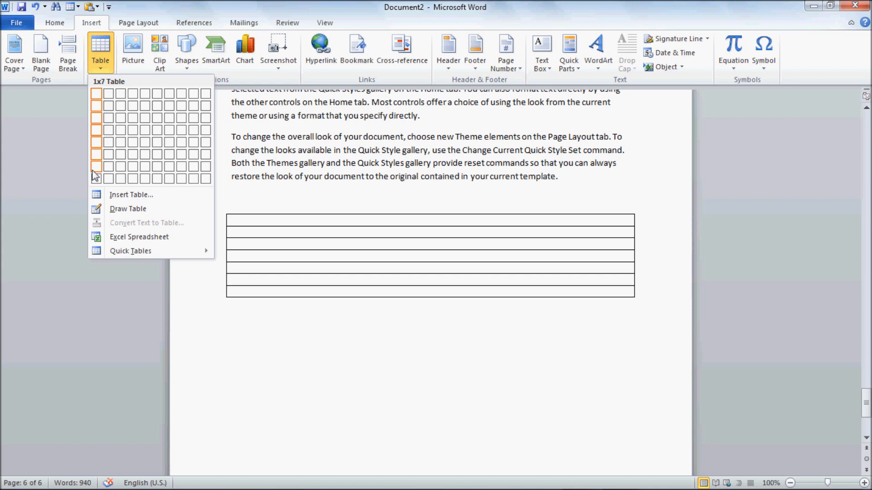
pyautogui.click(147, 147)
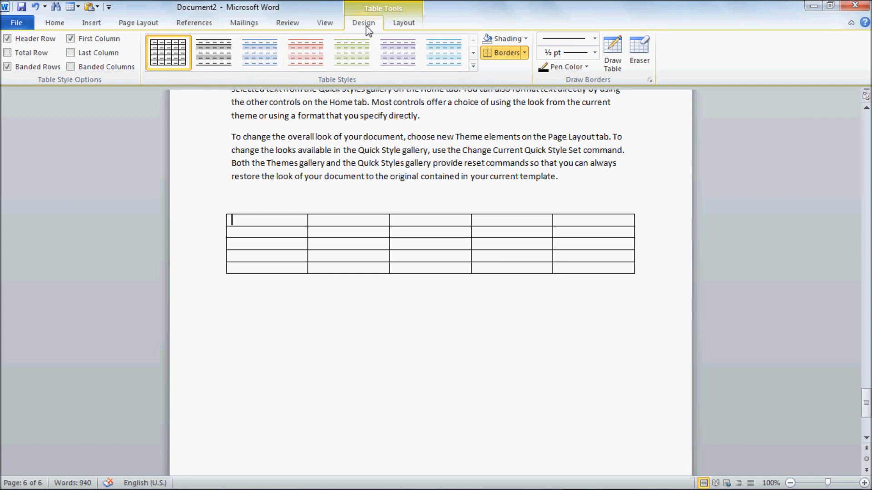
# Review the design and layout commands available for the new table, and return to the insert commands
pyautogui.click(394, 25)
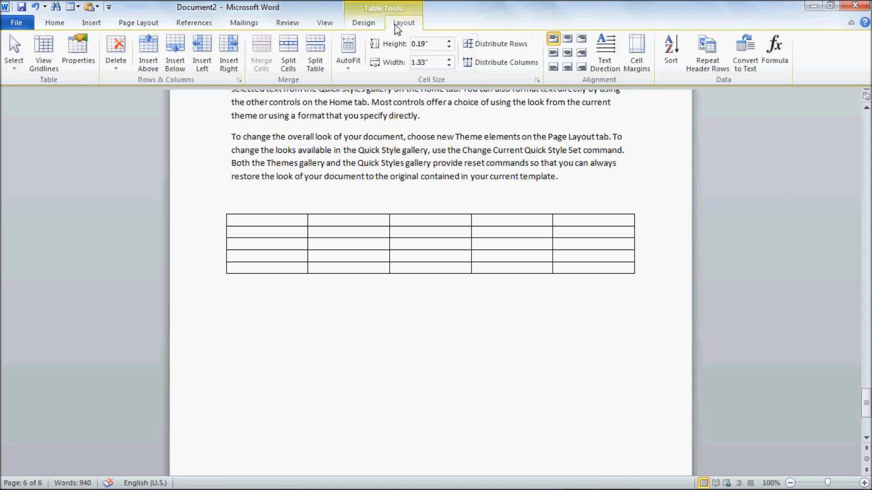
pyautogui.click(363, 23)
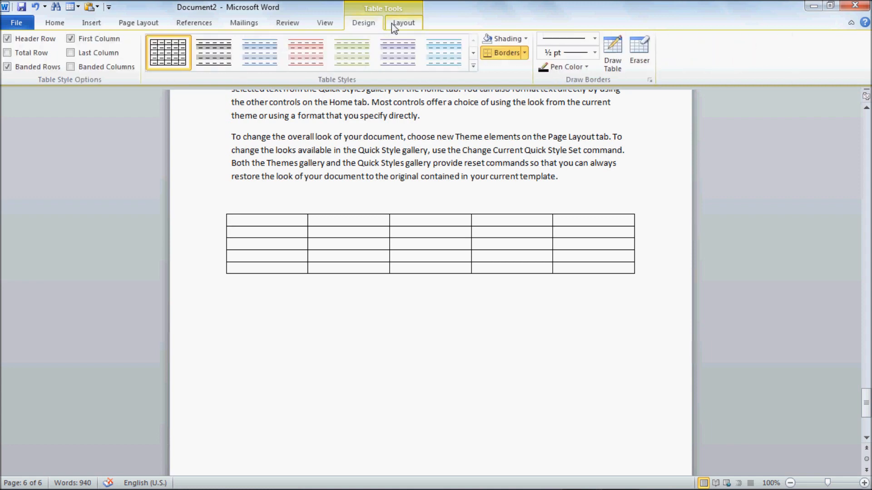
pyautogui.click(394, 25)
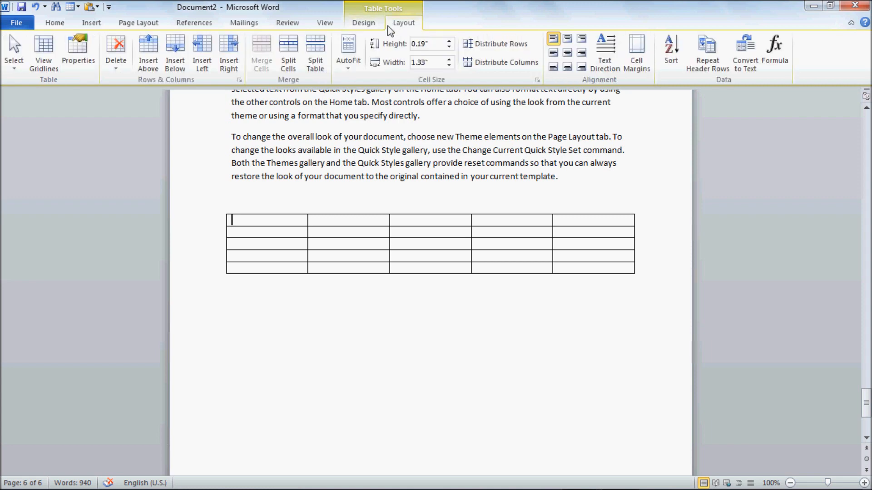
pyautogui.click(350, 25)
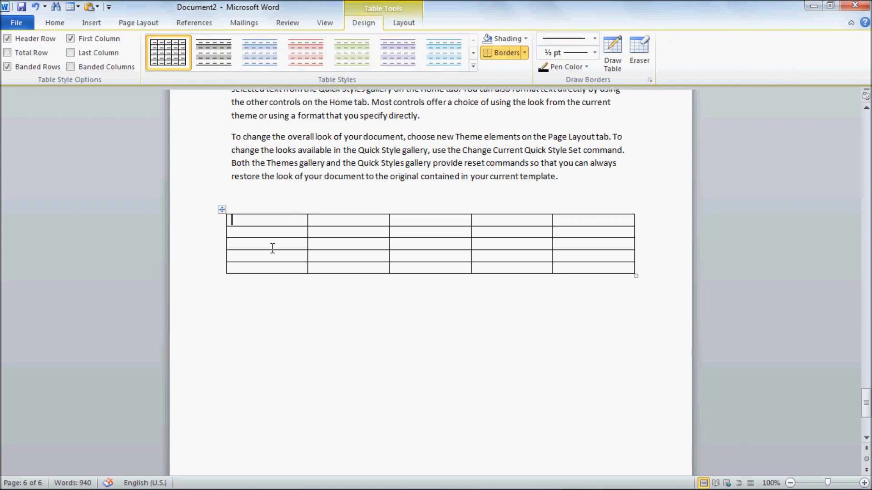
pyautogui.click(91, 23)
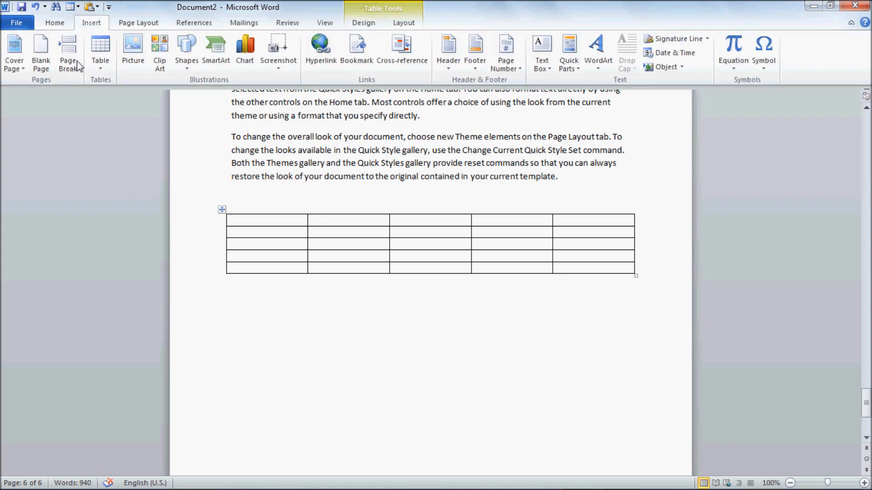
pyautogui.click(108, 71)
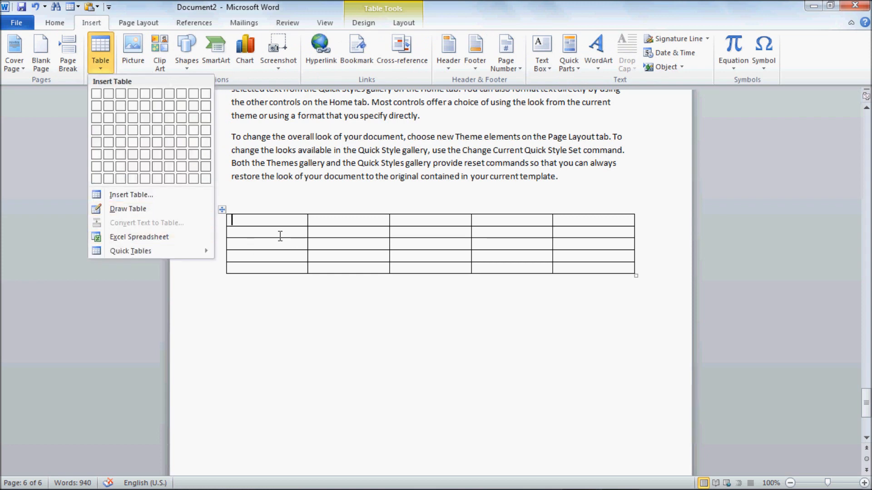
pyautogui.click(336, 233)
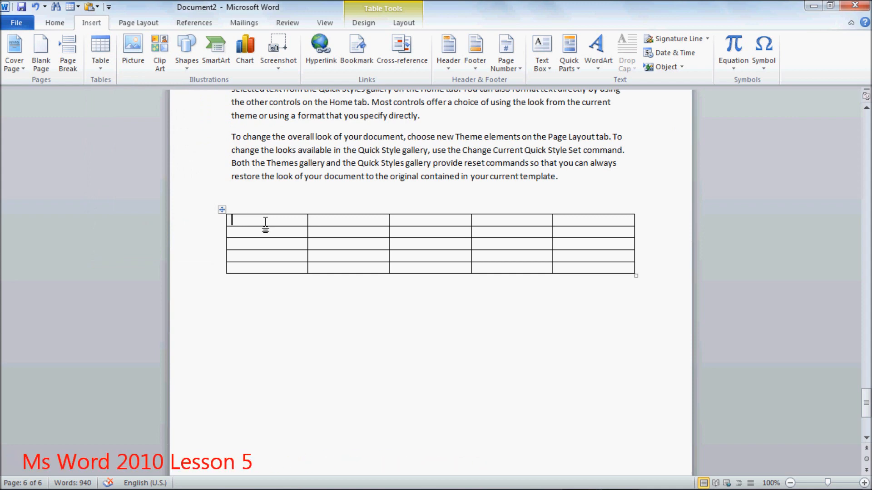
# Fill the empty table's first row with the headings Name, Hindi, English, Maths and Science
pyautogui.write('Name')
pyautogui.press('Tab')
pyautogui.write('H')
pyautogui.write('ind')
pyautogui.press('BackSpace')
pyautogui.press('BackSpace')
pyautogui.press('BackSpace')
pyautogui.write('indi')
pyautogui.press('Tab')
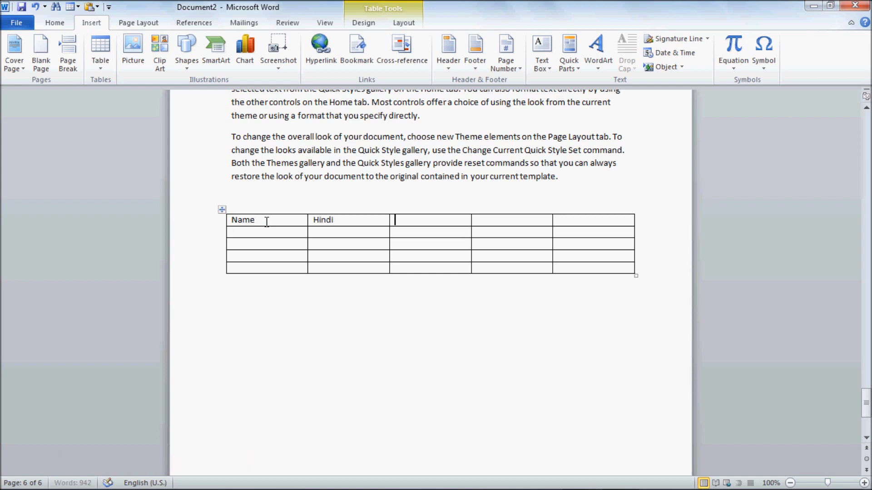
pyautogui.write('English')
pyautogui.press('Tab')
pyautogui.write('Maths')
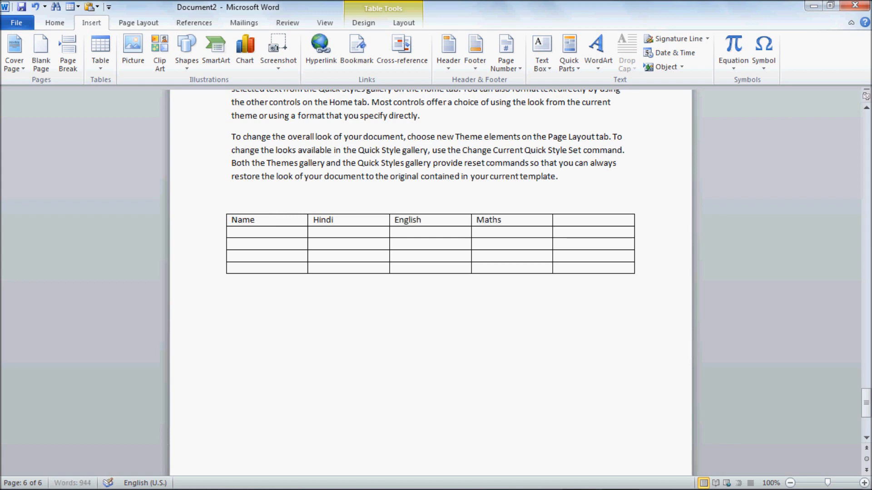
pyautogui.press('Tab')
pyautogui.write('Sc')
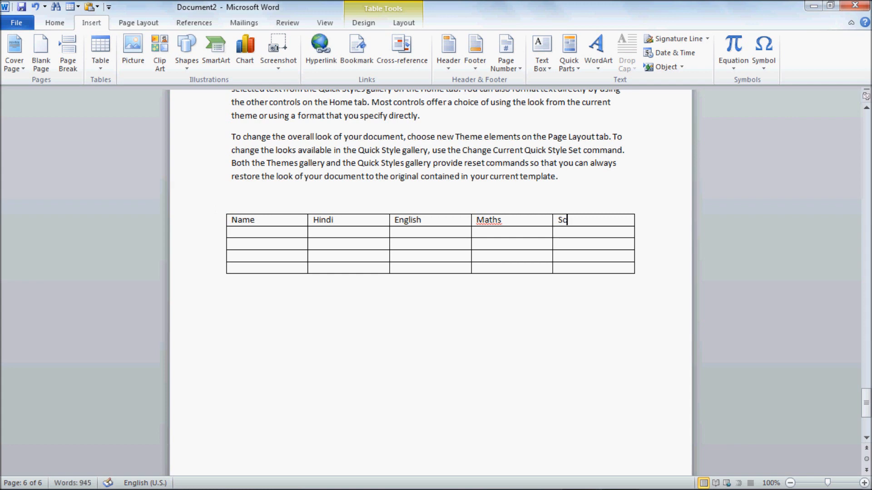
pyautogui.write('ience')
# Fill the table's second row with the first student's name and the marks 67, 88, 67 and 97
pyautogui.click(255, 234)
pyautogui.write('Shiv')
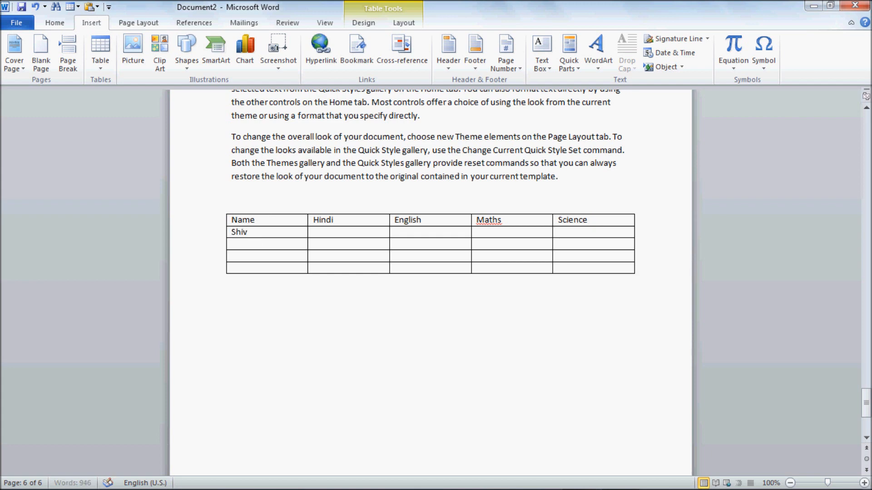
pyautogui.write('ani')
pyautogui.press('Tab')
pyautogui.write('67')
pyautogui.press('Tab')
pyautogui.write('88')
pyautogui.press('Tab')
pyautogui.write('67')
pyautogui.press('Tab')
pyautogui.write('97')
# Fill the third row with the second student's name and marks 76, 66, 76 and 47, and enter the third student's name below
pyautogui.press('Down')
pyautogui.press('Left')
pyautogui.press('Left')
pyautogui.press('Left')
pyautogui.press('Left')
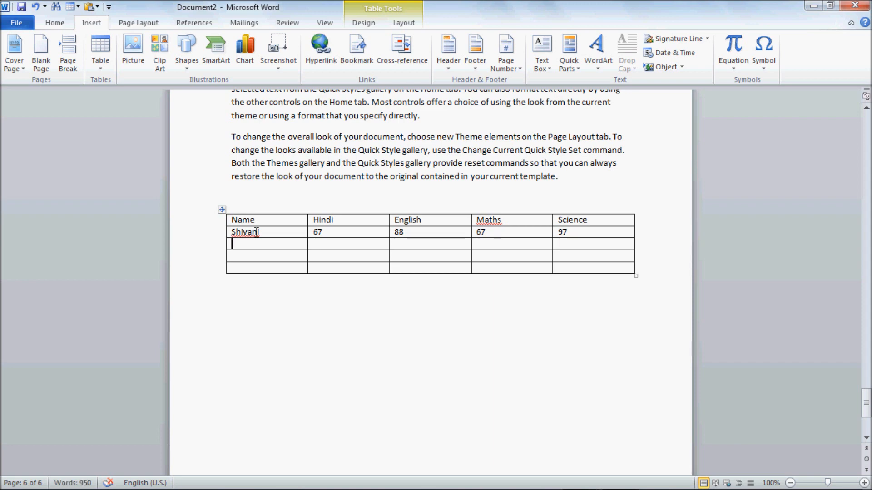
pyautogui.write('Himanshu')
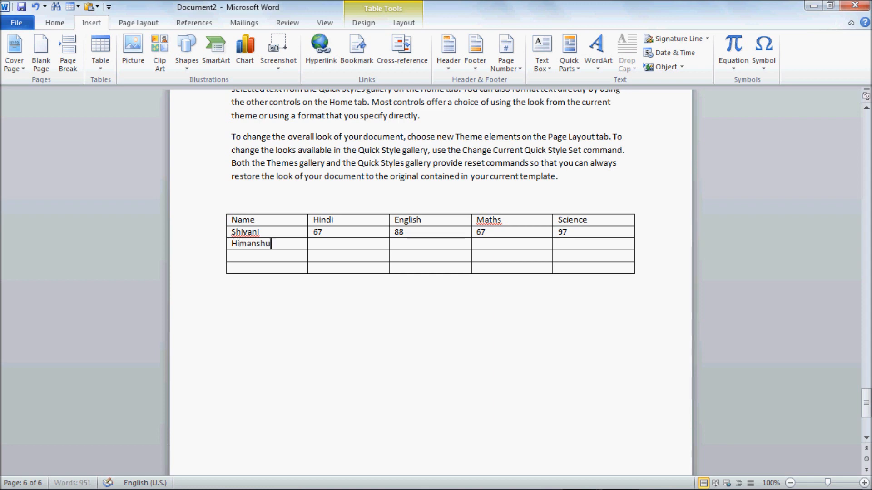
pyautogui.press('Tab')
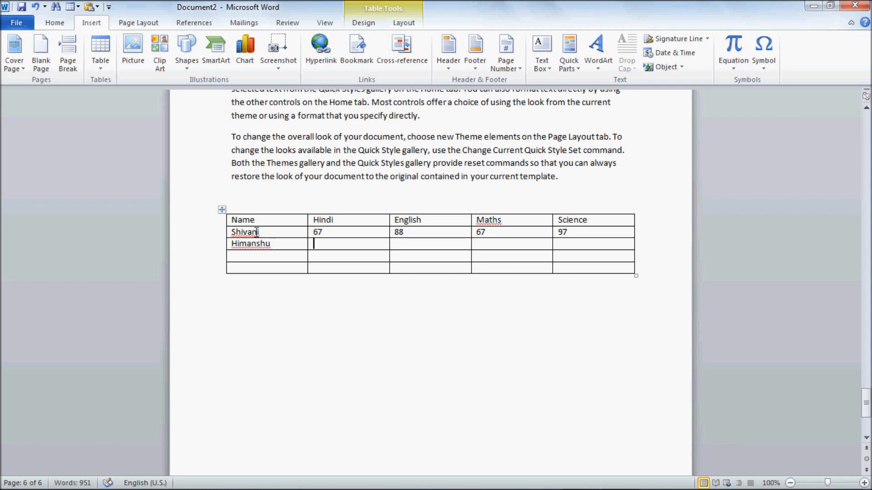
pyautogui.write('76')
pyautogui.press('Tab')
pyautogui.write('66')
pyautogui.press('Tab')
pyautogui.write('76')
pyautogui.press('Tab')
pyautogui.write('47Rita')
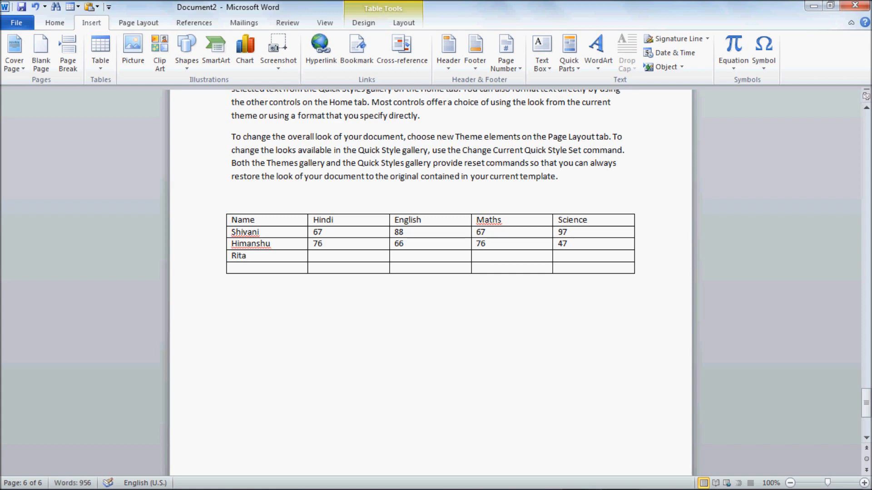
# Enter the third student's marks: Hindi 78, English 99, Maths 88 and Science 99
pyautogui.press('Tab')
pyautogui.write('78')
pyautogui.press('Tab')
pyautogui.write('99')
pyautogui.press('Tab')
pyautogui.write('88')
pyautogui.press('Tab')
pyautogui.write('99')
# Fill the fifth row with the fourth student's name and the marks 77, 88, 99 and 67
pyautogui.press('Tab')
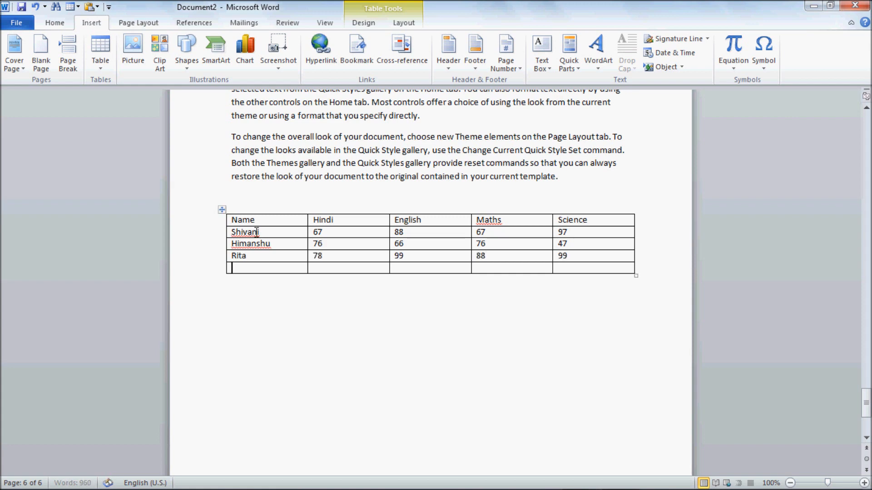
pyautogui.write('T')
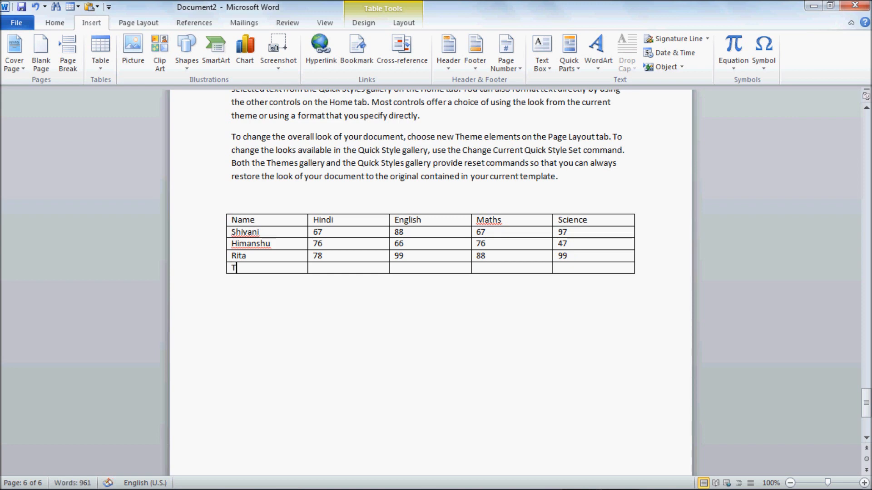
pyautogui.write('iya')
pyautogui.press('Tab')
pyautogui.write('77')
pyautogui.press('Tab')
pyautogui.write('88')
pyautogui.press('Tab')
pyautogui.write('99')
pyautogui.press('Tab')
pyautogui.write('67')
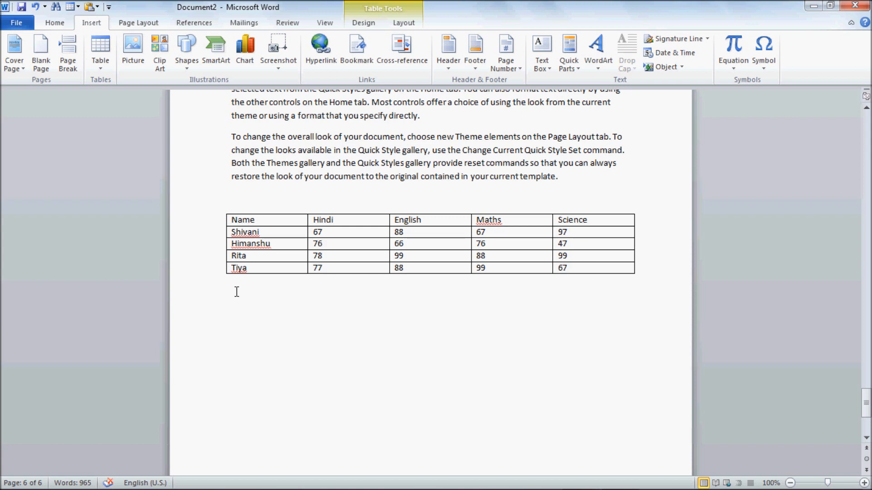
# Add a new row at the table's end with a fifth student's name and the marks 88, 67, 45 and 87
pyautogui.press('Tab')
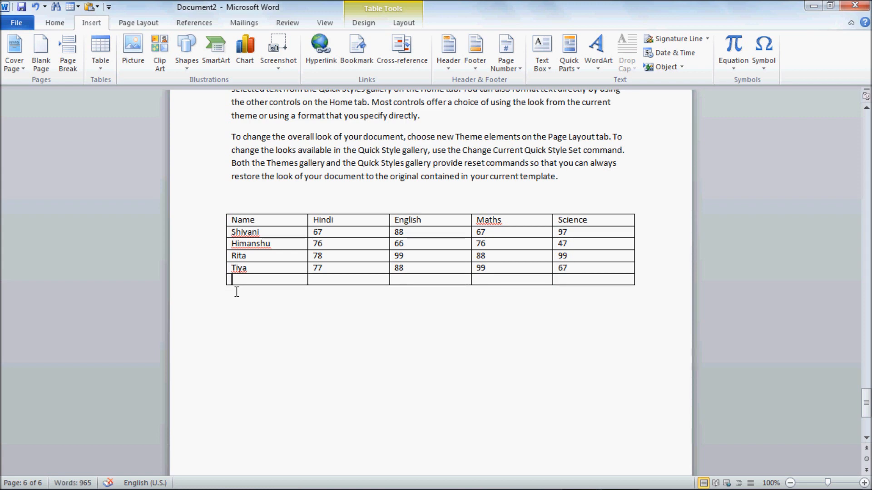
pyautogui.write('yash')
pyautogui.press('Tab')
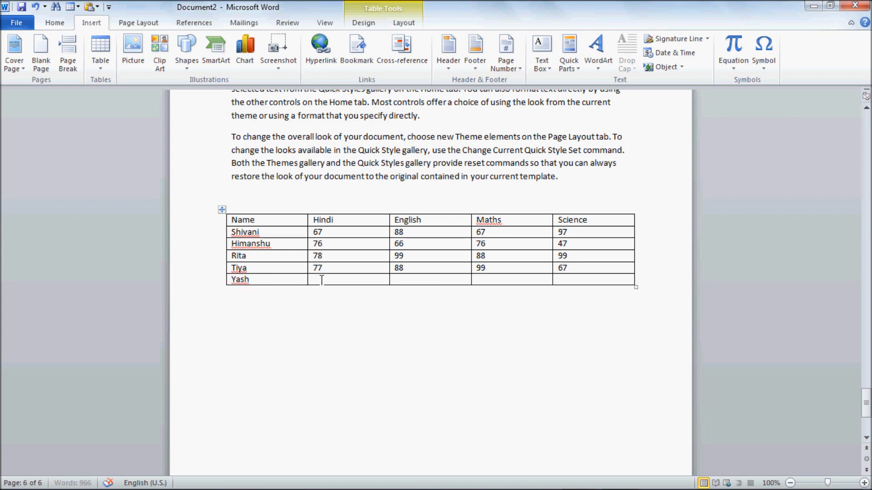
pyautogui.write('88')
pyautogui.press('Tab')
pyautogui.write('67')
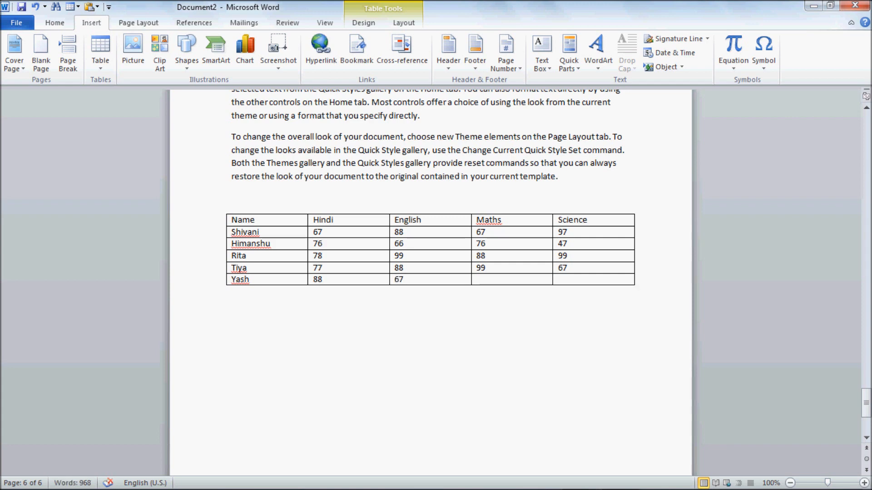
pyautogui.press('Tab')
pyautogui.write('45')
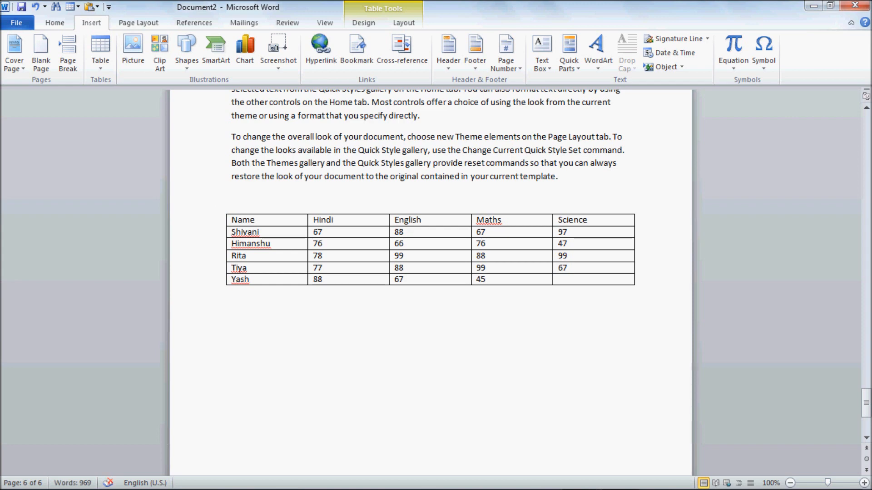
pyautogui.press('Tab')
pyautogui.write('87')
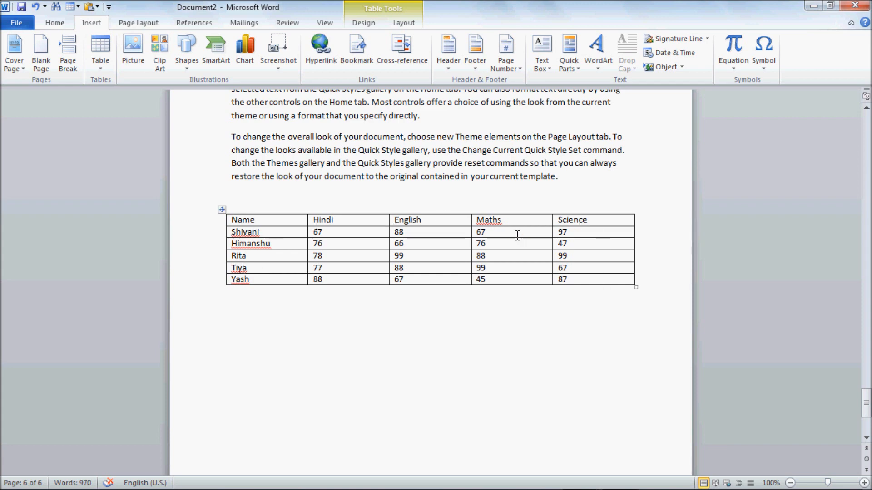
pyautogui.click(102, 68)
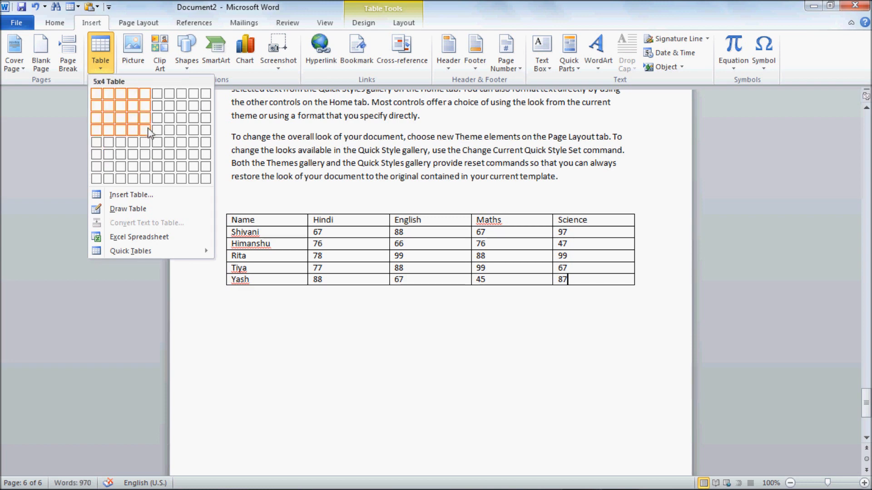
pyautogui.click(252, 221)
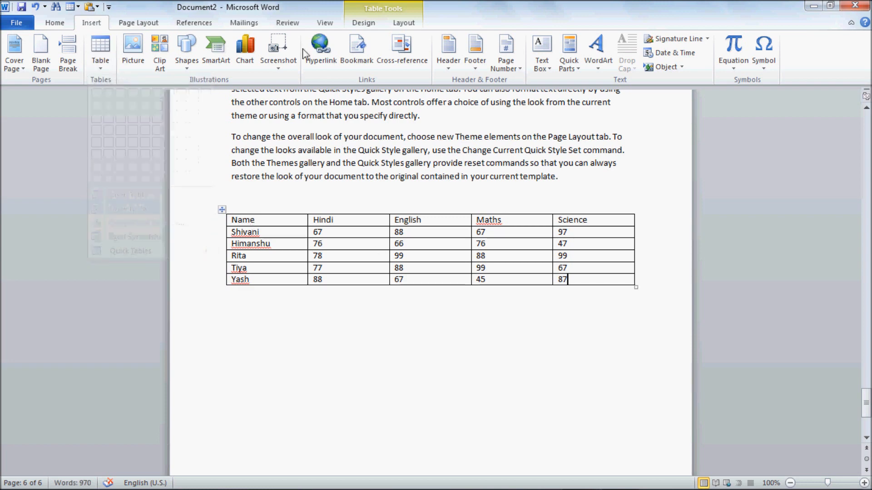
# Apply the dark red built-in table style with a black header row to the whole marks table
pyautogui.click(364, 22)
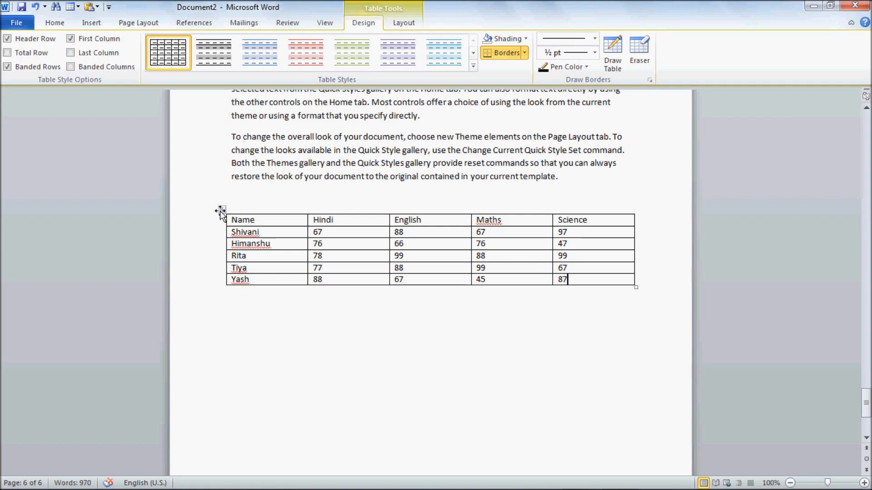
pyautogui.click(221, 210)
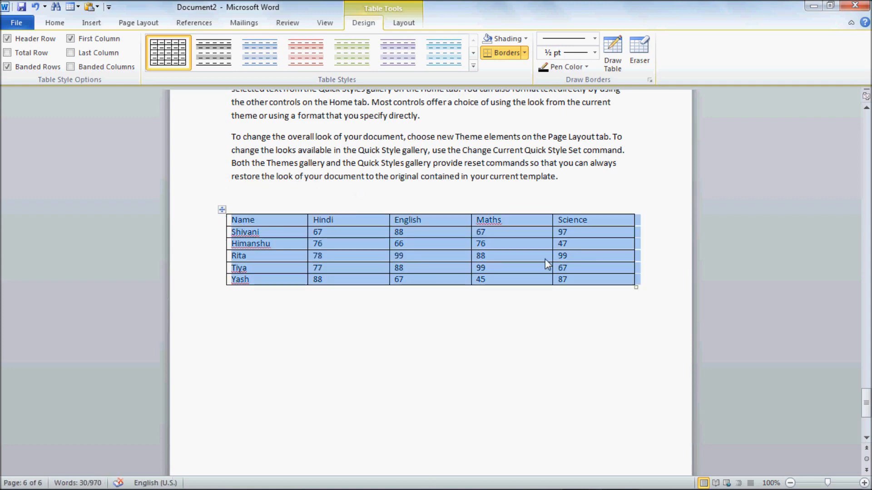
pyautogui.click(502, 257)
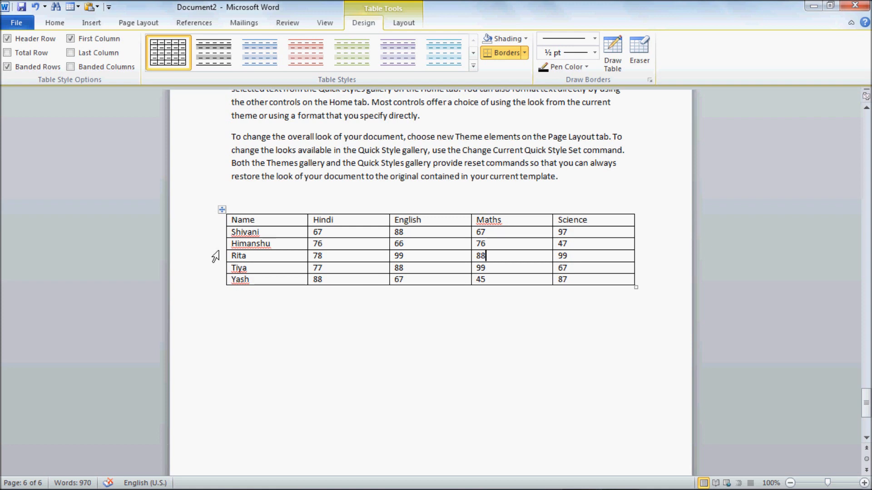
pyautogui.click(221, 210)
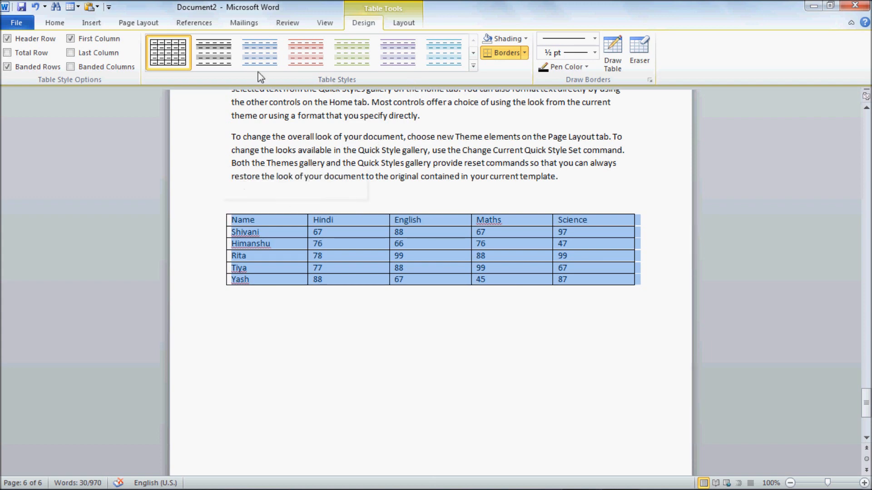
pyautogui.click(474, 68)
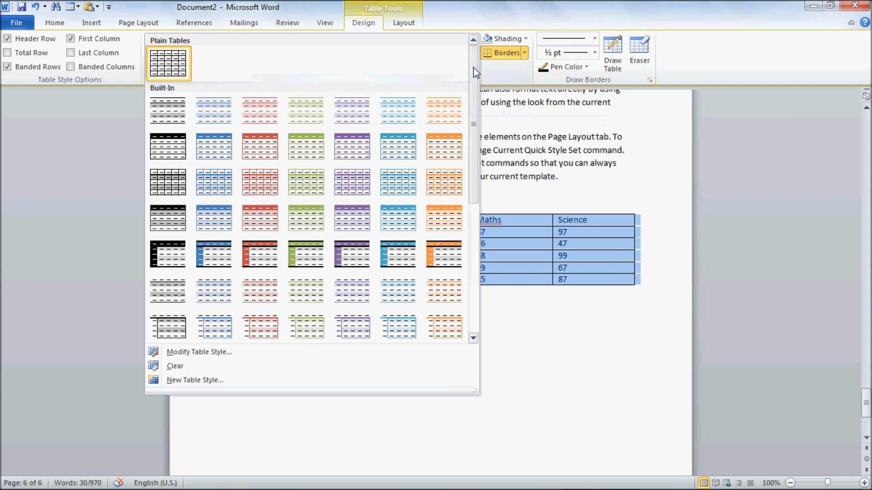
pyautogui.moveTo(475, 71); pyautogui.dragTo(472, 183)
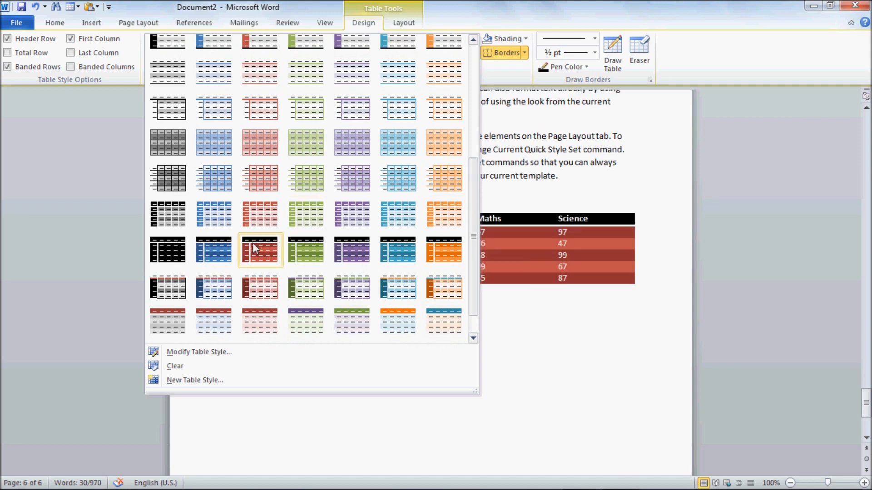
pyautogui.click(271, 247)
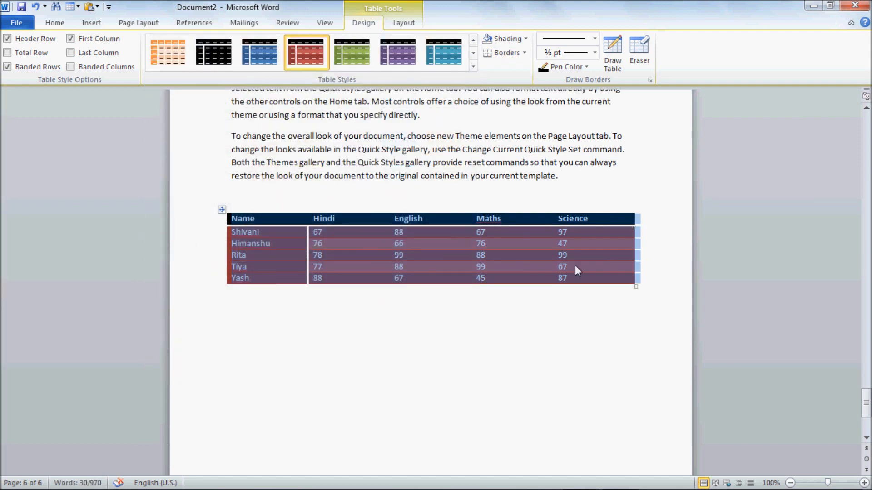
# Change the marks table to the light red banded built-in style with a dark red first column
pyautogui.click(473, 66)
pyautogui.moveTo(475, 149); pyautogui.dragTo(472, 209)
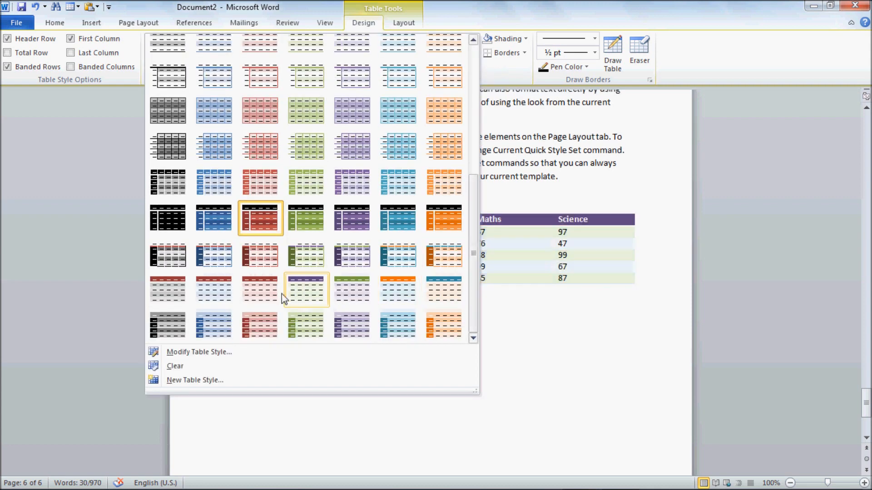
pyautogui.click(260, 255)
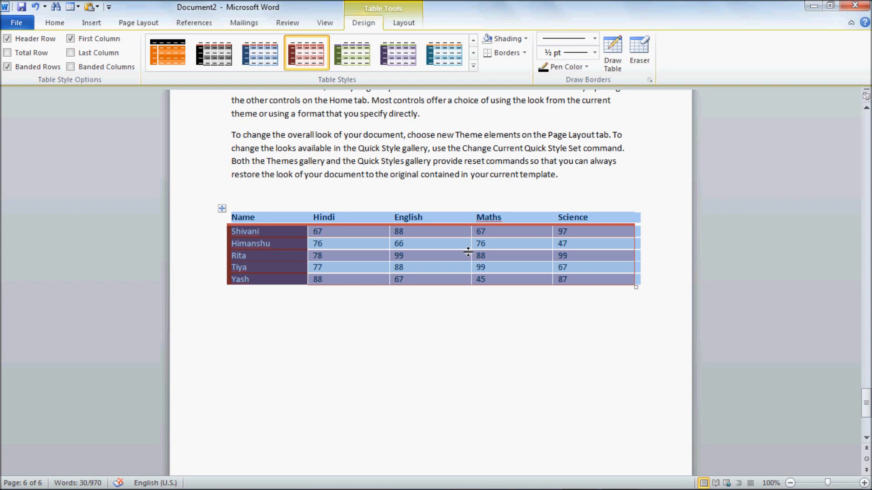
# Apply the aqua banded table style with a dark teal first column and orange header line, and deselect the table
pyautogui.click(450, 67)
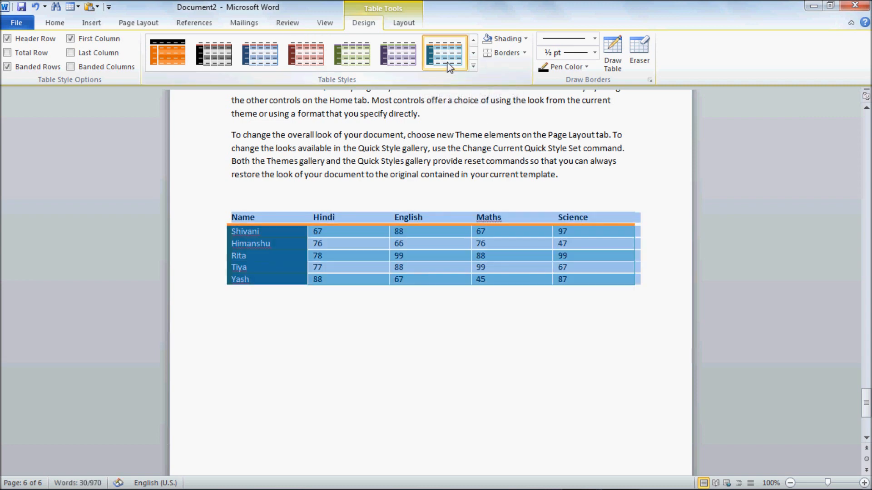
pyautogui.click(413, 279)
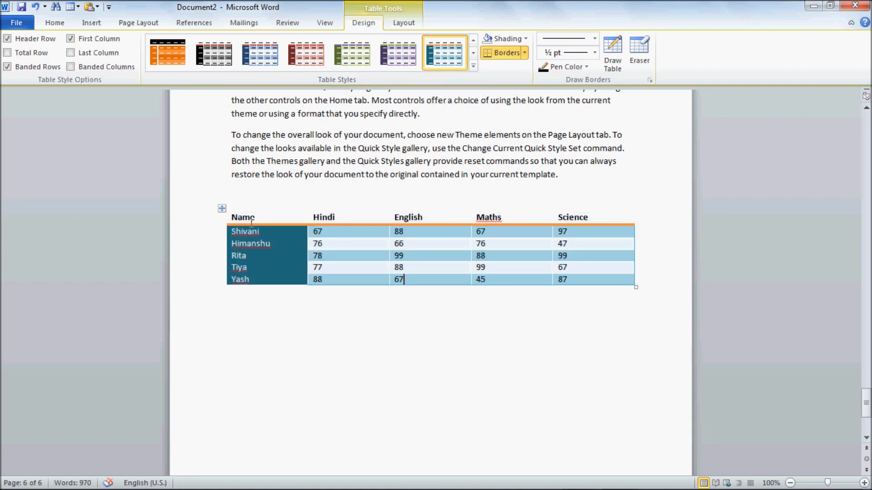
# Select all rows of the marks table and switch its Header Row style option off and back on
pyautogui.moveTo(233, 217); pyautogui.dragTo(593, 264)
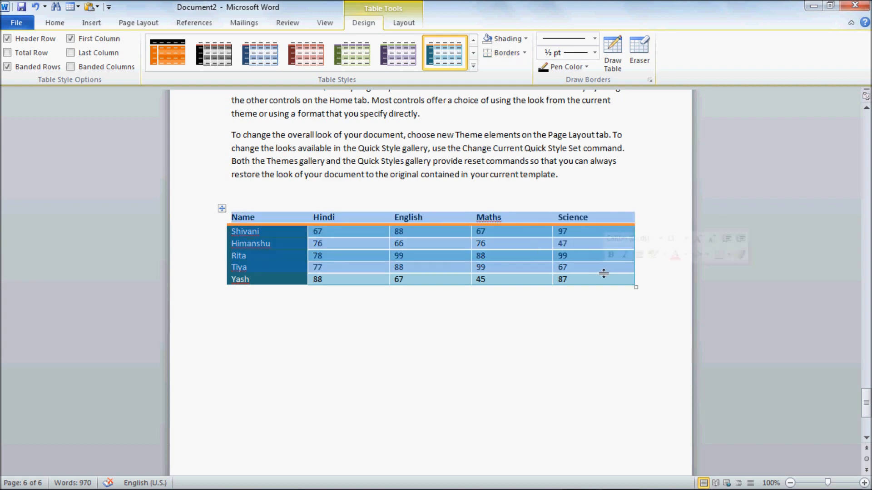
pyautogui.hotkey('shift', 'Down')
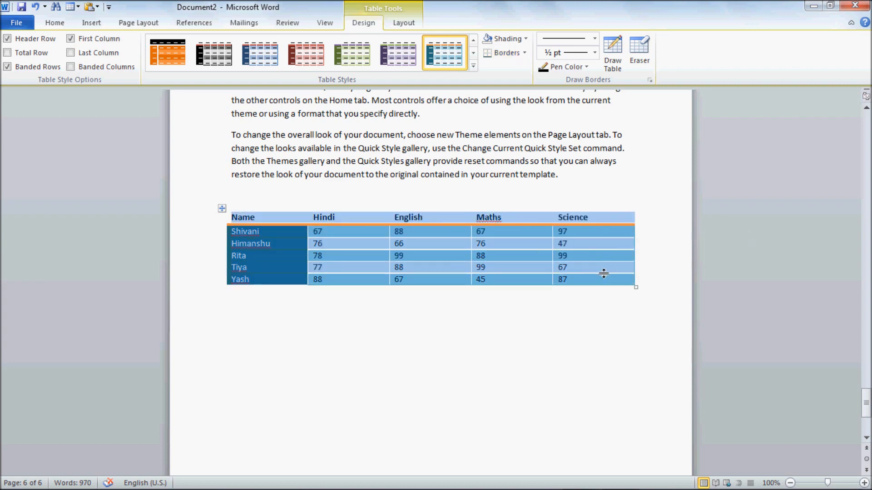
pyautogui.click(8, 39)
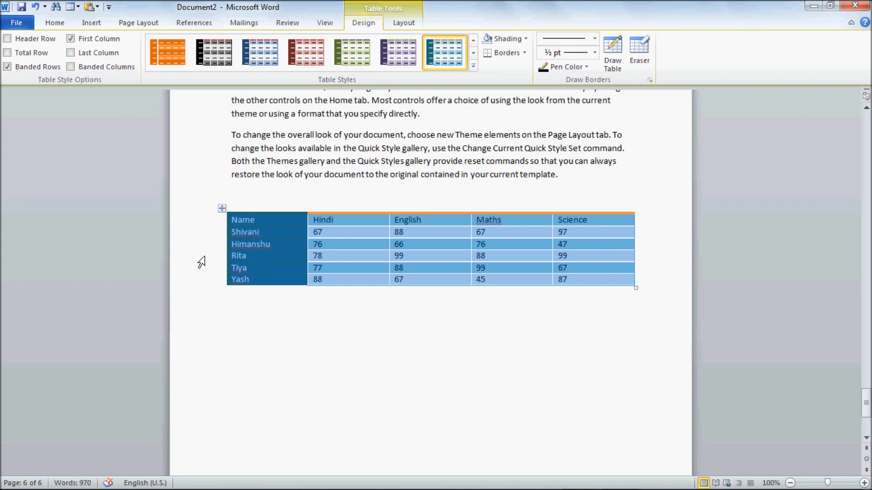
pyautogui.click(8, 40)
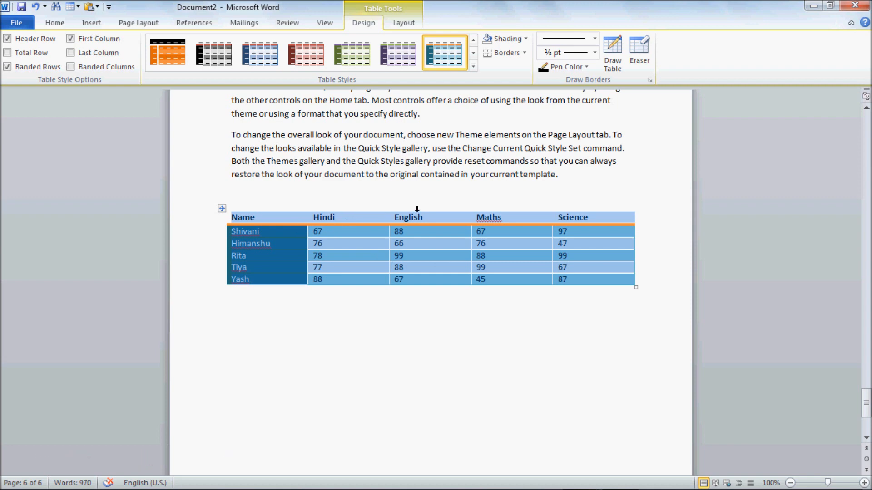
# Switch off the marks table's Header Row and Banded Rows style options and switch on its Total Row option
pyautogui.click(39, 40)
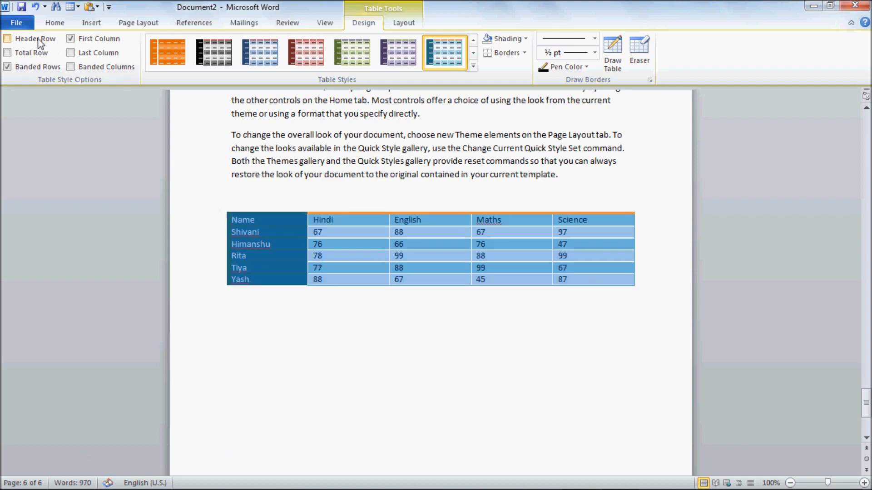
pyautogui.click(320, 219)
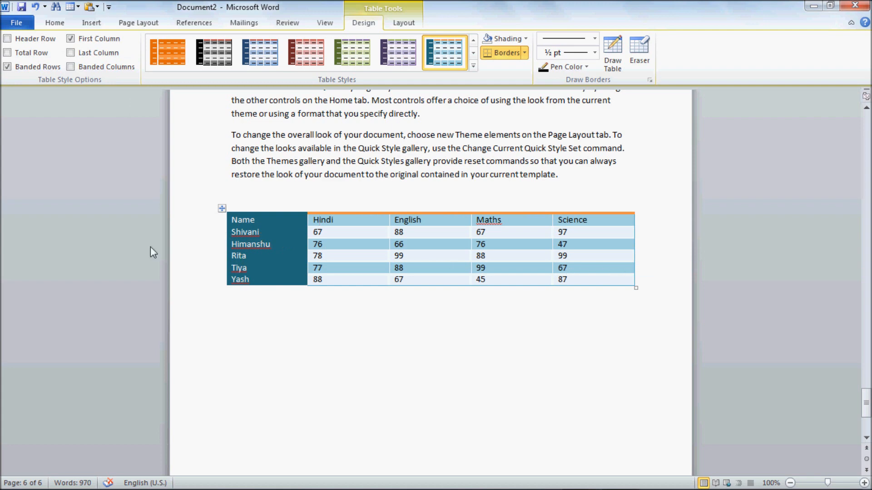
pyautogui.click(221, 208)
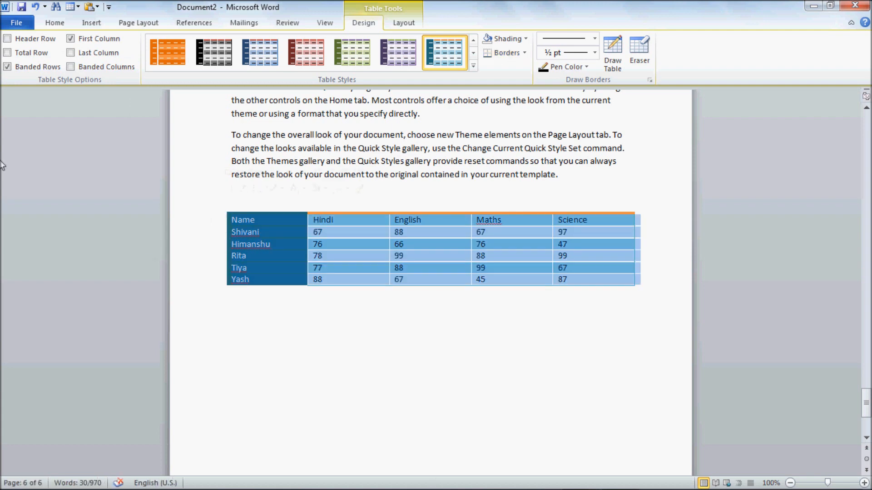
pyautogui.click(30, 57)
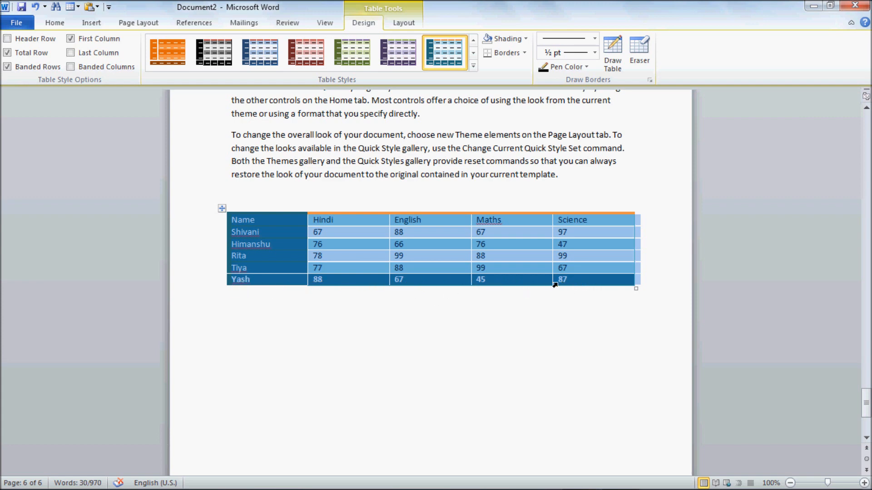
pyautogui.click(8, 67)
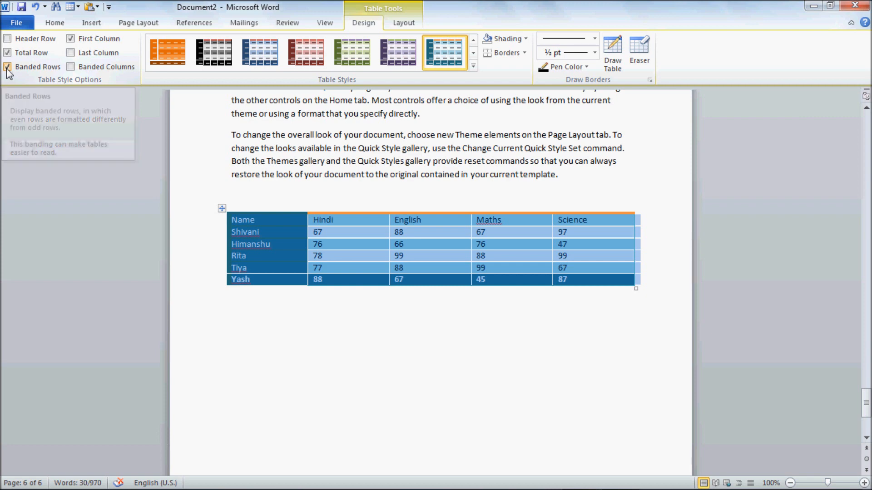
pyautogui.click(347, 253)
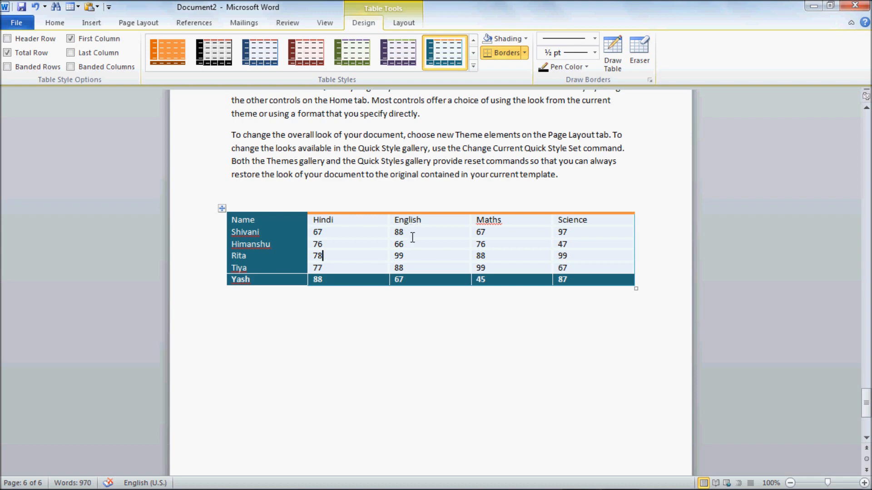
# Apply the solid red built-in style with a dark red first column to the whole marks table and enable Banded Rows
pyautogui.moveTo(303, 225); pyautogui.dragTo(550, 260)
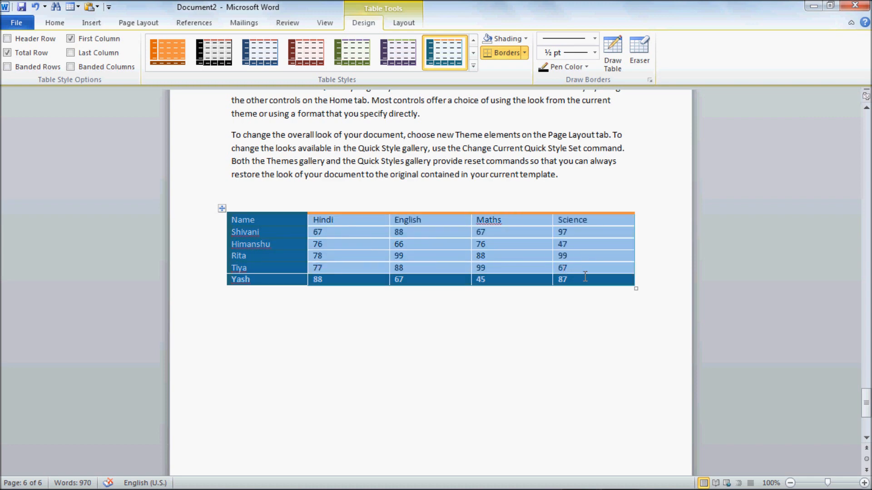
pyautogui.click(474, 66)
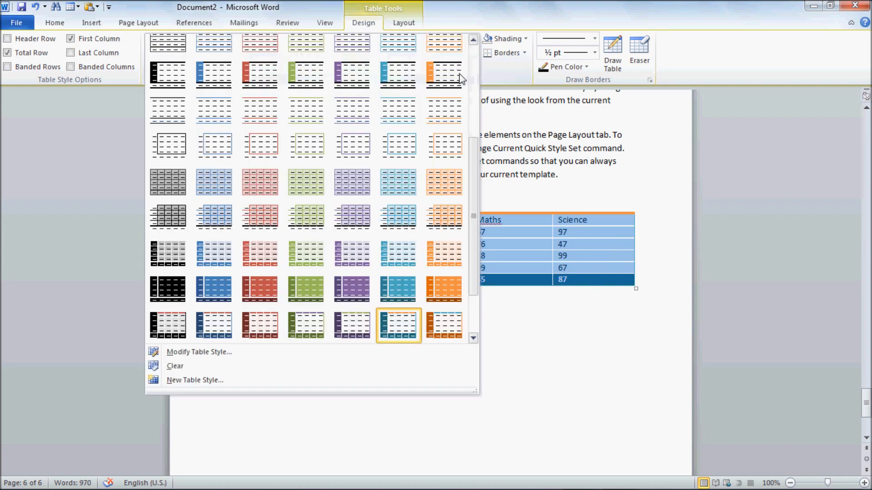
pyautogui.moveTo(475, 237); pyautogui.dragTo(482, 300)
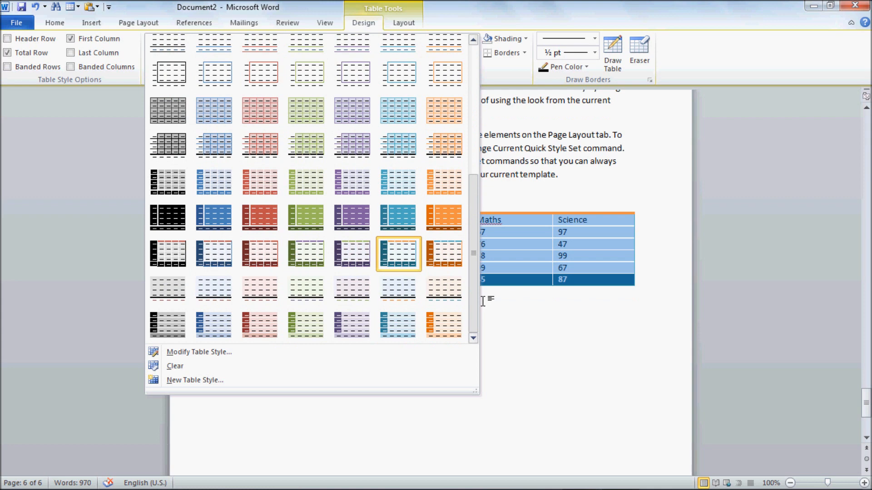
pyautogui.click(257, 207)
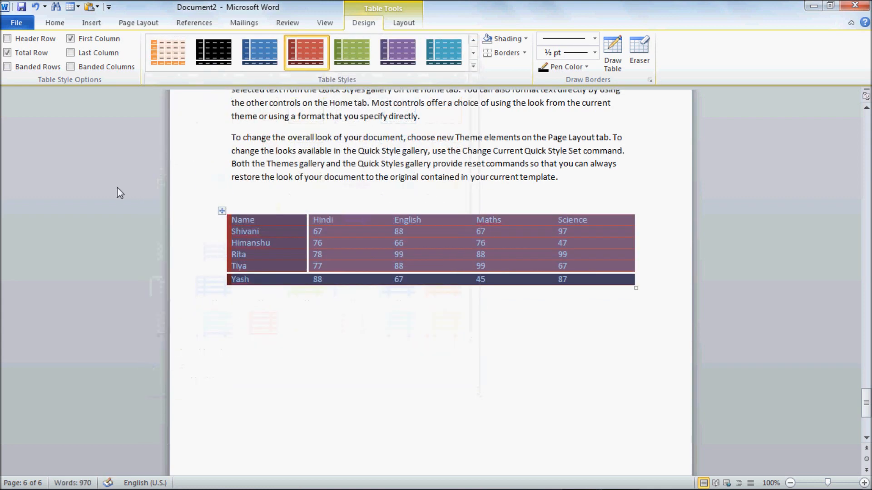
pyautogui.click(7, 67)
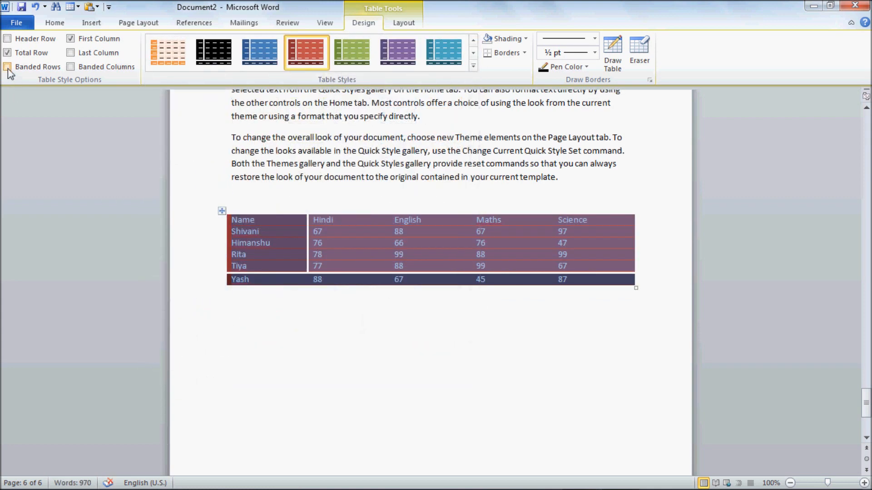
pyautogui.click(433, 263)
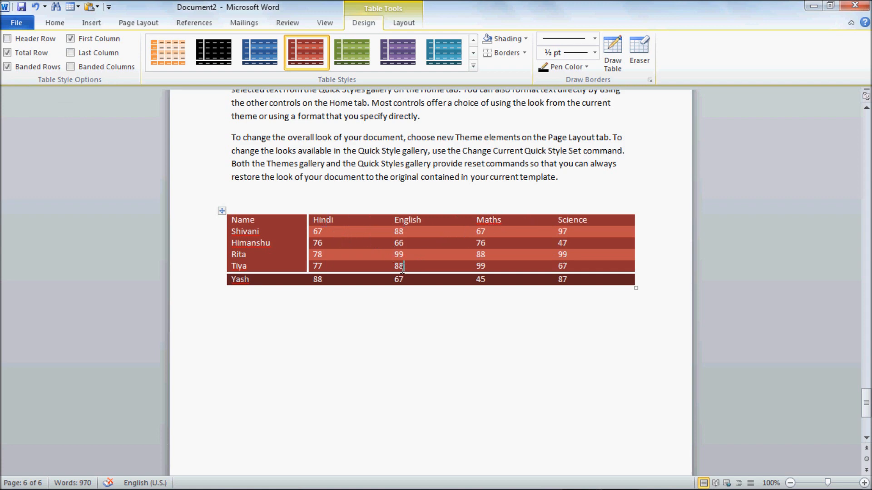
# Select the whole marks table and switch off its Total Row style option
pyautogui.click(222, 211)
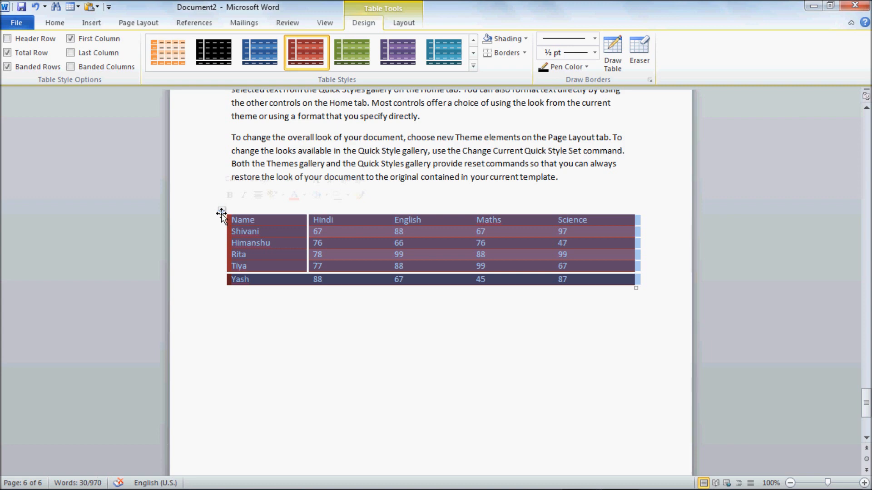
pyautogui.click(32, 54)
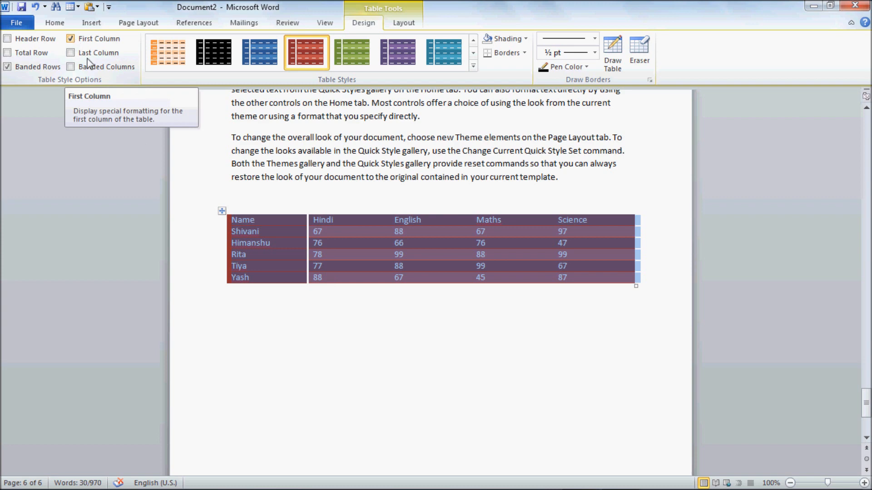
pyautogui.click(405, 267)
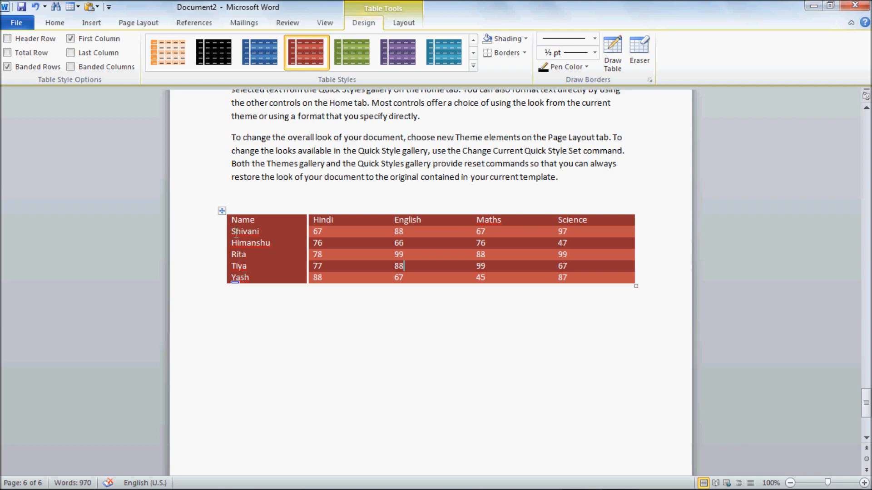
# Switch the marks table's First Column option off and back on, and its Last Column option on and back off
pyautogui.click(222, 211)
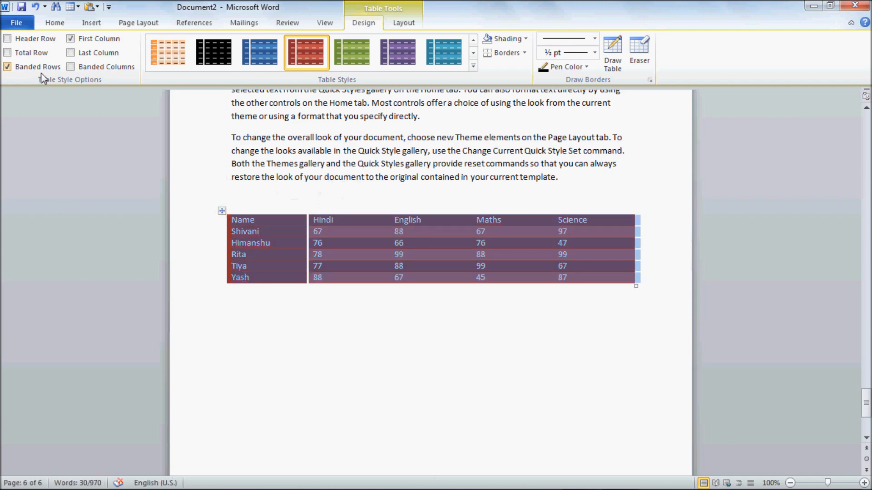
pyautogui.click(71, 39)
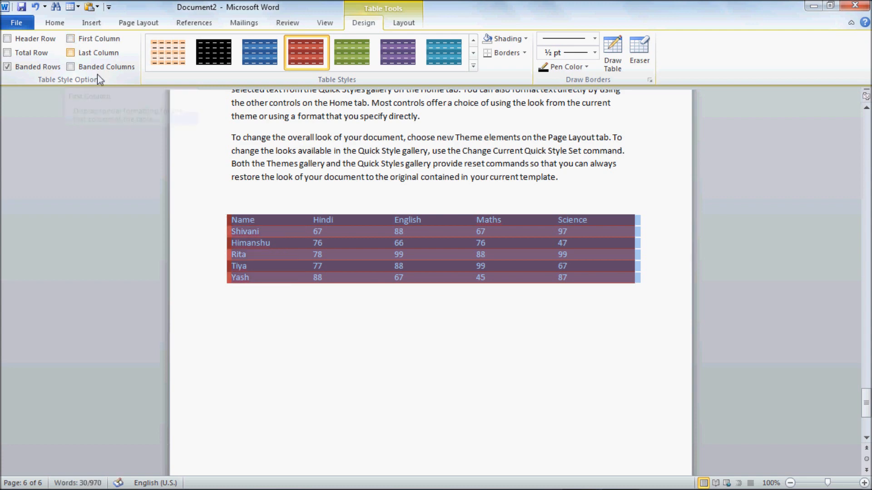
pyautogui.click(283, 244)
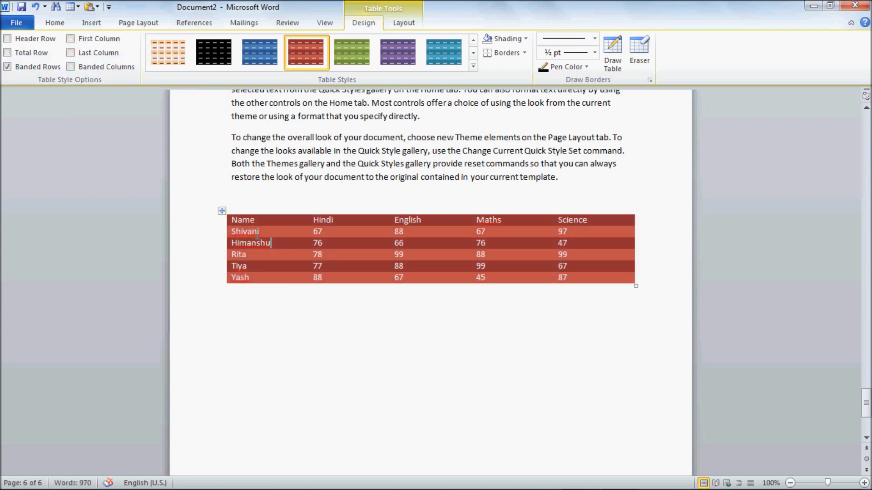
pyautogui.click(222, 211)
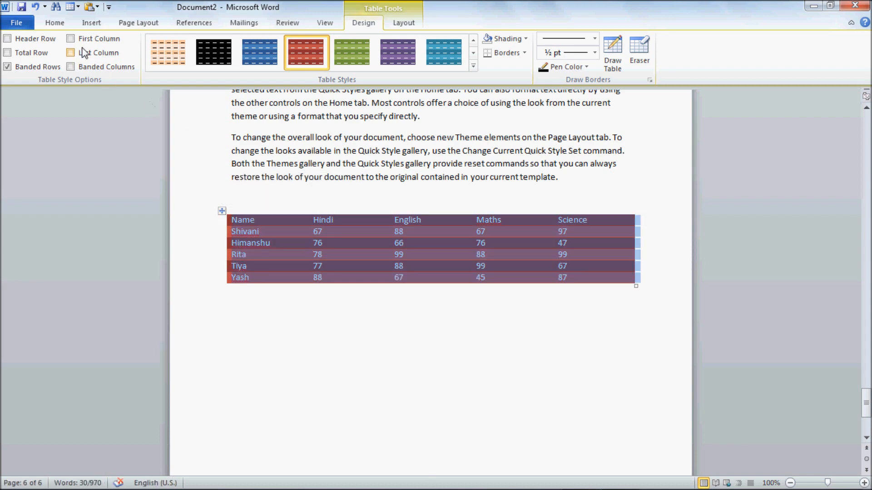
pyautogui.click(72, 41)
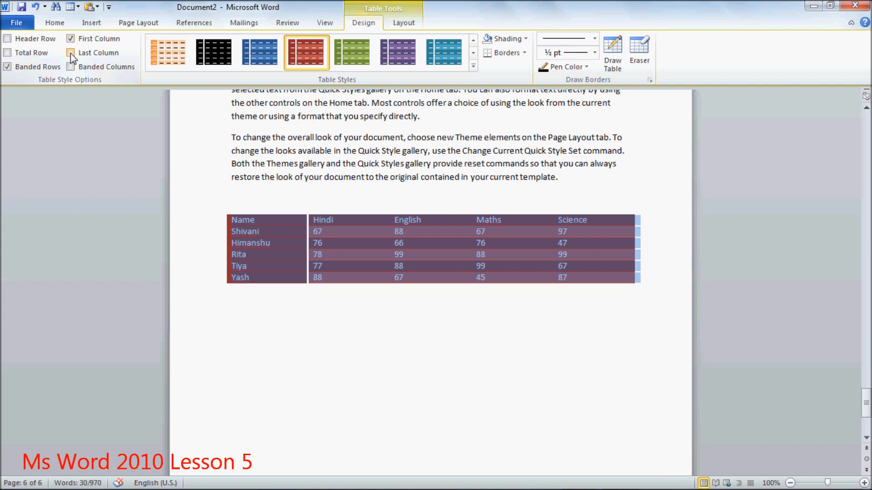
pyautogui.click(70, 53)
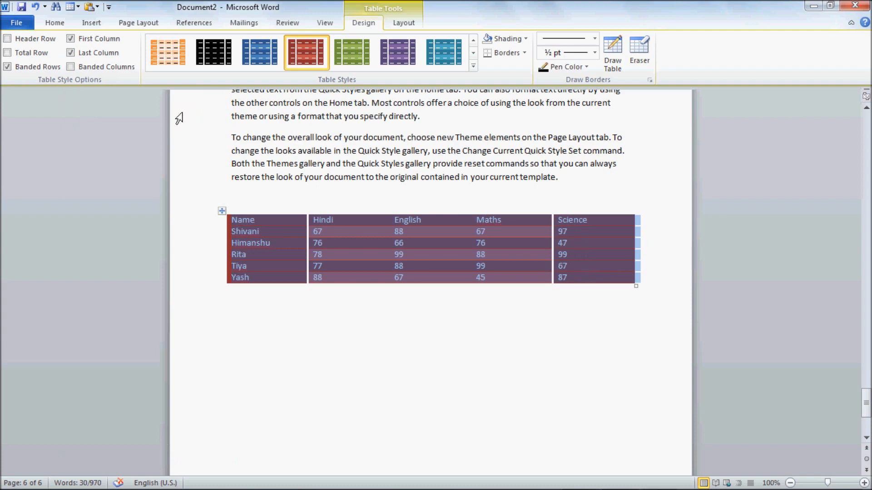
pyautogui.click(100, 54)
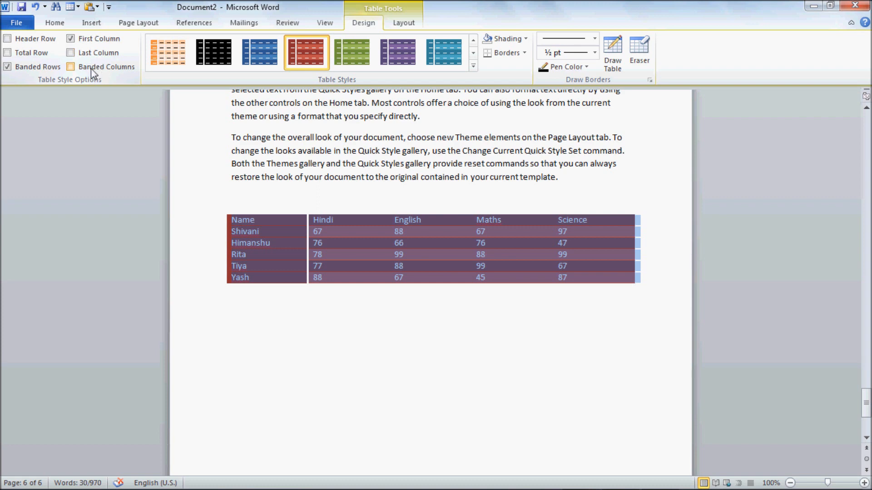
# Try the Banded Columns option on the marks table, and clear its First Column, Banded Columns and Banded Rows options
pyautogui.click(91, 68)
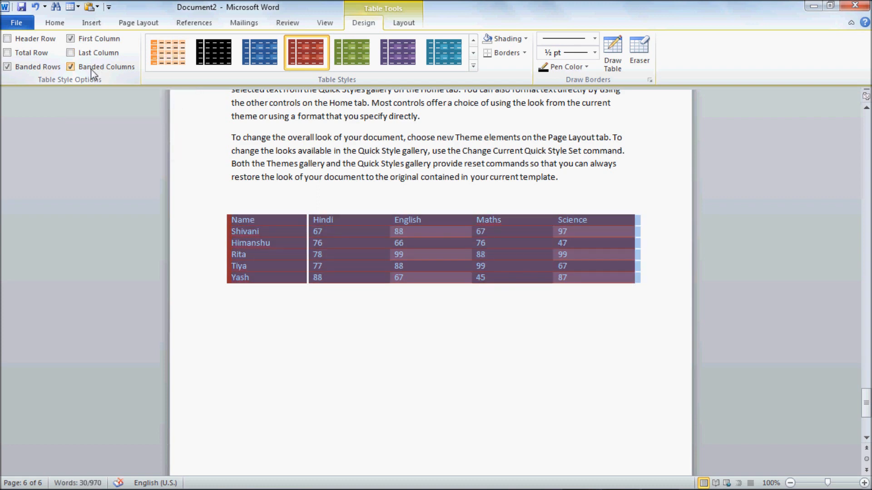
pyautogui.click(84, 41)
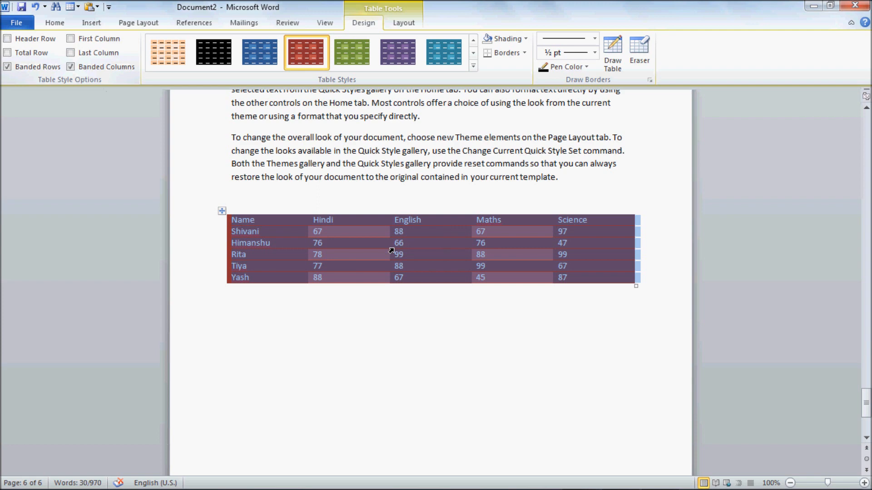
pyautogui.click(102, 68)
pyautogui.click(38, 68)
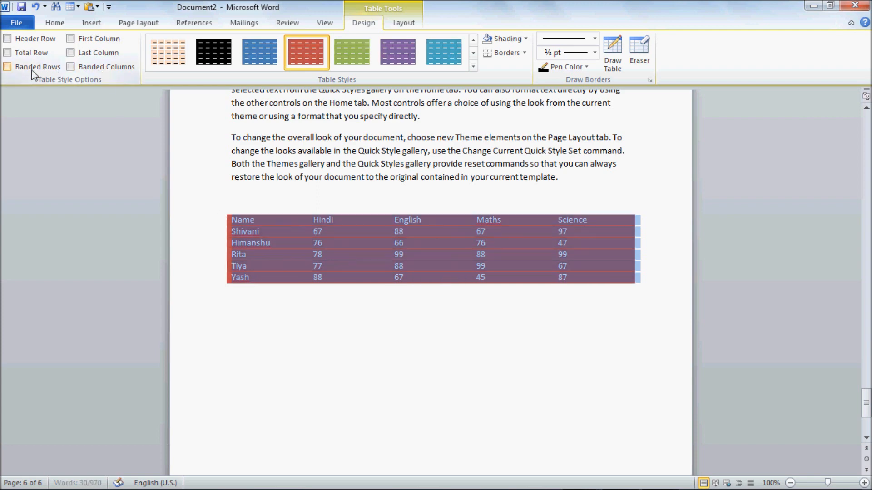
# Try the Header Row, Total Row and Banded Rows options on the marks table one at a time, switching each back off
pyautogui.click(8, 39)
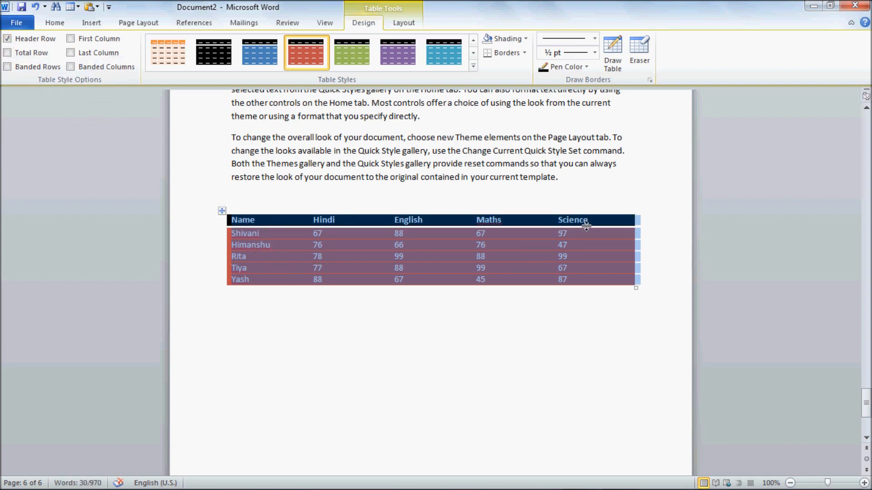
pyautogui.click(7, 39)
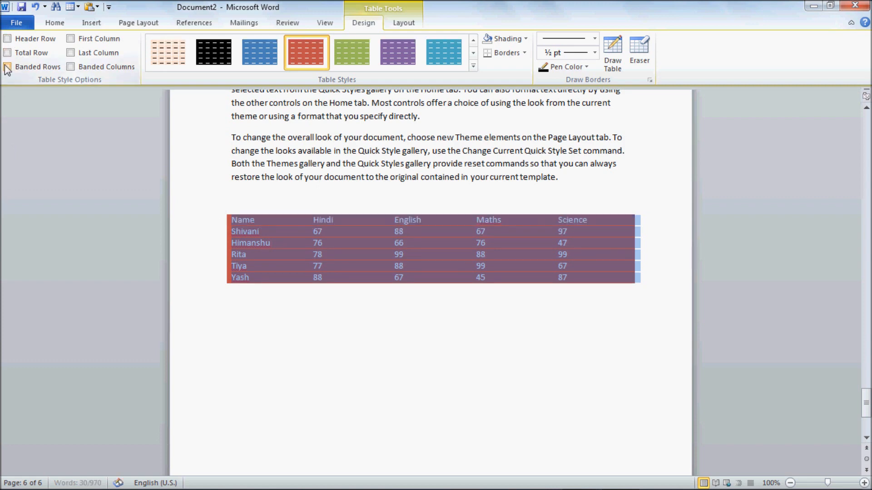
pyautogui.click(7, 52)
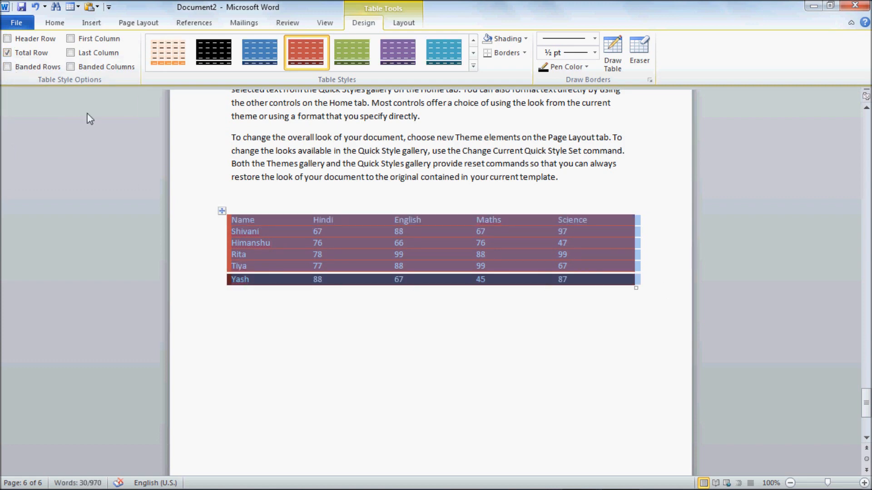
pyautogui.click(7, 53)
pyautogui.click(7, 68)
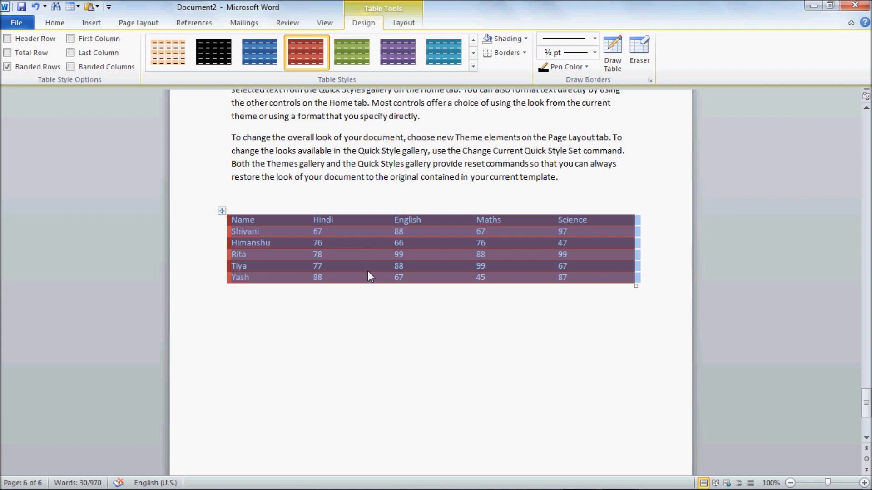
pyautogui.click(32, 68)
# Try the First Column and Last Column options separately on the marks table, removing each again
pyautogui.click(88, 40)
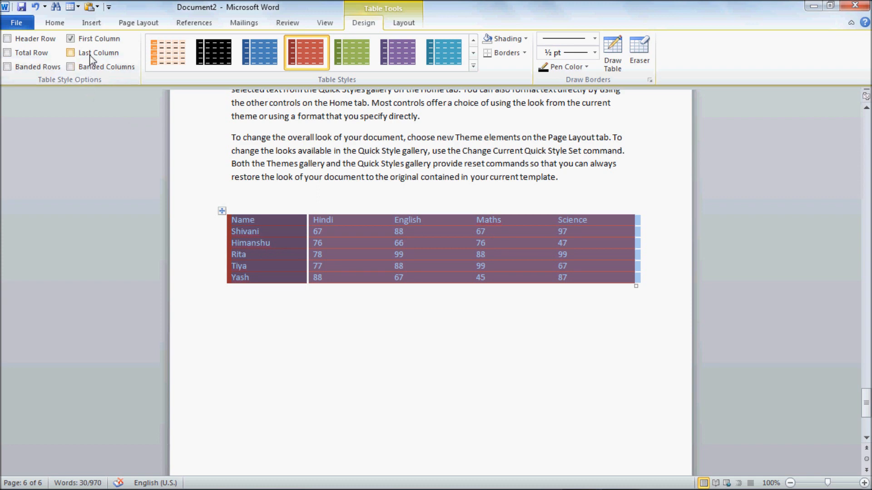
pyautogui.hotkey('ctrl', 'z')
pyautogui.click(84, 55)
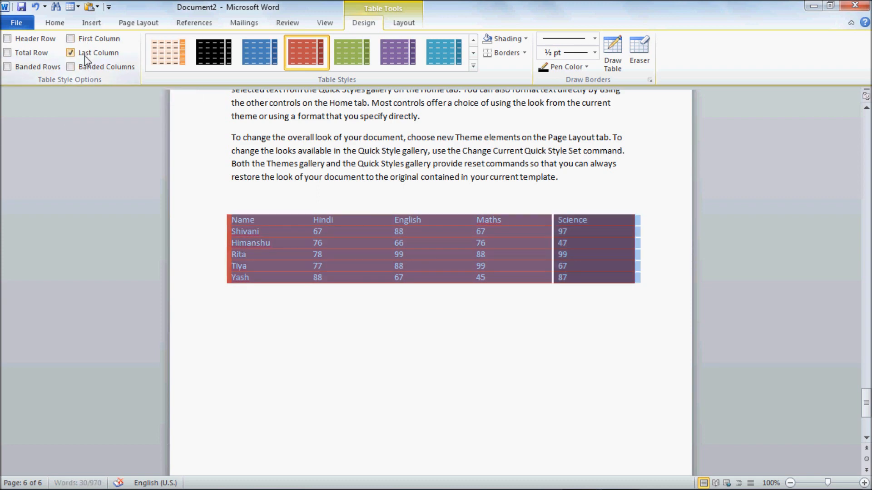
pyautogui.click(85, 56)
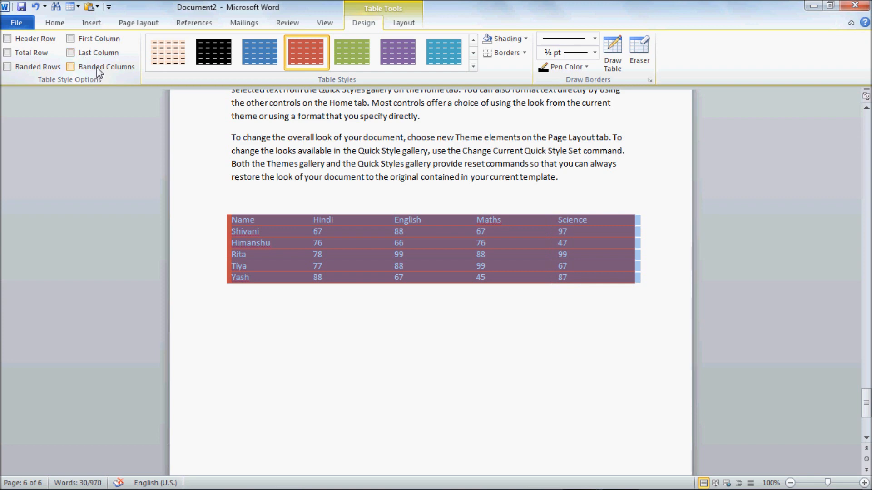
# Switch on Banded Columns for the marks table, deselect it, and place the cursor in the second student's name cell
pyautogui.click(70, 66)
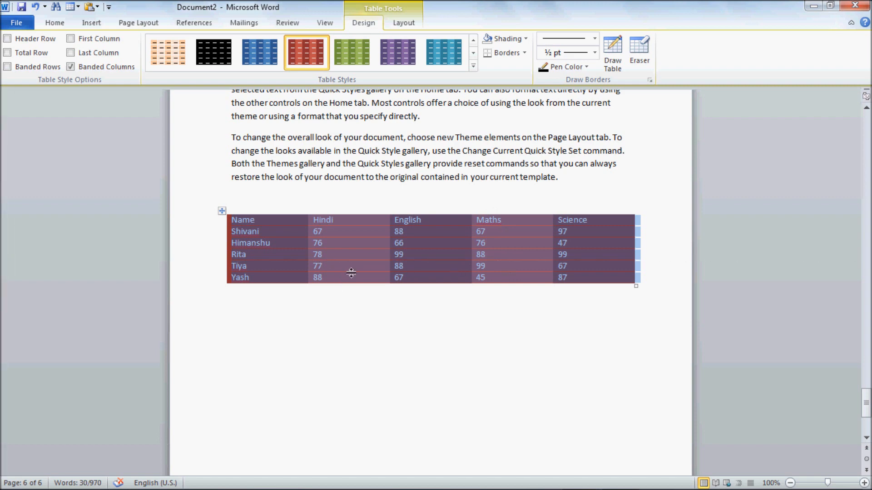
pyautogui.click(325, 301)
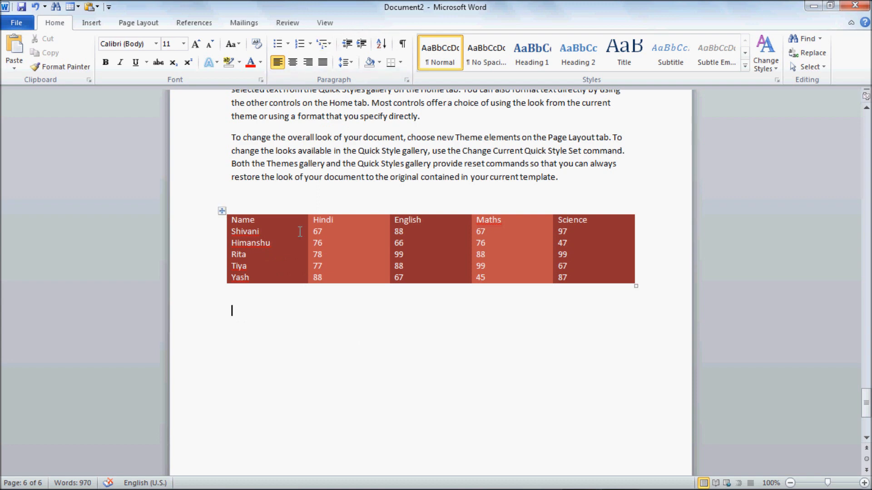
pyautogui.click(273, 243)
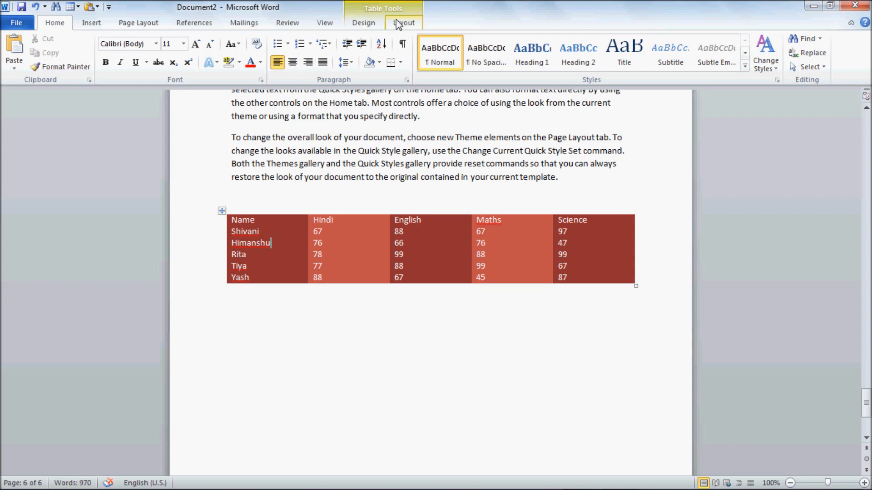
# Apply the purple built-in table style with light banded columns and thin horizontal lines between the rows to the marks table
pyautogui.click(357, 22)
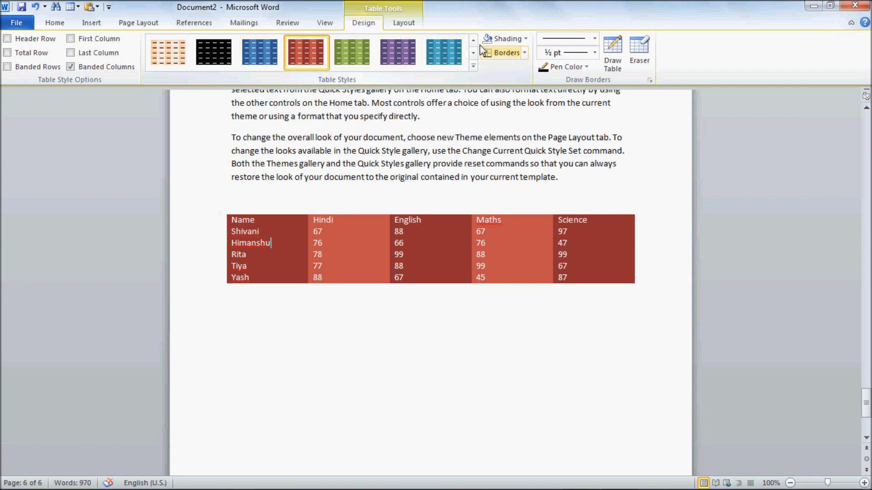
pyautogui.click(473, 67)
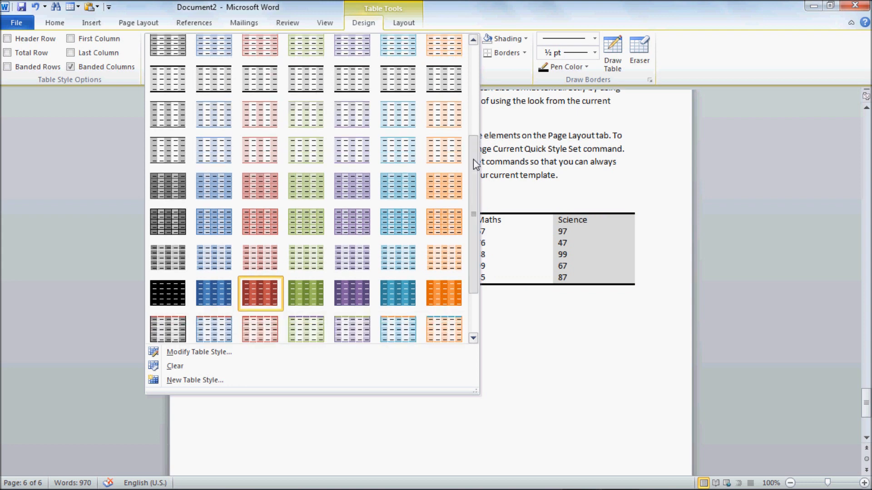
pyautogui.moveTo(474, 160); pyautogui.dragTo(472, 66)
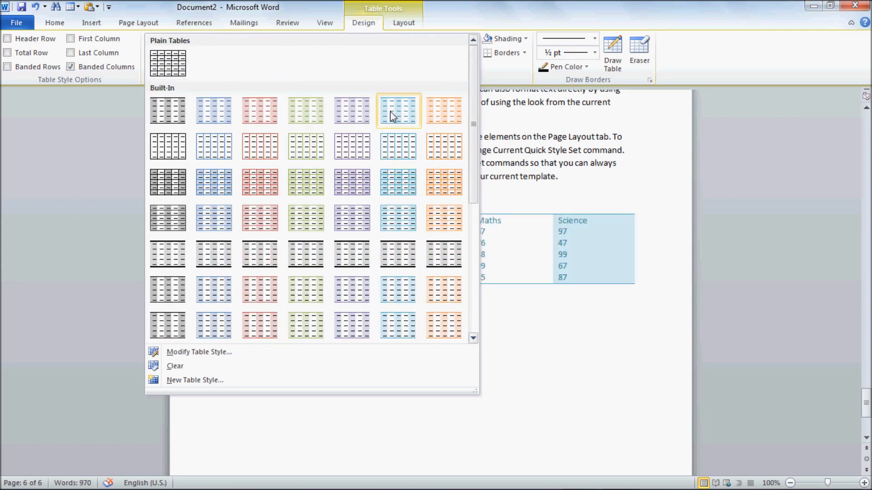
pyautogui.click(370, 217)
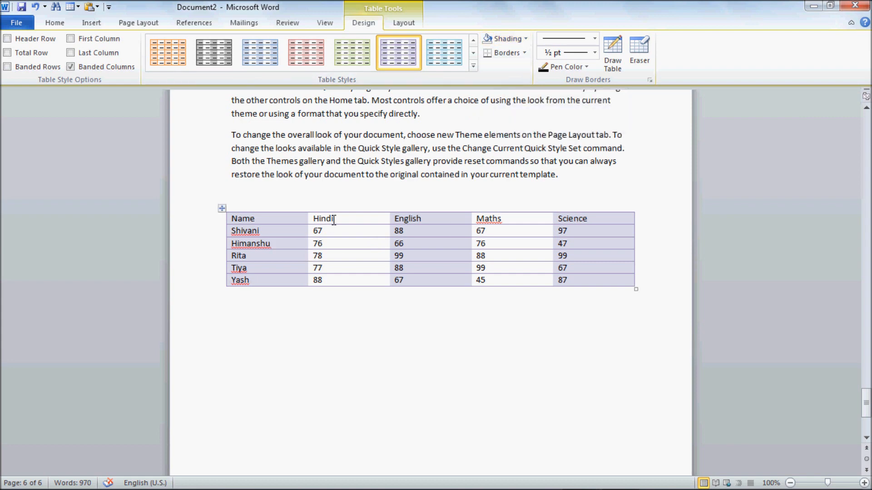
# Shade the whole Hindi column of the marks table light green
pyautogui.moveTo(335, 219); pyautogui.dragTo(348, 284)
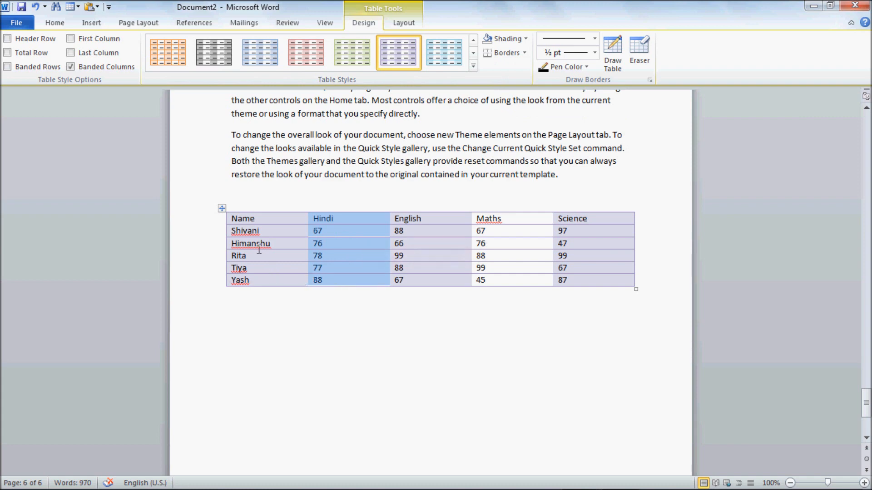
pyautogui.click(523, 40)
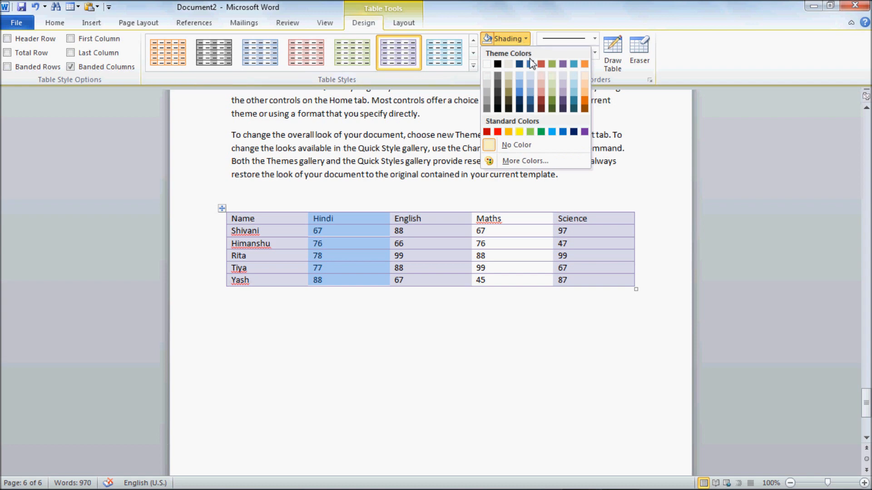
pyautogui.click(553, 86)
pyautogui.click(358, 231)
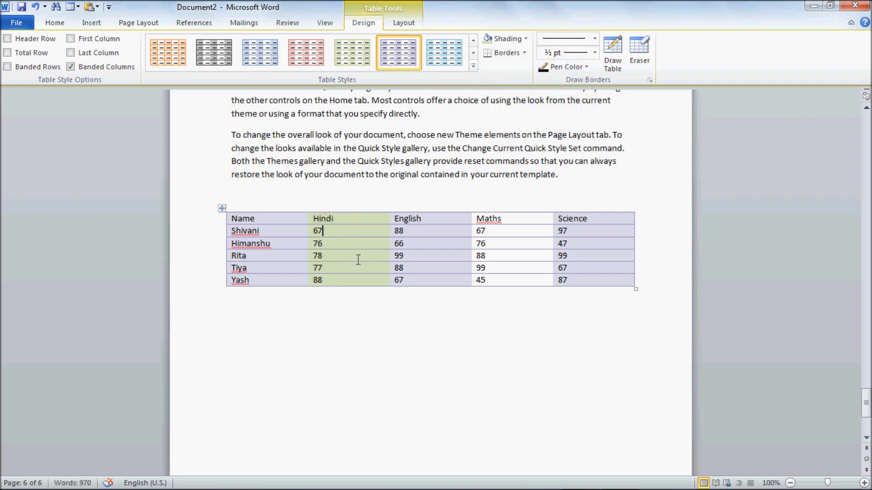
# In the Maths column, shade the second student's mark light red and the fourth student's mark blue
pyautogui.click(506, 245)
pyautogui.click(527, 39)
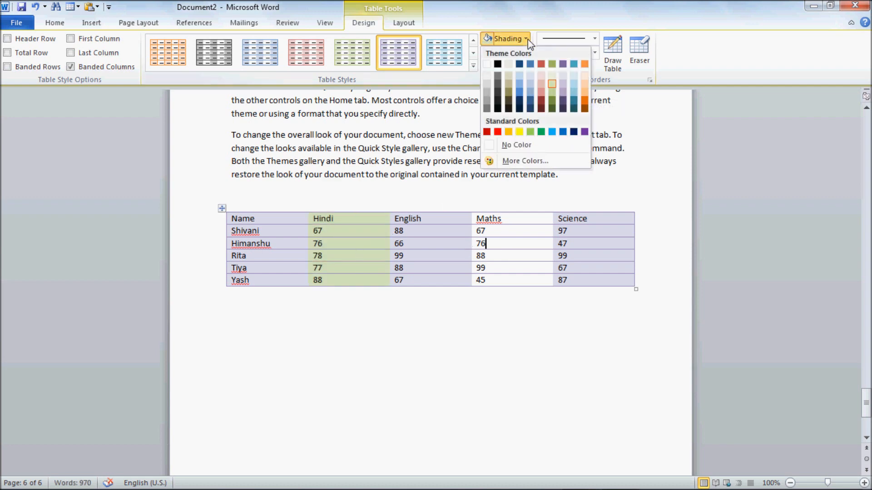
pyautogui.click(541, 84)
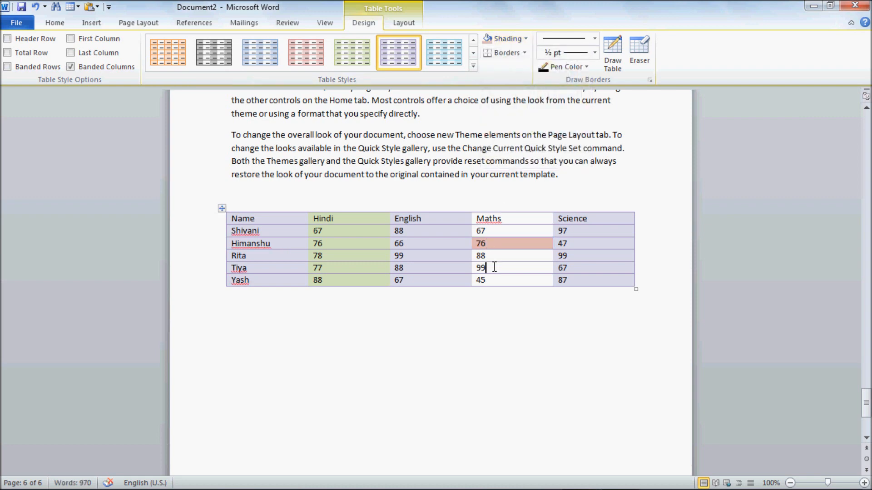
pyautogui.click(524, 40)
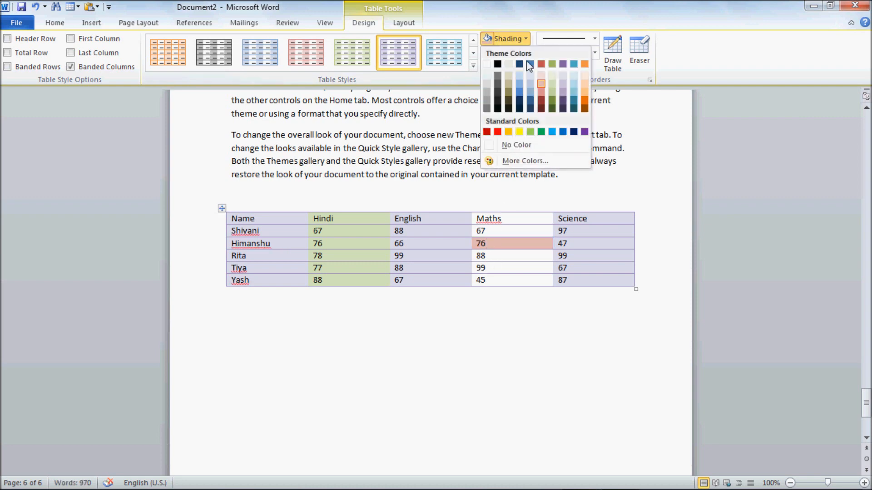
pyautogui.click(531, 89)
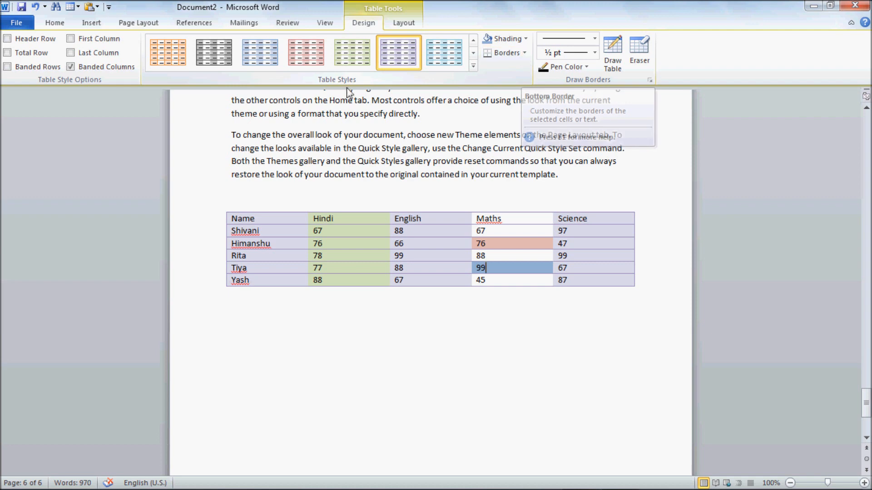
pyautogui.click(62, 25)
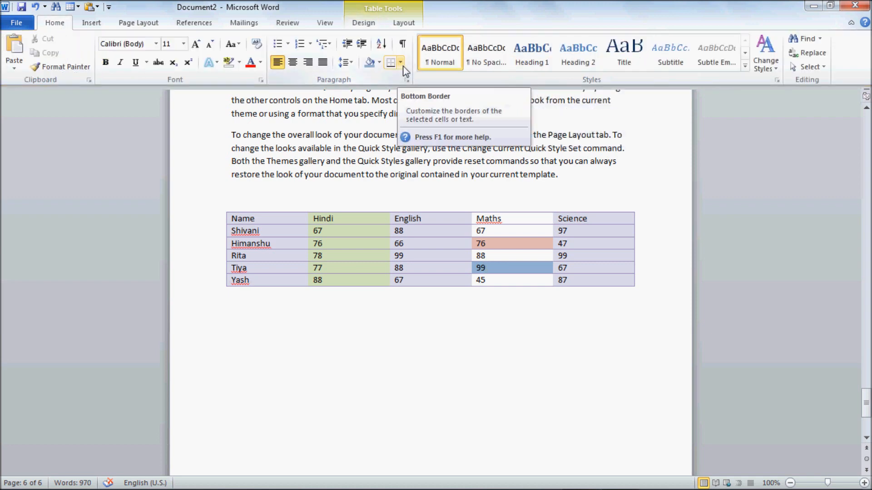
pyautogui.click(363, 23)
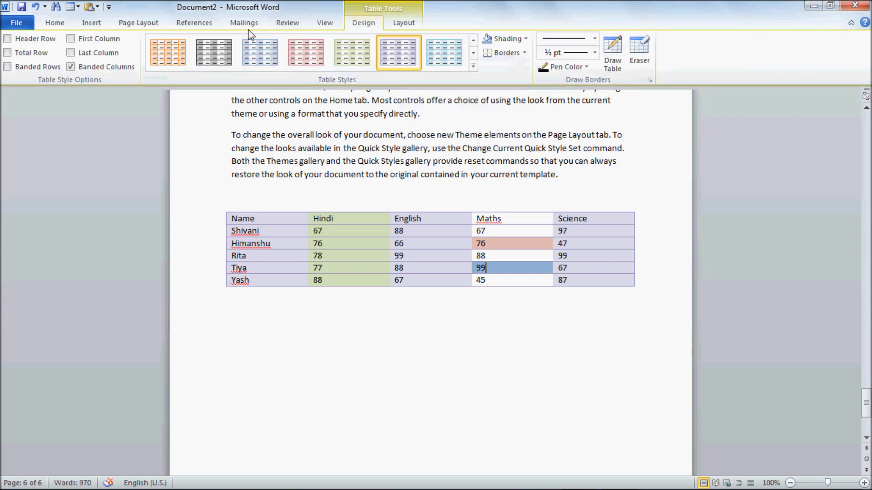
pyautogui.click(64, 25)
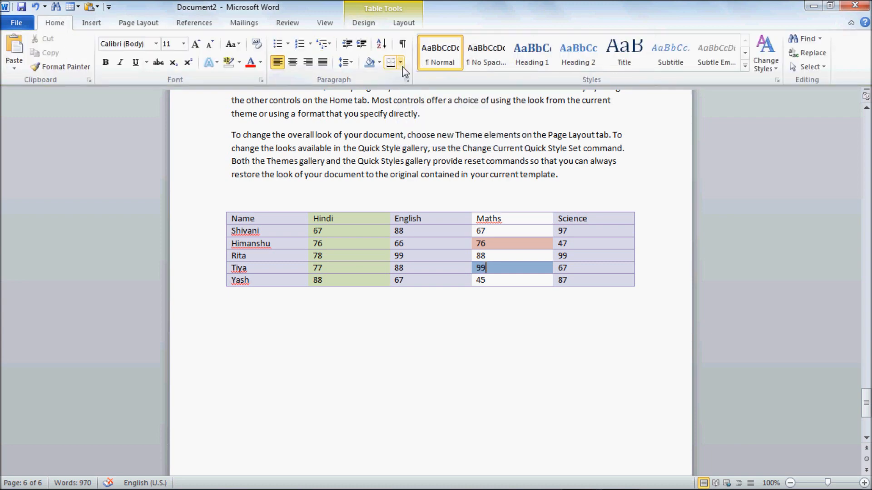
pyautogui.click(376, 26)
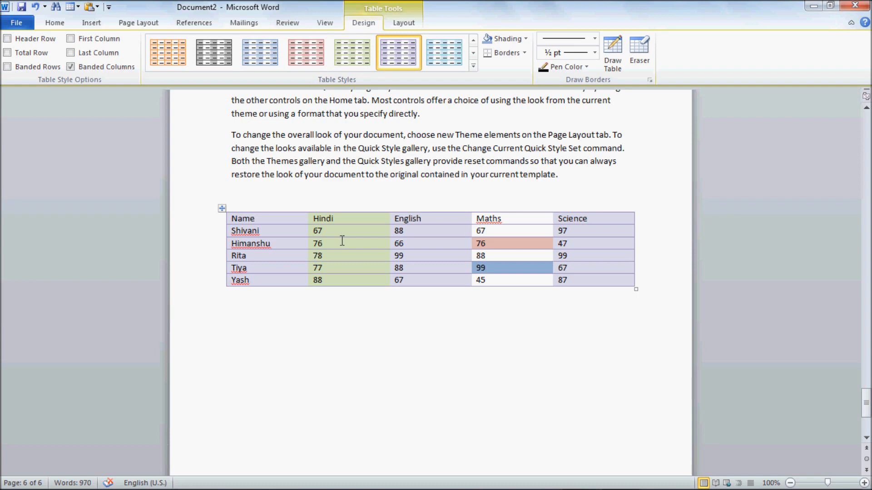
# Apply All Borders to the Hindi, English and Maths columns, including their heading cells
pyautogui.click(526, 53)
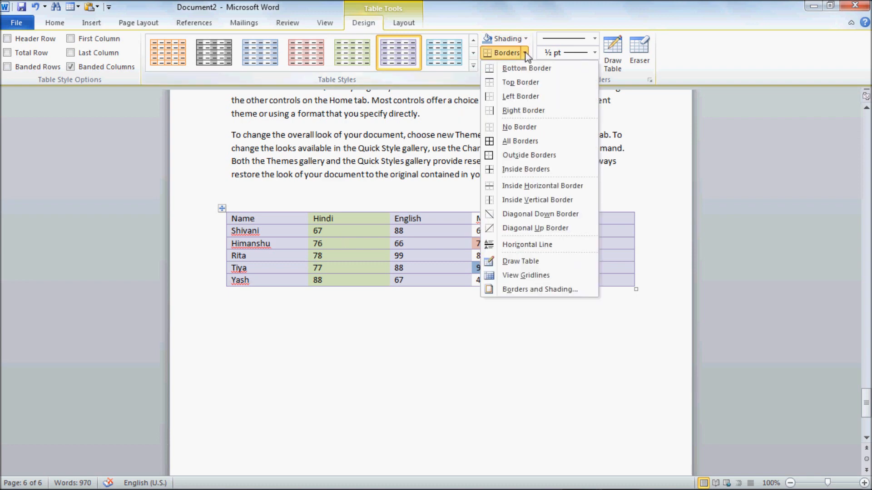
pyautogui.click(337, 219)
pyautogui.moveTo(335, 219); pyautogui.dragTo(522, 274)
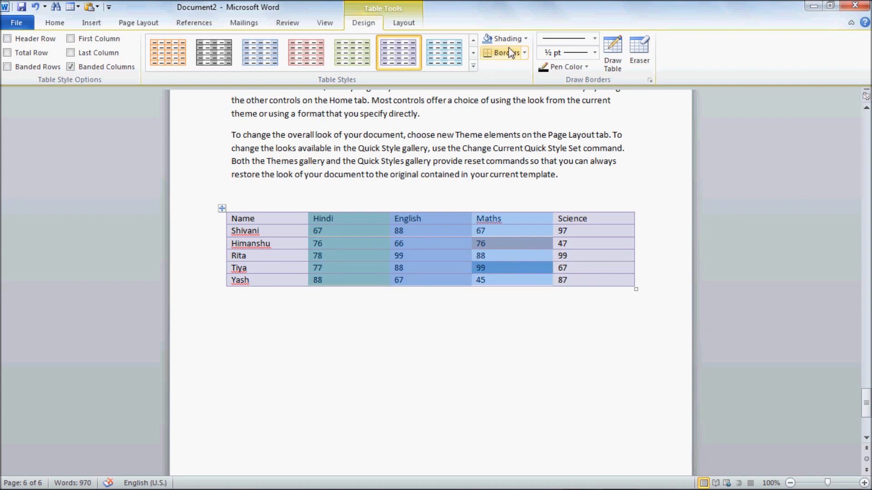
pyautogui.click(525, 54)
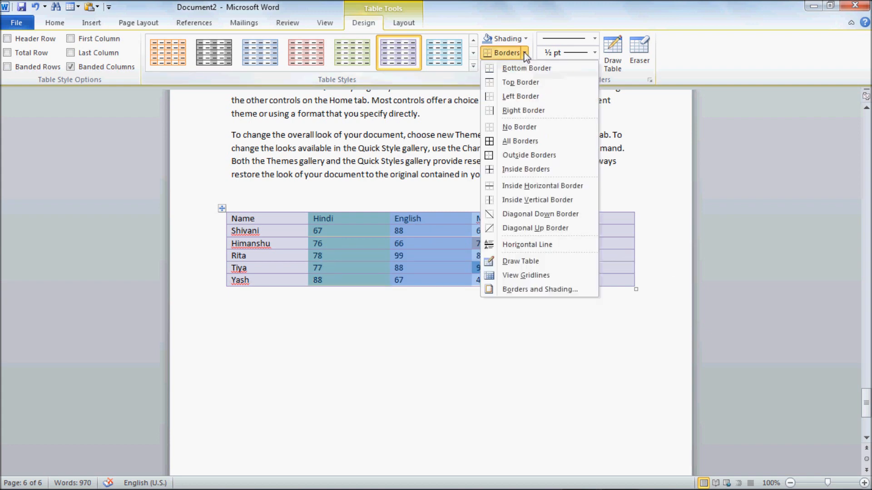
pyautogui.click(532, 144)
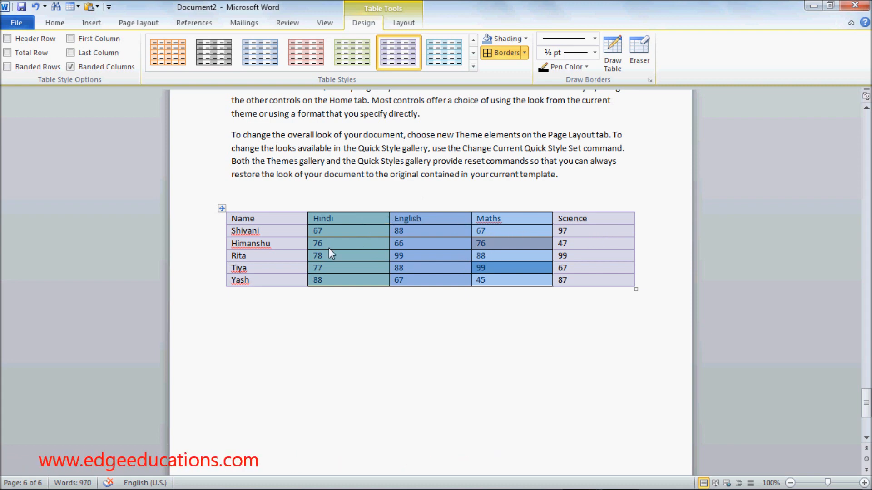
# Switch All Borders off for the selected Hindi, English and Maths columns, and switch it back on
pyautogui.click(525, 53)
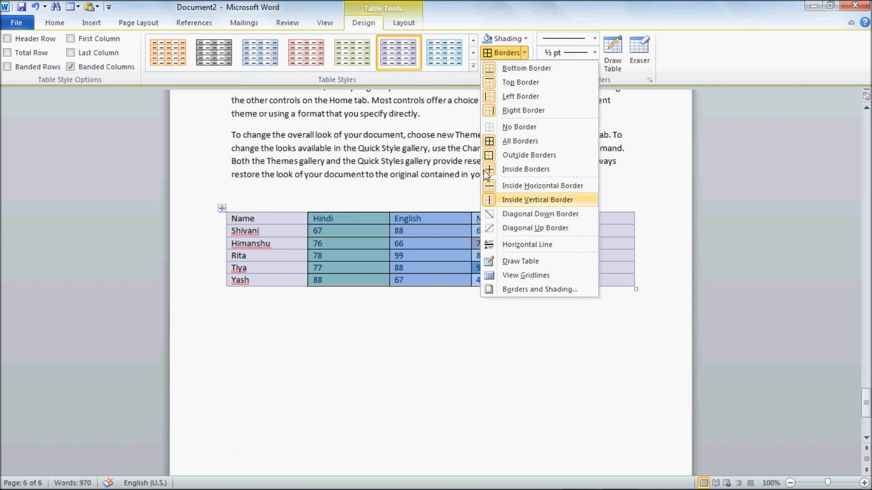
pyautogui.click(520, 141)
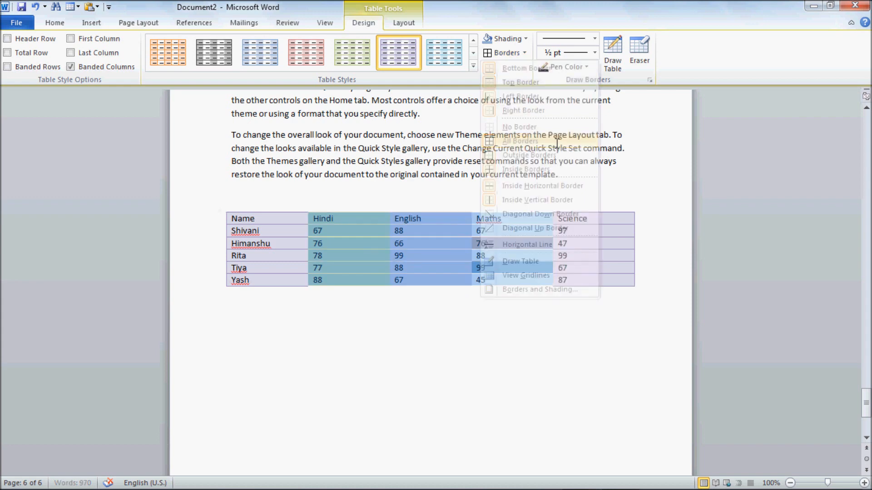
pyautogui.click(524, 52)
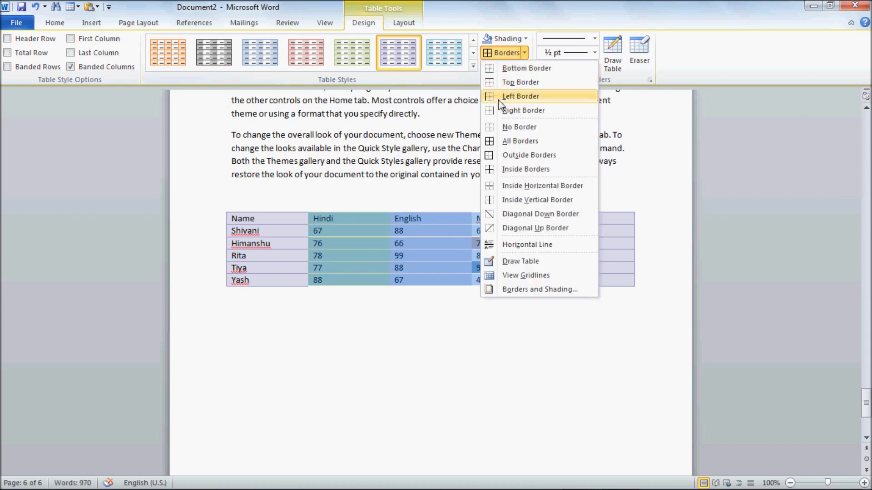
pyautogui.click(490, 144)
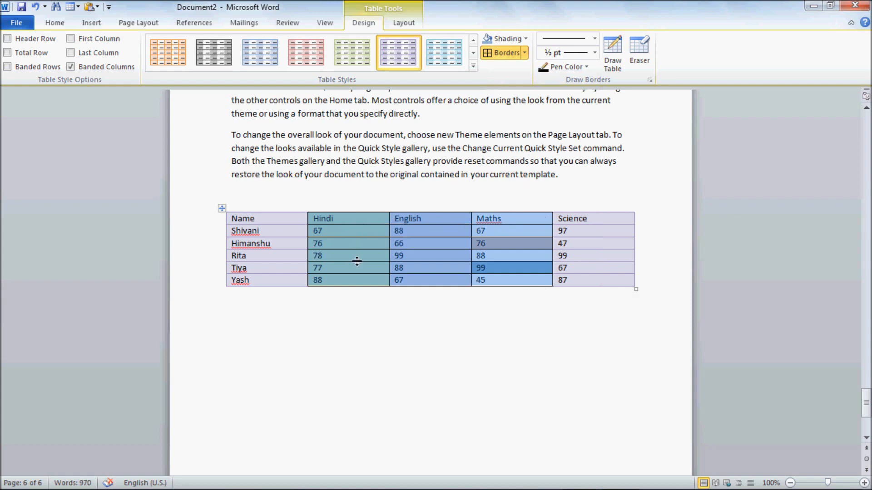
# Try removing the Inside Vertical Border and the Inside Horizontal Border from the selected columns one at a time, restoring each again
pyautogui.click(525, 53)
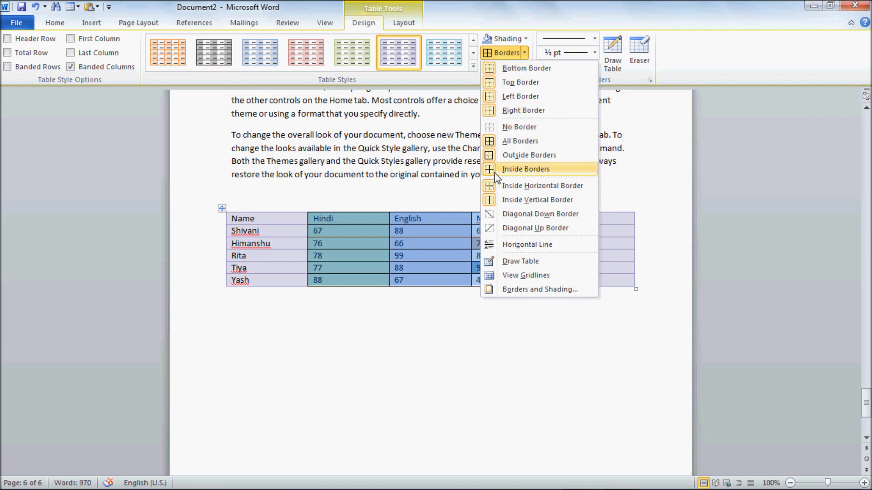
pyautogui.click(491, 201)
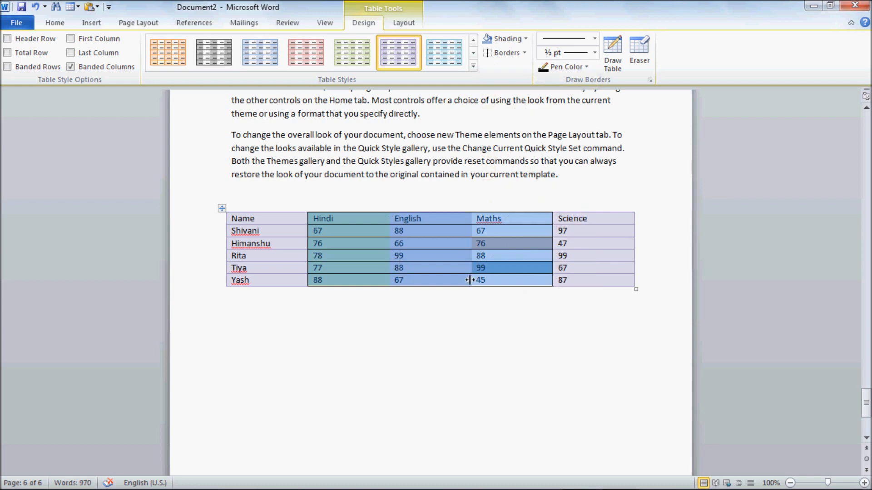
pyautogui.click(524, 52)
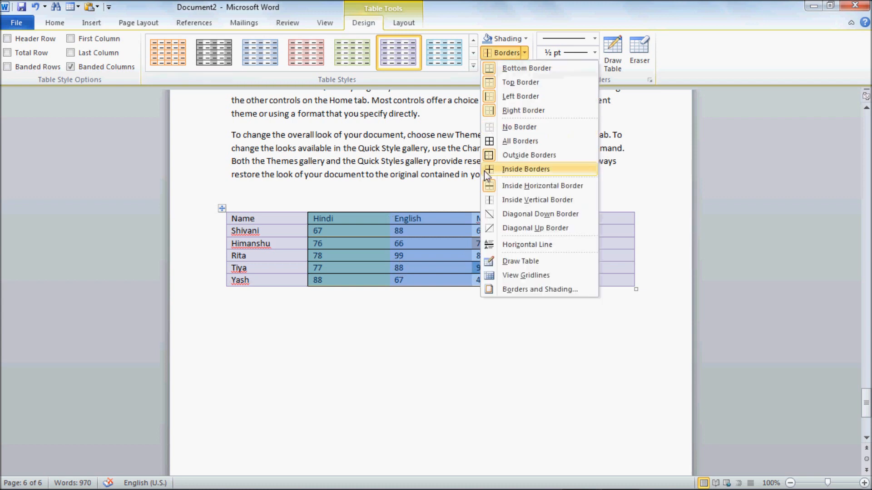
pyautogui.click(493, 202)
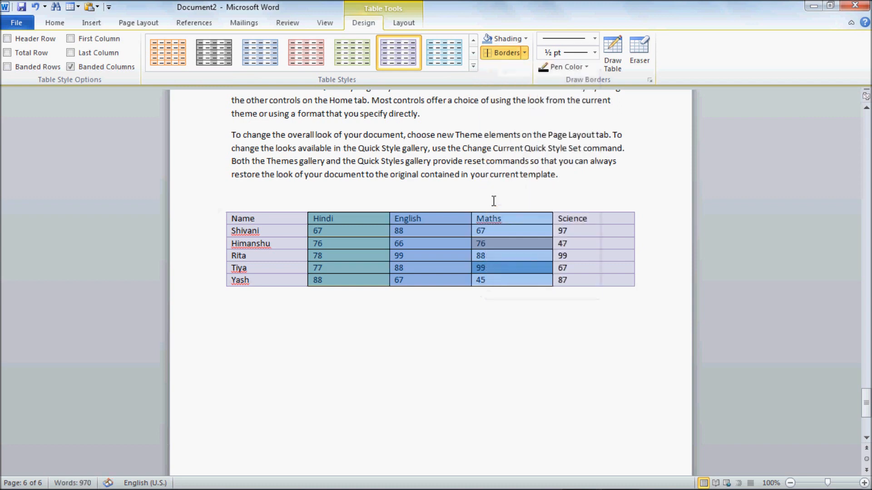
pyautogui.click(524, 53)
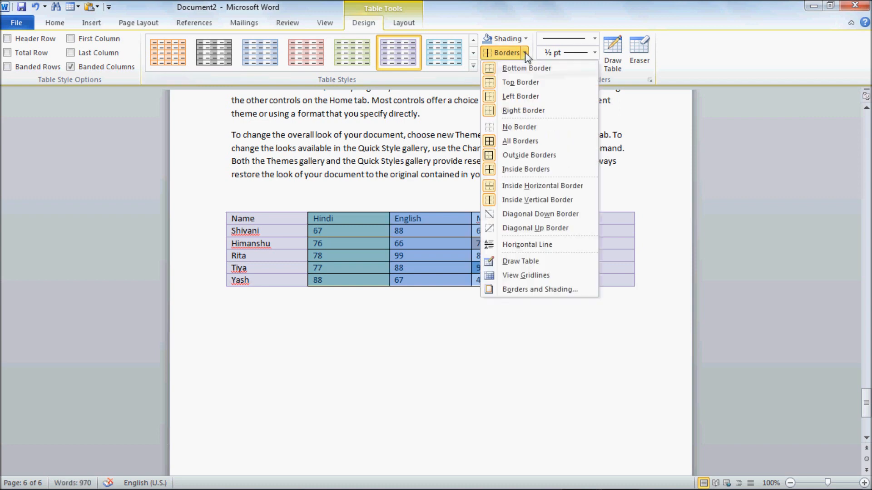
pyautogui.click(505, 191)
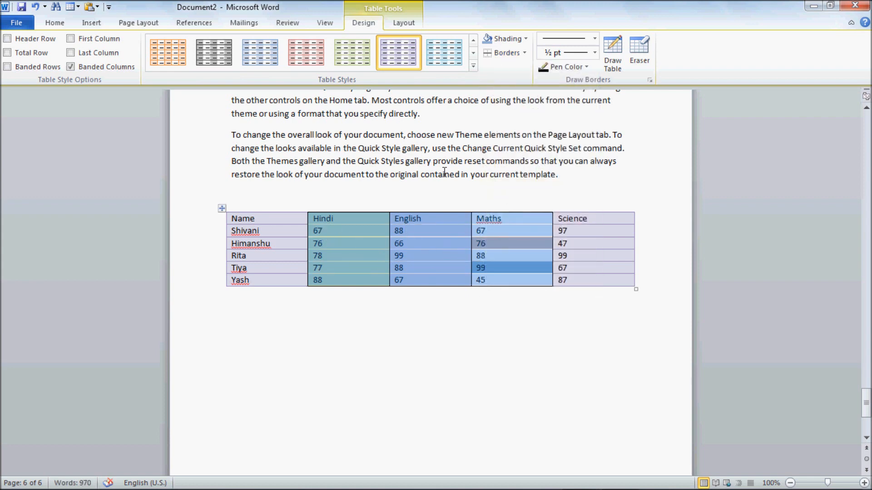
pyautogui.click(524, 53)
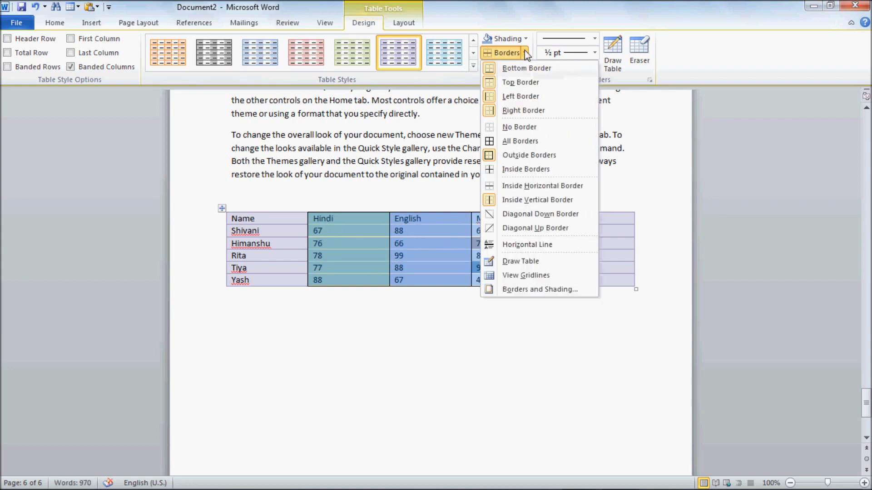
pyautogui.click(490, 191)
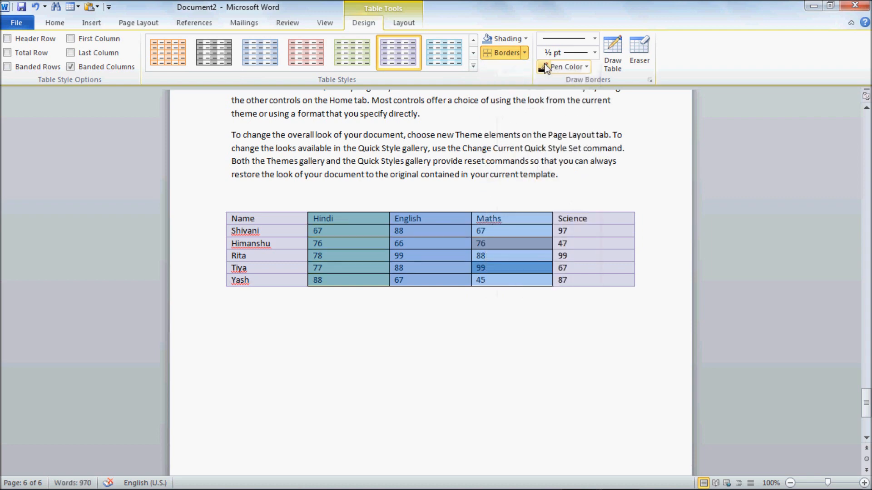
# Remove the Inside Borders from the selected Hindi, English and Maths columns, and put them back
pyautogui.click(525, 53)
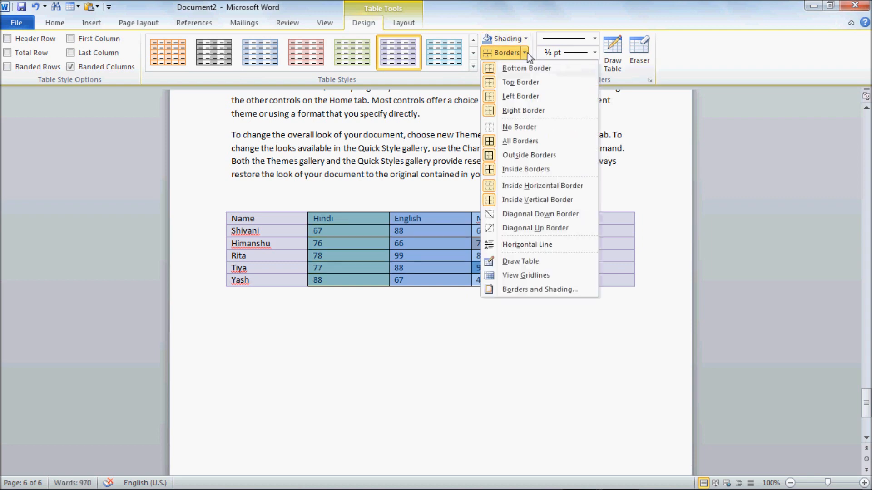
pyautogui.click(510, 174)
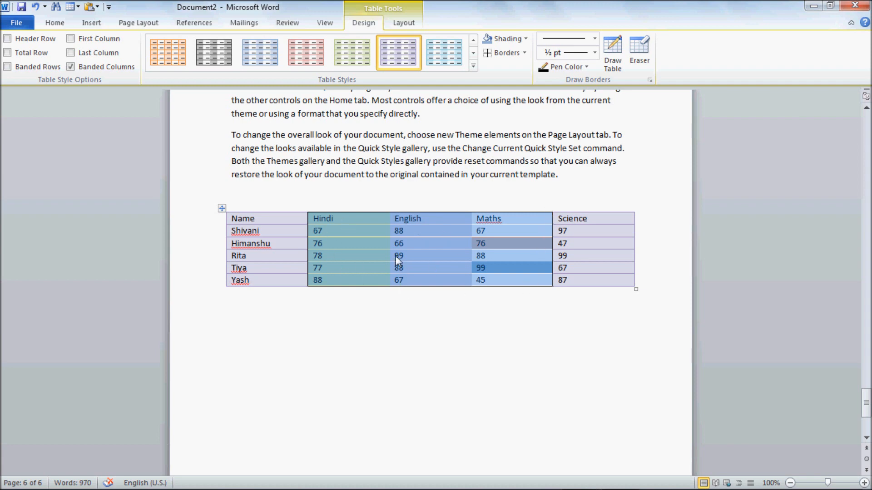
pyautogui.click(525, 53)
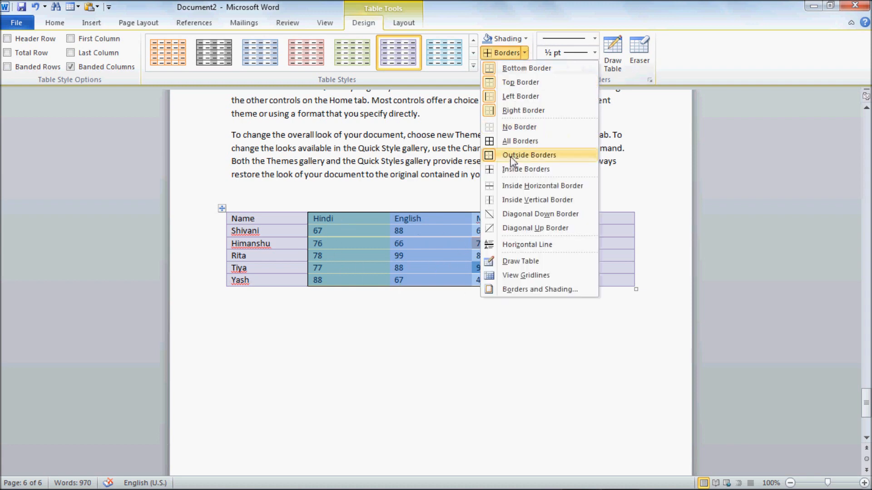
pyautogui.click(502, 168)
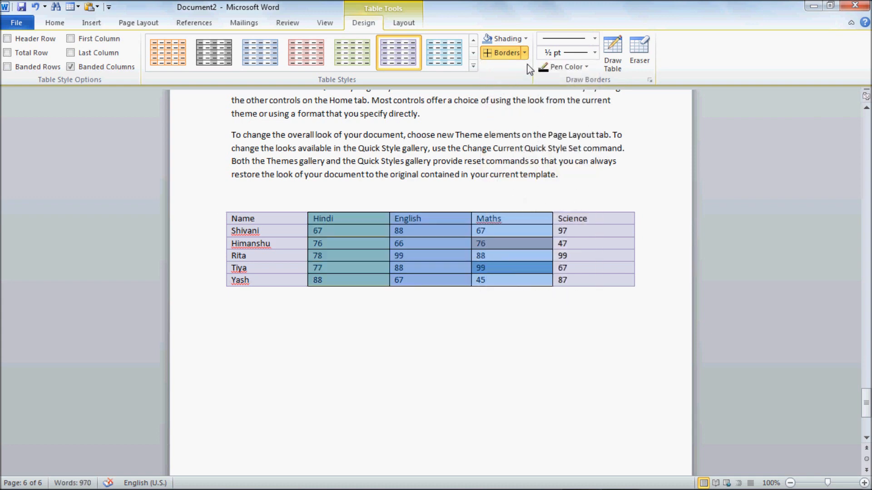
# Remove the Outside Borders from the selected Hindi, English and Maths columns, and put them back
pyautogui.click(525, 52)
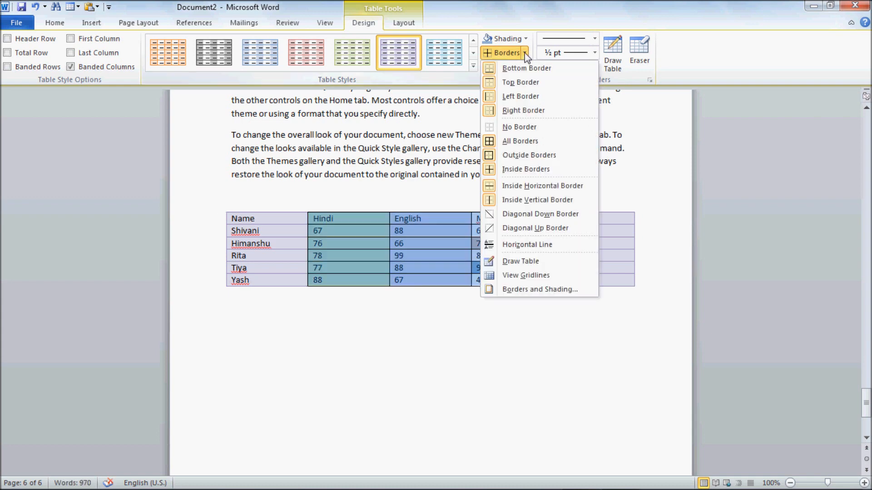
pyautogui.click(510, 156)
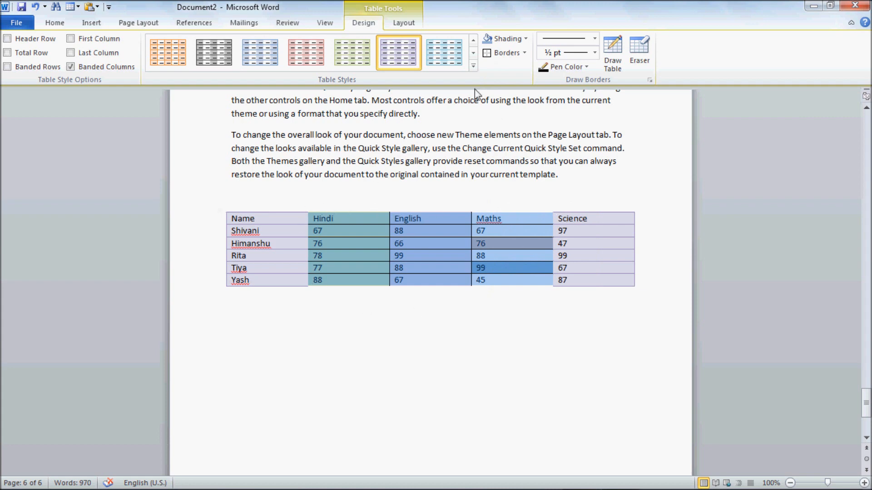
pyautogui.click(525, 52)
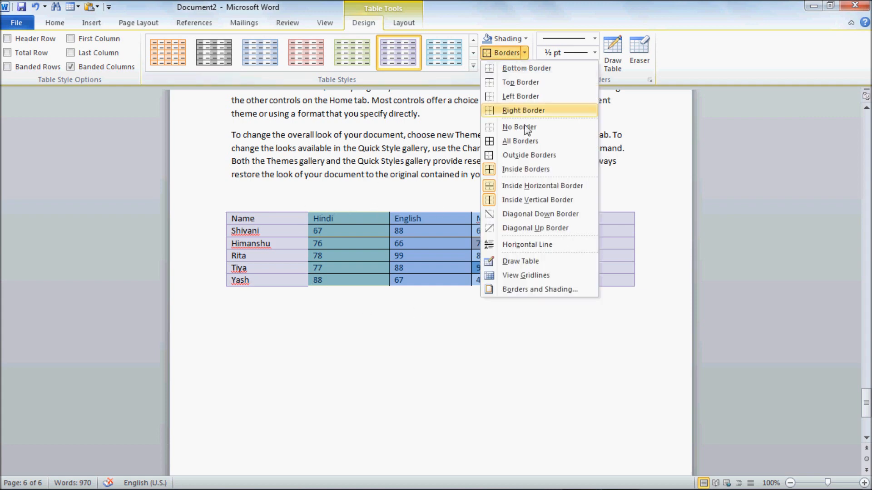
pyautogui.click(515, 155)
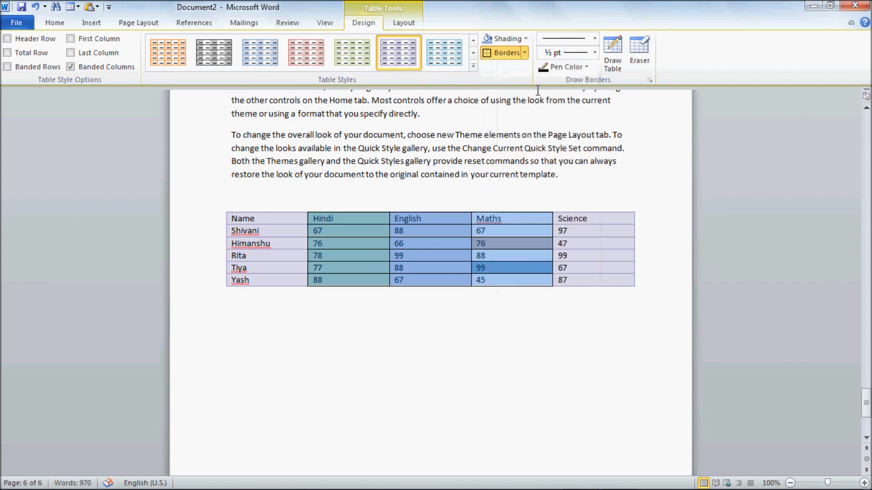
# Clear every border from the selected columns with No Border, and reapply All Borders
pyautogui.click(523, 53)
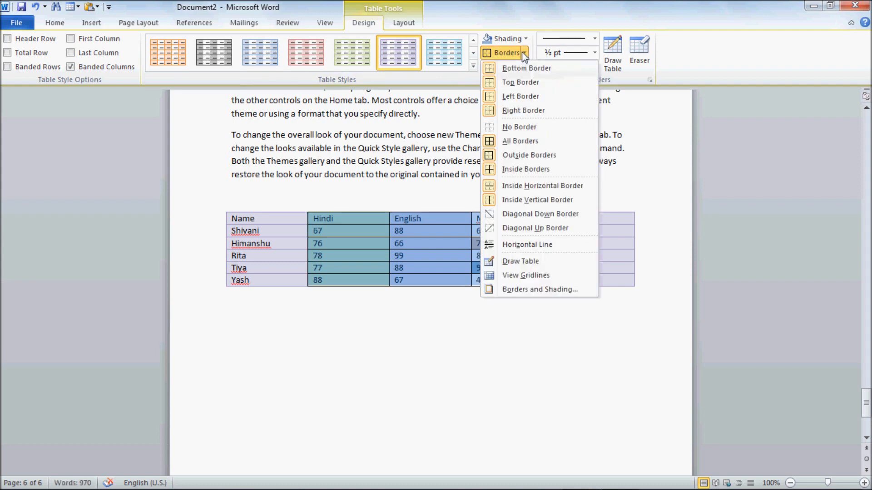
pyautogui.click(519, 127)
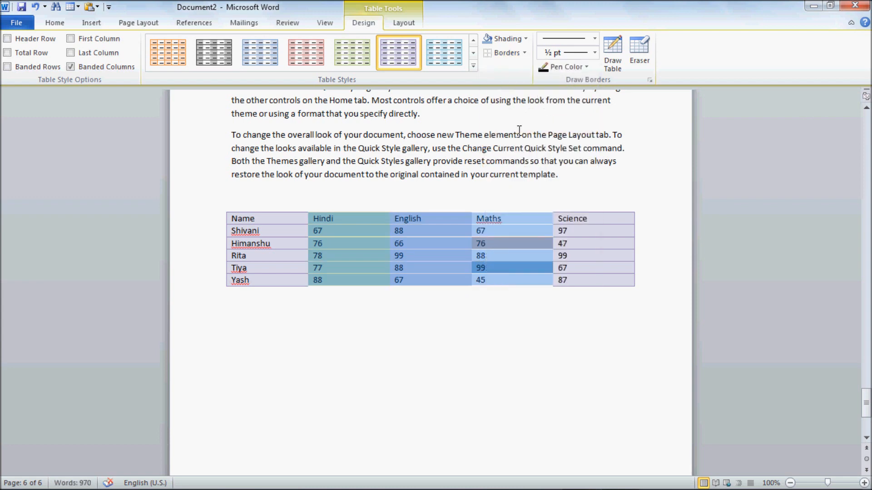
pyautogui.click(524, 53)
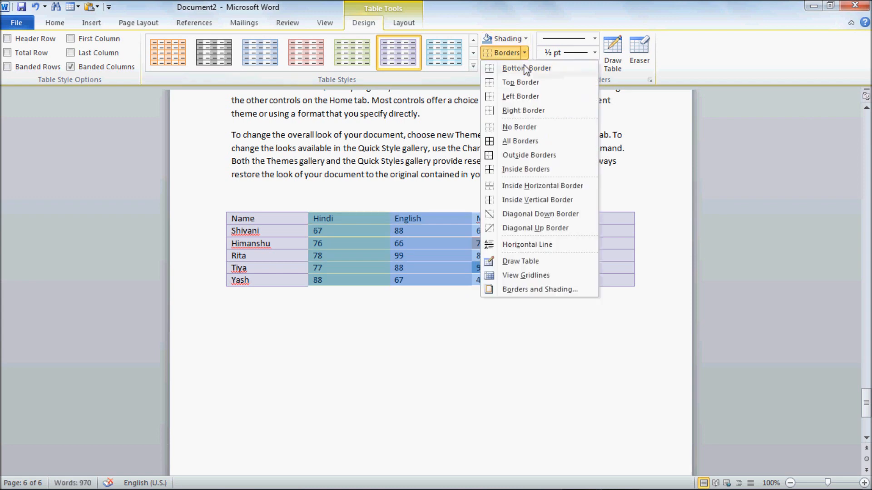
pyautogui.click(514, 142)
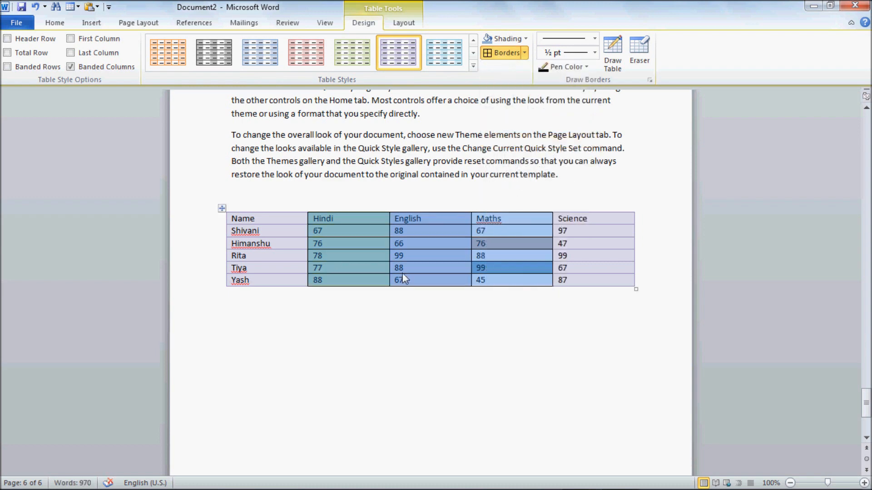
# Remove the Right, Left, Top and Bottom Borders from the selected Hindi, English and Maths columns one at a time
pyautogui.click(525, 56)
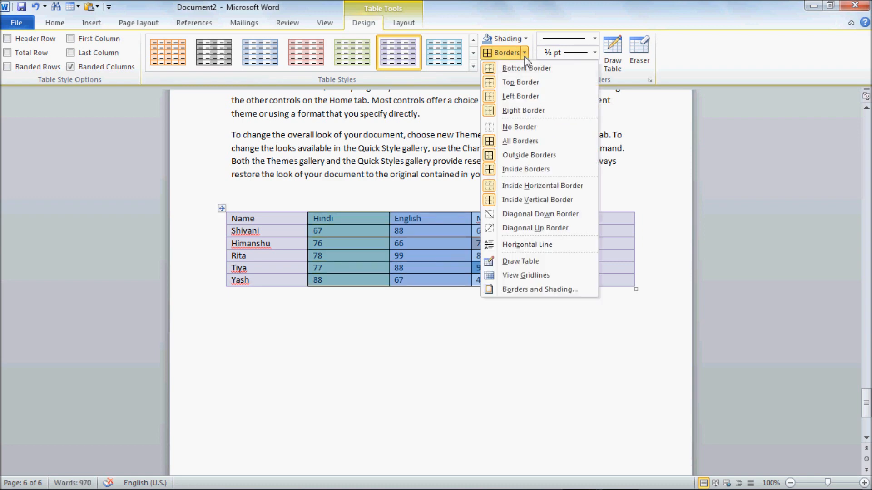
pyautogui.click(522, 111)
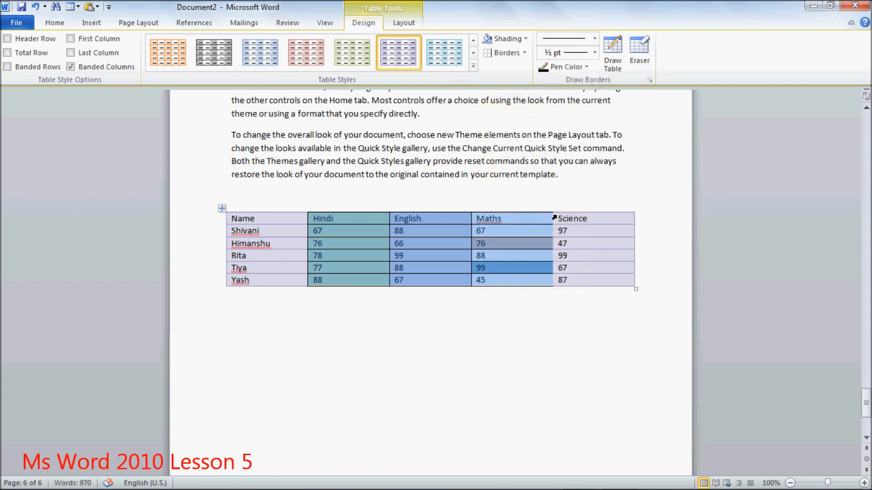
pyautogui.click(526, 55)
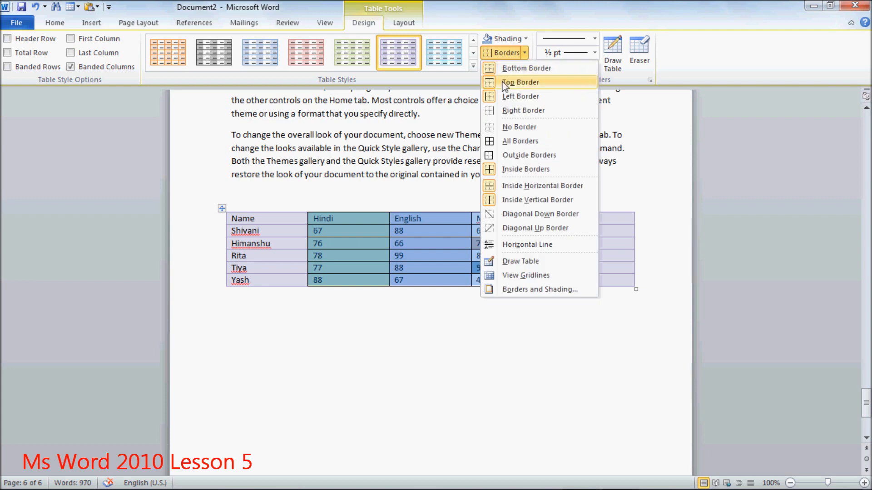
pyautogui.click(486, 97)
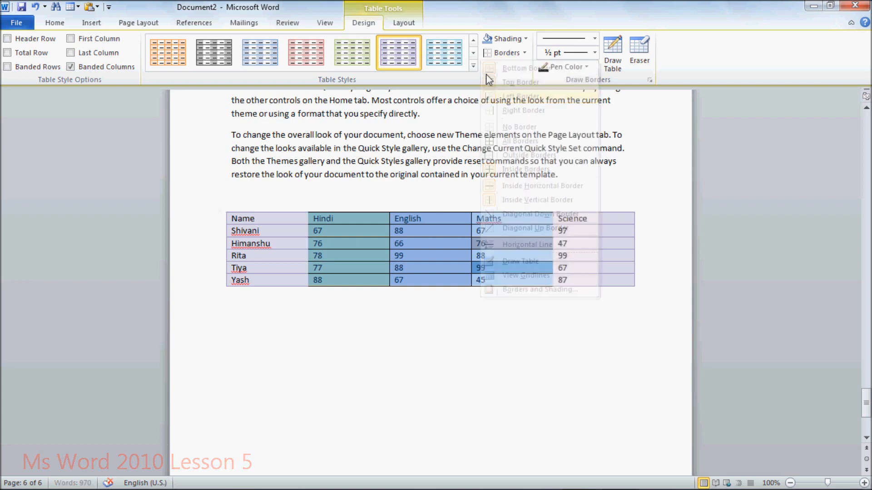
pyautogui.click(525, 53)
pyautogui.click(520, 83)
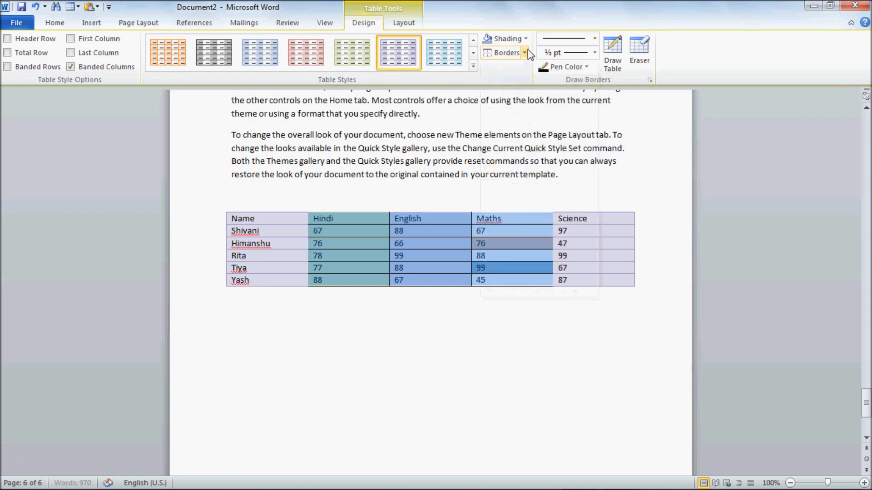
pyautogui.click(526, 52)
pyautogui.click(520, 69)
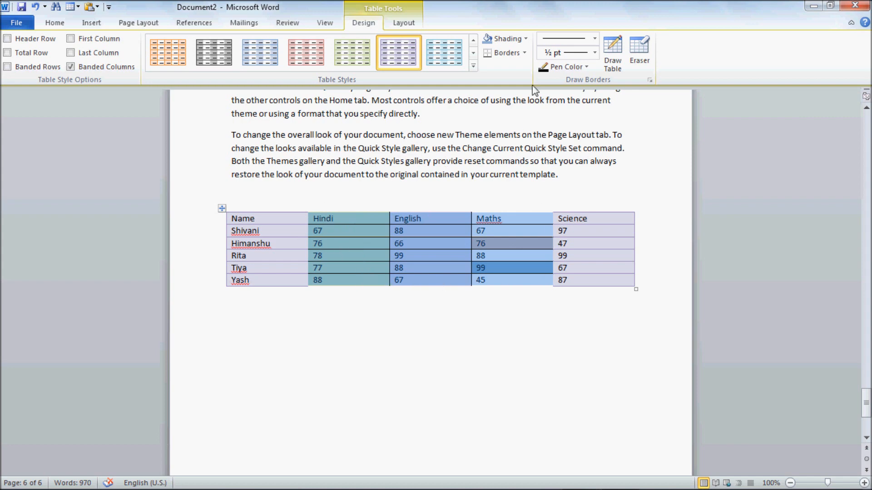
# Restore the Bottom, Top, Right and Left Borders around the selected columns one at a time
pyautogui.click(525, 53)
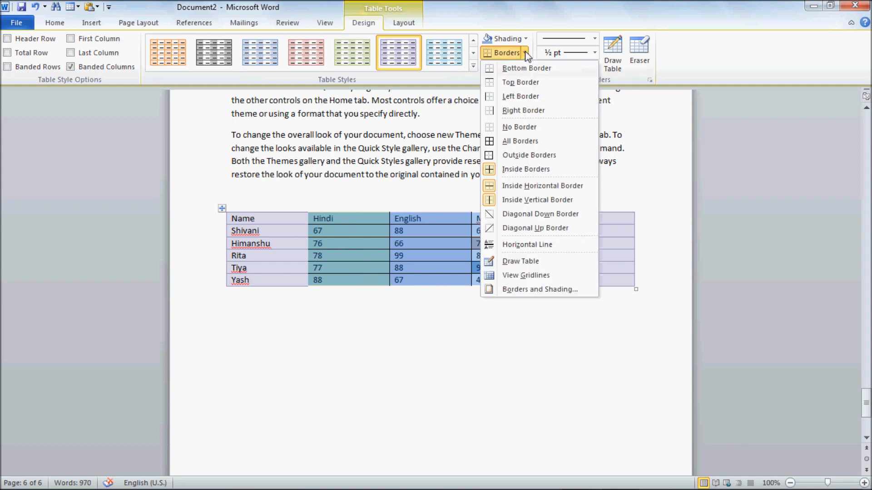
pyautogui.click(509, 69)
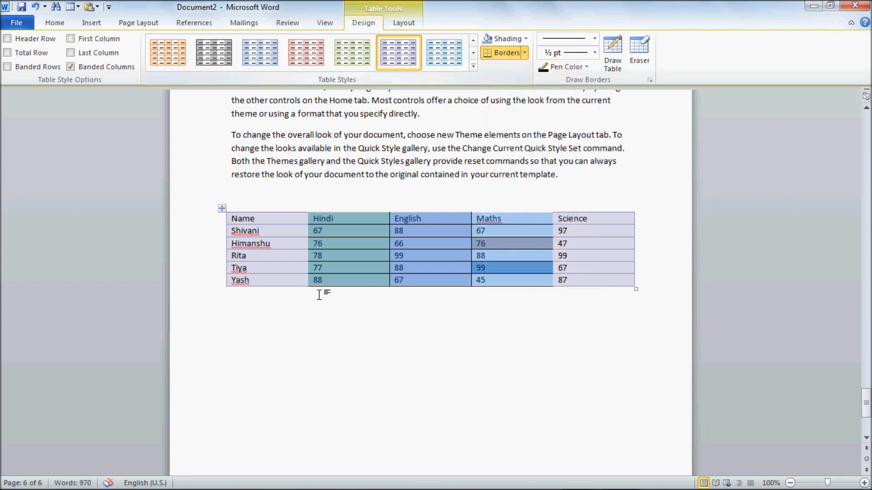
pyautogui.click(524, 51)
pyautogui.click(515, 81)
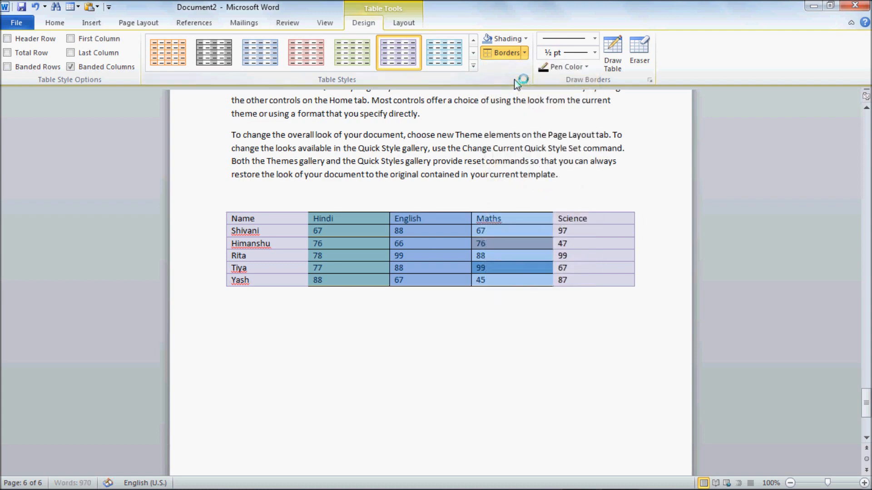
pyautogui.click(525, 53)
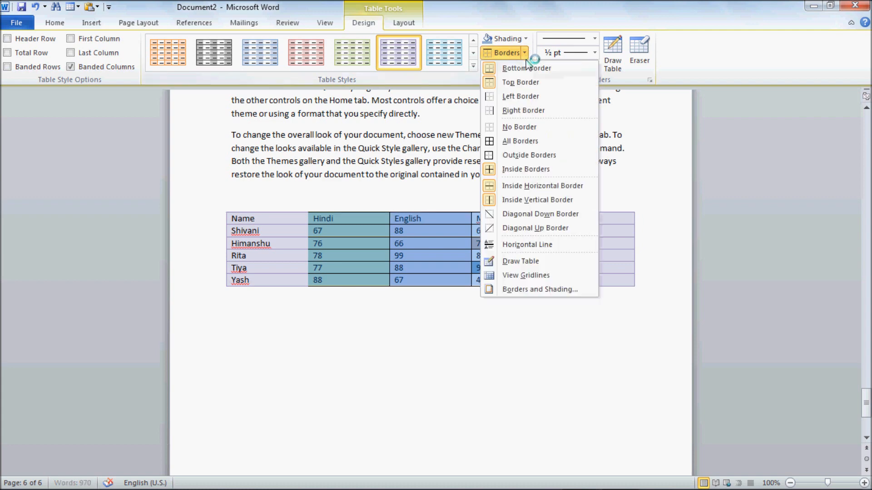
pyautogui.click(526, 111)
pyautogui.click(524, 52)
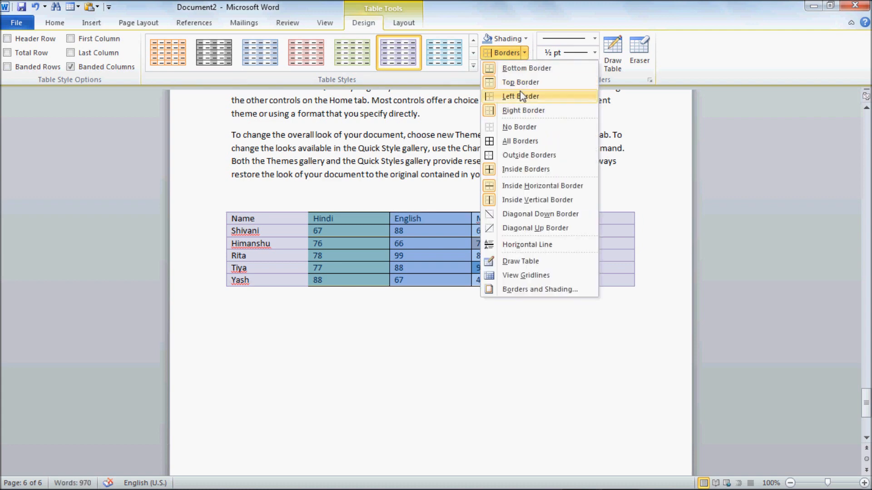
pyautogui.click(519, 96)
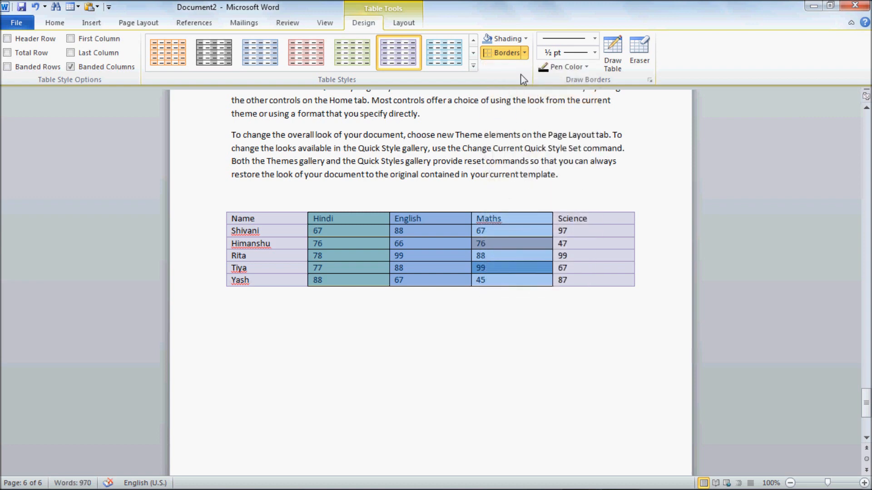
# Add a Diagonal Down Border to the English cell containing 66
pyautogui.click(524, 52)
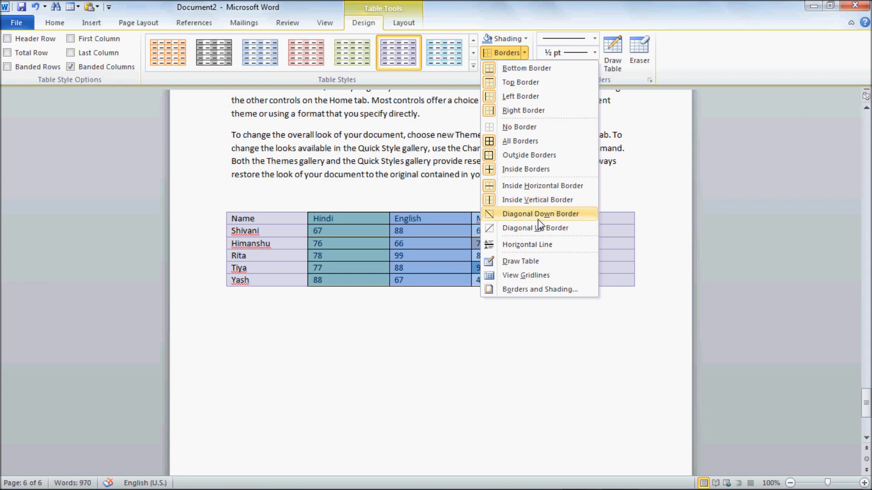
pyautogui.click(452, 254)
pyautogui.click(462, 246)
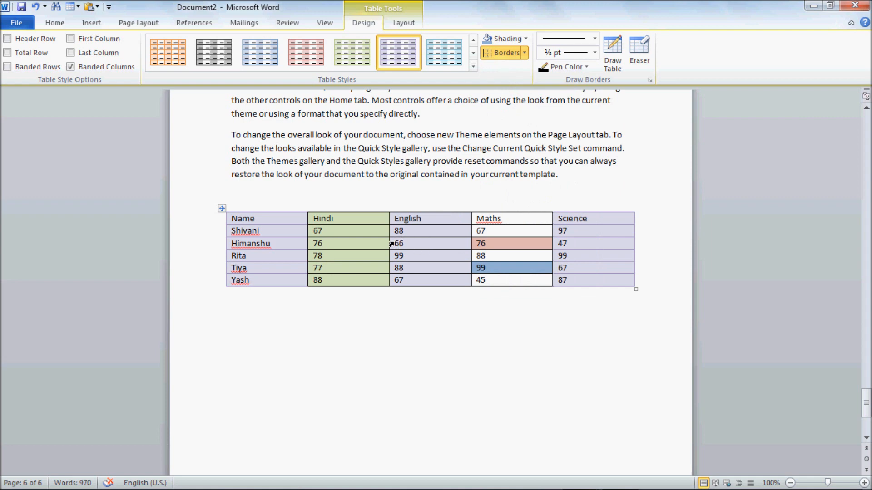
pyautogui.click(524, 53)
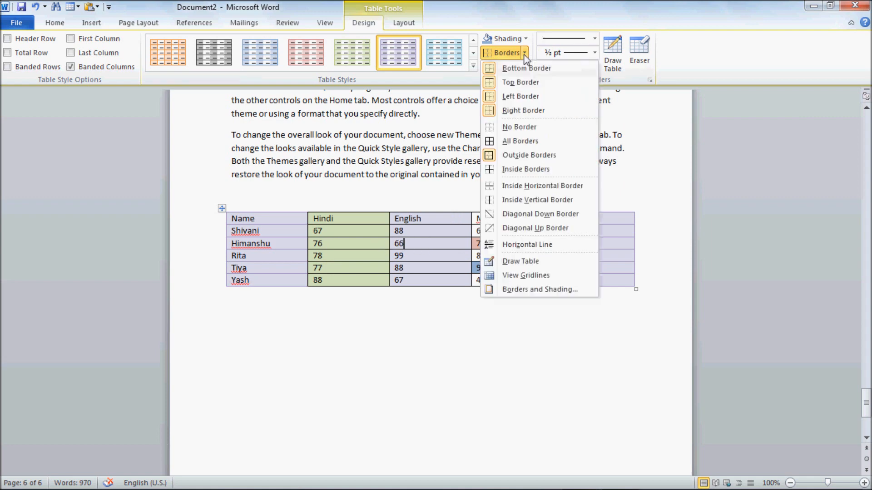
pyautogui.click(495, 218)
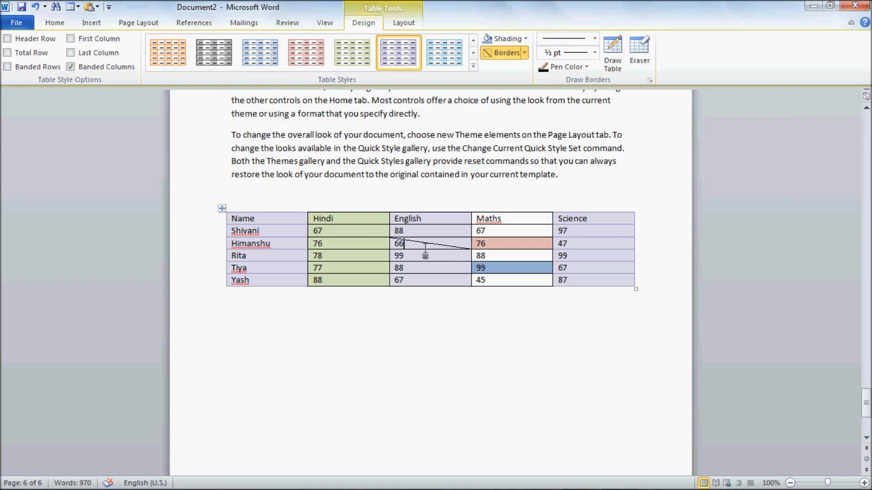
# Add a Diagonal Up Border to the English cell containing 88 in the row with Hindi mark 77
pyautogui.click(524, 52)
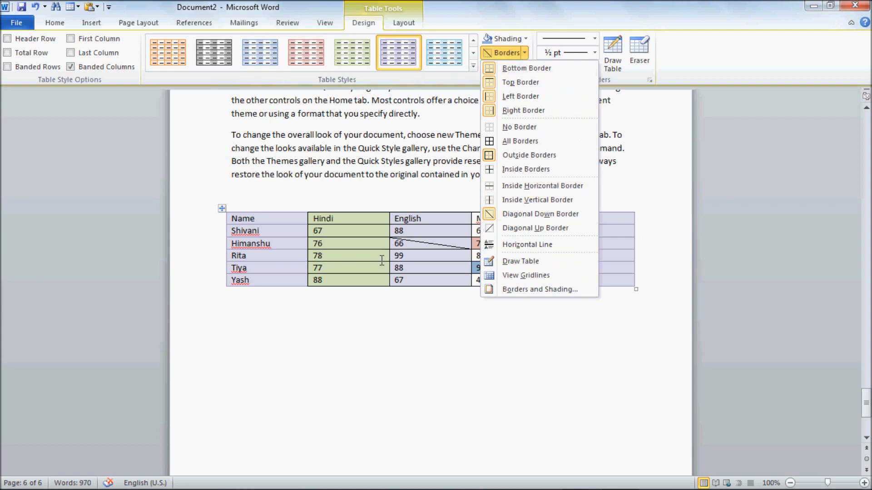
pyautogui.click(398, 262)
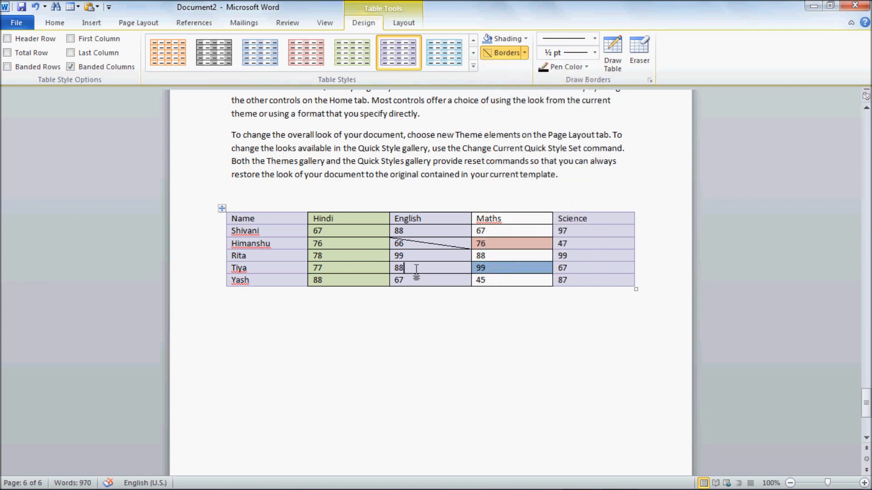
pyautogui.click(525, 52)
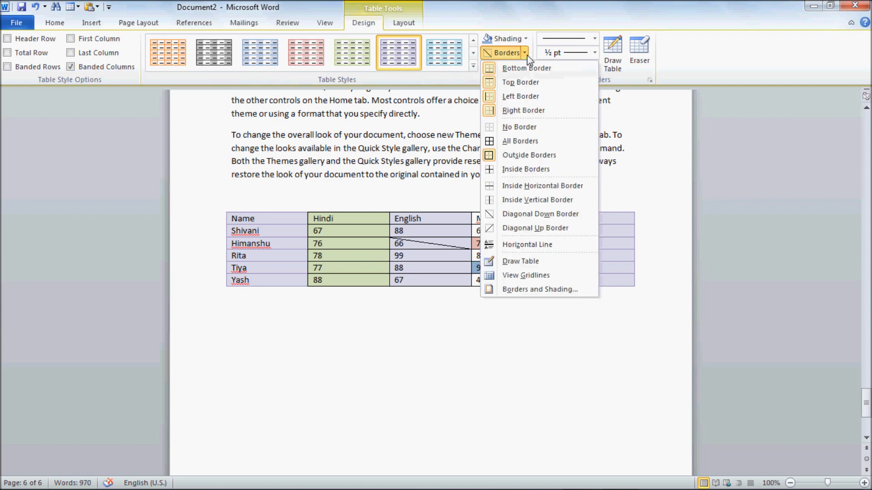
pyautogui.click(513, 228)
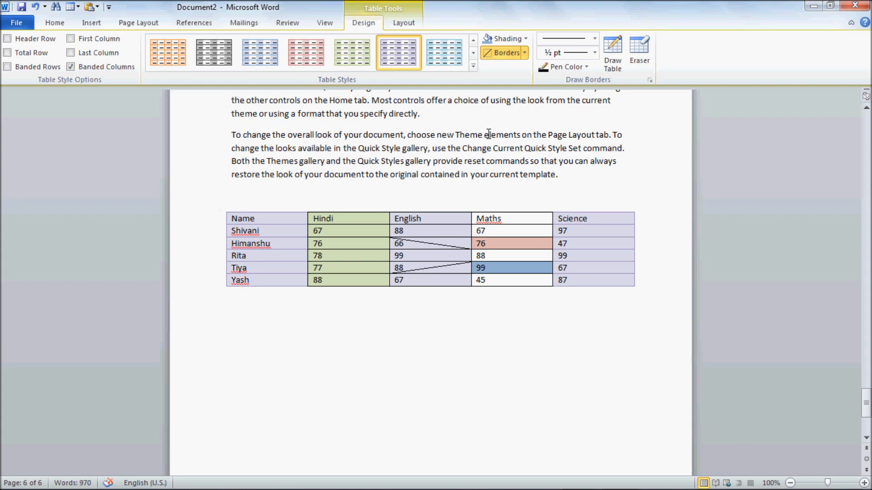
# Add an empty row at the end of the table and insert a Horizontal Line in its English cell
pyautogui.click(524, 56)
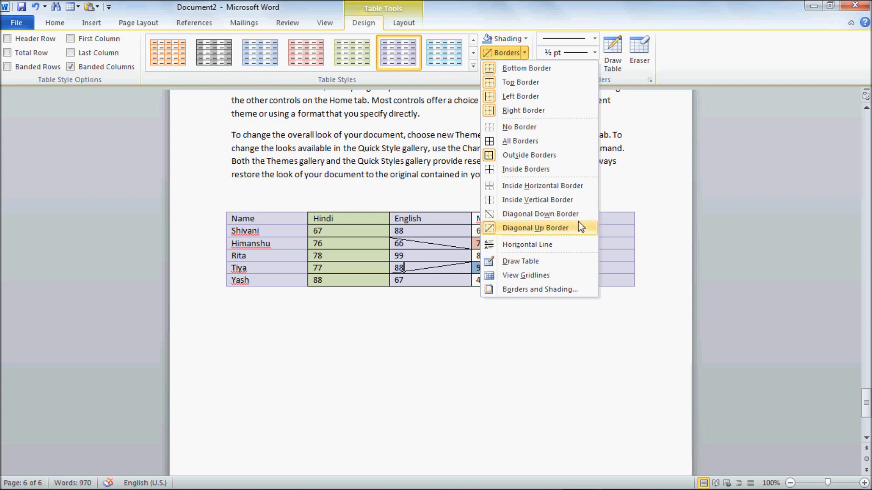
pyautogui.click(435, 315)
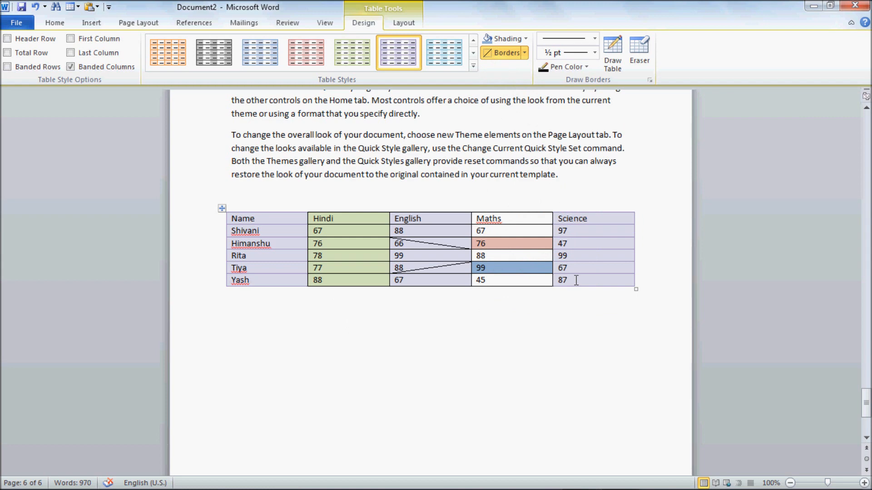
pyautogui.press('Tab')
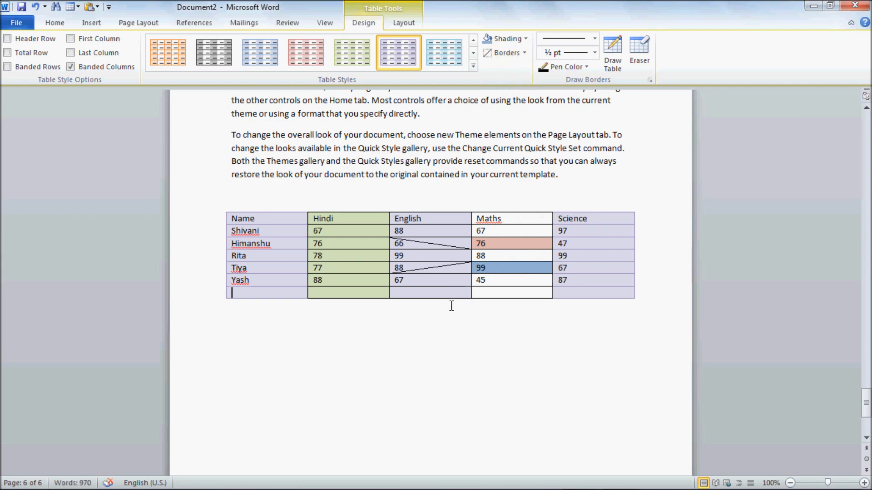
pyautogui.click(419, 293)
pyautogui.click(526, 53)
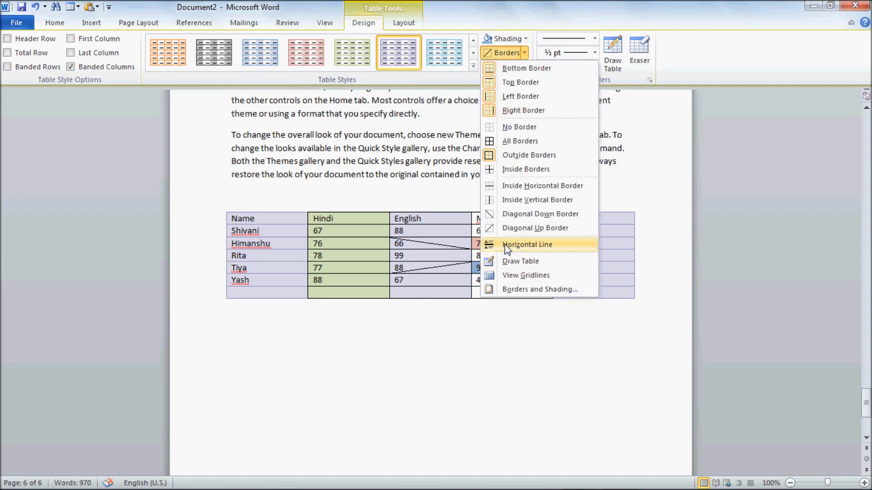
pyautogui.click(527, 244)
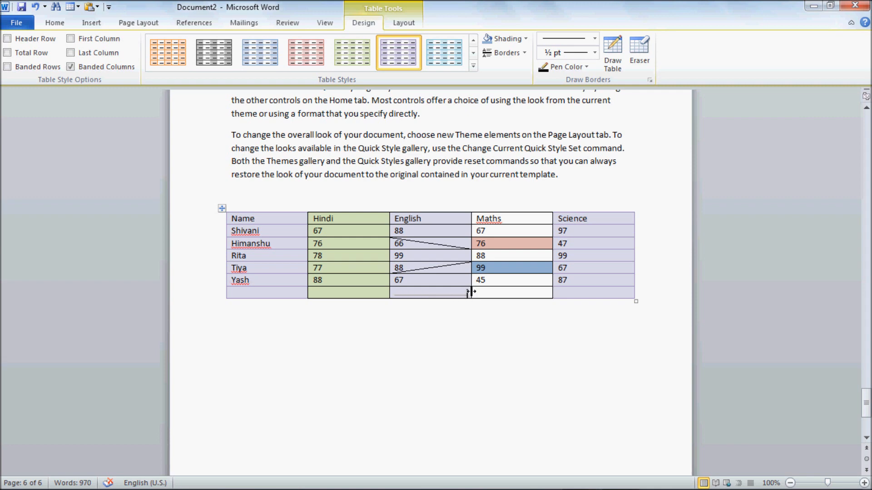
# Draw a new table outline below the marks table and divide it into six rows with horizontal lines
pyautogui.click(524, 52)
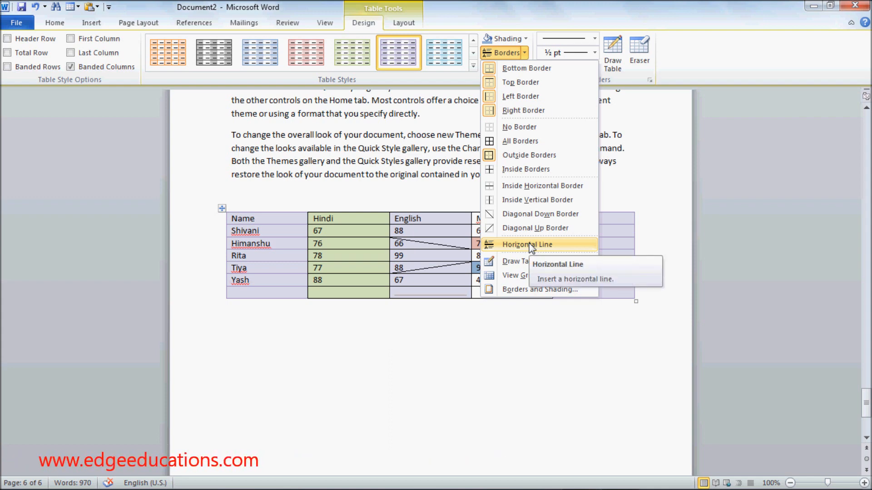
pyautogui.click(525, 267)
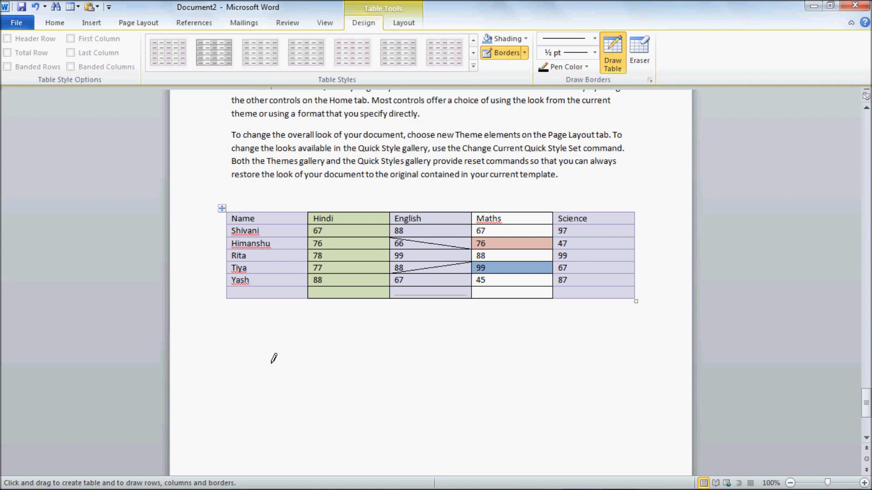
pyautogui.moveTo(254, 332)
pyautogui.mouseDown()
pyautogui.moveTo(272, 425)
pyautogui.moveTo(643, 441)
pyautogui.mouseUp()
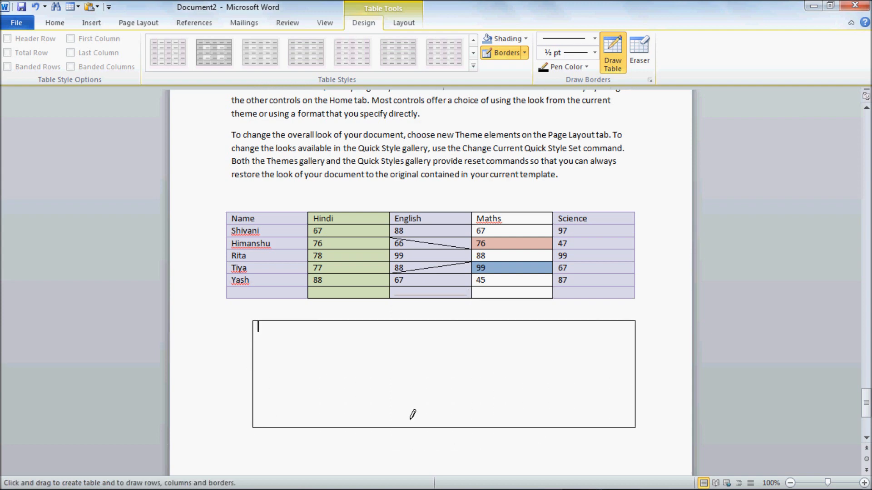
pyautogui.moveTo(257, 339); pyautogui.dragTo(354, 340)
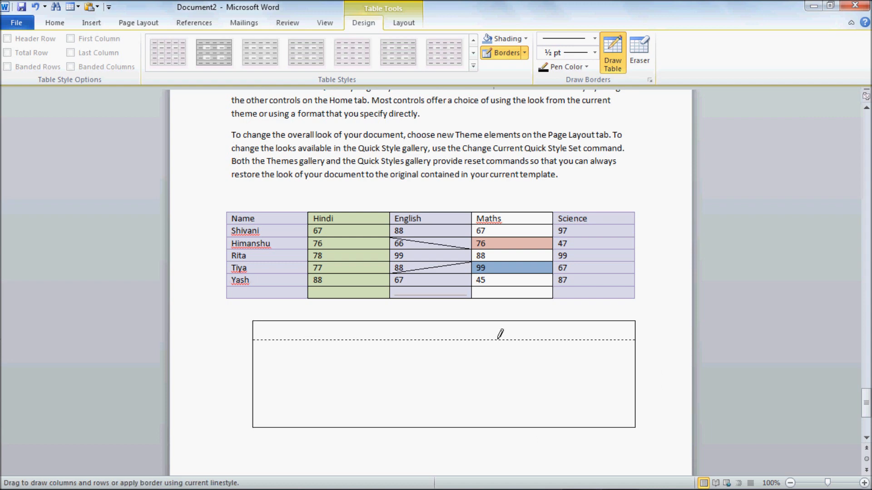
pyautogui.moveTo(500, 336); pyautogui.dragTo(501, 337)
pyautogui.moveTo(332, 364); pyautogui.dragTo(528, 364)
pyautogui.moveTo(330, 378); pyautogui.dragTo(518, 377)
pyautogui.moveTo(321, 408); pyautogui.dragTo(431, 409)
pyautogui.moveTo(258, 424); pyautogui.dragTo(443, 425)
# Draw vertical lines through the new table to divide it into six columns of varying width
pyautogui.moveTo(286, 315); pyautogui.dragTo(285, 449)
pyautogui.moveTo(327, 321); pyautogui.dragTo(323, 451)
pyautogui.moveTo(405, 323); pyautogui.dragTo(403, 448)
pyautogui.moveTo(498, 322); pyautogui.dragTo(495, 364)
pyautogui.moveTo(496, 451); pyautogui.dragTo(496, 365)
pyautogui.moveTo(568, 321); pyautogui.dragTo(575, 450)
# Erase both diagonal borders from the English cells of the marks table with the Eraser
pyautogui.click(524, 52)
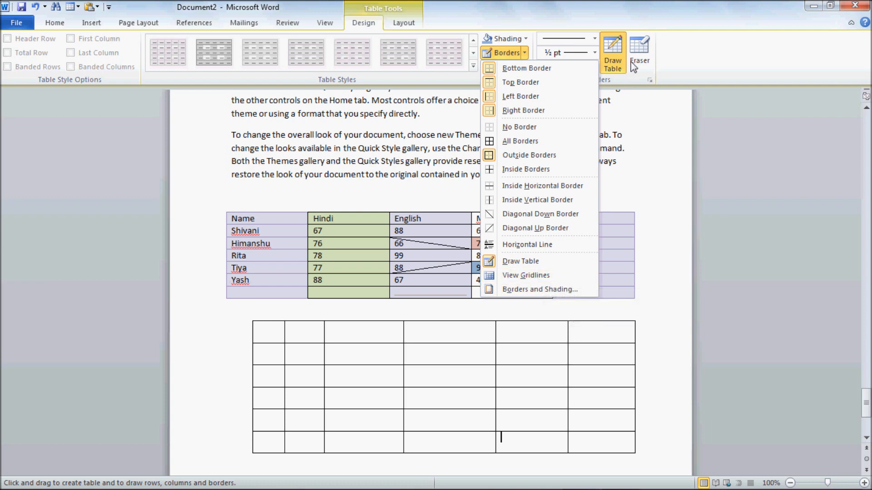
pyautogui.click(644, 107)
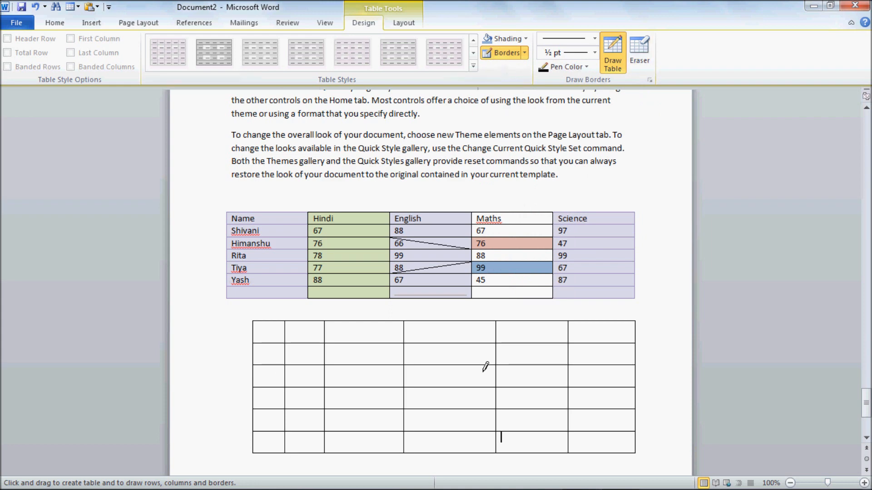
pyautogui.click(644, 56)
pyautogui.click(419, 298)
pyautogui.click(438, 266)
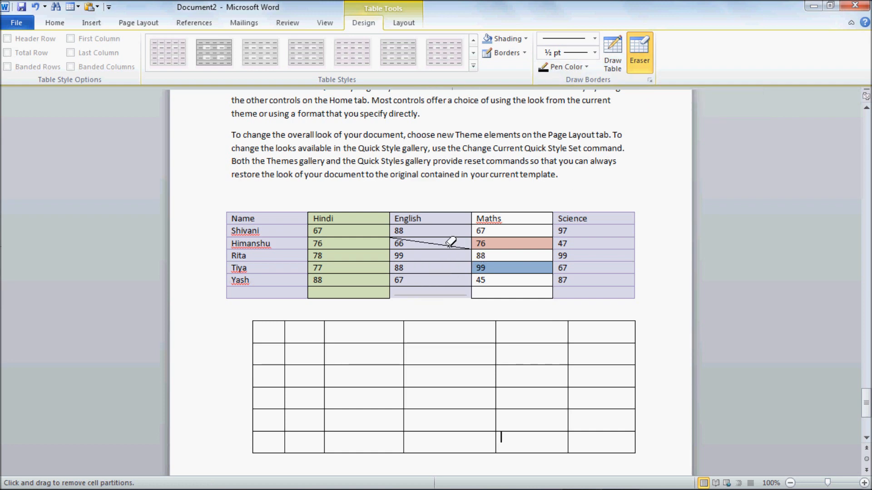
pyautogui.click(444, 245)
# Erase the line below the top cell in the drawn table's third column and several inner horizontal lines in its fourth column
pyautogui.click(381, 340)
pyautogui.click(449, 341)
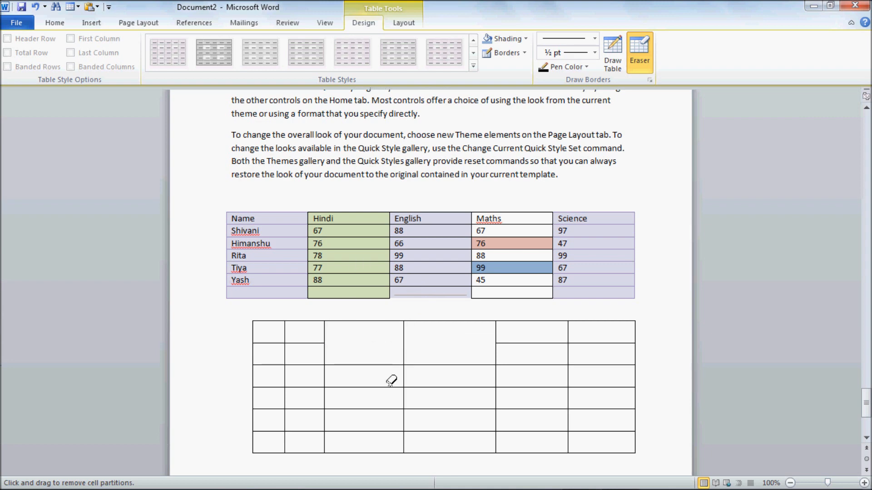
pyautogui.click(496, 363)
pyautogui.click(429, 387)
pyautogui.click(411, 409)
pyautogui.click(408, 452)
# Erase most of the first column's outer side border, its upper inner lines, and the top edges of the first and fourth columns
pyautogui.click(253, 441)
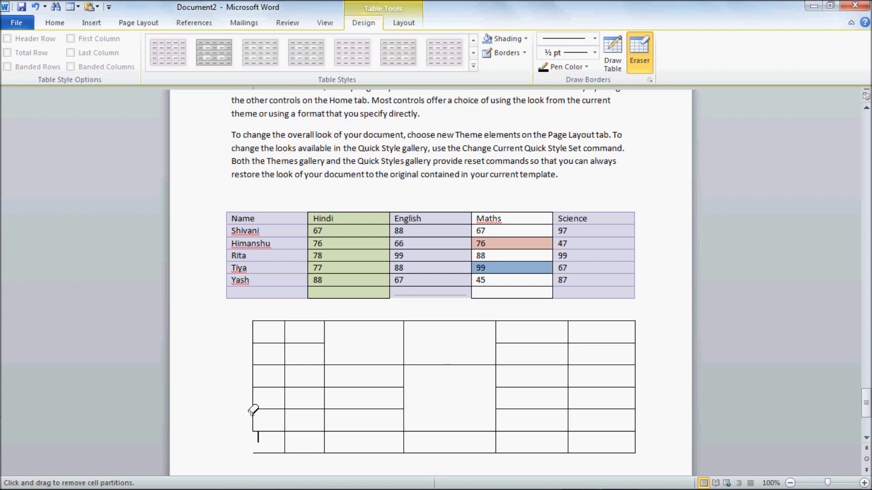
pyautogui.click(253, 399)
pyautogui.click(253, 365)
pyautogui.click(254, 344)
pyautogui.click(260, 321)
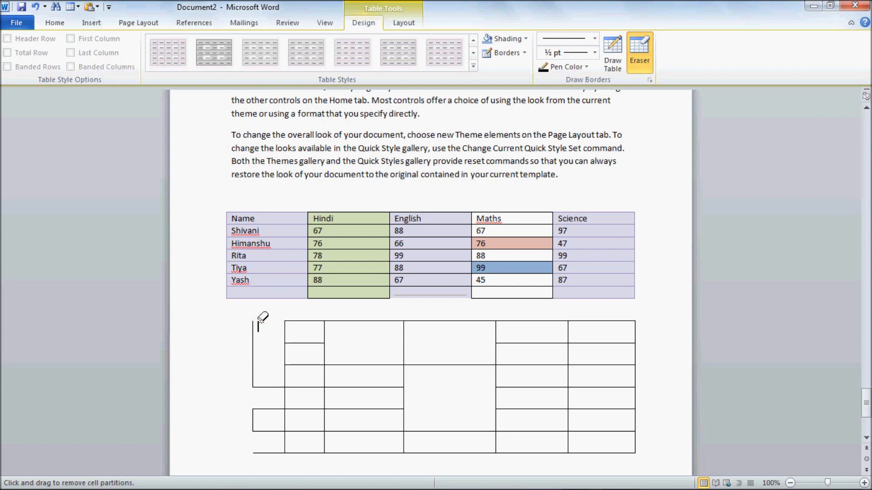
pyautogui.click(253, 346)
pyautogui.click(432, 321)
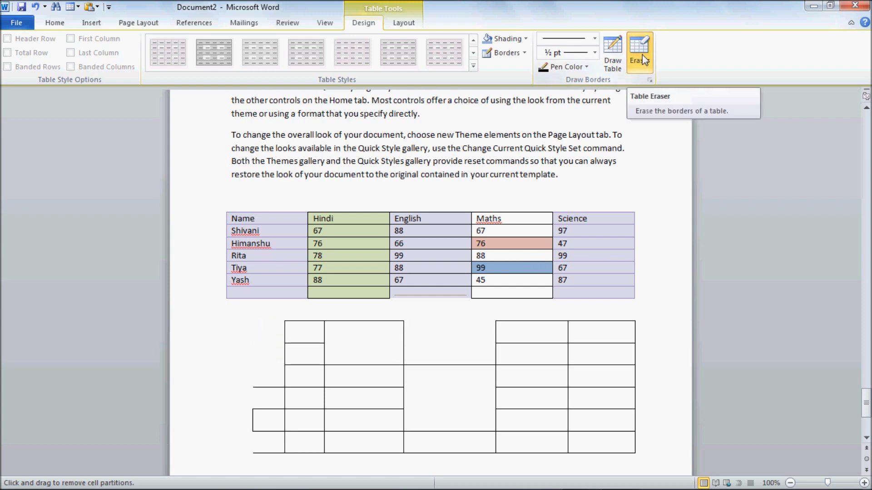
# Turn on View Gridlines to show the erased borders as dashed lines, switch it off, and turn it on again
pyautogui.click(525, 53)
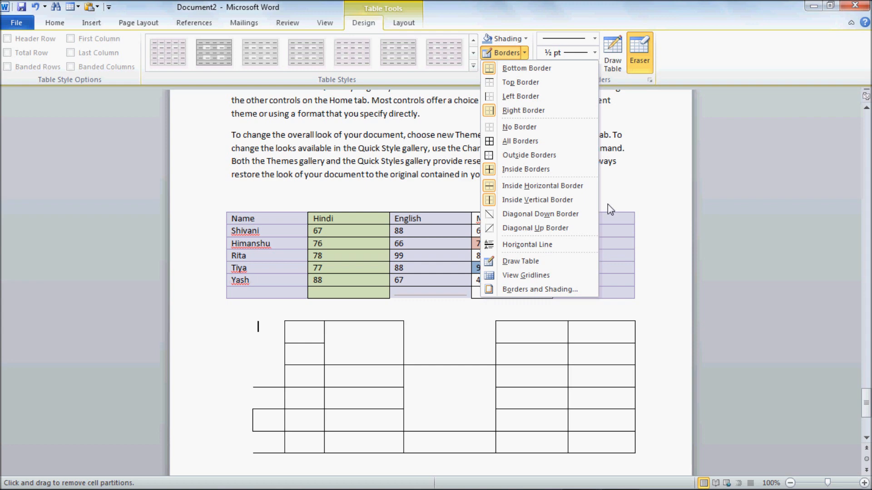
pyautogui.click(546, 278)
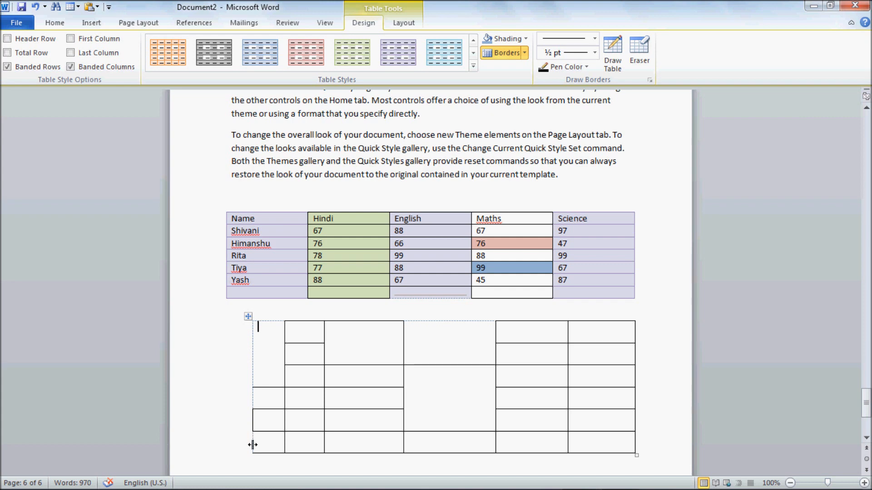
pyautogui.click(526, 53)
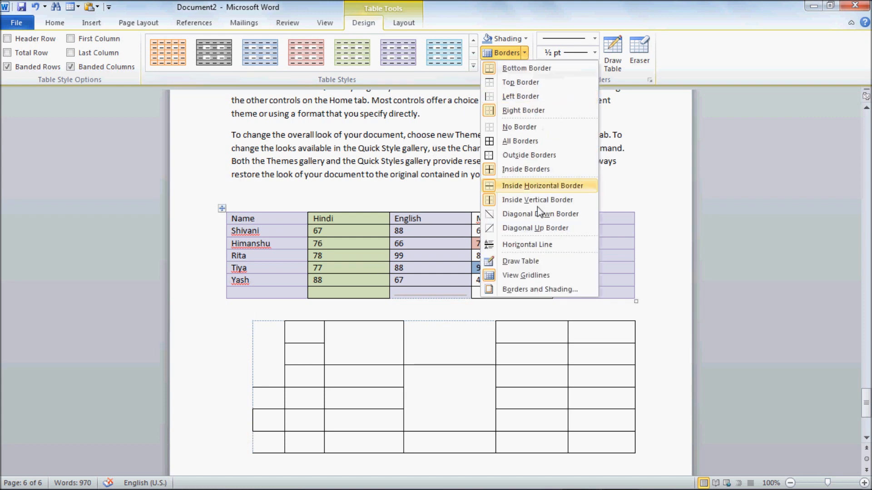
pyautogui.click(526, 275)
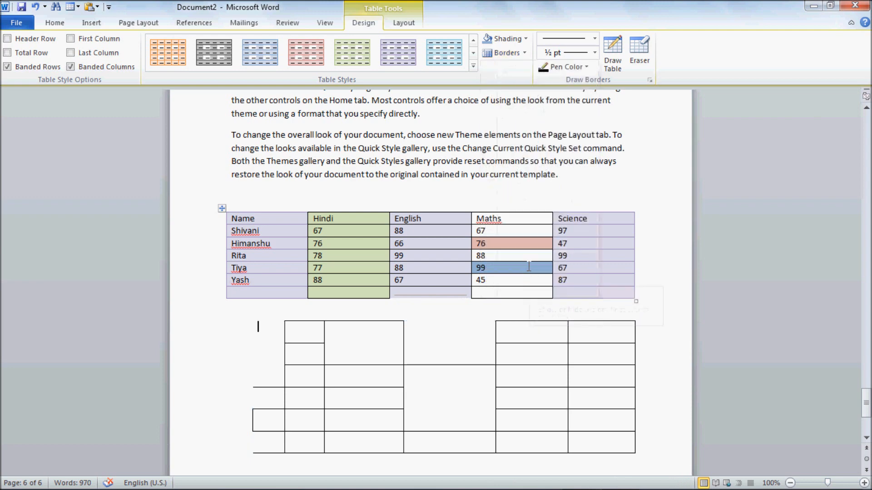
pyautogui.click(524, 53)
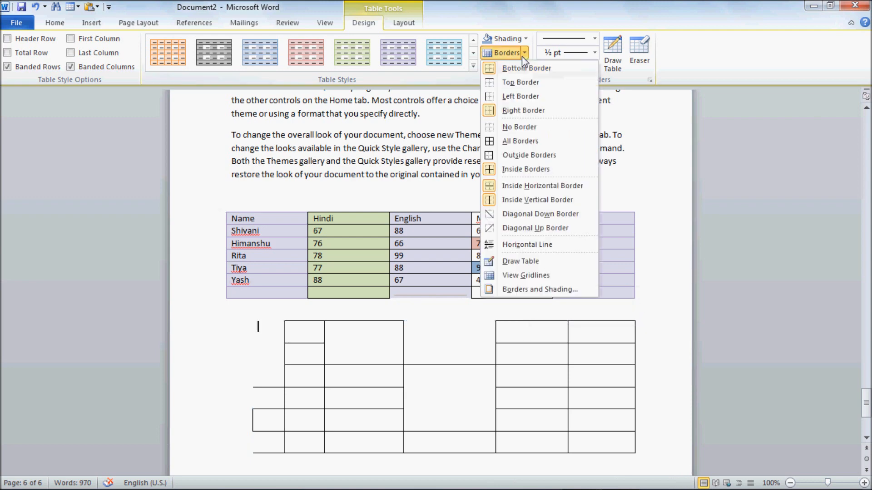
pyautogui.click(525, 275)
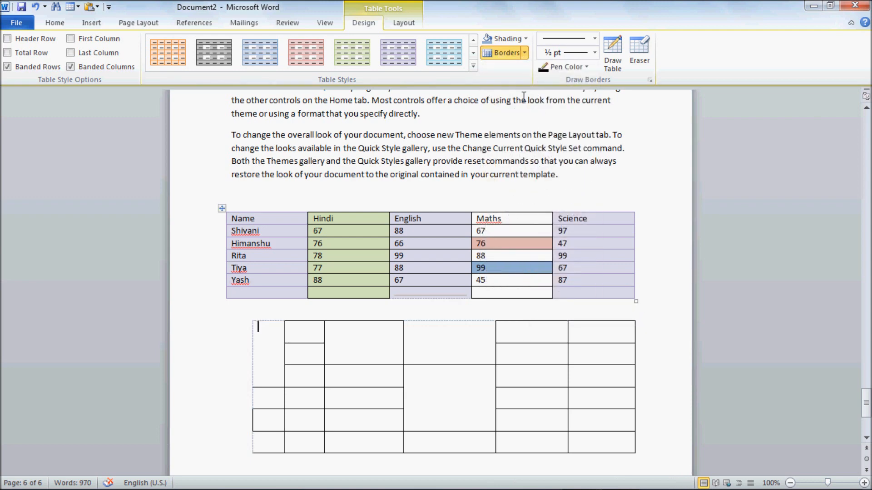
pyautogui.click(525, 54)
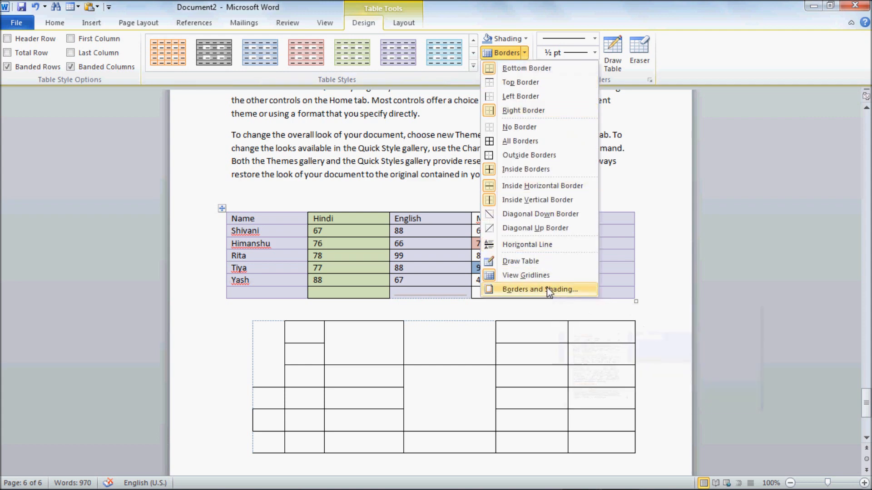
pyautogui.click(509, 363)
pyautogui.scroll(-6, 509, 362)
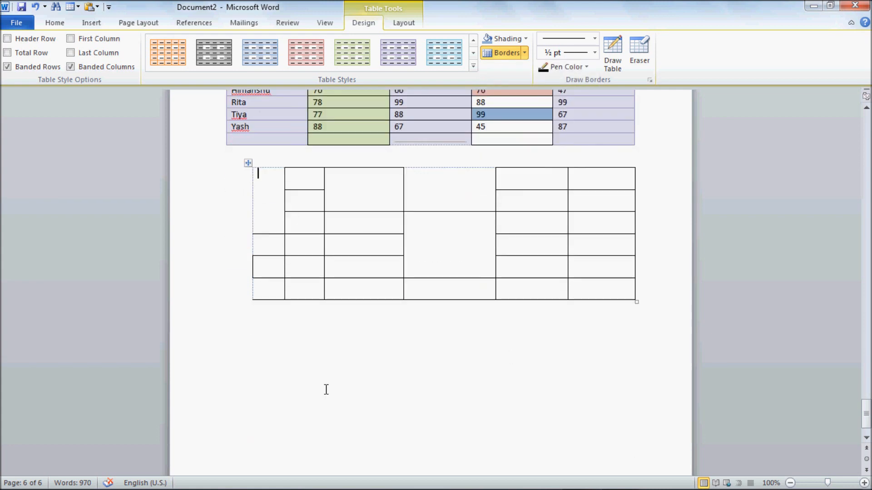
pyautogui.click(257, 354)
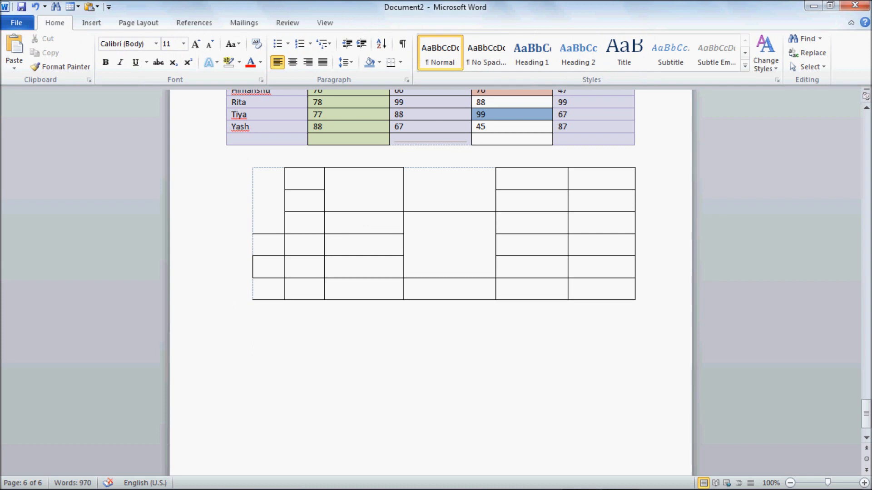
pyautogui.click(350, 237)
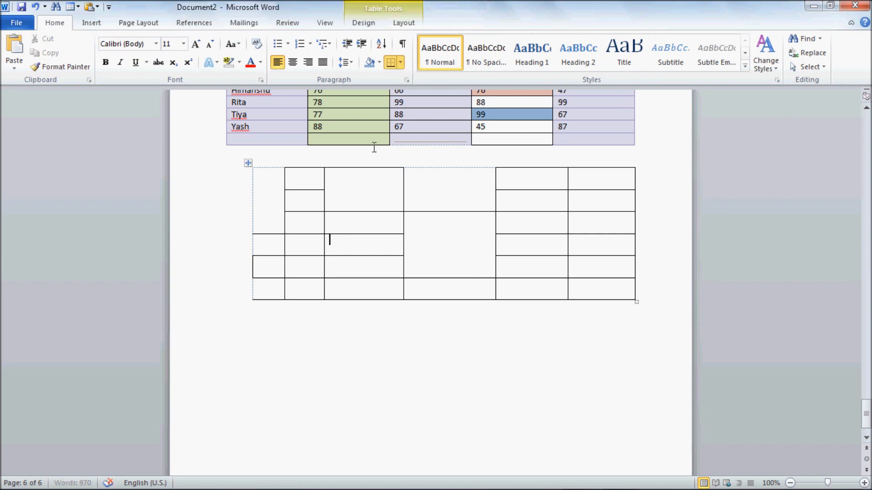
pyautogui.click(363, 23)
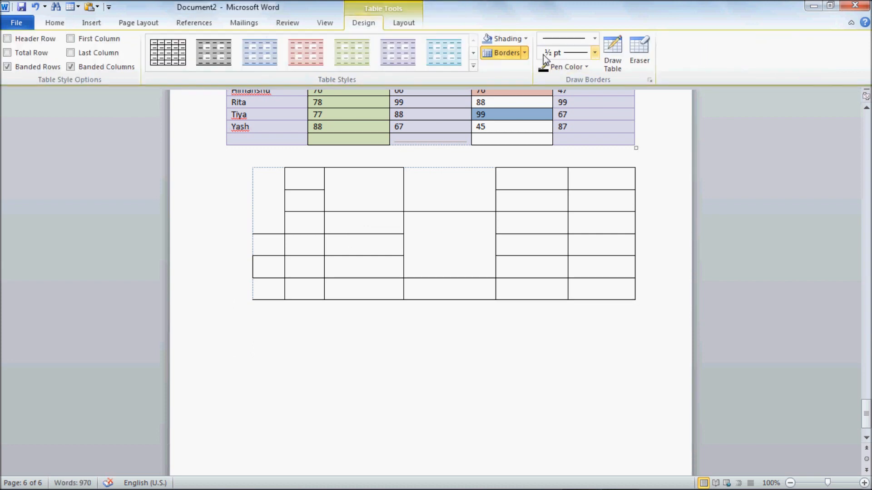
pyautogui.scroll(3, 401, 258)
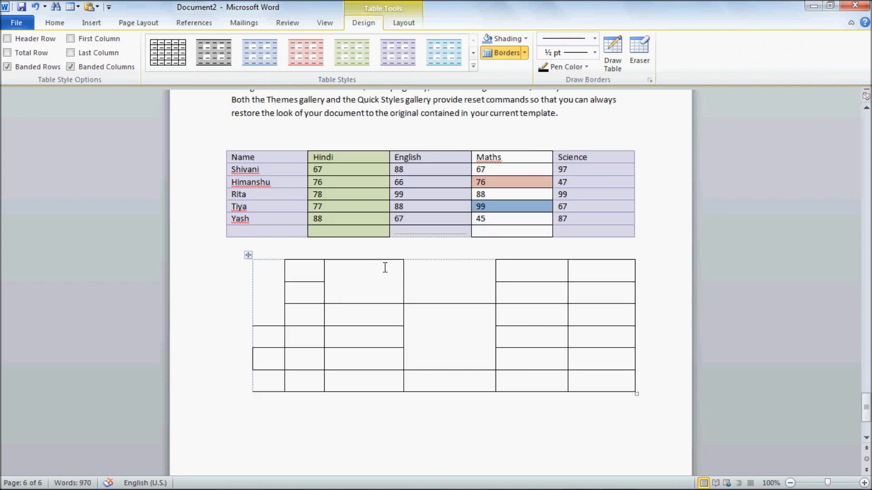
pyautogui.click(341, 181)
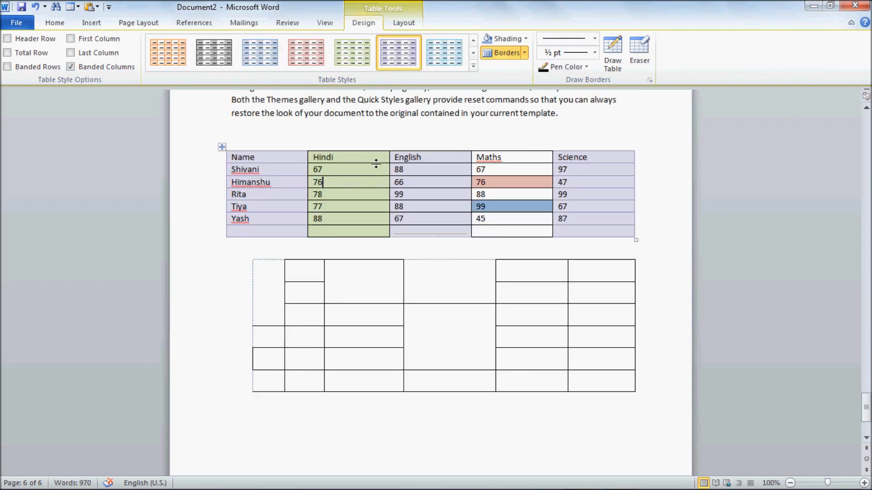
pyautogui.click(524, 53)
pyautogui.click(549, 292)
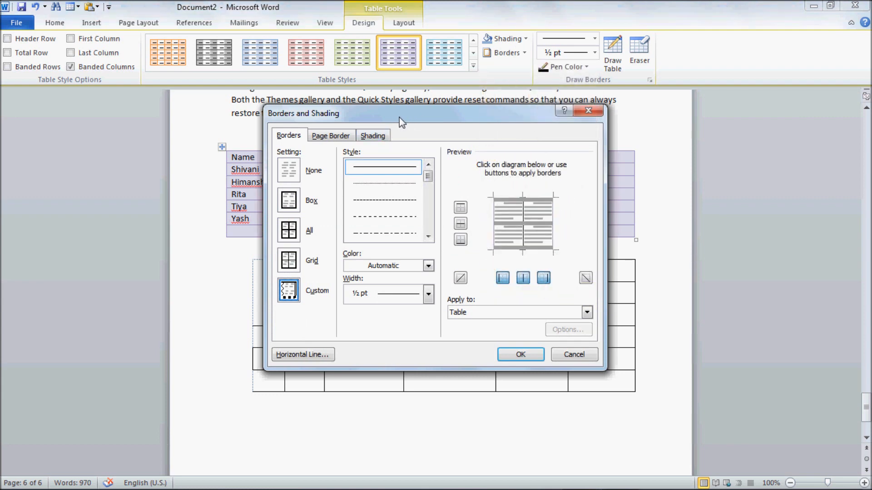
pyautogui.moveTo(399, 117); pyautogui.dragTo(422, 237)
pyautogui.click(611, 229)
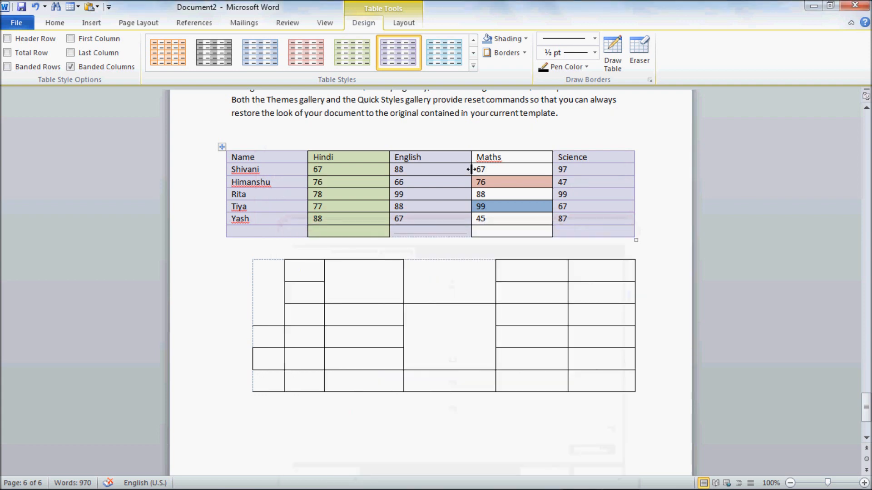
# Select the Maths column of the marks table and choose the triple-line style in its Borders and Shading settings
pyautogui.moveTo(484, 158); pyautogui.dragTo(490, 228)
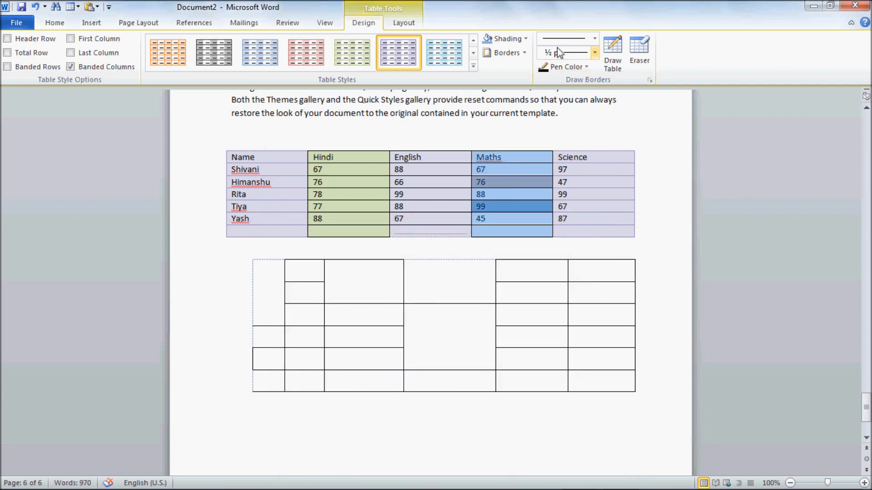
pyautogui.click(523, 52)
pyautogui.click(514, 289)
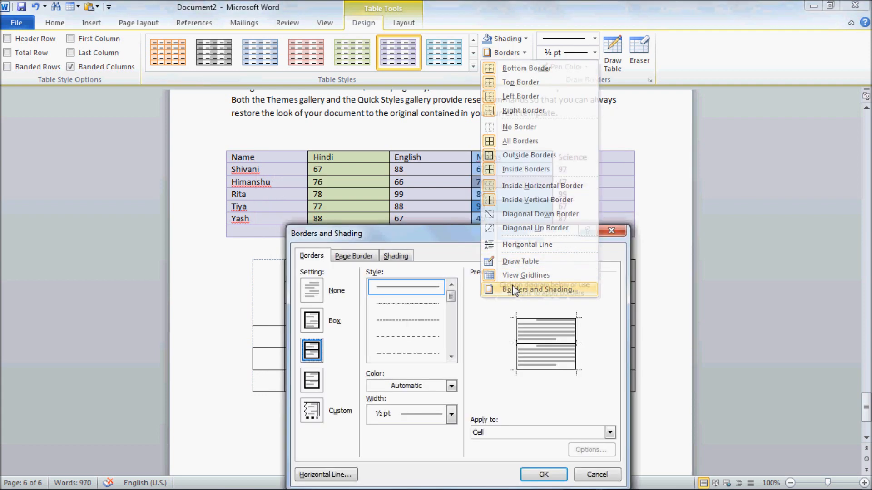
pyautogui.moveTo(338, 224); pyautogui.dragTo(254, 152)
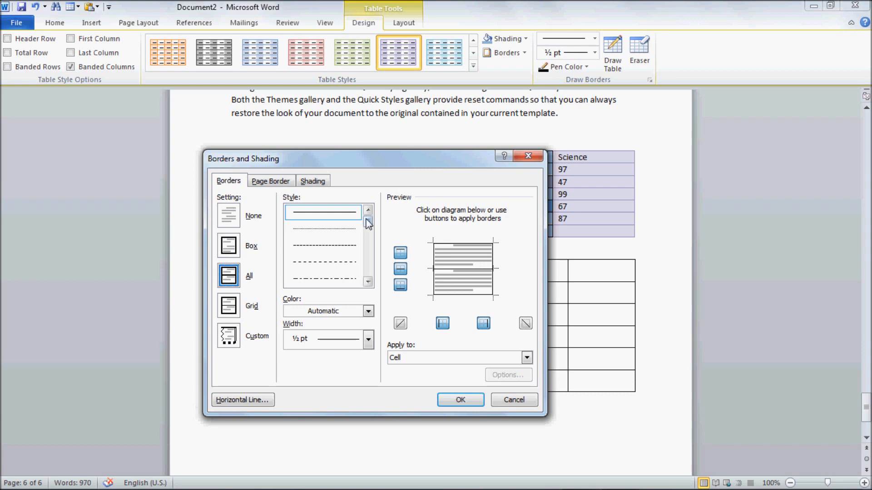
pyautogui.moveTo(365, 222)
pyautogui.mouseDown()
pyautogui.moveTo(373, 277)
pyautogui.moveTo(363, 235)
pyautogui.mouseUp()
pyautogui.click(337, 218)
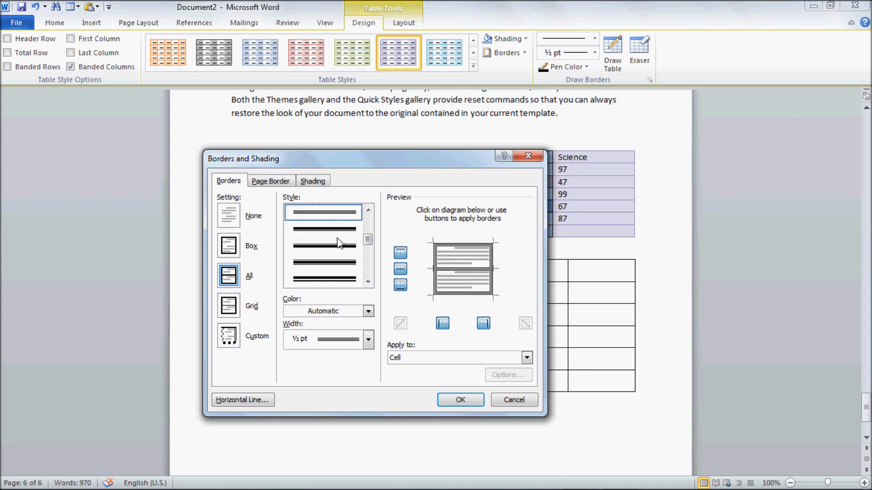
# Colour the Maths column's triple-line borders red, try a 1 ½ pt width, and apply them at ½ pt
pyautogui.click(348, 312)
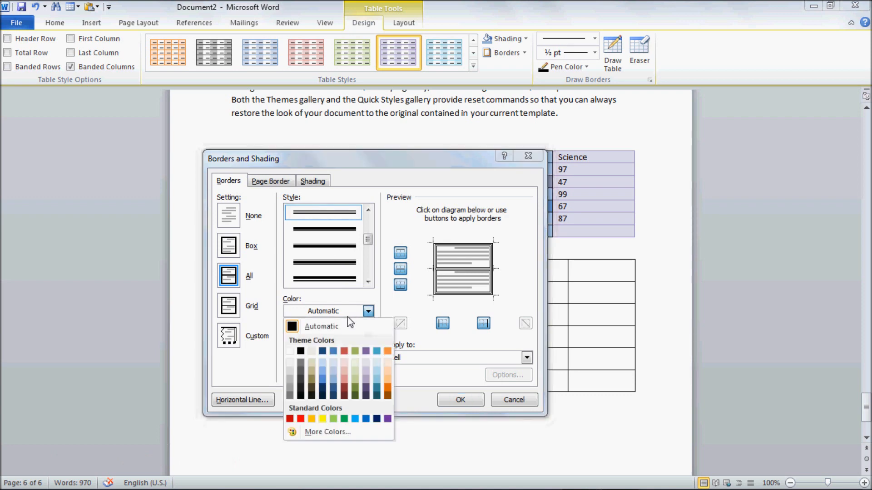
pyautogui.click(301, 419)
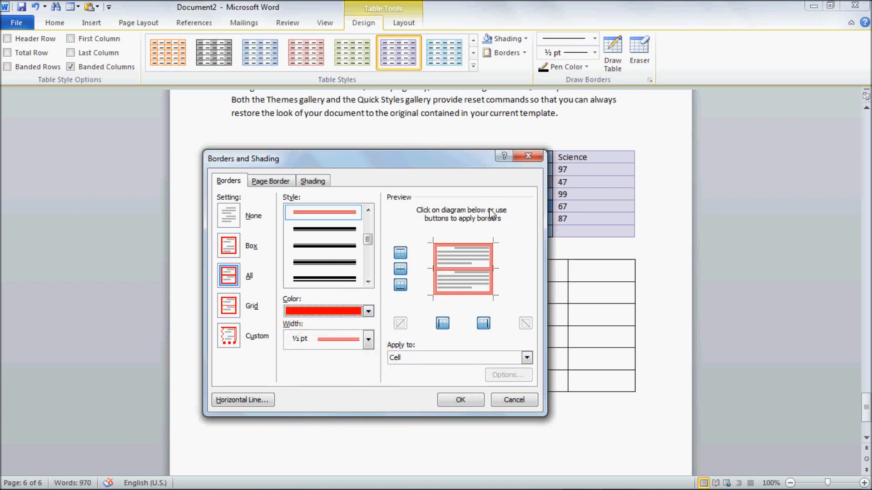
pyautogui.click(368, 340)
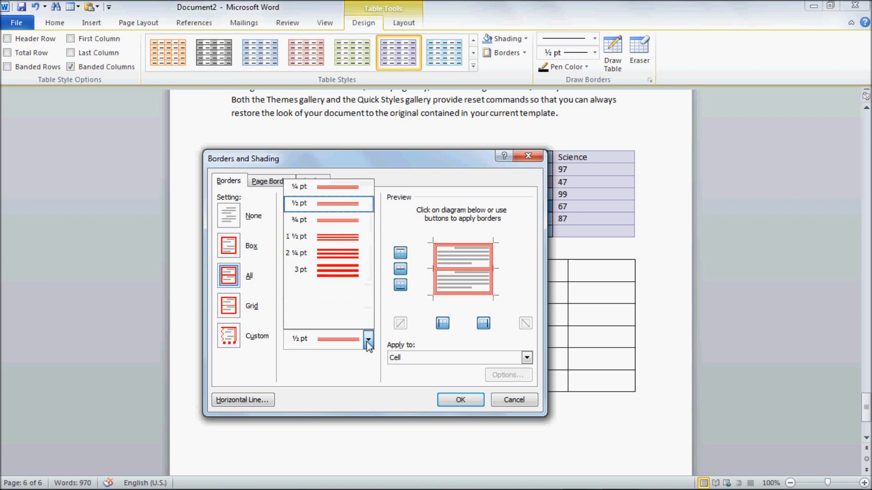
pyautogui.click(348, 236)
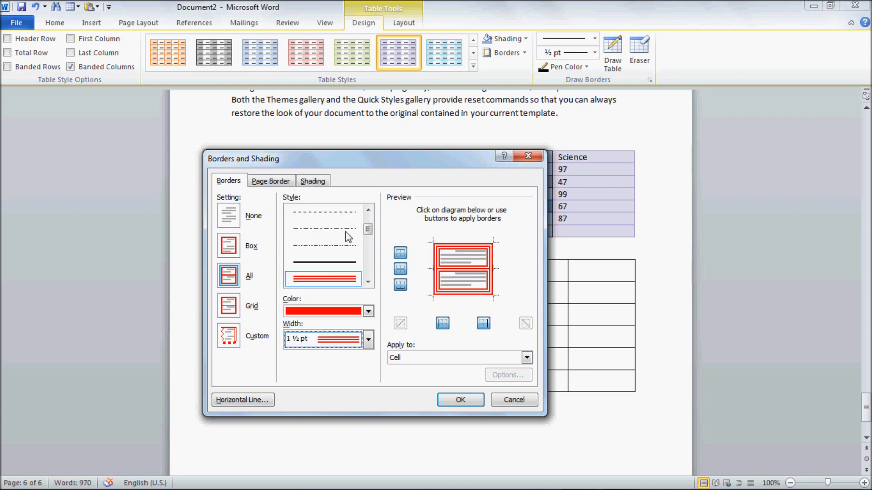
pyautogui.click(368, 340)
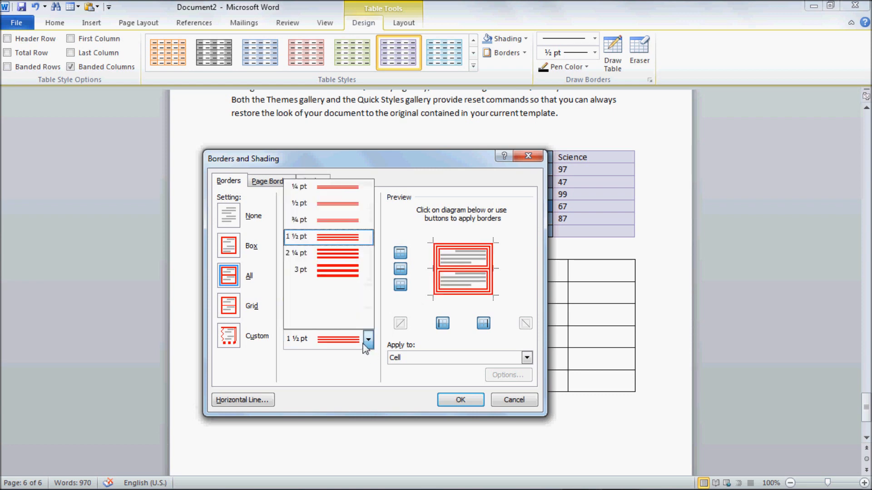
pyautogui.click(343, 203)
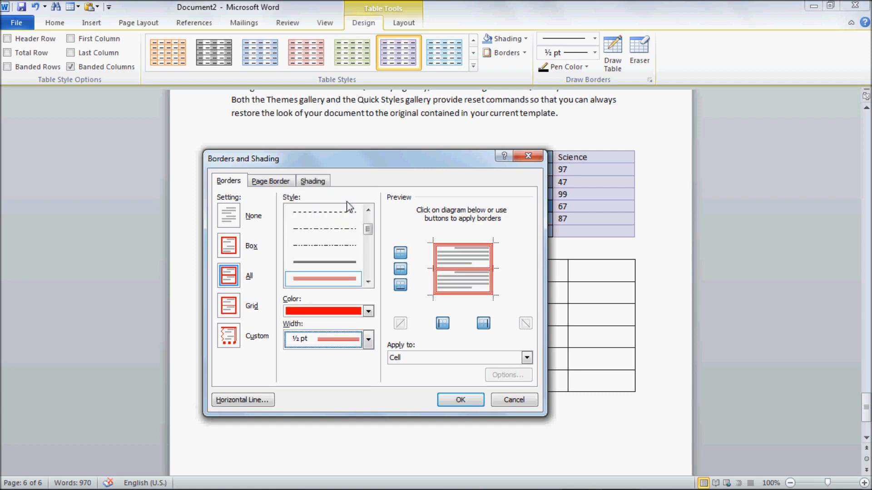
pyautogui.click(449, 406)
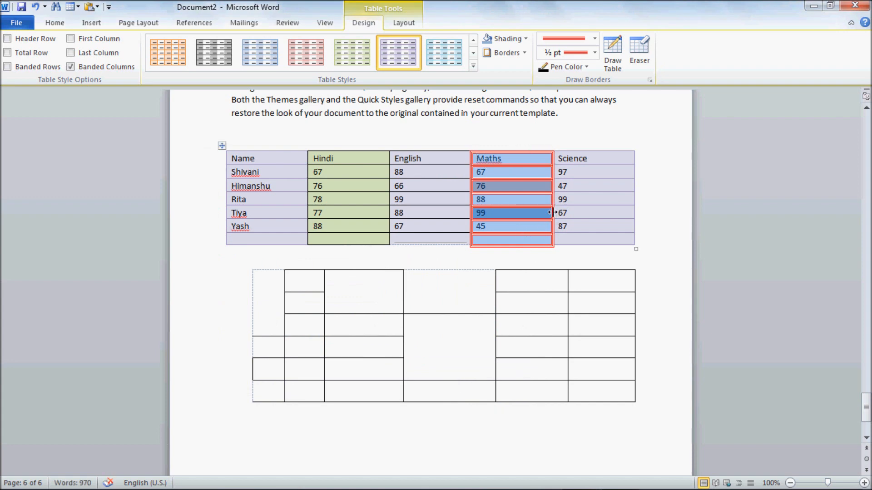
# Set up a Box page border with the diagonally striped line style in dark blue in the Borders and Shading settings
pyautogui.click(525, 53)
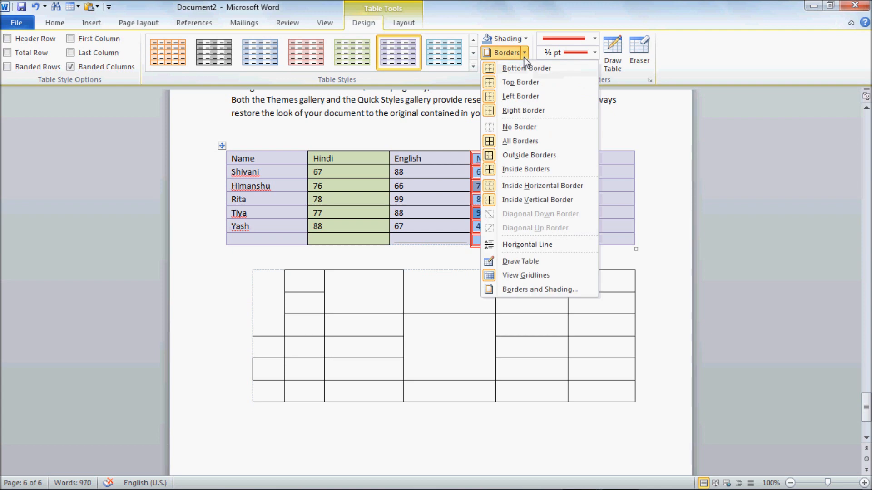
pyautogui.click(533, 287)
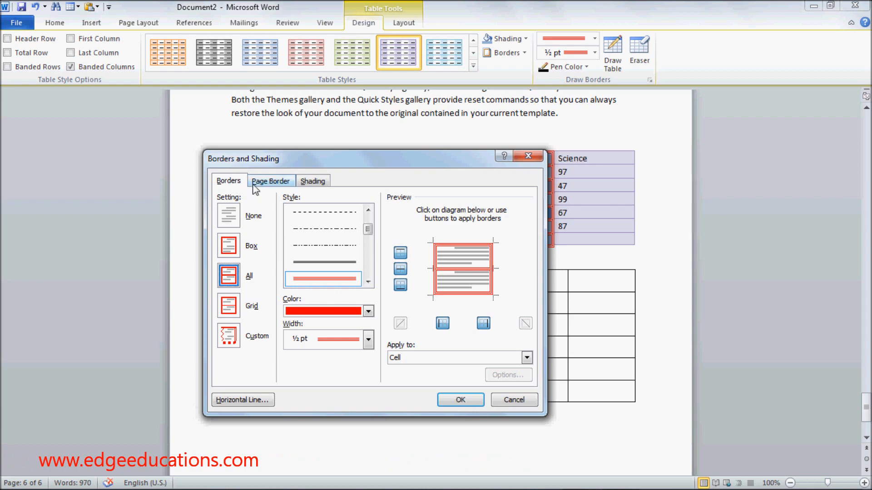
pyautogui.click(270, 181)
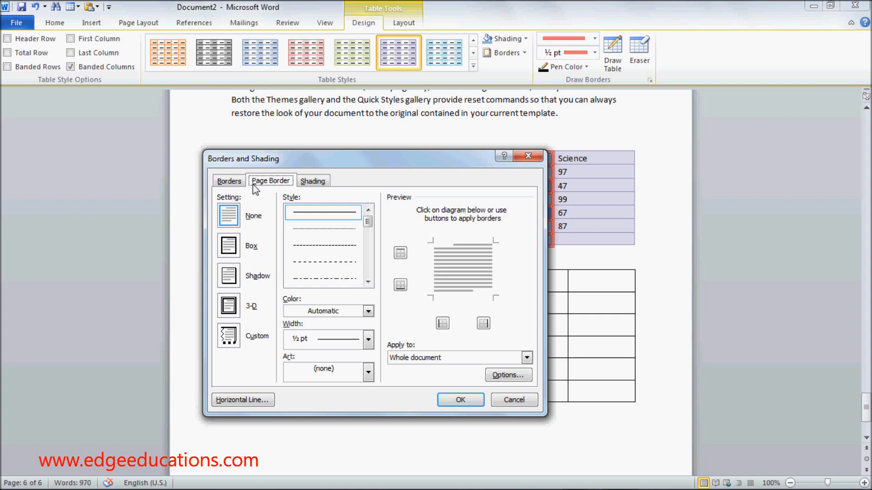
pyautogui.click(233, 256)
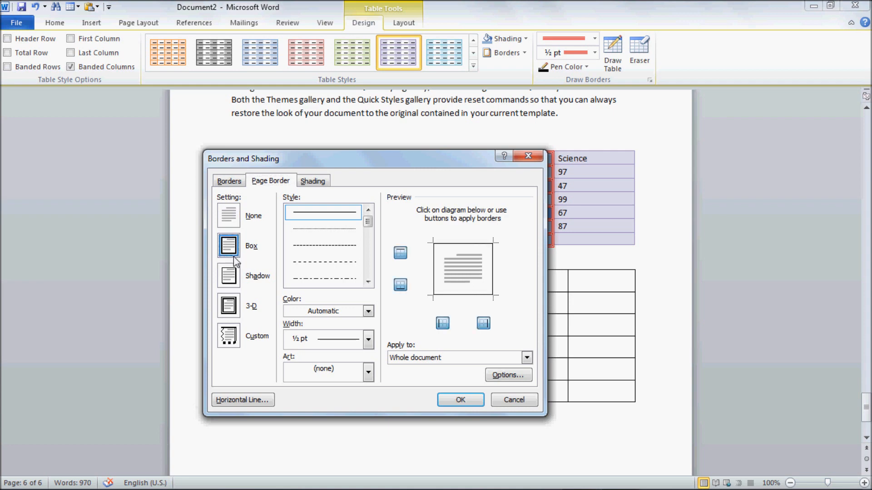
pyautogui.moveTo(367, 224)
pyautogui.mouseDown()
pyautogui.moveTo(372, 278)
pyautogui.moveTo(368, 261)
pyautogui.mouseUp()
pyautogui.click(340, 279)
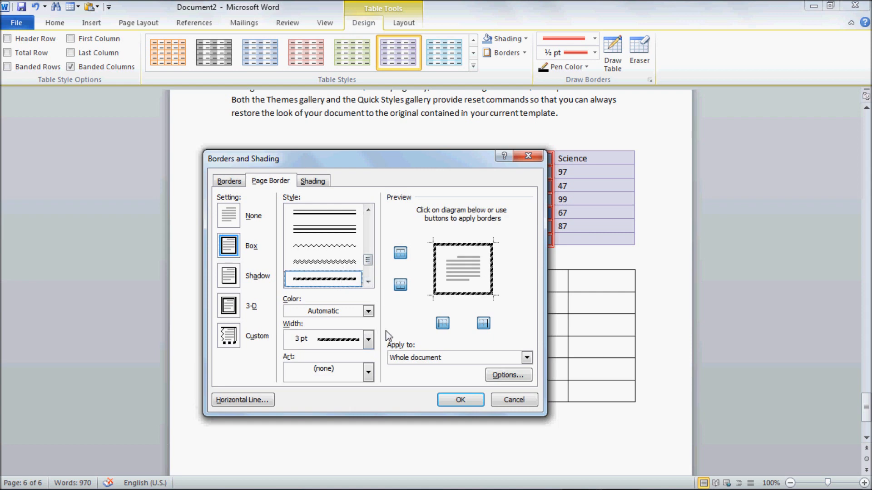
pyautogui.click(322, 317)
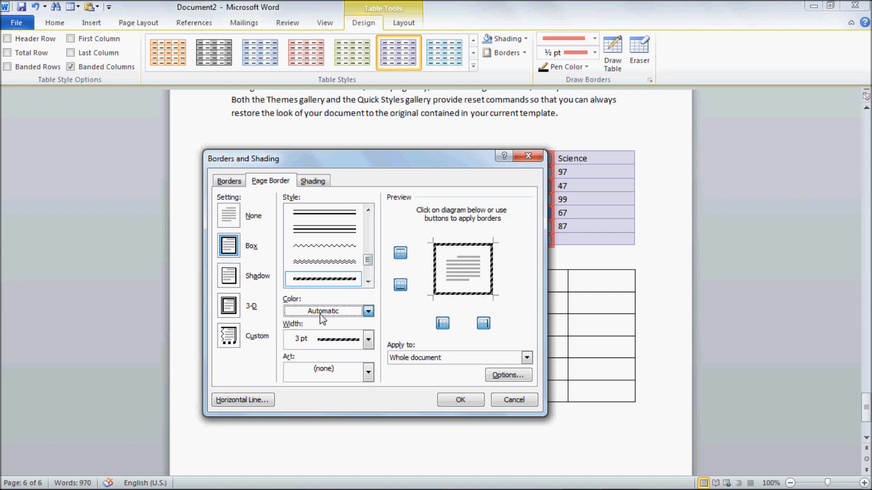
pyautogui.click(323, 387)
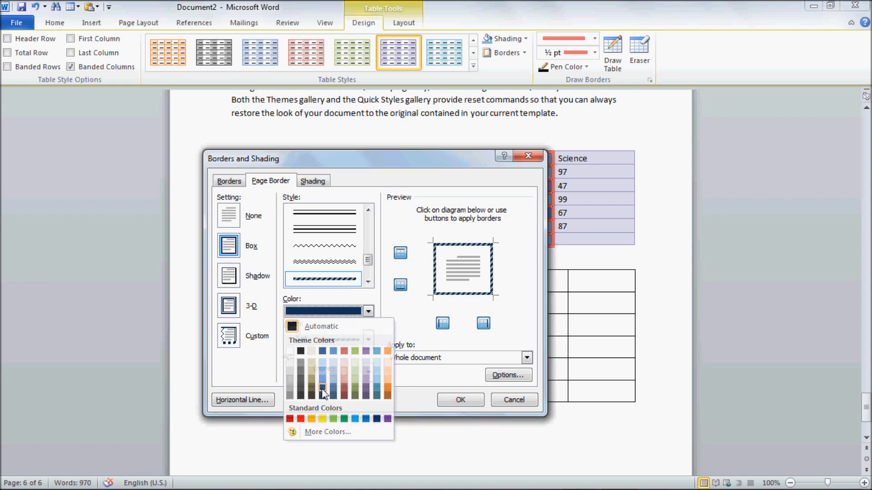
# Try a double-line style for the page border and open its list of widths
pyautogui.click(368, 340)
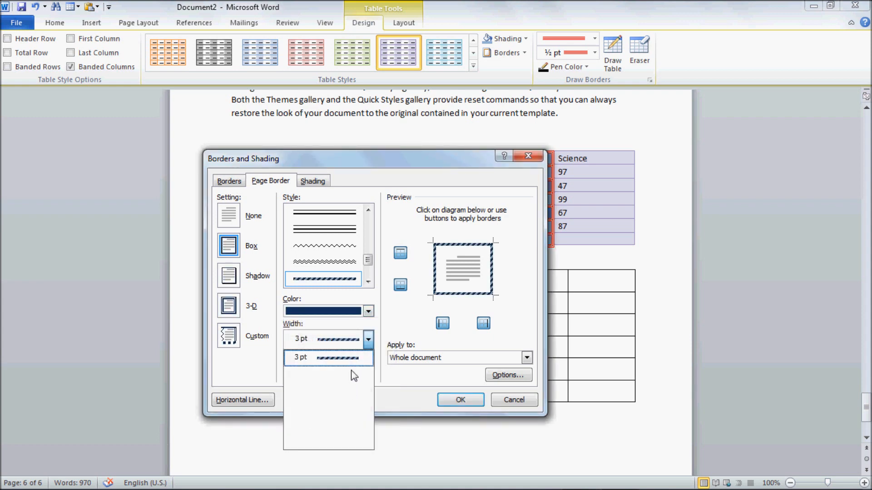
pyautogui.click(350, 218)
pyautogui.click(371, 334)
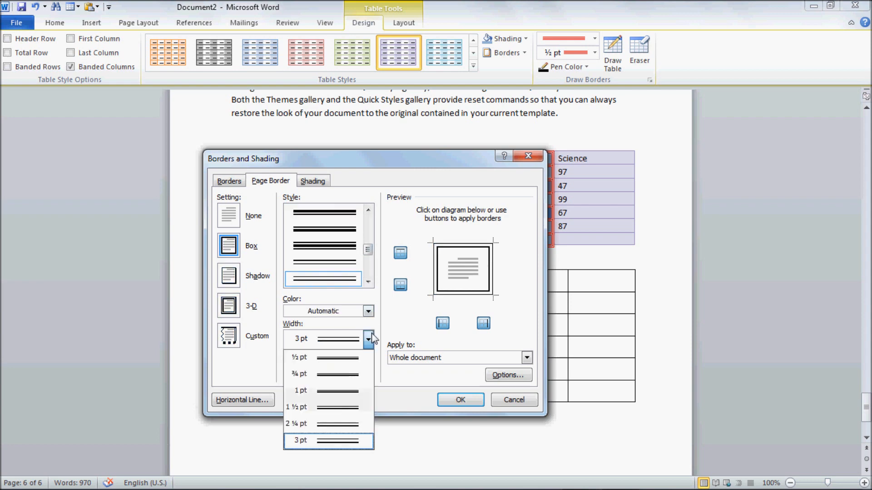
pyautogui.click(368, 282)
pyautogui.click(368, 282)
pyautogui.click(368, 282)
pyautogui.click(368, 282)
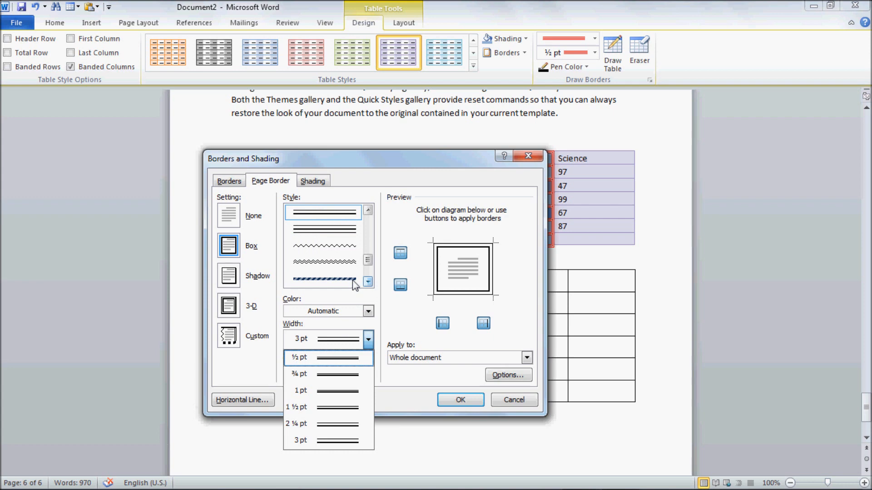
# Choose the dark blue striped page border style again at 3 pt and apply it to the whole document
pyautogui.click(356, 279)
pyautogui.click(329, 348)
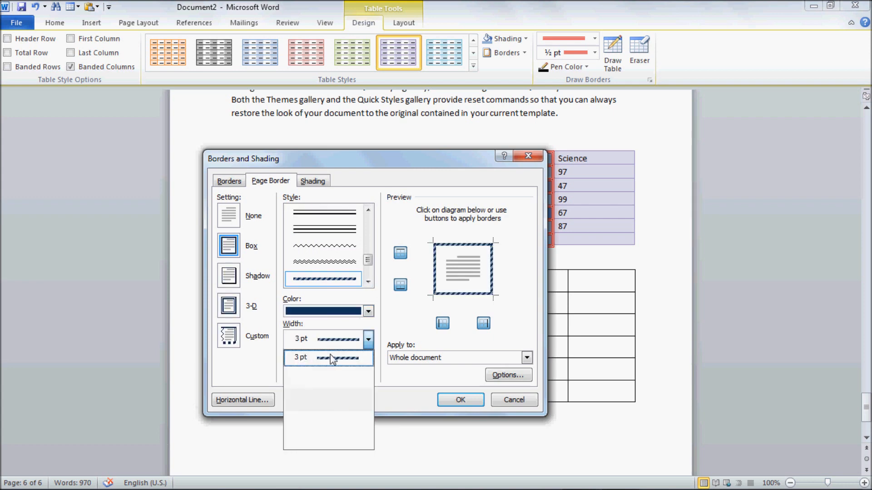
pyautogui.click(332, 358)
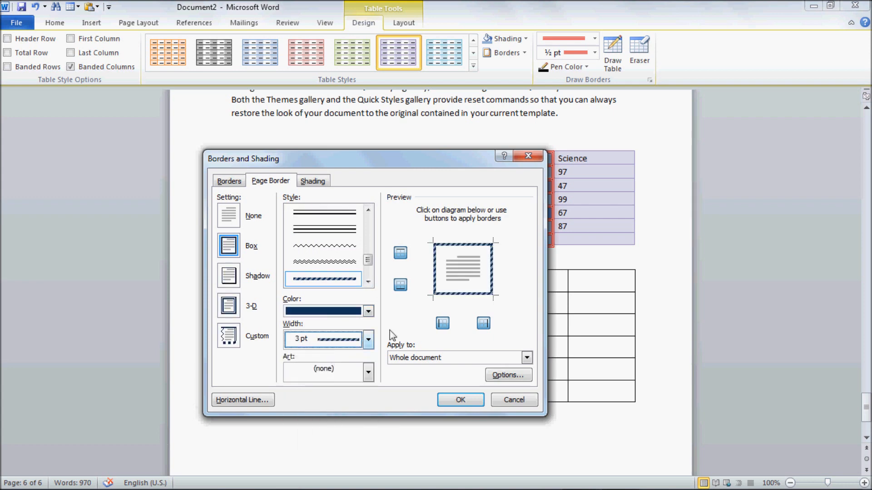
pyautogui.click(460, 399)
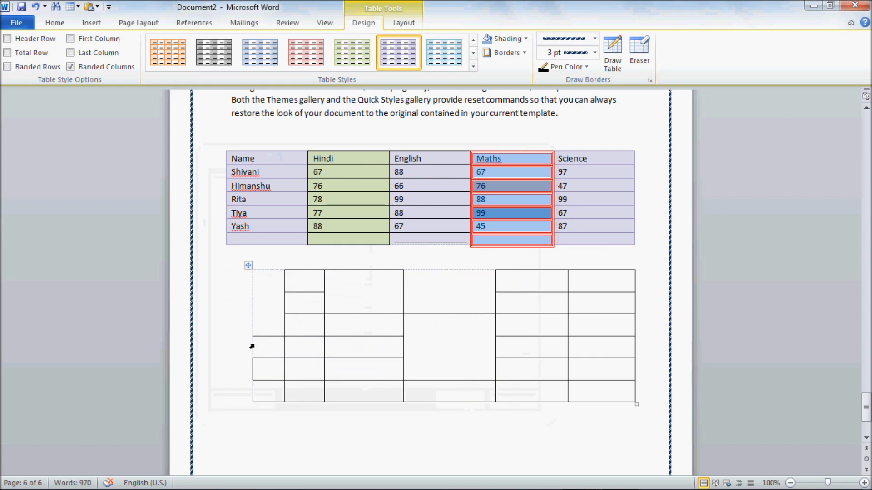
pyautogui.scroll(6, 252, 347)
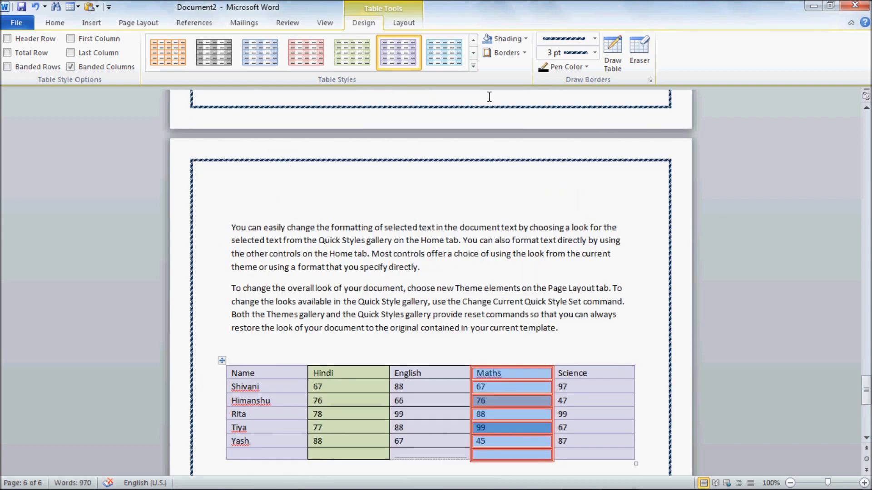
# Compare the Borders and Page Border settings without changing them, and select the two body paragraphs above the marks table
pyautogui.click(524, 53)
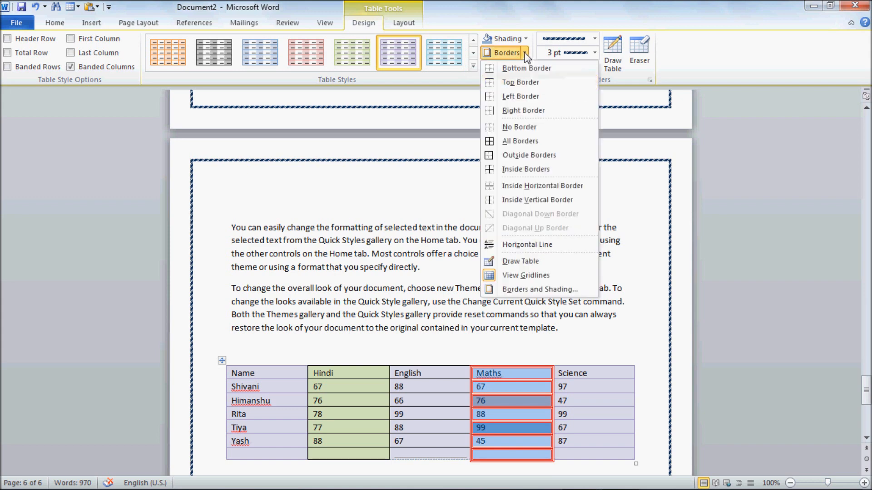
pyautogui.click(516, 289)
pyautogui.click(219, 182)
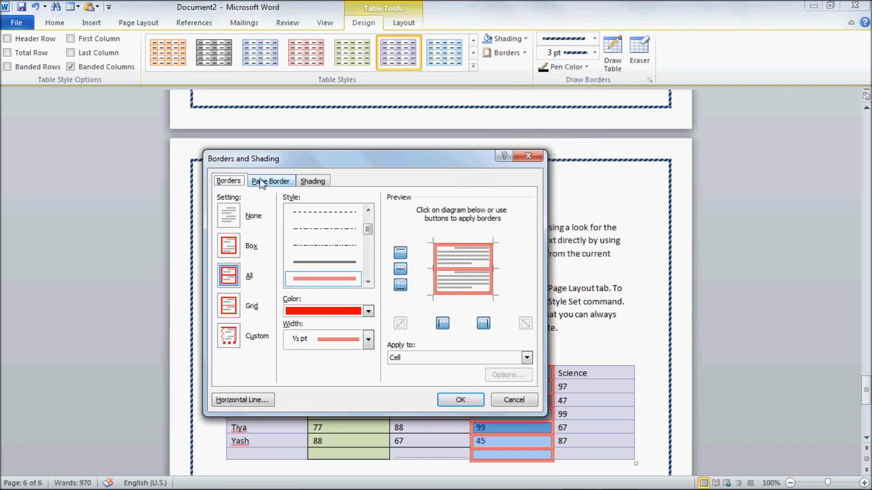
pyautogui.click(265, 182)
pyautogui.click(232, 182)
pyautogui.click(522, 400)
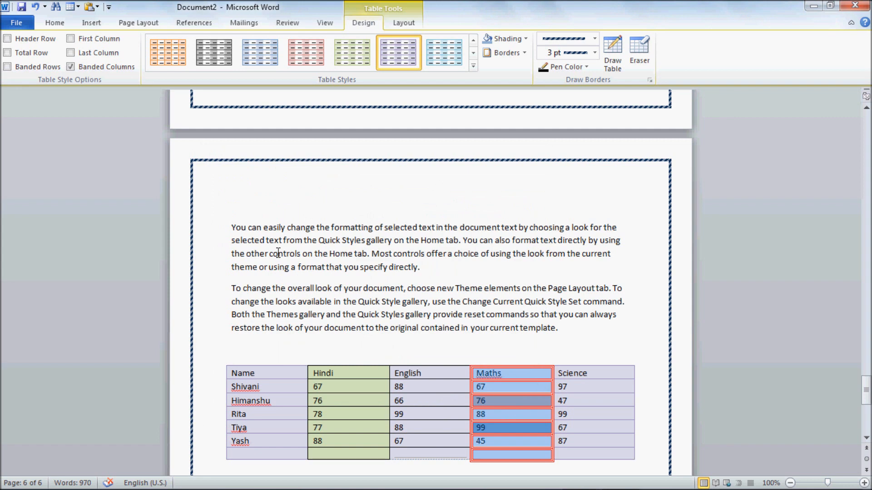
pyautogui.moveTo(237, 227); pyautogui.dragTo(565, 329)
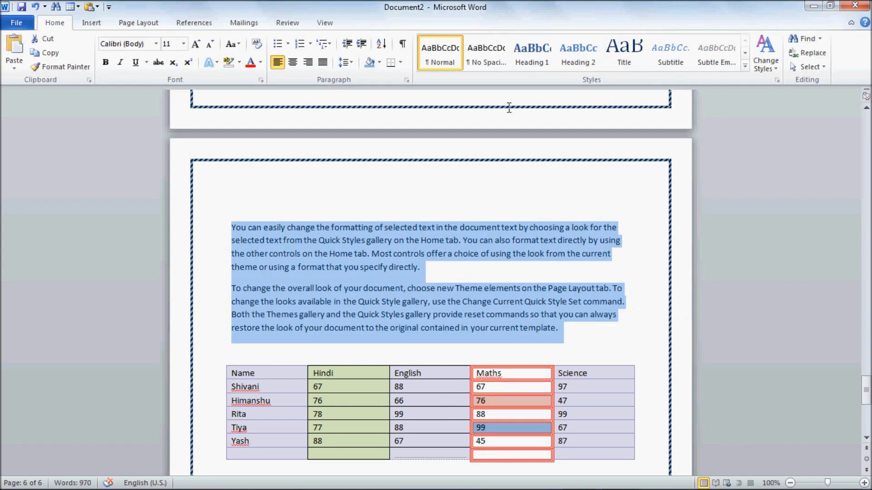
# Replace the page border with the dark blue flying-bird art border for the whole document
pyautogui.click(533, 390)
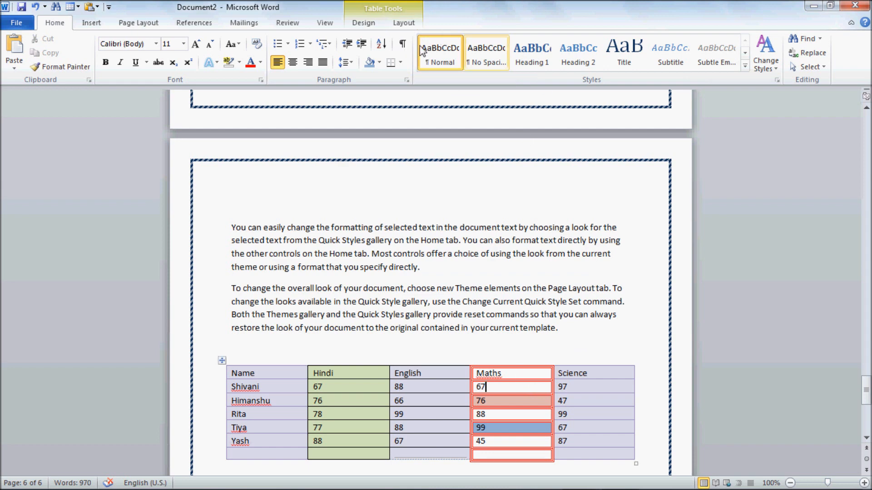
pyautogui.click(370, 31)
pyautogui.click(525, 53)
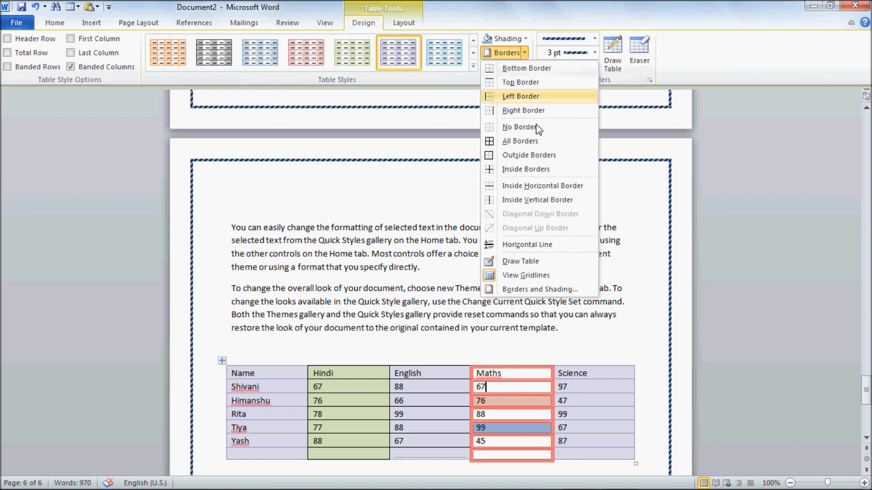
pyautogui.click(529, 288)
pyautogui.click(270, 181)
pyautogui.moveTo(326, 152); pyautogui.dragTo(338, 108)
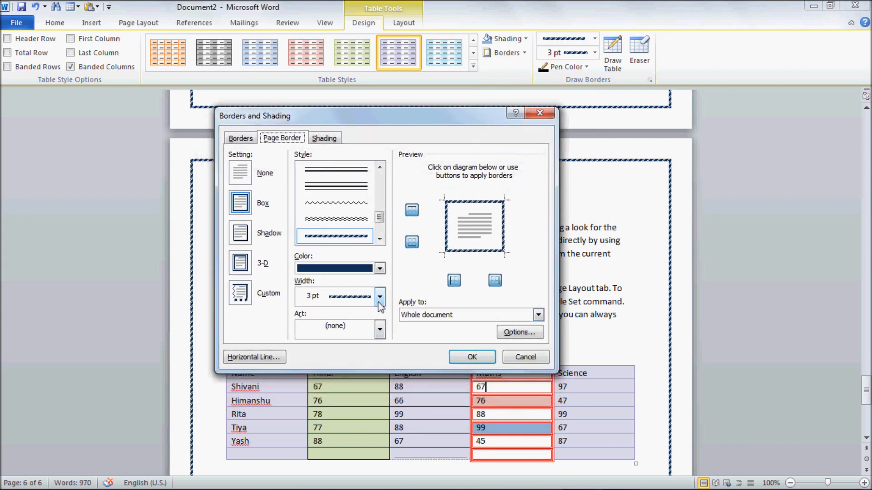
pyautogui.click(380, 330)
pyautogui.moveTo(379, 360); pyautogui.dragTo(382, 373)
pyautogui.click(355, 365)
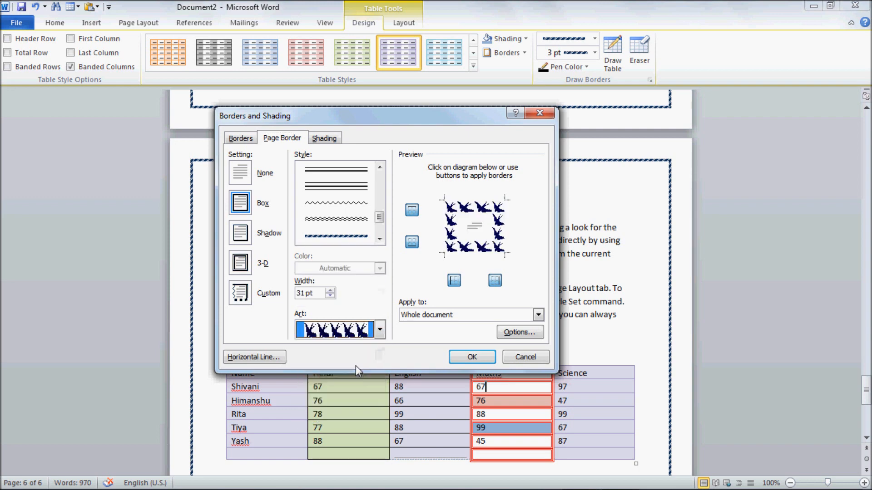
pyautogui.click(472, 357)
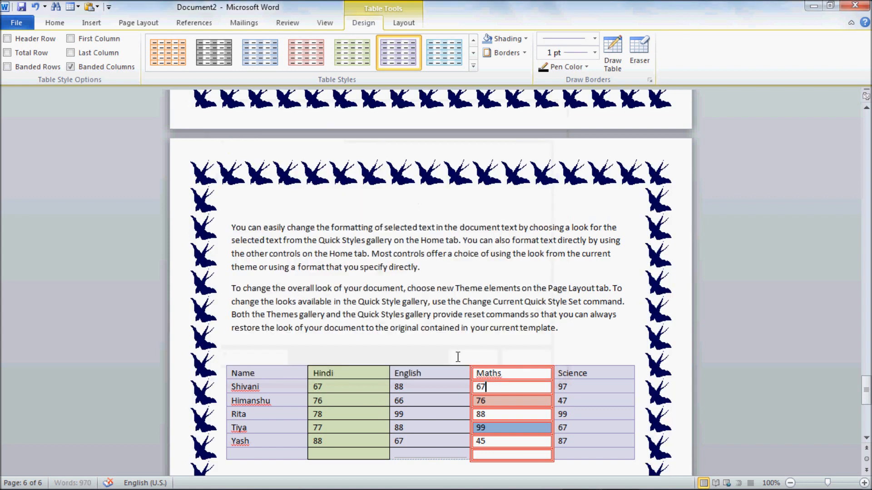
pyautogui.scroll(-12, 641, 329)
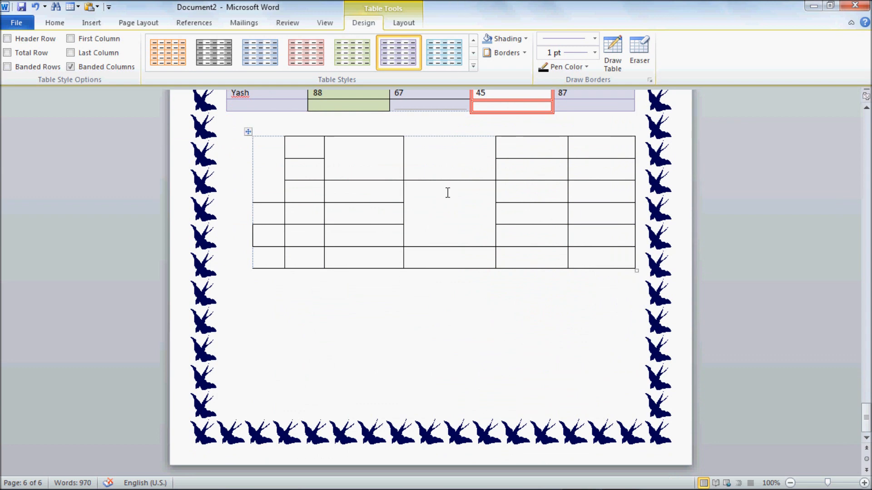
pyautogui.click(524, 52)
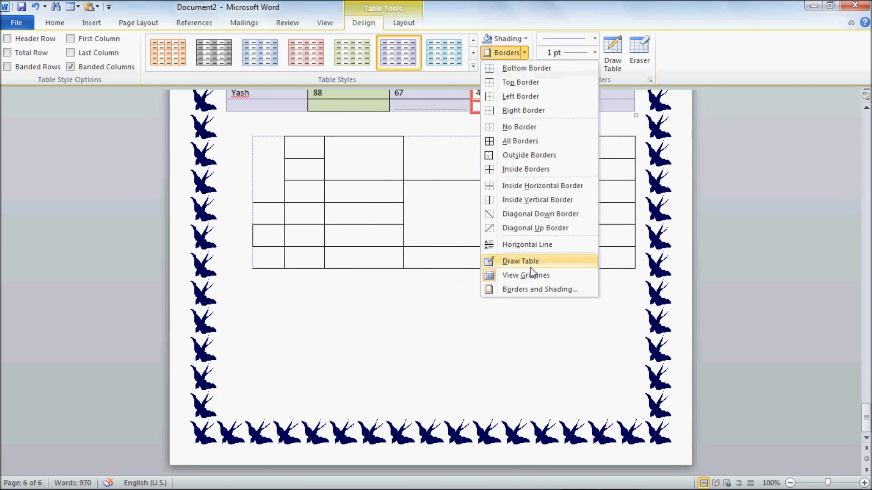
pyautogui.click(533, 292)
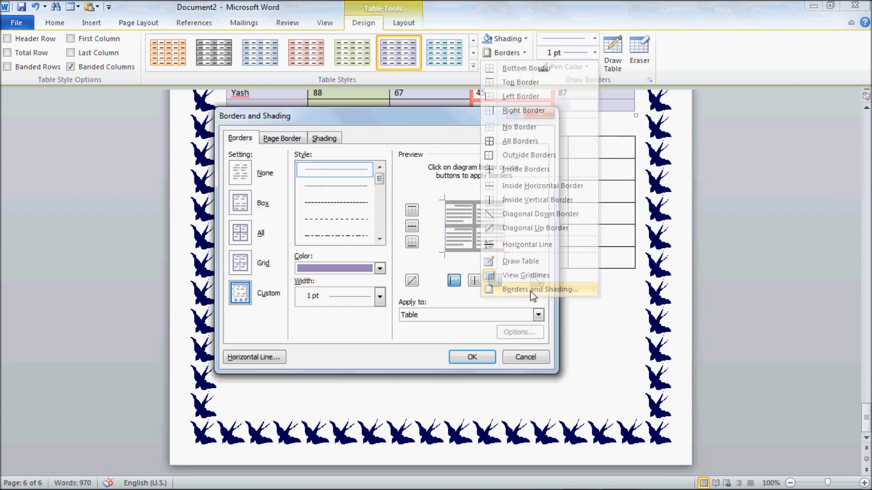
pyautogui.click(325, 138)
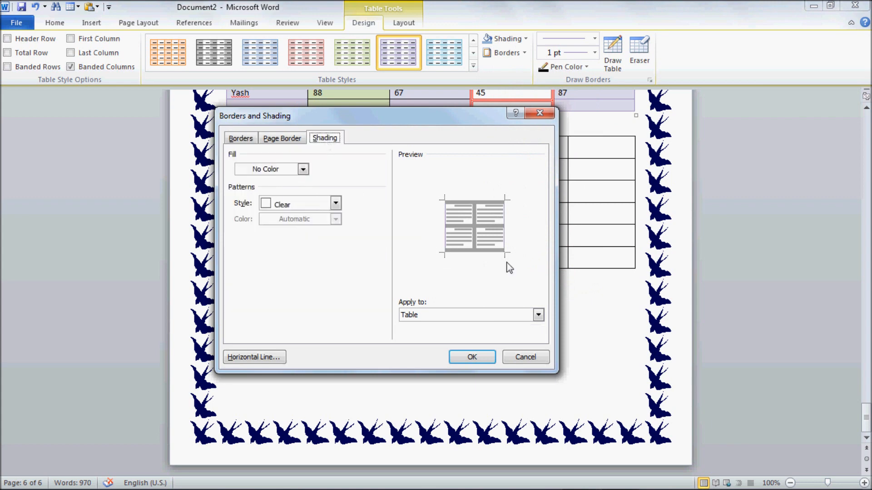
pyautogui.moveTo(493, 120); pyautogui.dragTo(502, 241)
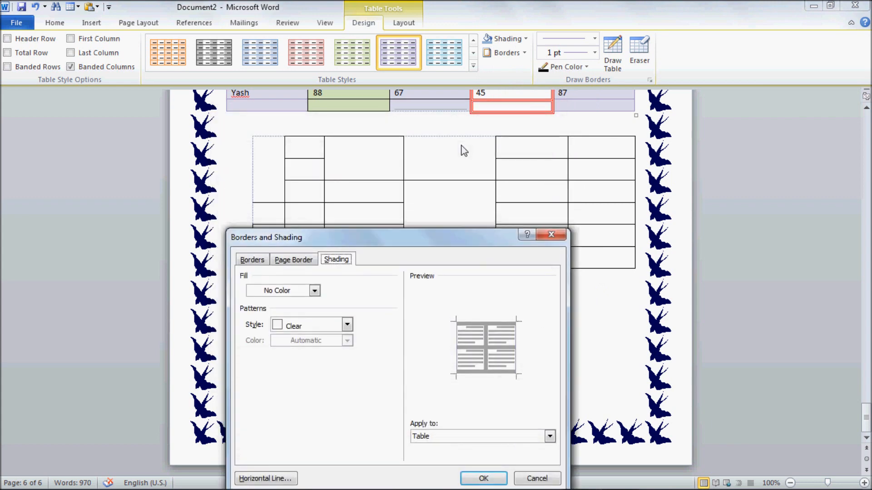
pyautogui.click(551, 234)
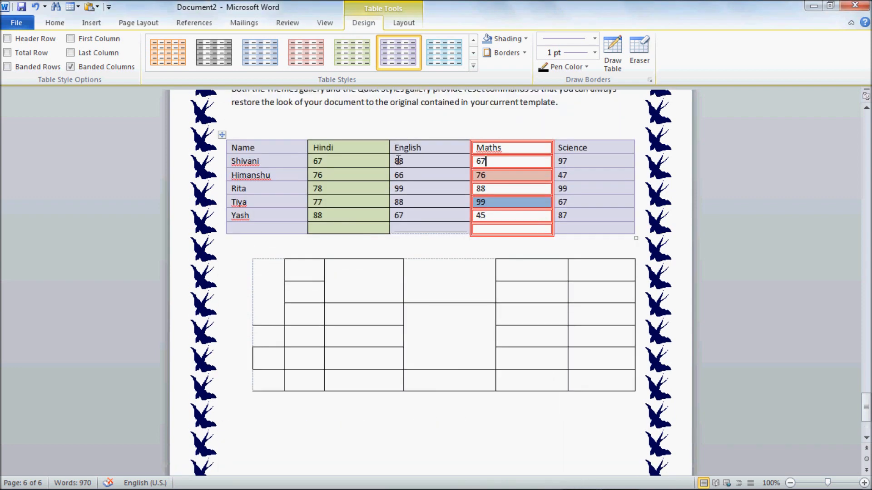
# Choose a dark tan shading fill for all cells of the Maths column in the Borders and Shading settings
pyautogui.moveTo(488, 152); pyautogui.dragTo(526, 224)
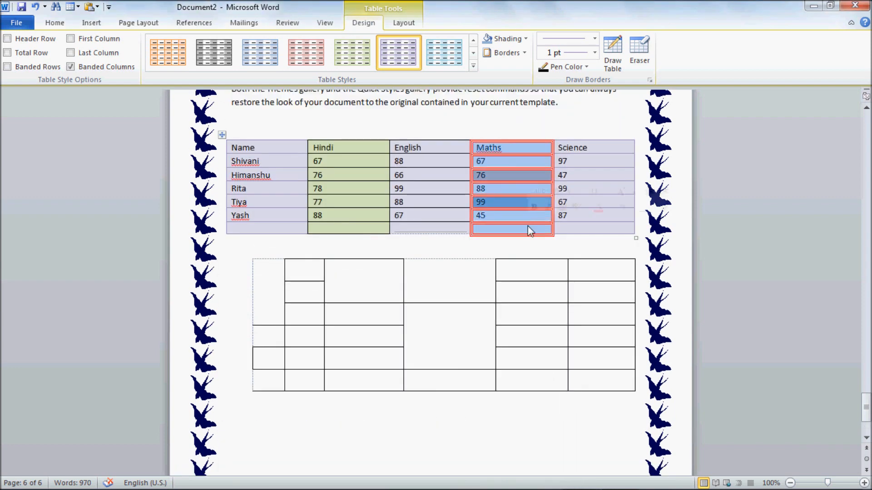
pyautogui.click(525, 52)
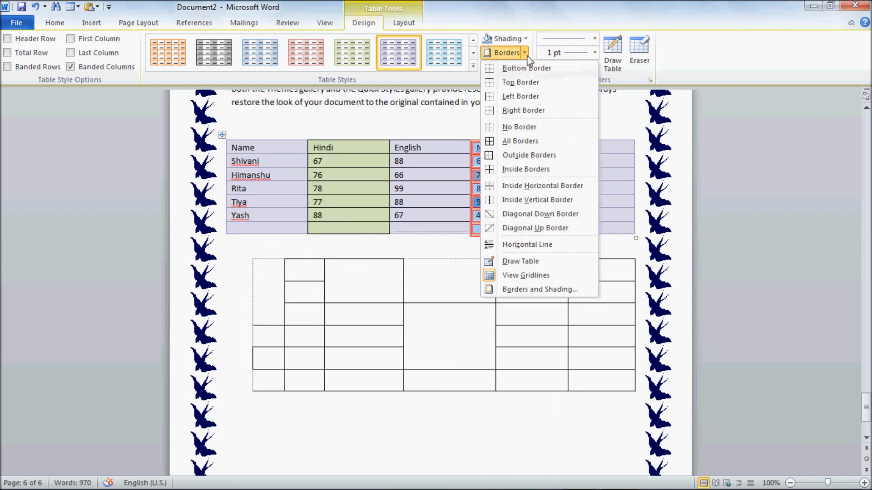
pyautogui.click(518, 289)
pyautogui.click(344, 258)
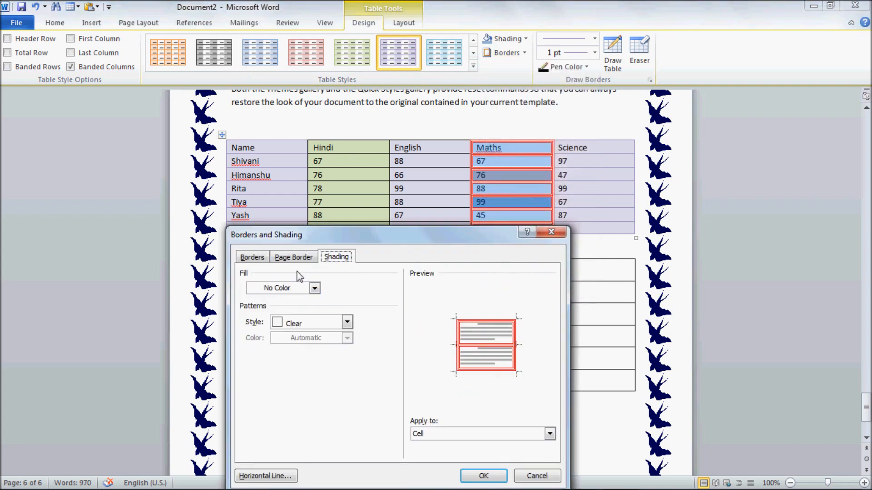
pyautogui.click(285, 289)
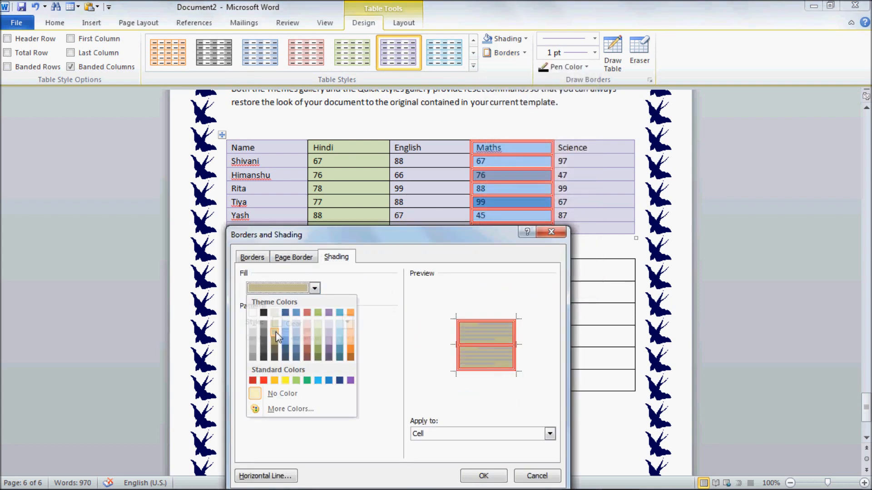
pyautogui.click(277, 331)
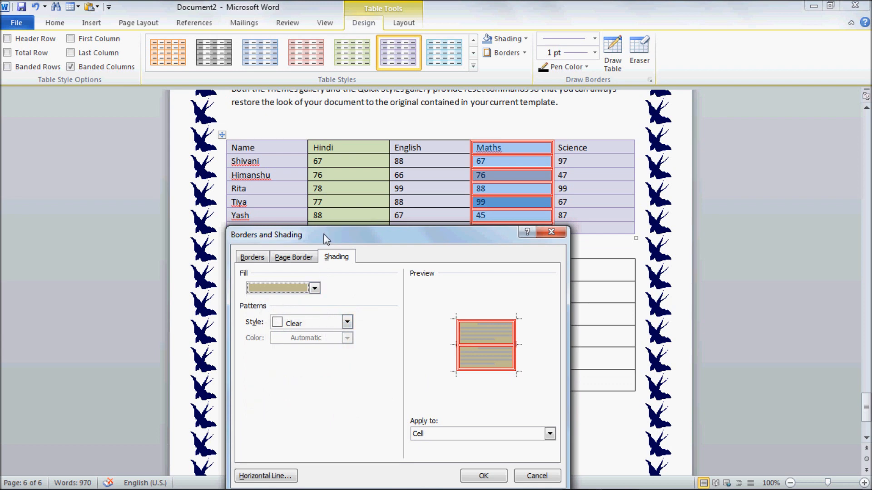
# Add a 10% pattern in yellow to the Maths column's shading and apply it to the cells
pyautogui.moveTo(326, 240); pyautogui.dragTo(323, 187)
pyautogui.click(316, 276)
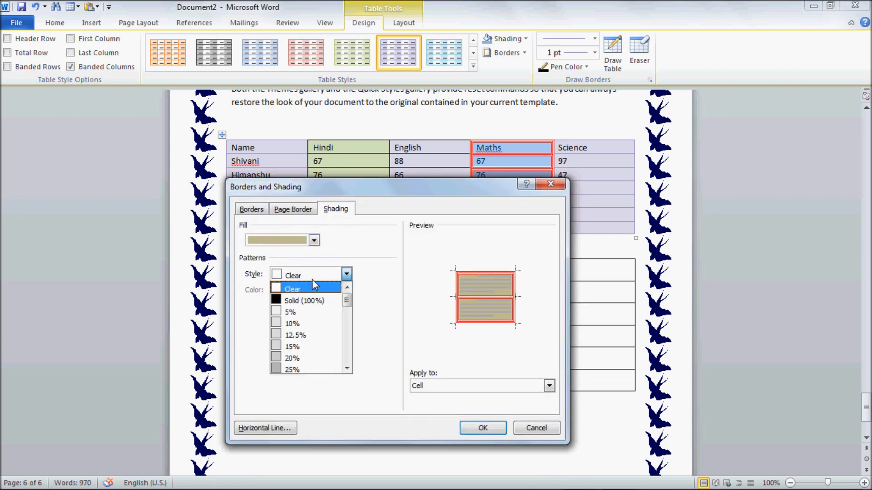
pyautogui.scroll(-2, 346, 318)
pyautogui.moveTo(346, 318); pyautogui.dragTo(350, 294)
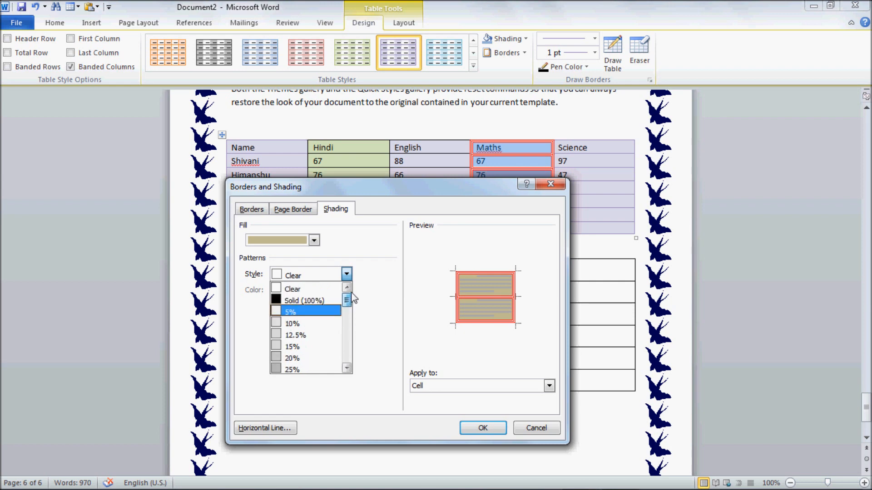
pyautogui.click(314, 324)
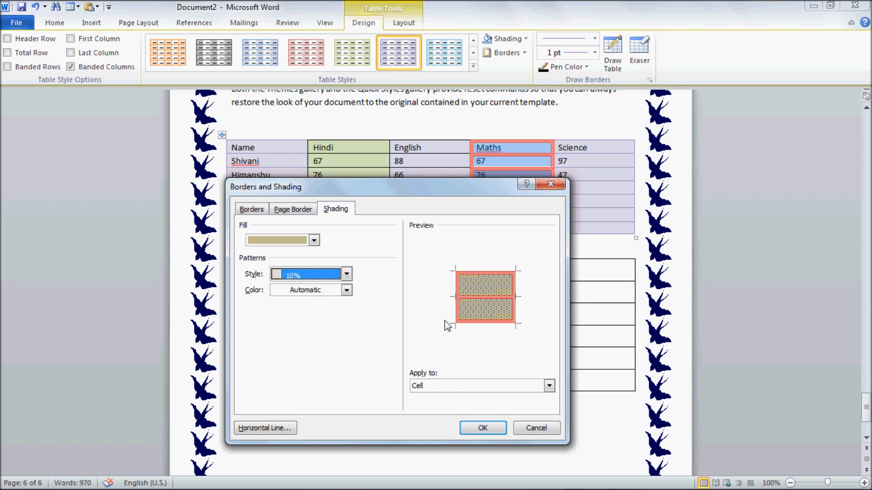
pyautogui.click(346, 291)
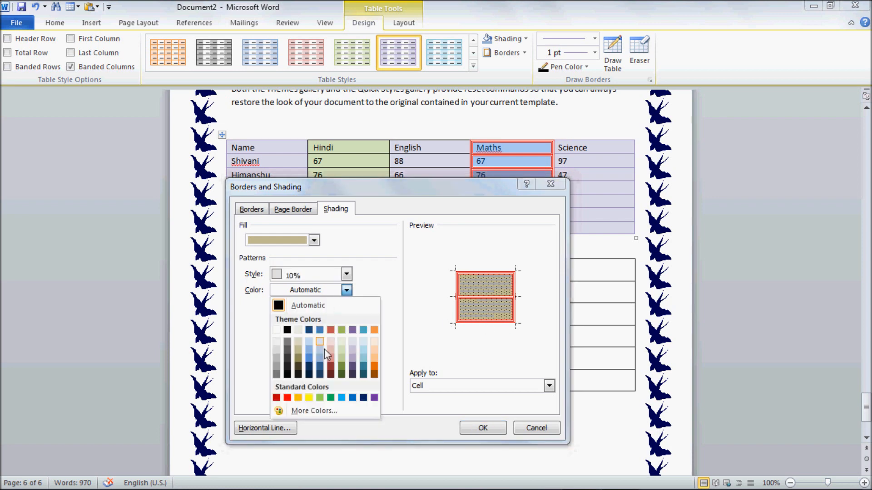
pyautogui.click(309, 397)
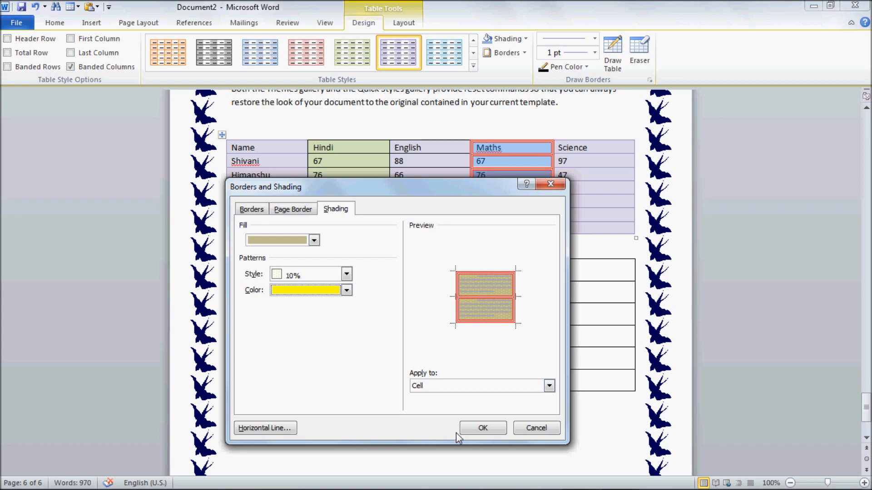
pyautogui.click(483, 427)
pyautogui.click(527, 255)
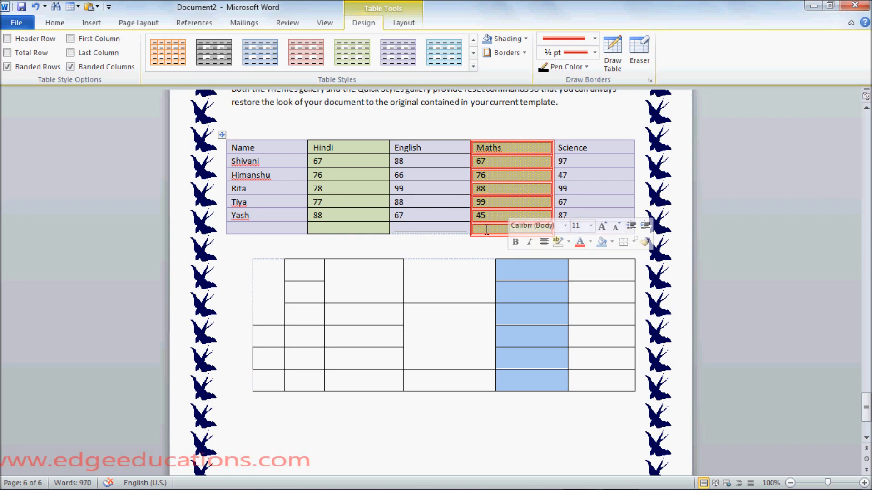
# Examine the Maths column's patterned shading up close and return to a page-level view
pyautogui.click(842, 484)
pyautogui.scroll(10, 667, 308)
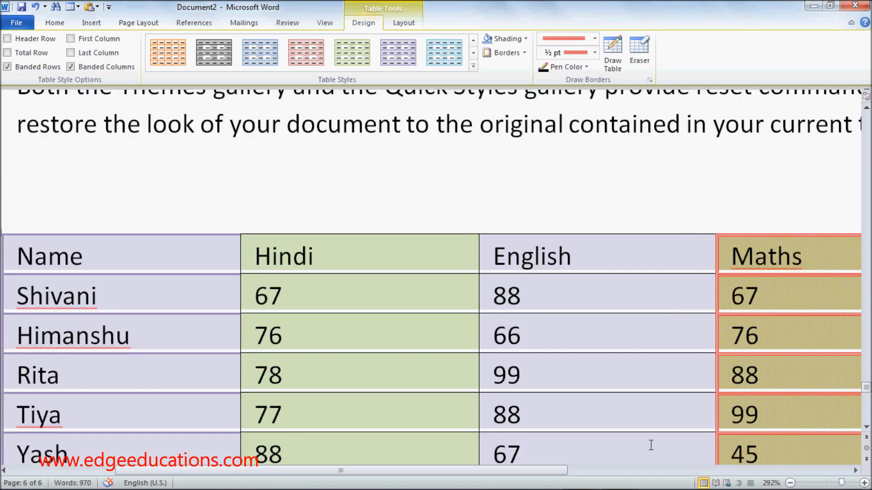
pyautogui.moveTo(546, 473); pyautogui.dragTo(623, 472)
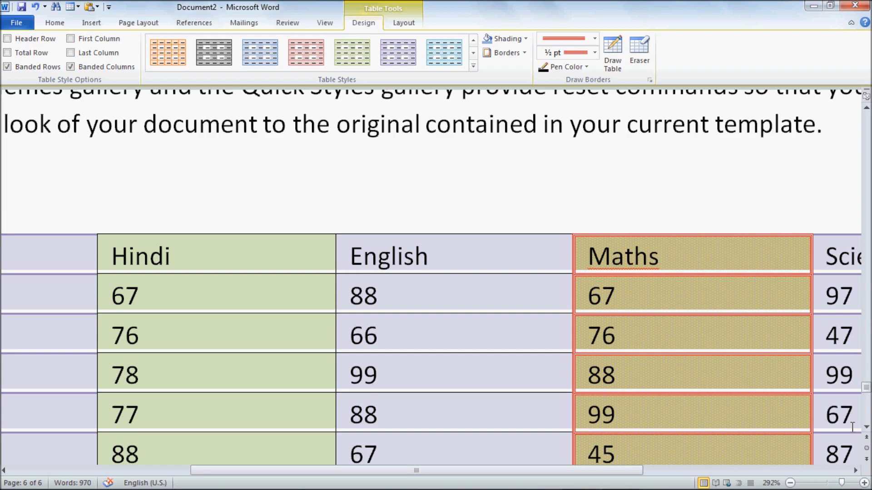
pyautogui.scroll(-6, 715, 317)
pyautogui.scroll(3, 704, 307)
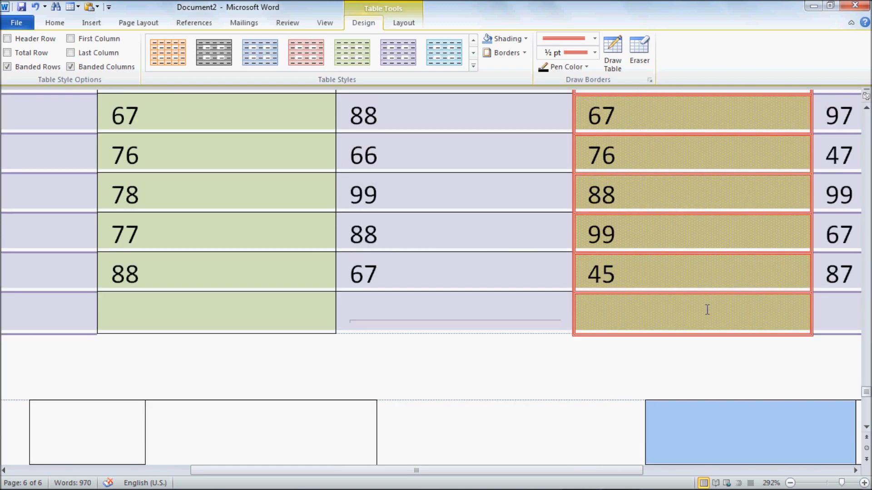
pyautogui.scroll(2, 707, 309)
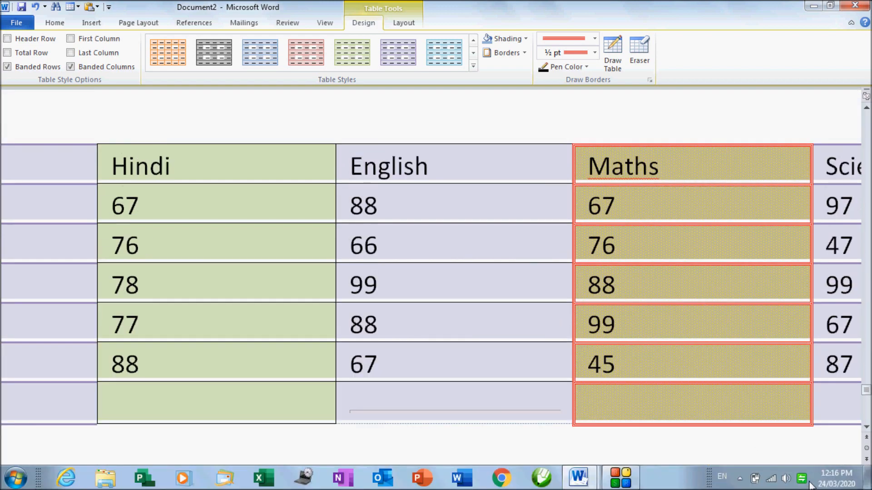
pyautogui.click(825, 485)
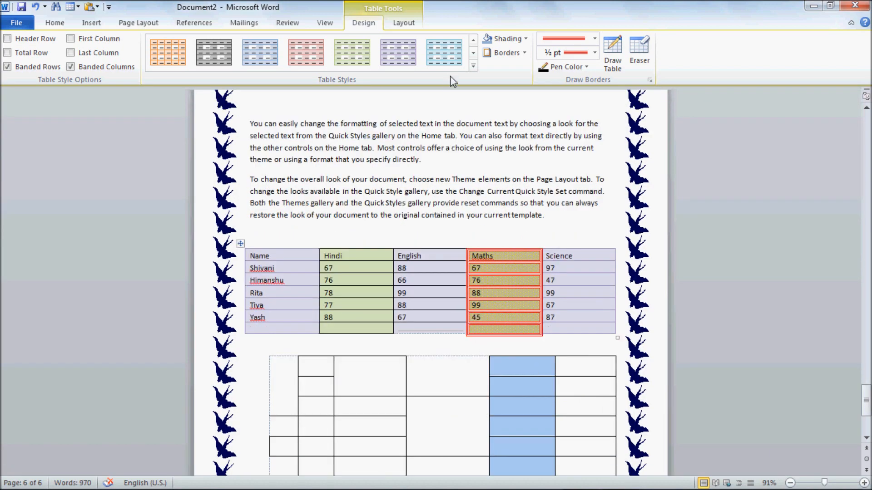
# Select the two body paragraphs above the marks table and bring up the border settings for them in Borders and Shading
pyautogui.click(523, 52)
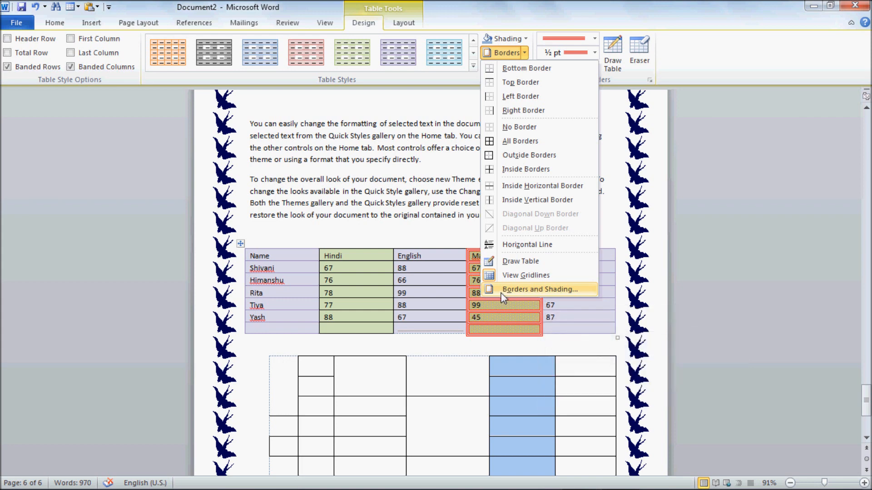
pyautogui.click(395, 309)
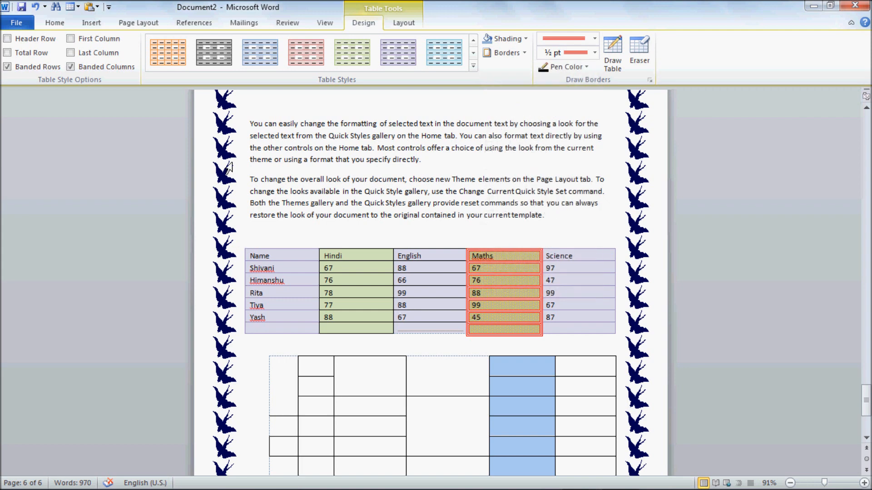
pyautogui.moveTo(250, 123); pyautogui.dragTo(547, 217)
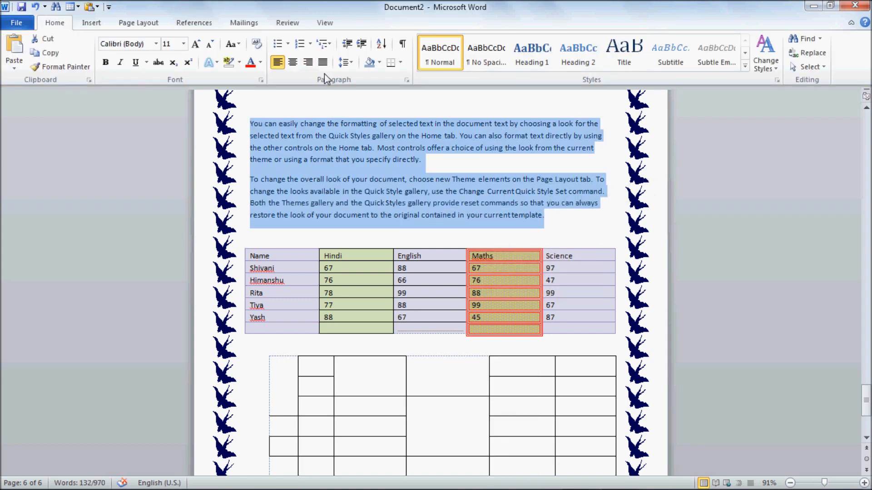
pyautogui.click(399, 64)
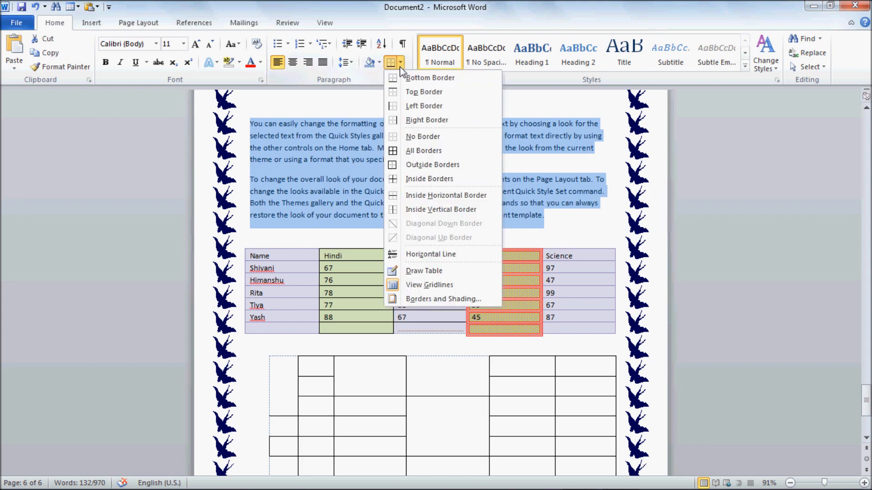
pyautogui.click(435, 299)
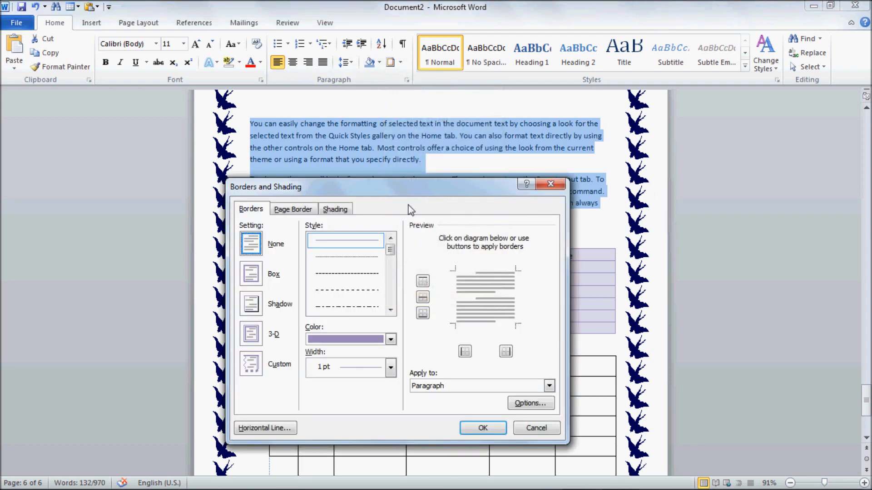
pyautogui.moveTo(401, 189); pyautogui.dragTo(494, 137)
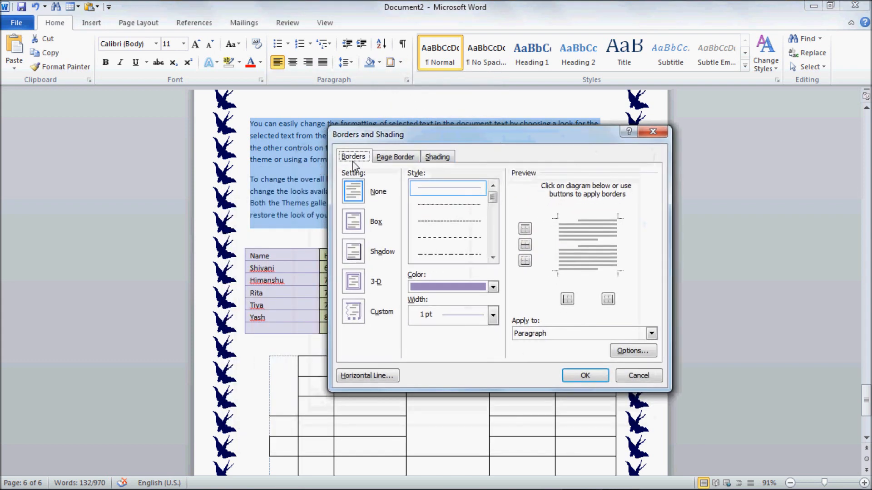
pyautogui.click(396, 159)
pyautogui.click(446, 159)
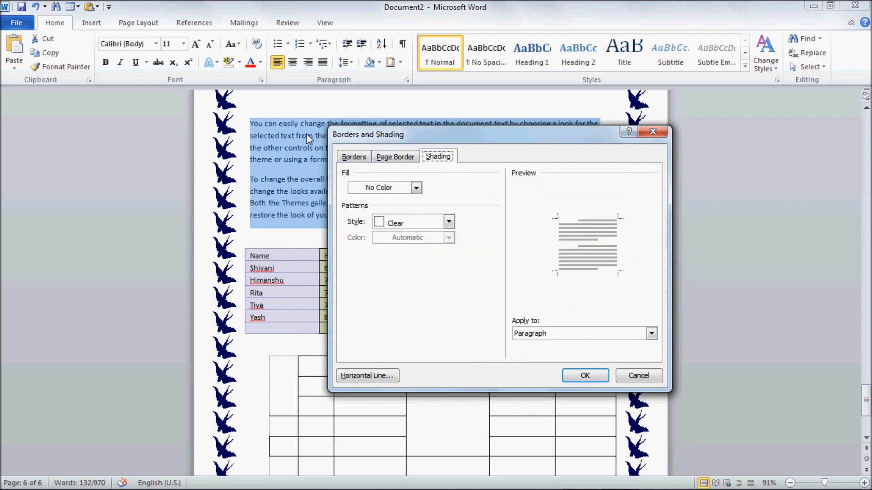
pyautogui.click(345, 158)
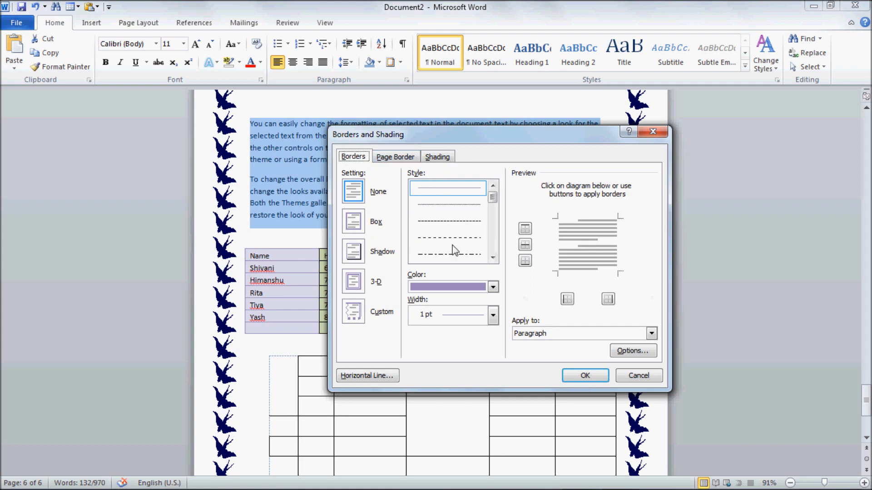
# Choose the Shadow border setting with an evenly spaced triple-line style for the two selected paragraphs
pyautogui.click(356, 225)
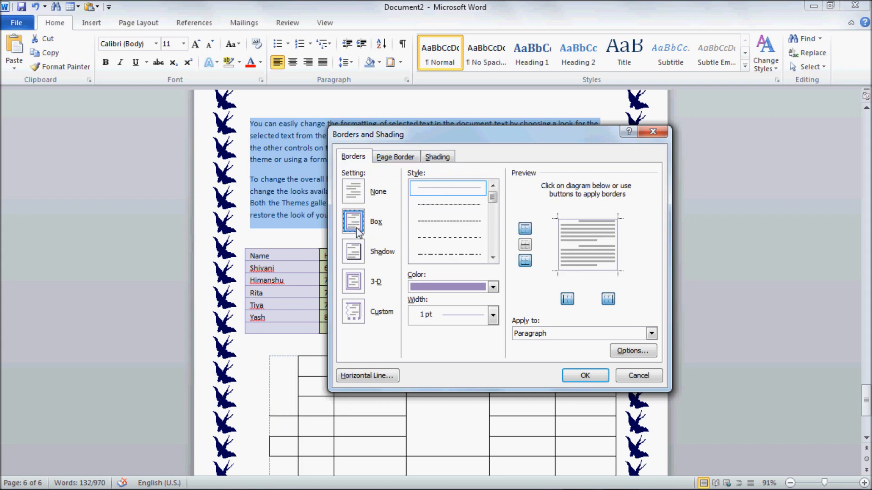
pyautogui.click(361, 250)
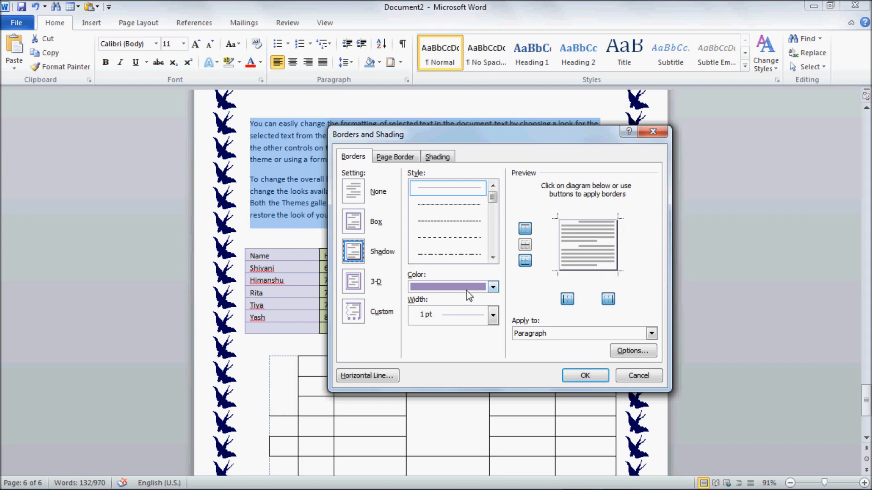
pyautogui.click(493, 257)
pyautogui.click(493, 258)
pyautogui.click(493, 257)
pyautogui.click(492, 258)
pyautogui.click(477, 227)
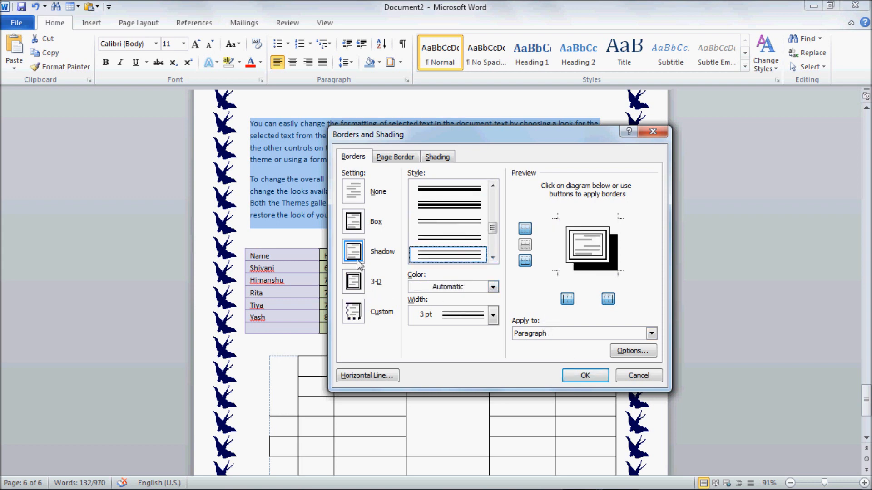
# Set the paragraphs' shadow border to dark tan with a ¾ pt width and apply it
pyautogui.click(474, 287)
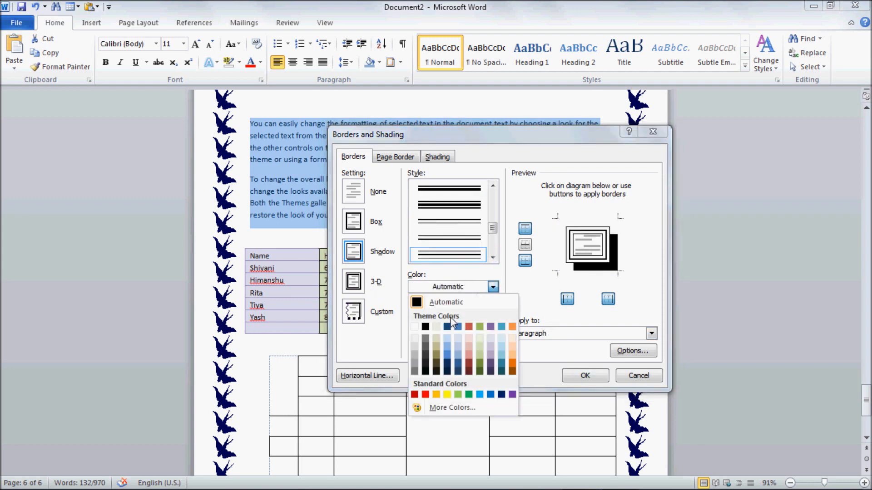
pyautogui.click(436, 355)
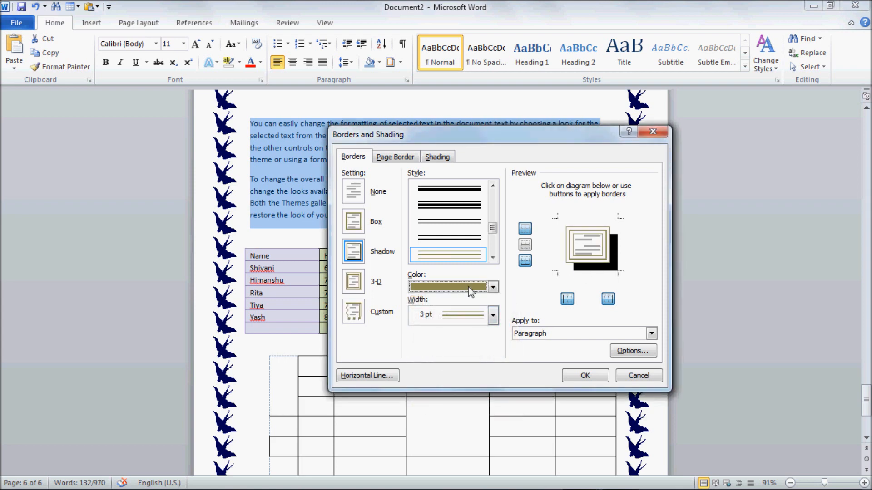
pyautogui.click(492, 315)
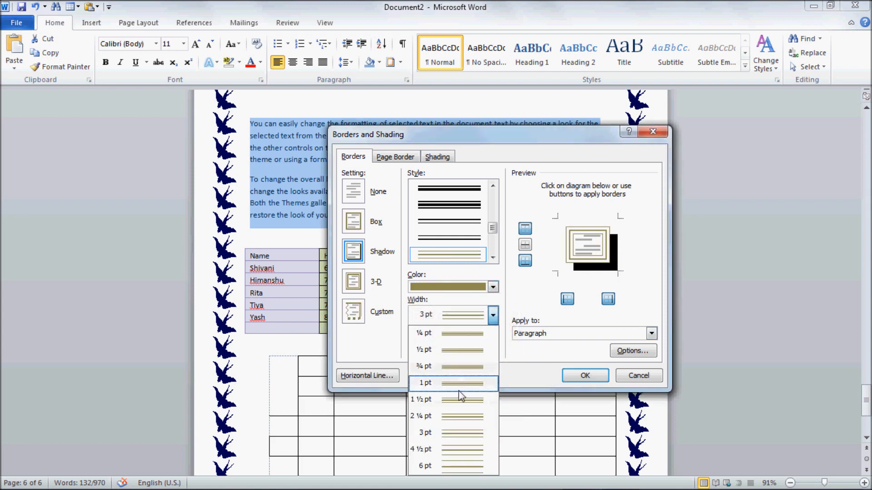
pyautogui.click(462, 367)
pyautogui.click(585, 376)
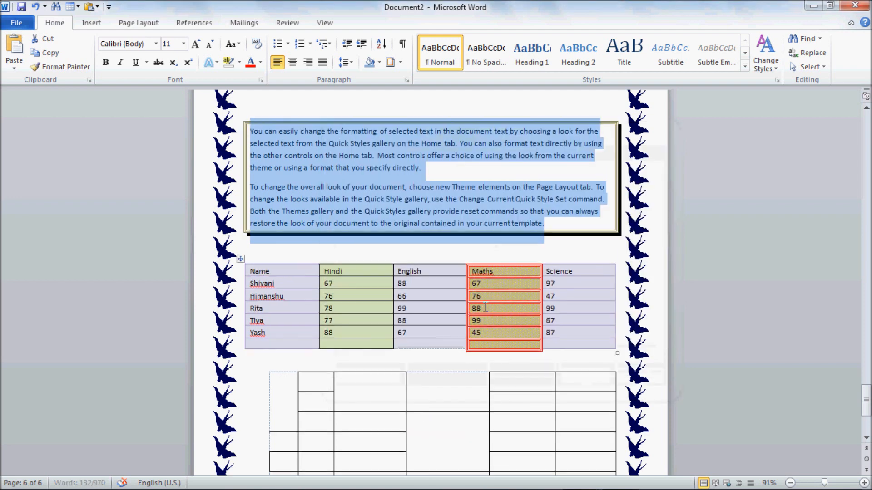
pyautogui.click(398, 212)
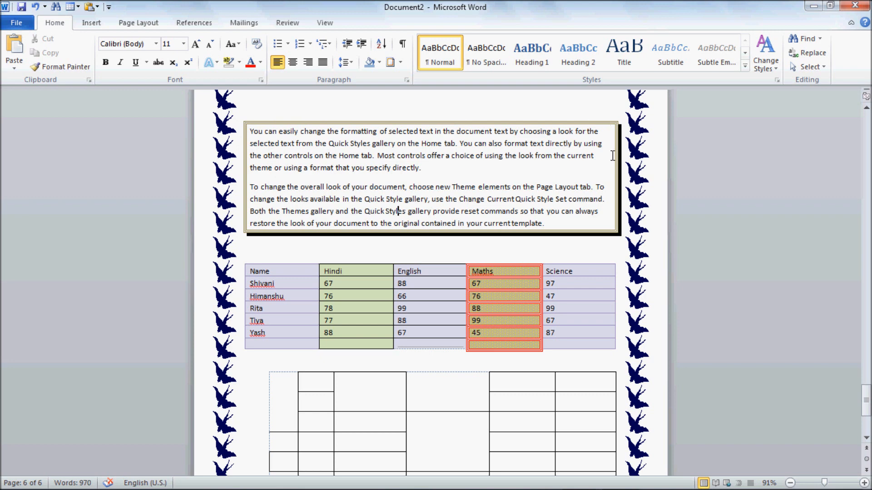
# Examine where Borders and Shading is offered for body text and for the marks table, then dismiss the table's border settings without changes
pyautogui.click(401, 63)
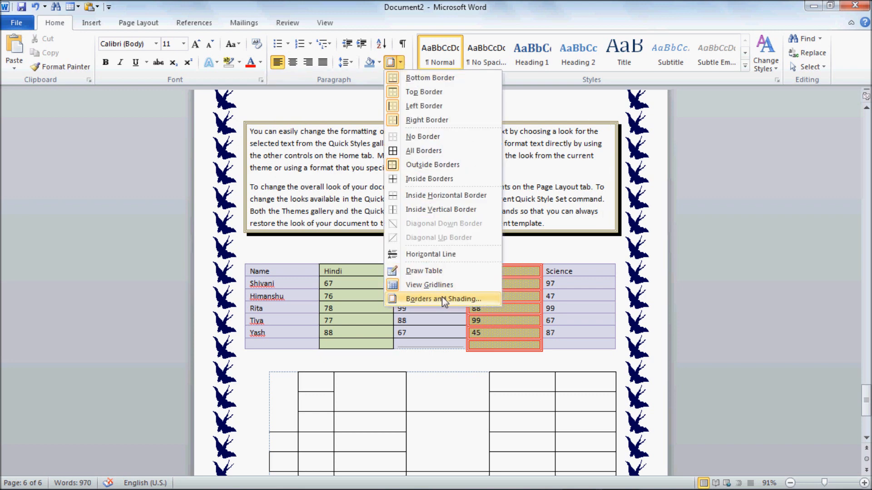
pyautogui.click(356, 209)
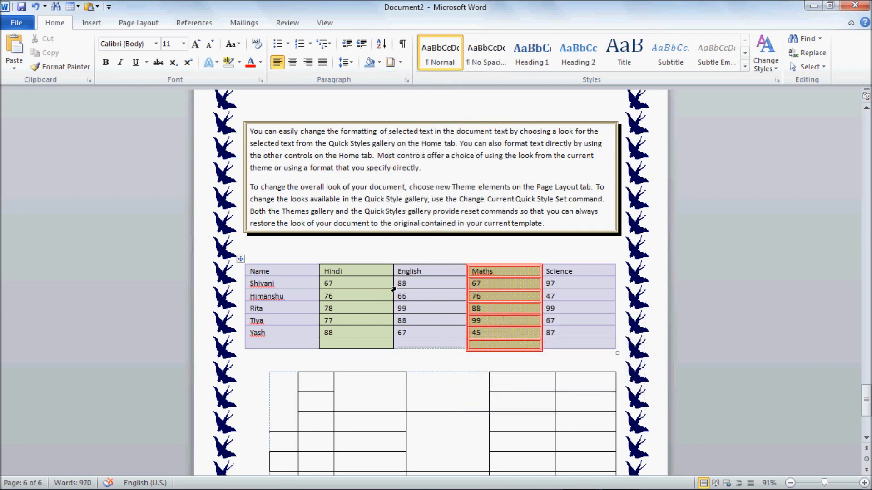
pyautogui.click(422, 299)
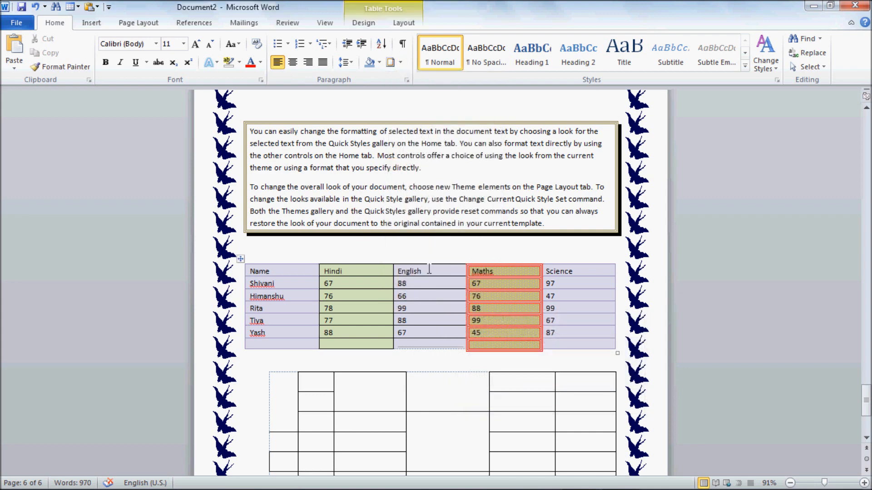
pyautogui.click(364, 24)
pyautogui.click(525, 52)
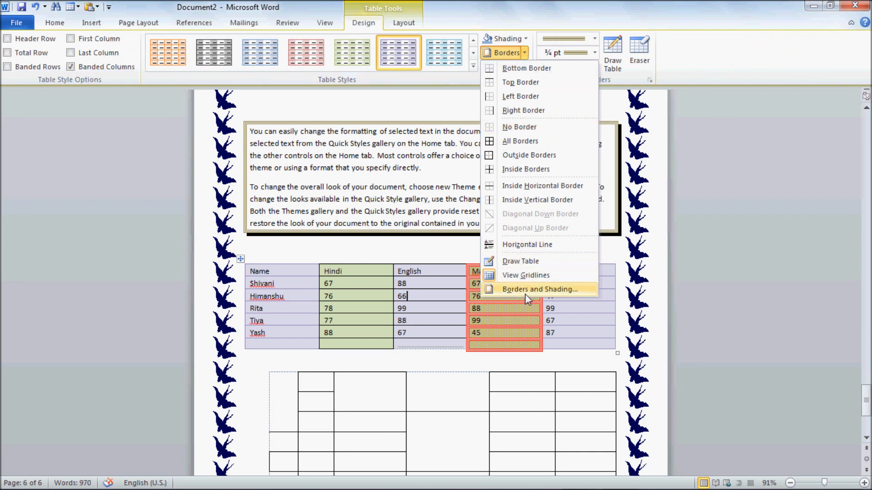
pyautogui.click(339, 190)
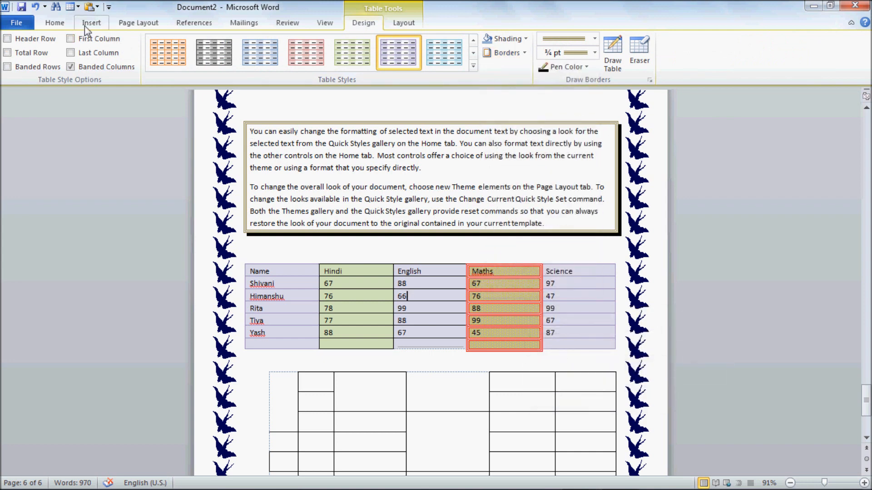
pyautogui.click(55, 23)
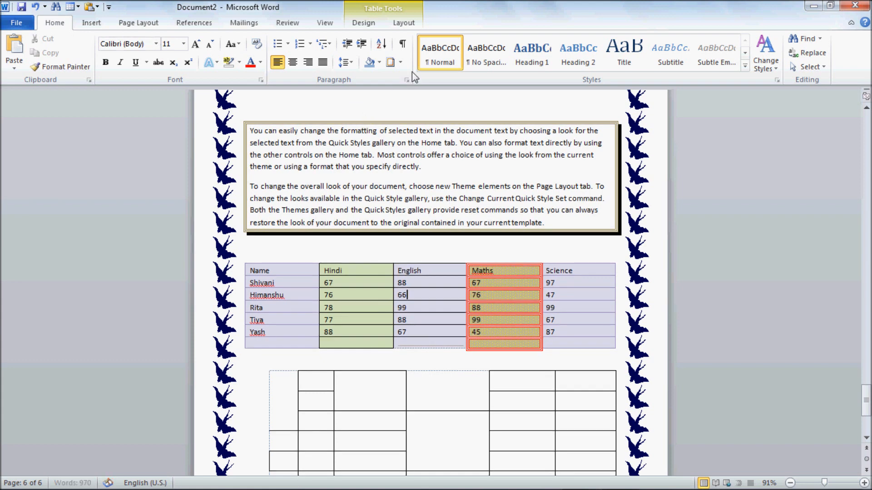
pyautogui.click(400, 62)
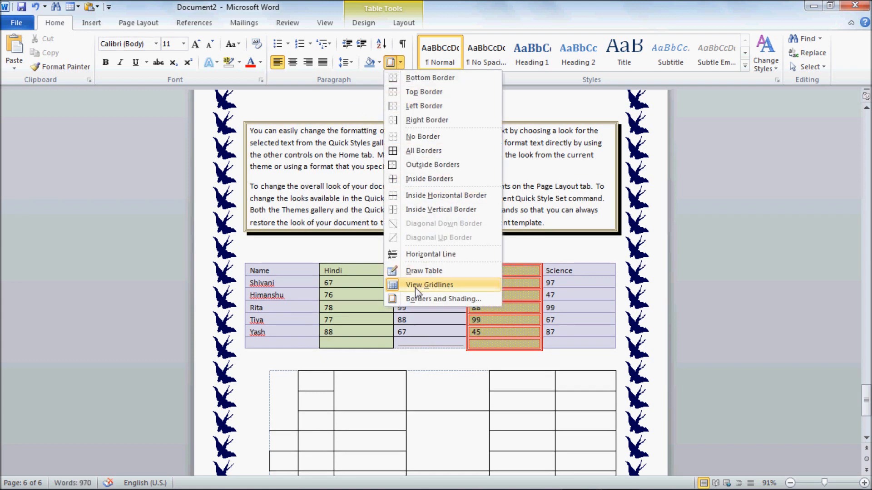
pyautogui.click(415, 299)
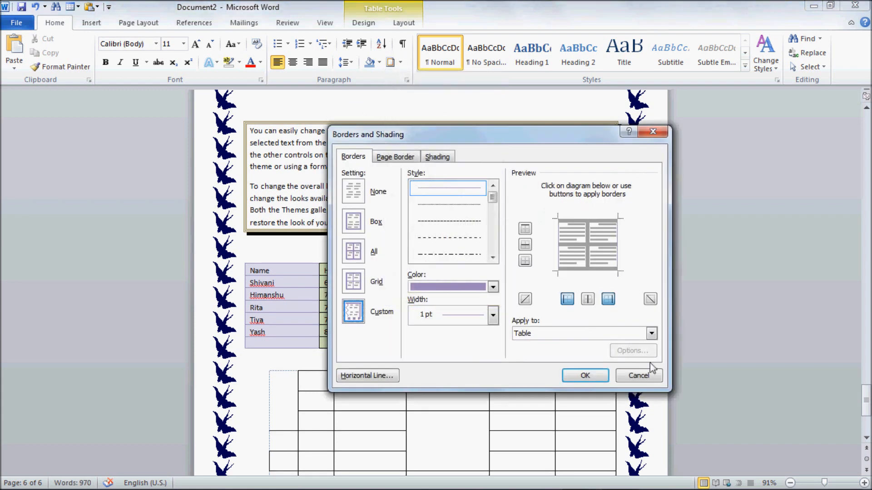
pyautogui.click(653, 376)
# Select the two bordered paragraphs and choose a light blue shading fill for them in Borders and Shading
pyautogui.moveTo(266, 132); pyautogui.dragTo(267, 109)
pyautogui.click(400, 63)
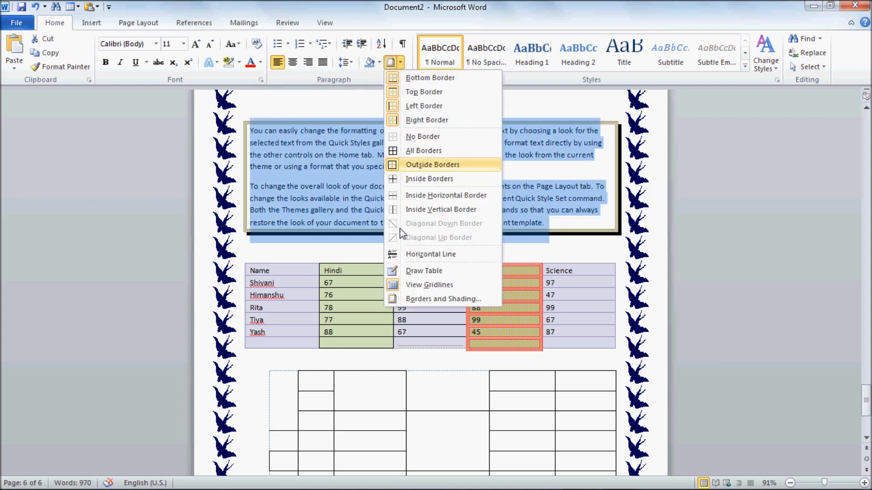
pyautogui.click(405, 303)
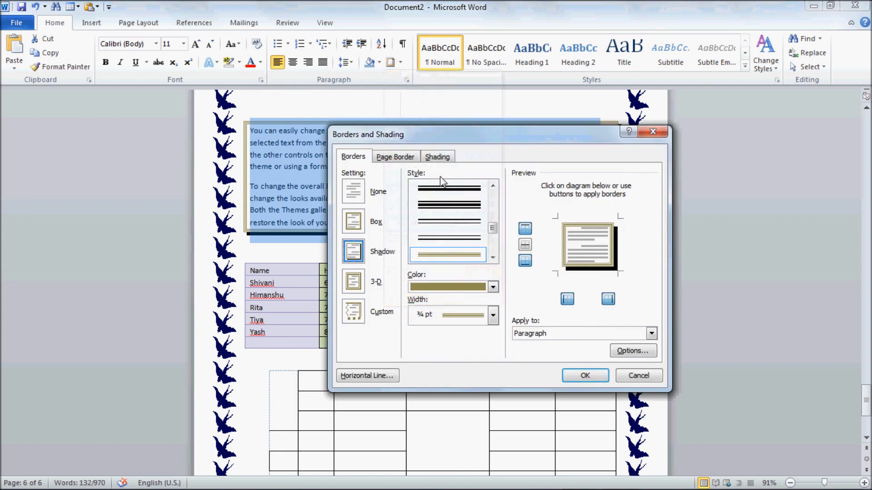
pyautogui.click(437, 156)
pyautogui.click(408, 189)
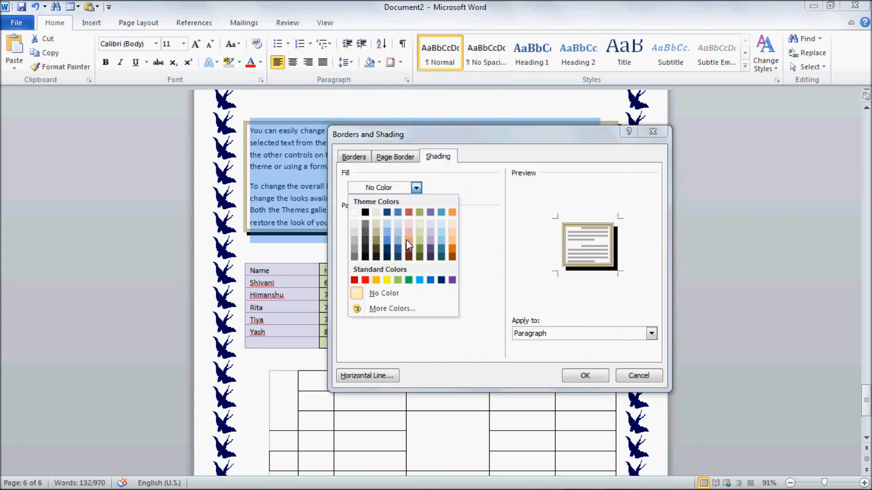
pyautogui.click(391, 233)
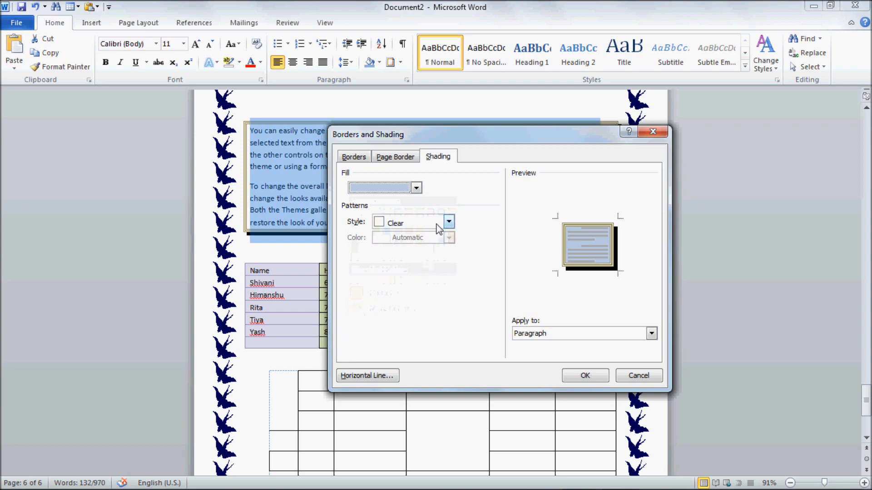
# Add a 10% pattern in red to the two paragraphs' shading and apply it
pyautogui.click(448, 222)
pyautogui.click(415, 272)
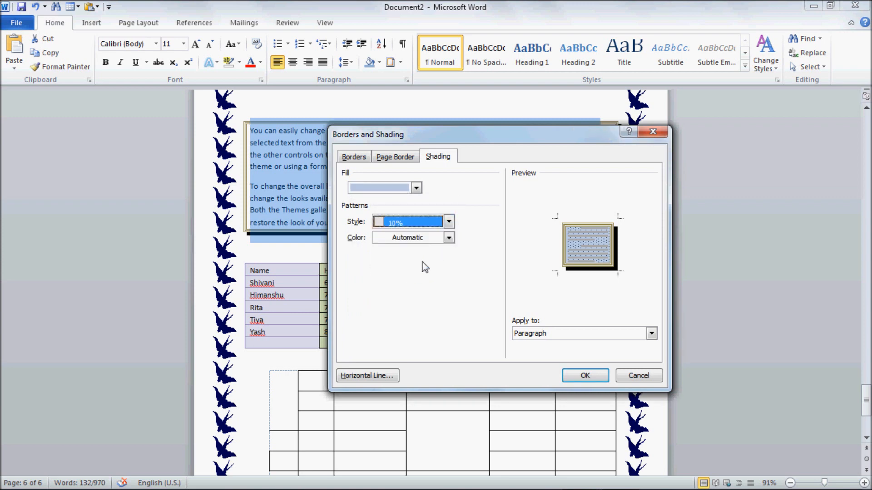
pyautogui.click(445, 239)
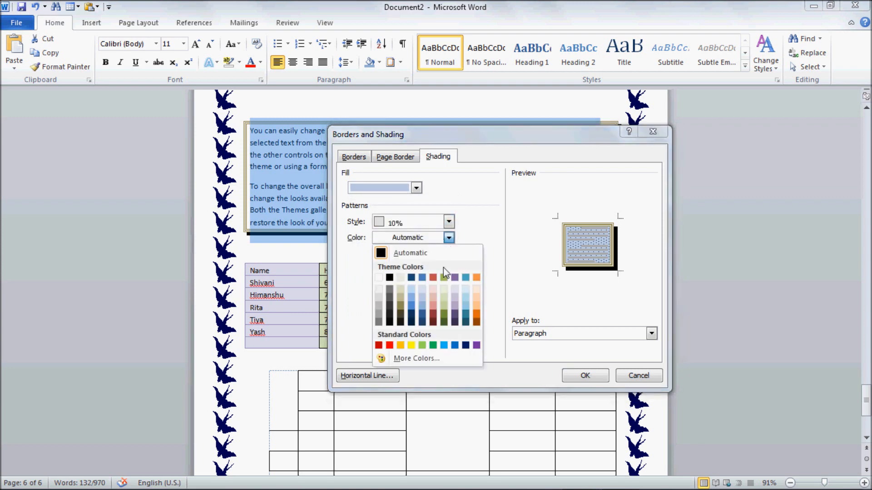
pyautogui.click(391, 346)
pyautogui.click(579, 375)
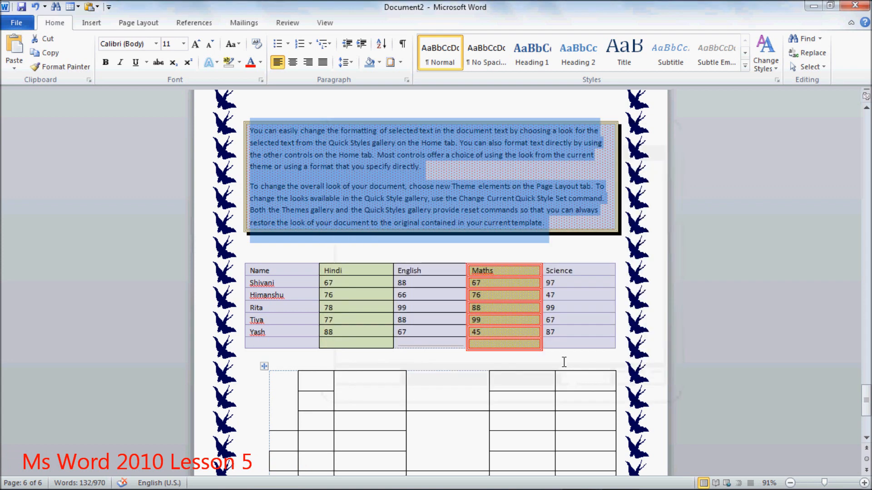
pyautogui.click(552, 225)
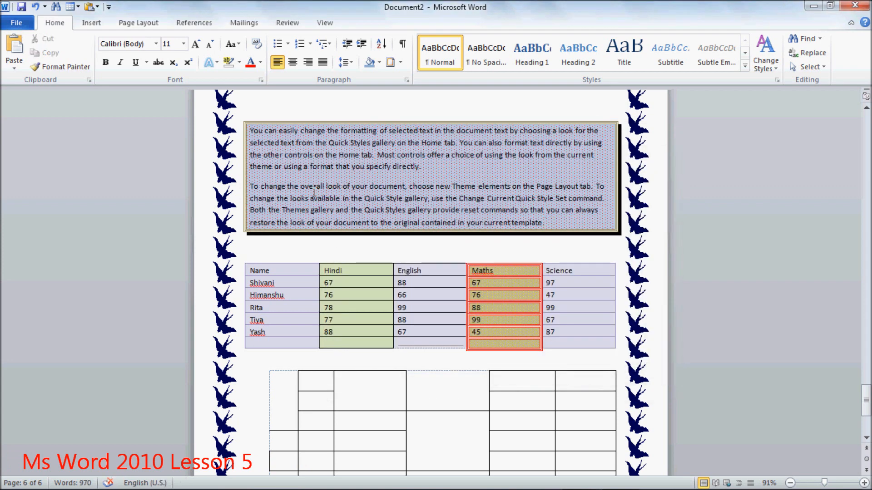
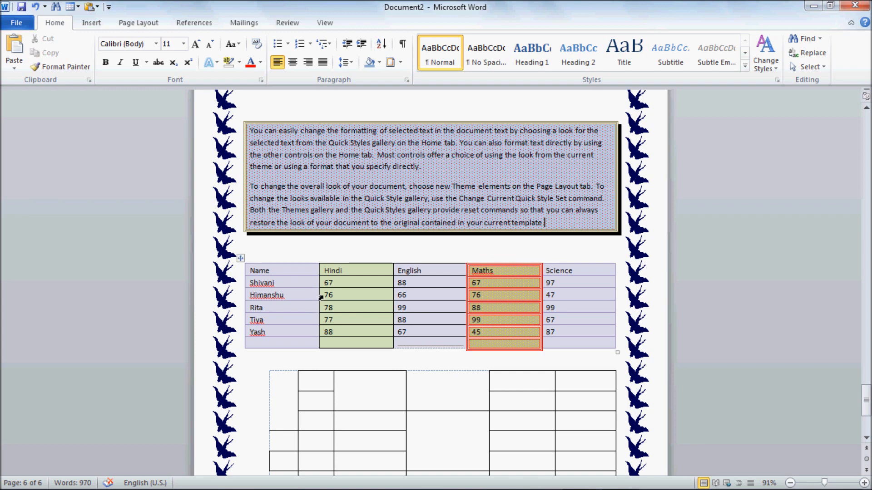
# Review the paragraph border, page border and shading settings in Borders and Shading, and close them without changes
pyautogui.click(400, 62)
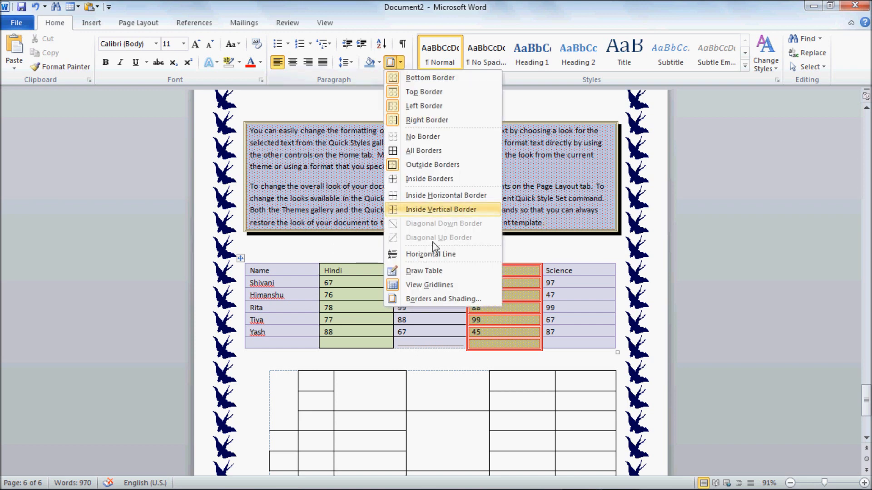
pyautogui.click(442, 299)
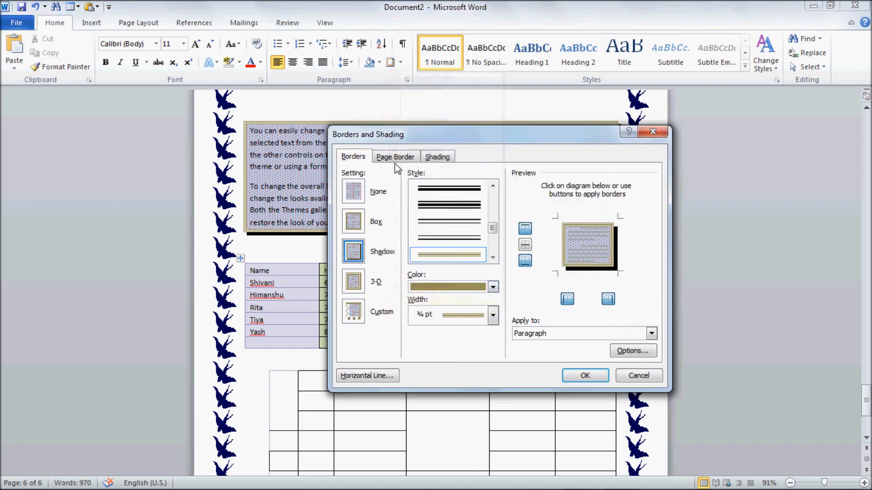
pyautogui.click(395, 157)
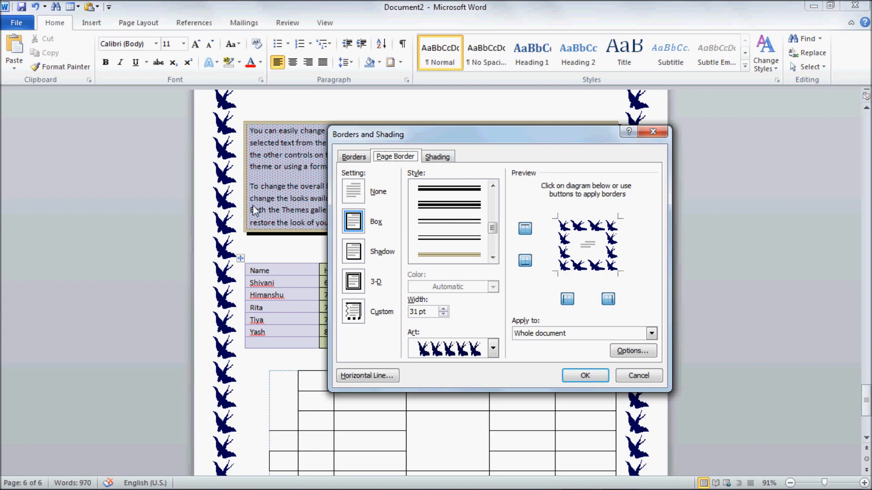
pyautogui.click(639, 376)
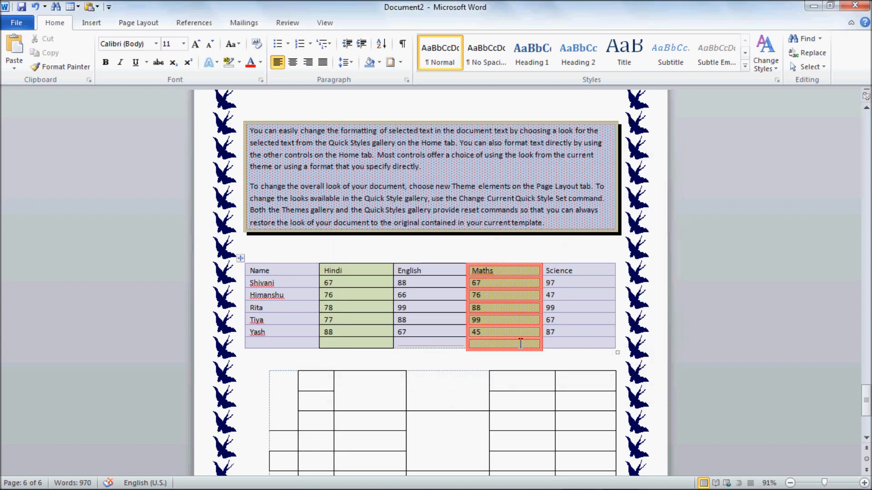
pyautogui.scroll(8, 418, 341)
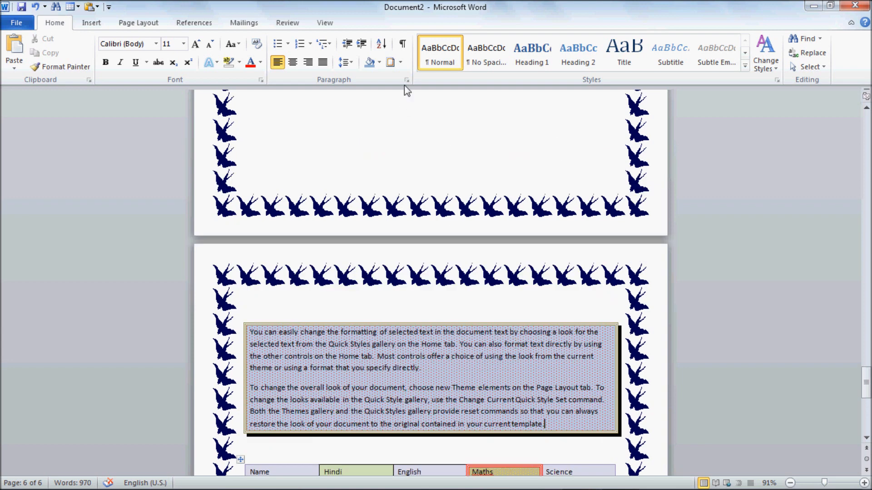
pyautogui.click(400, 62)
pyautogui.click(418, 298)
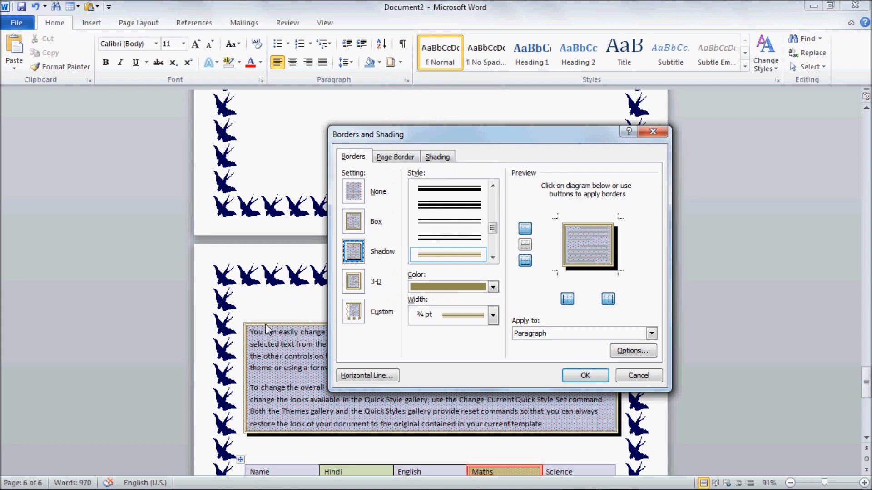
pyautogui.click(383, 157)
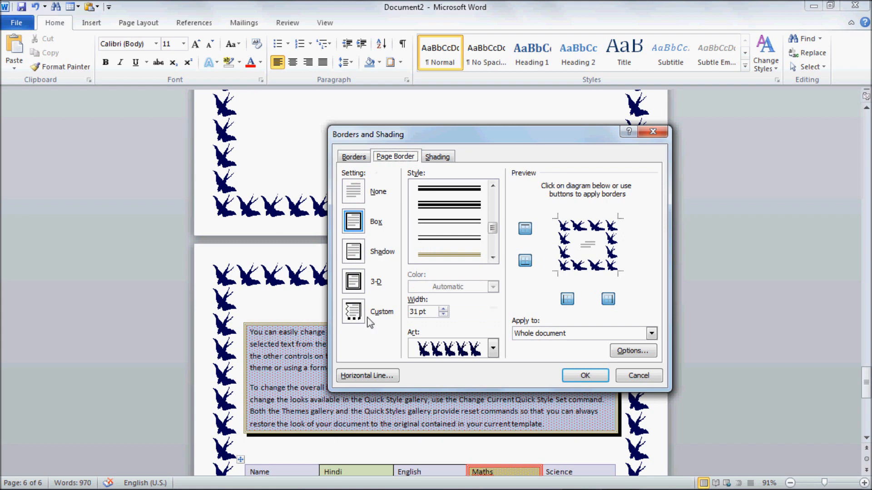
pyautogui.click(437, 159)
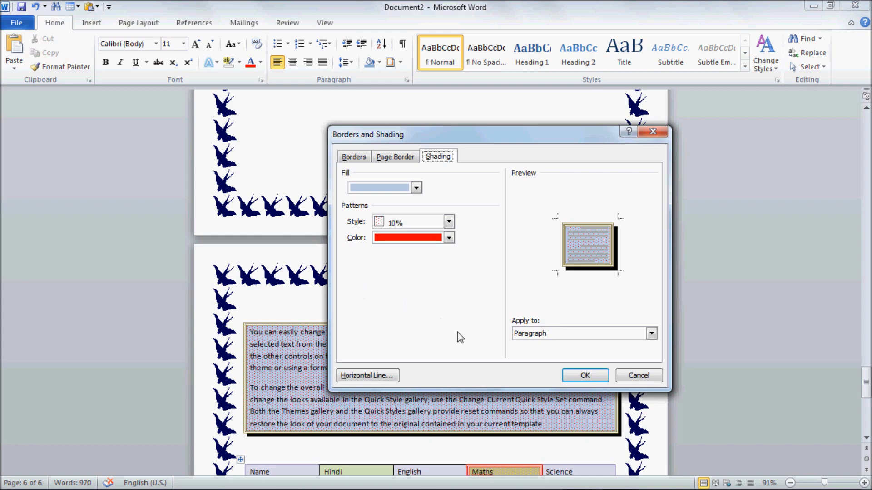
pyautogui.click(647, 375)
pyautogui.scroll(-7, 441, 366)
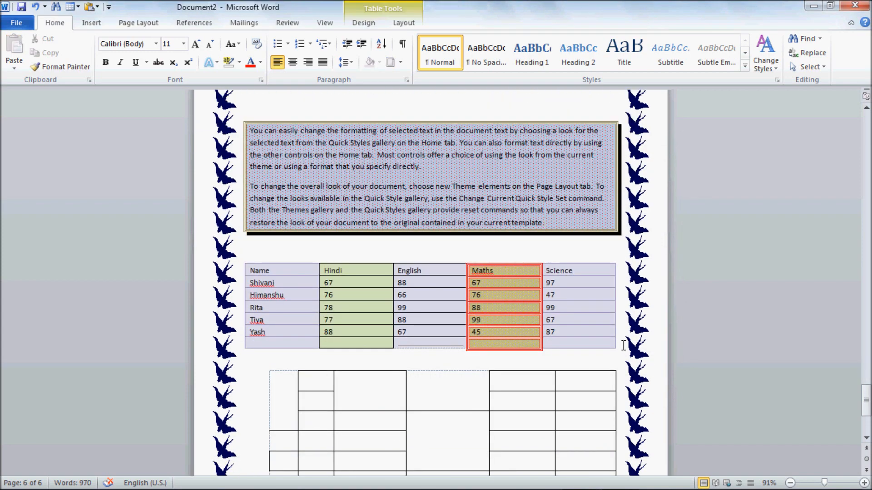
pyautogui.press('Return')
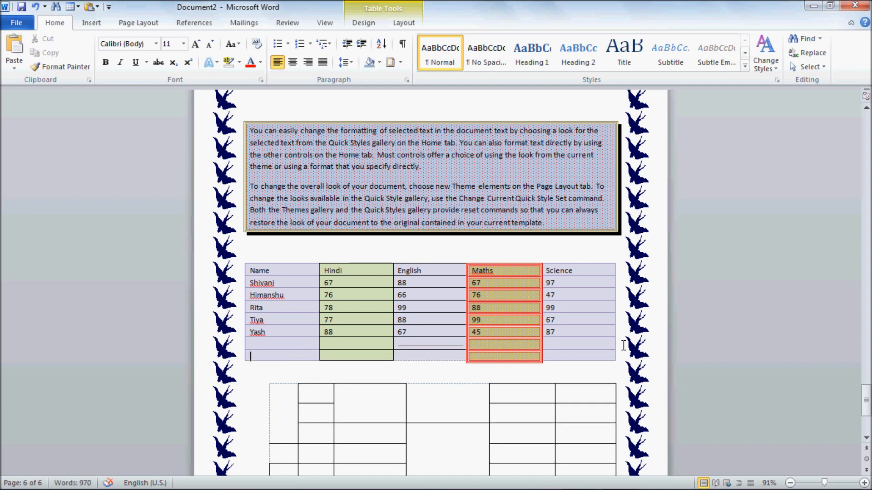
pyautogui.hotkey('ctrl', 'z')
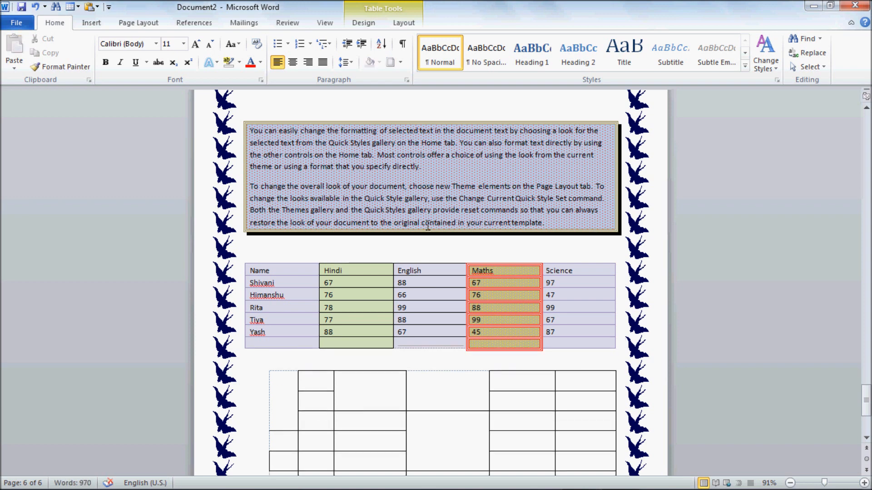
# Place the insertion point on the blank line above the marks table and bring up Borders and Shading for it
pyautogui.click(299, 249)
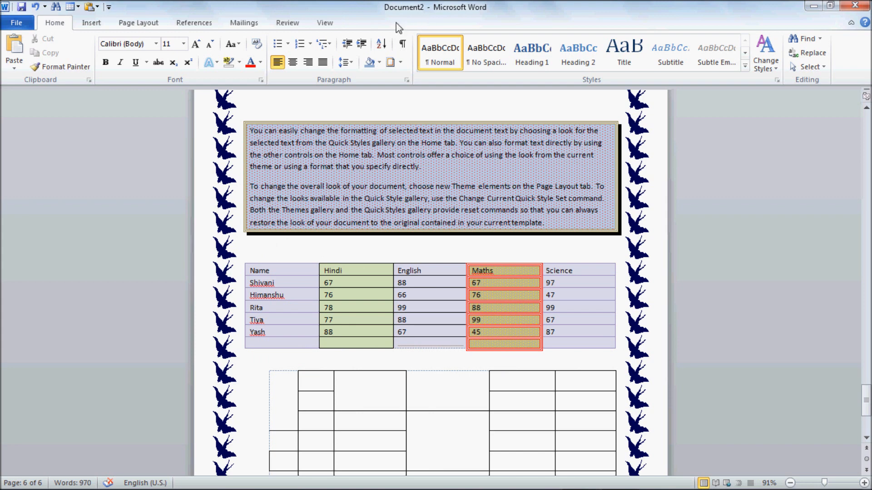
pyautogui.click(400, 62)
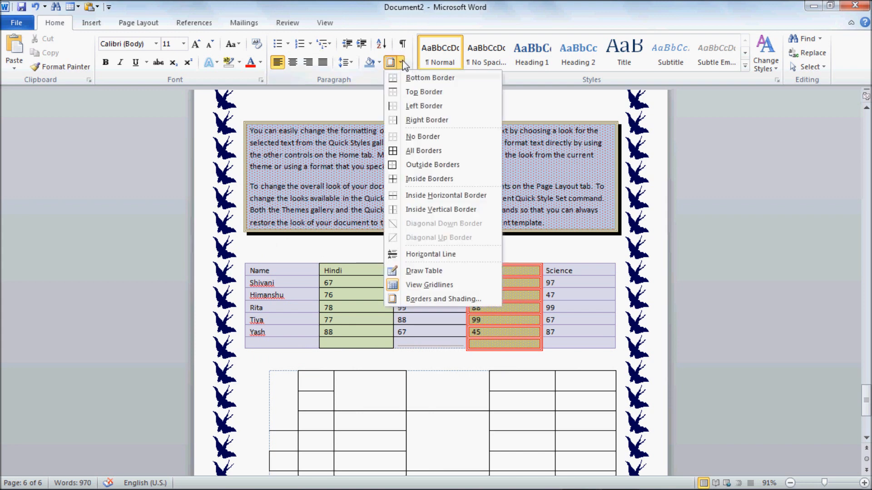
pyautogui.click(416, 300)
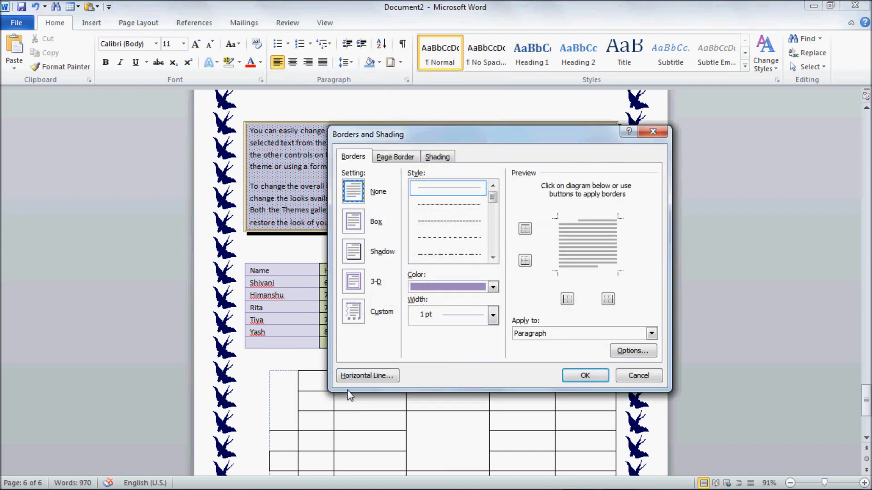